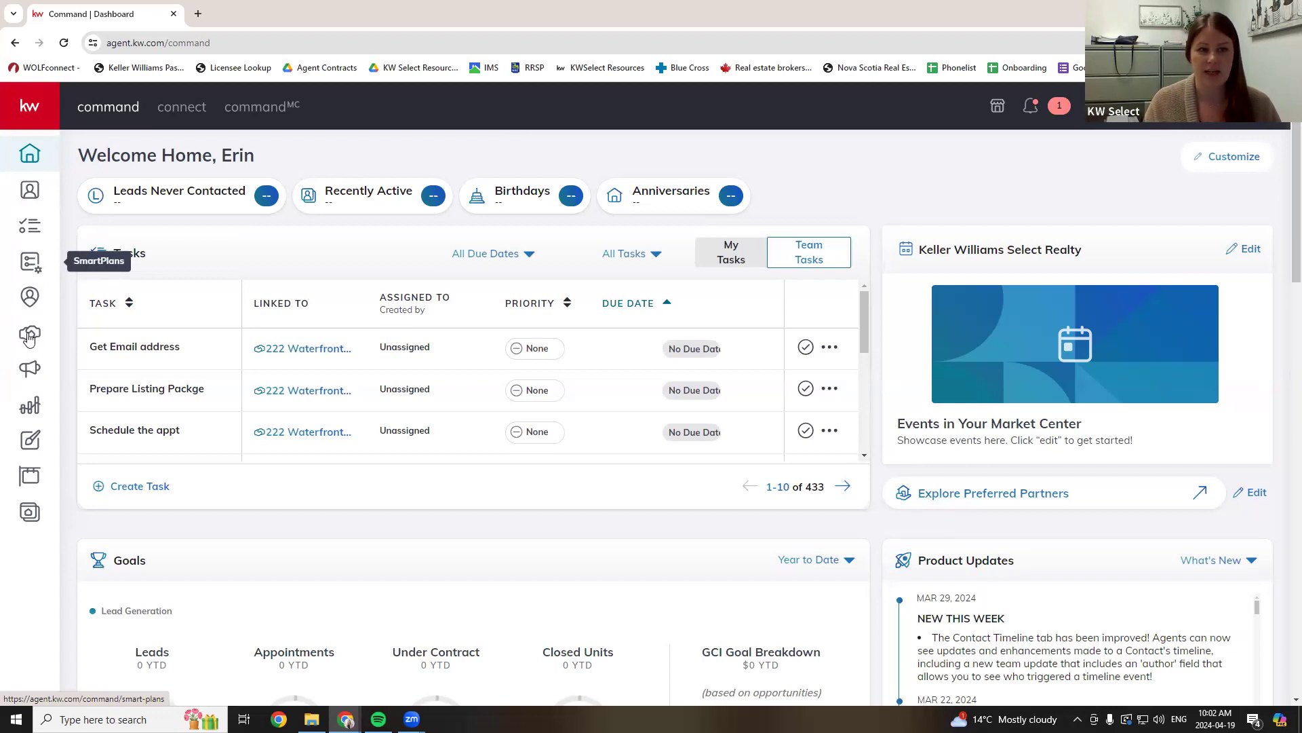
- Go to the Opportunities pipeline from the left sidebar
left_click(38, 340)
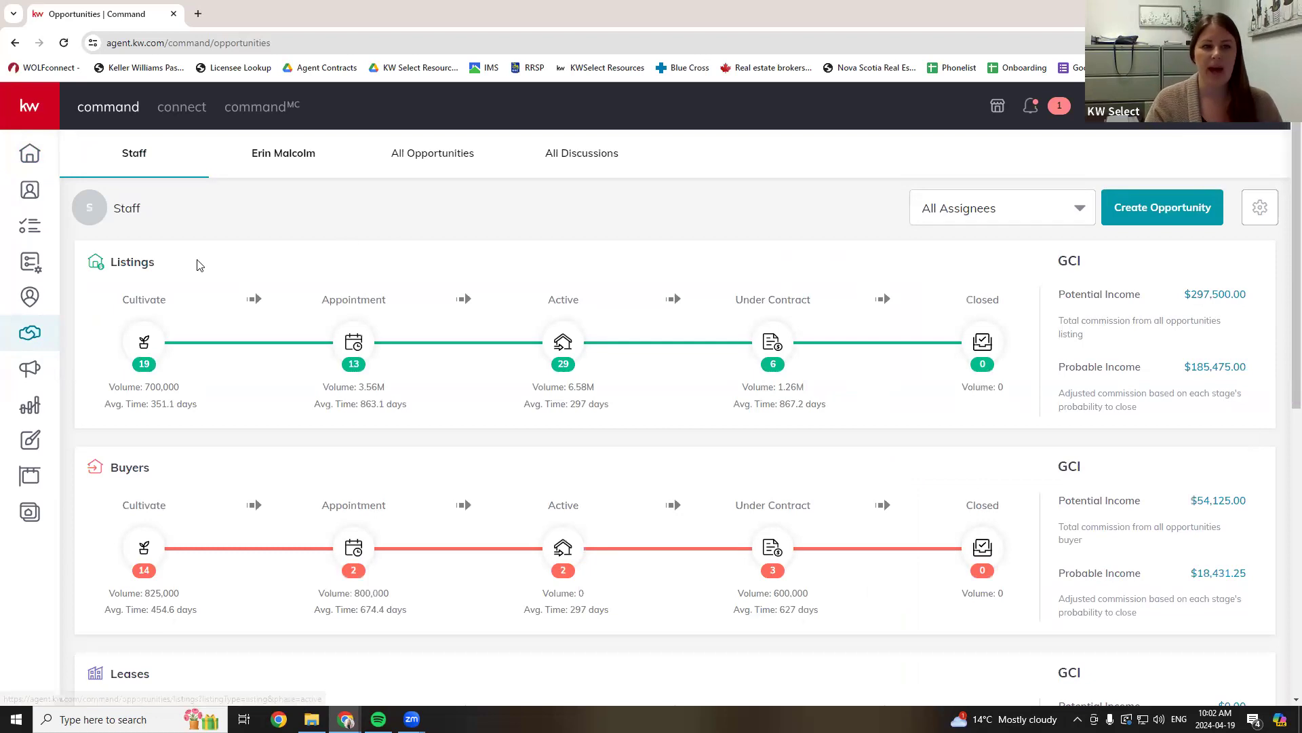
- Review the Staff Listings and Buyers pipelines: $297,500.00 listing GCI and $54,125.00 buyer GCI
left_click_drag(118, 263, 164, 268)
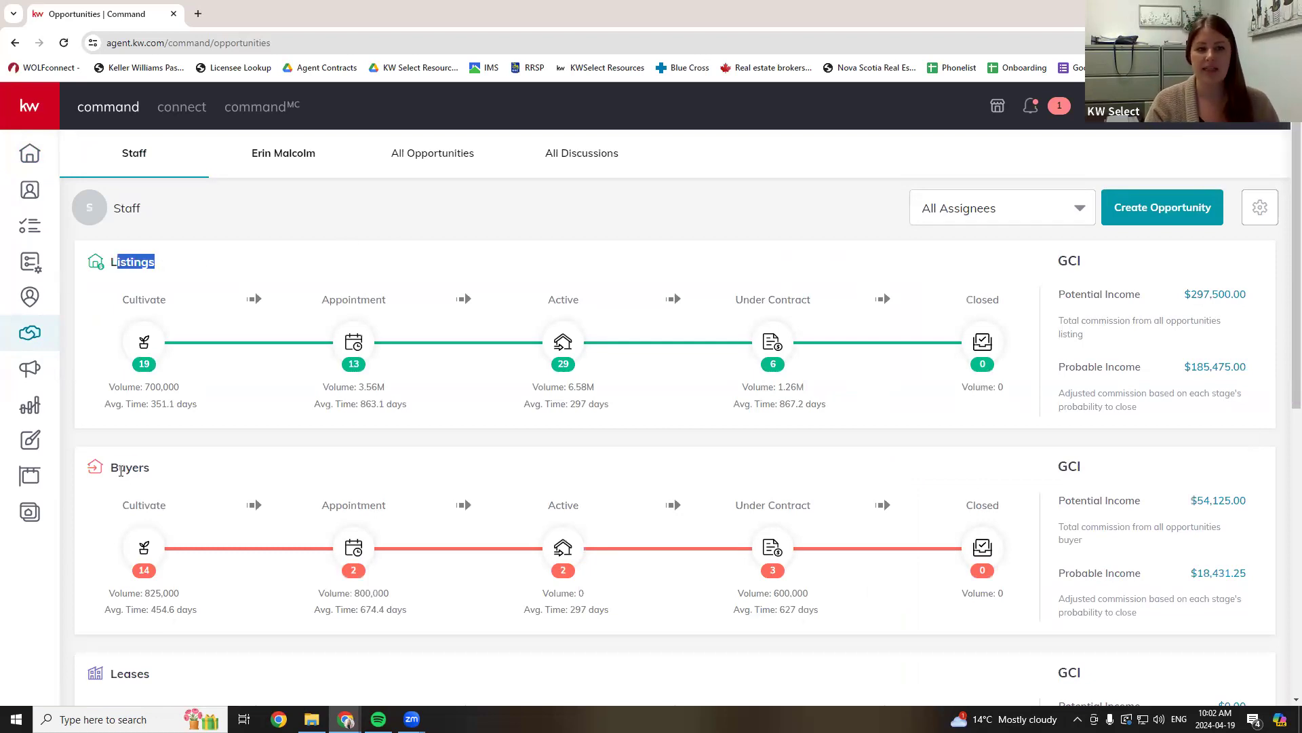
left_click_drag(120, 468, 205, 480)
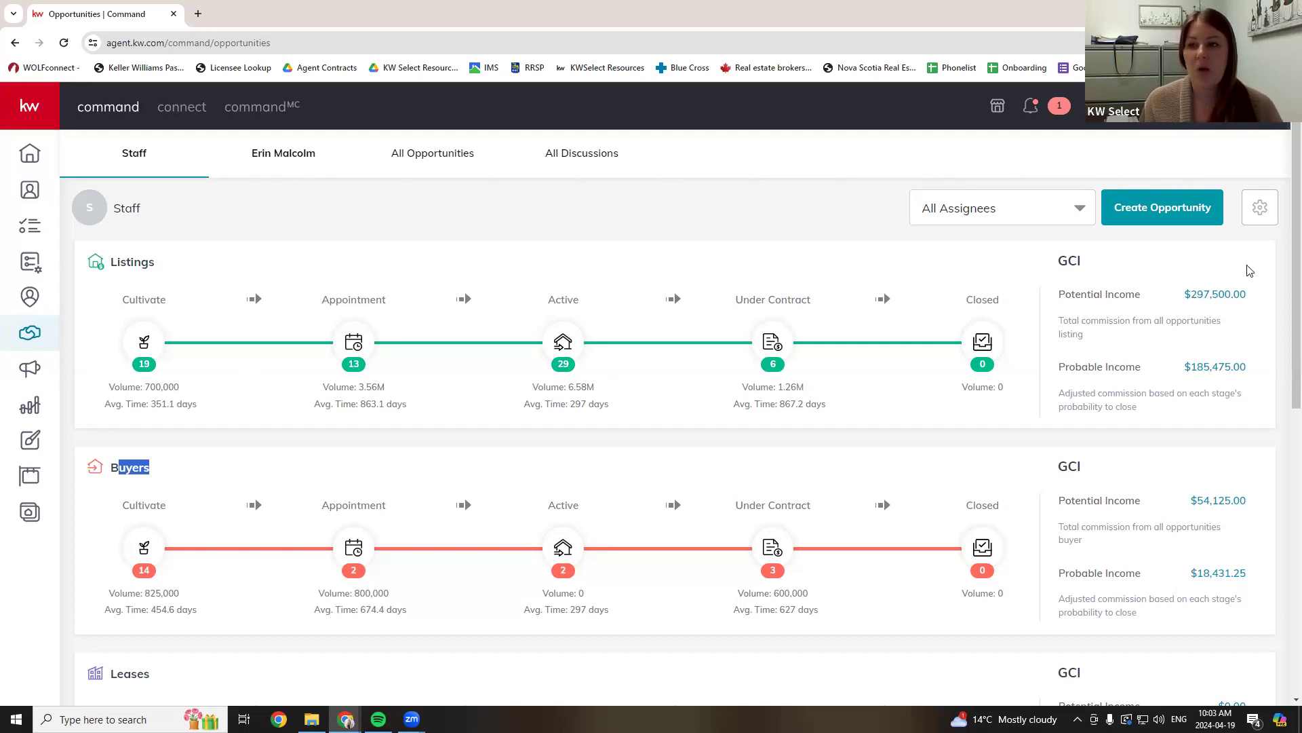
left_click_drag(1239, 290, 1176, 295)
left_click(1173, 295)
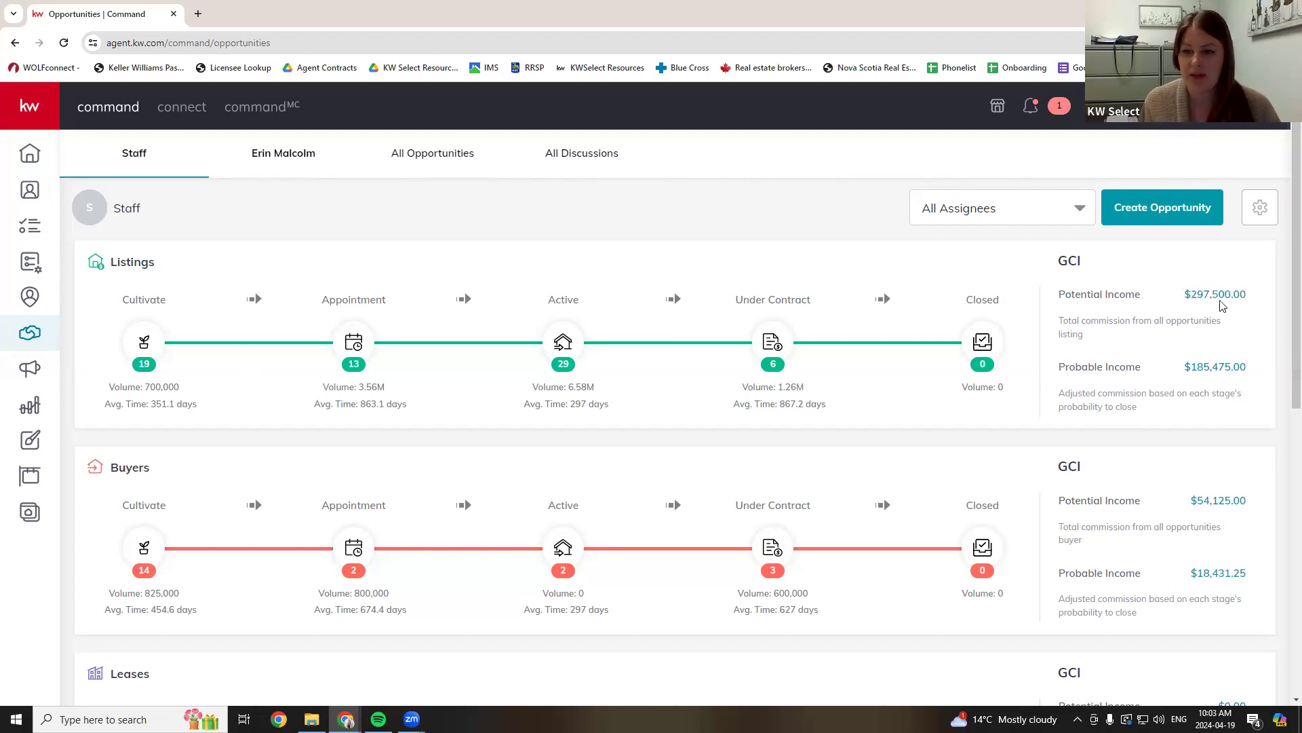
left_click_drag(1248, 368, 1190, 368)
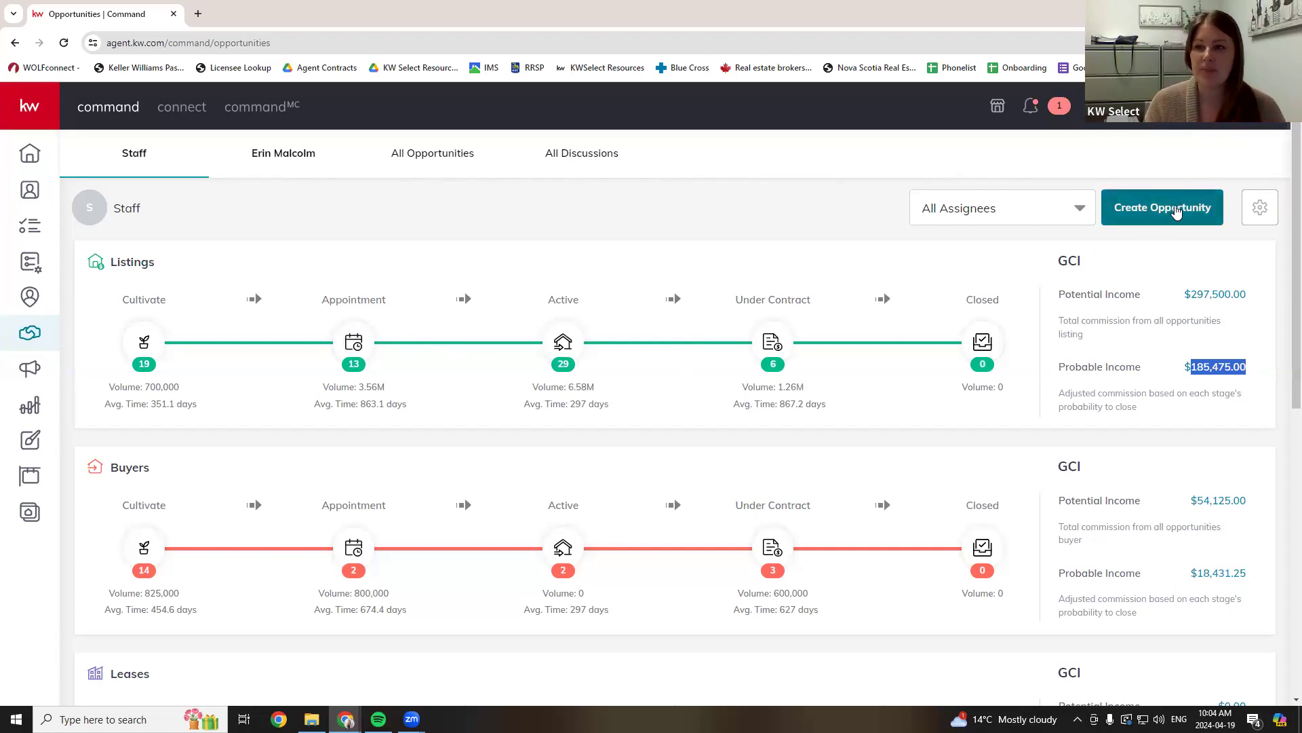
- Start a new opportunity at Keller Williams Select Realty with team Staff and type Listing
left_click(1177, 210)
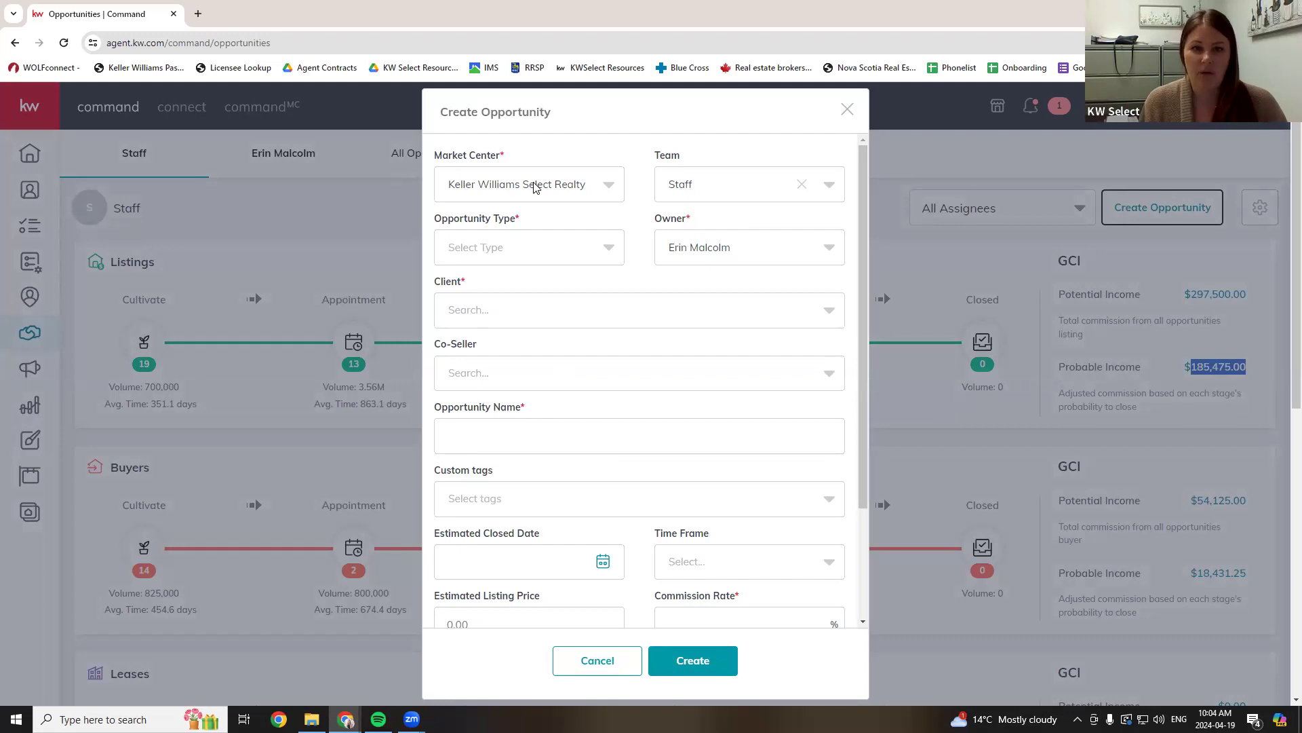
left_click(565, 190)
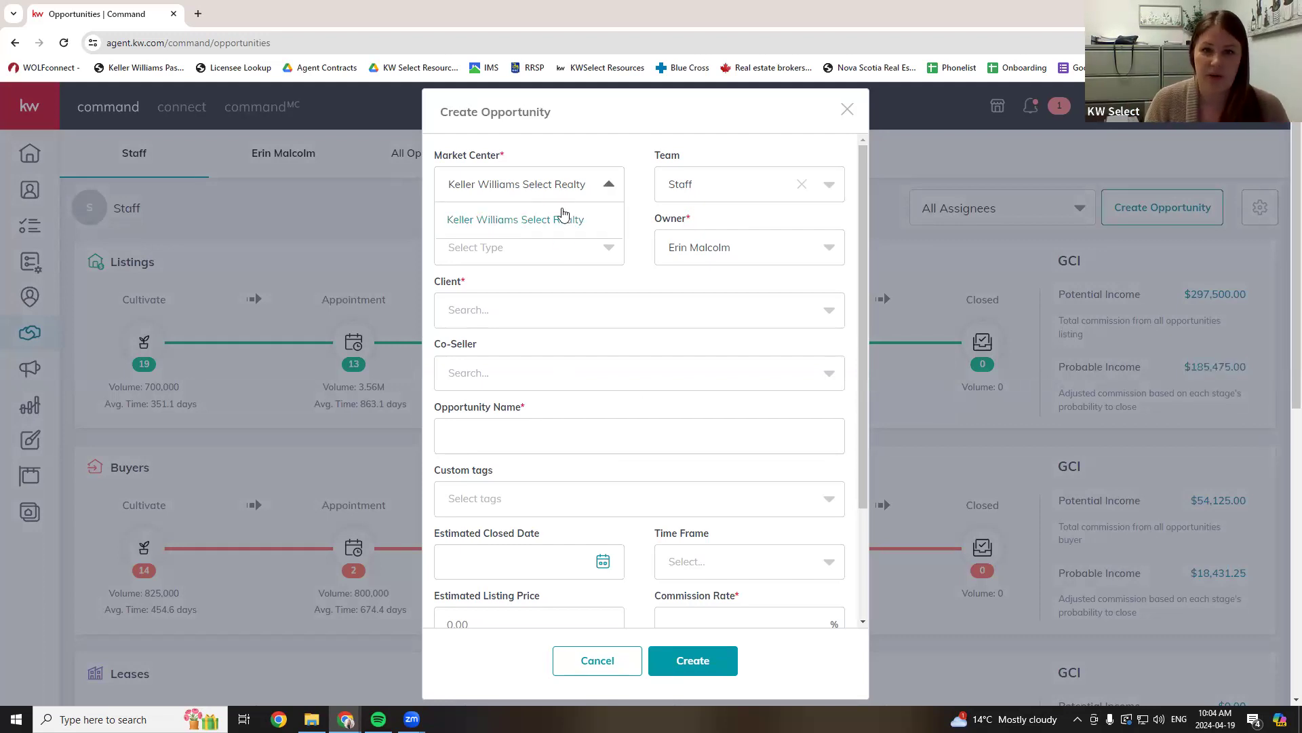
left_click(613, 192)
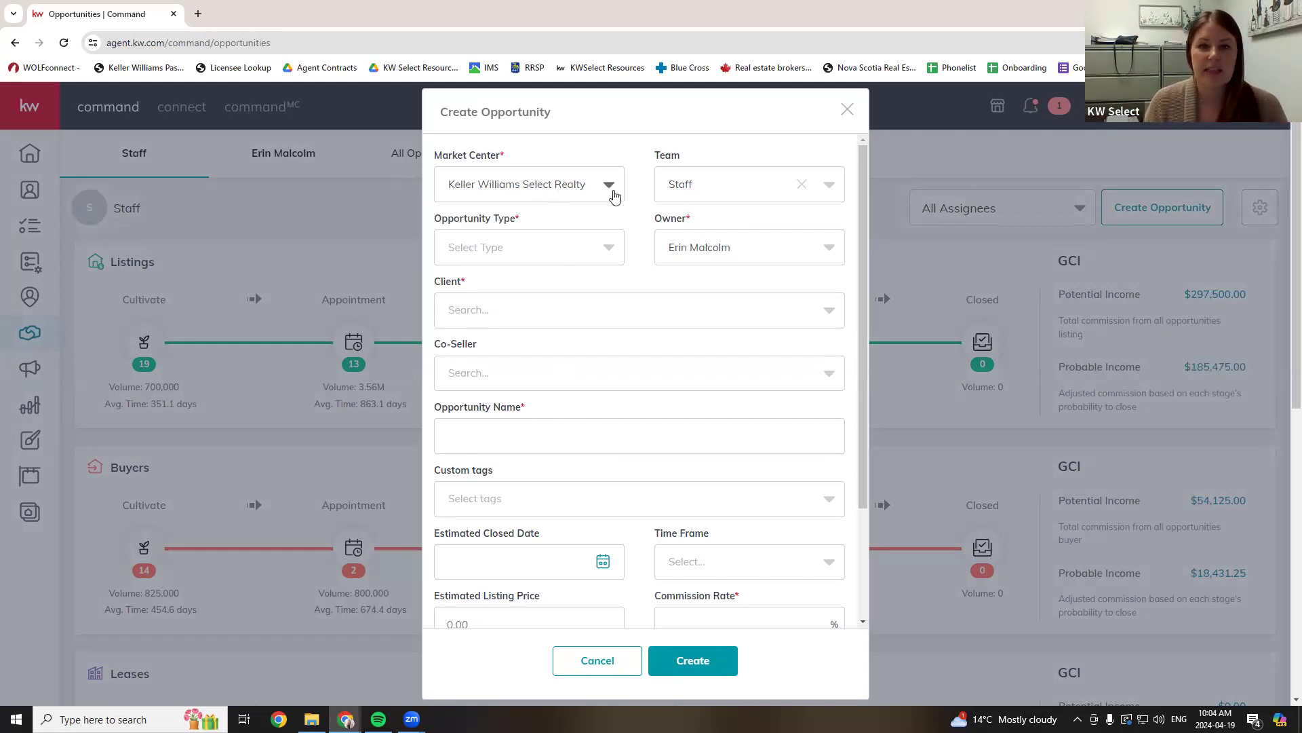
left_click(756, 195)
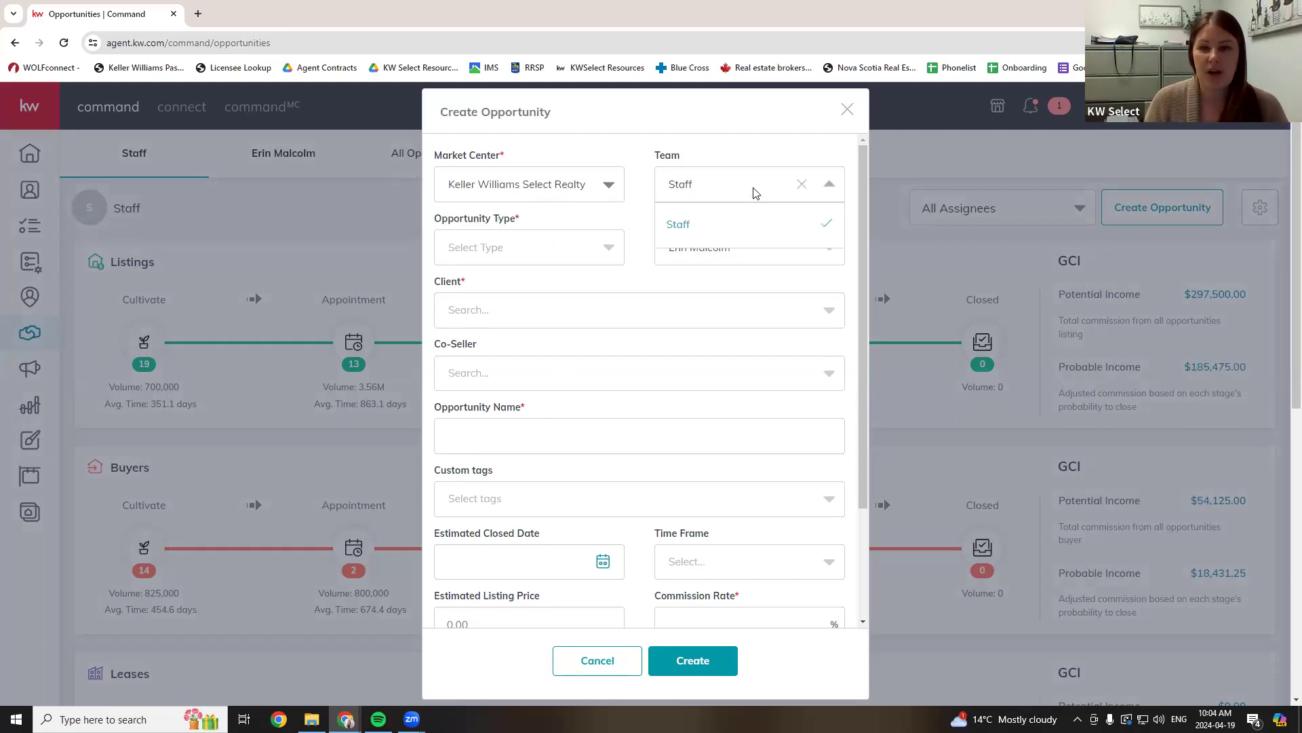
left_click(713, 233)
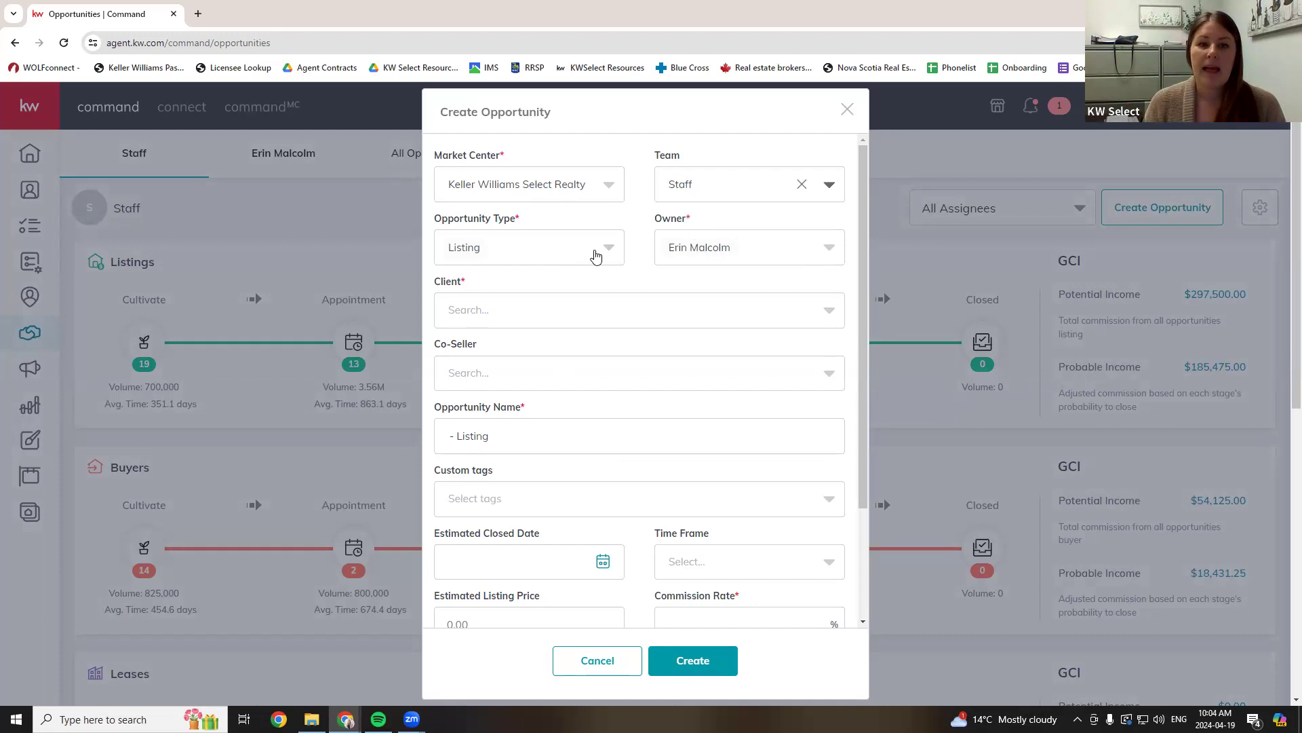
left_click(595, 255)
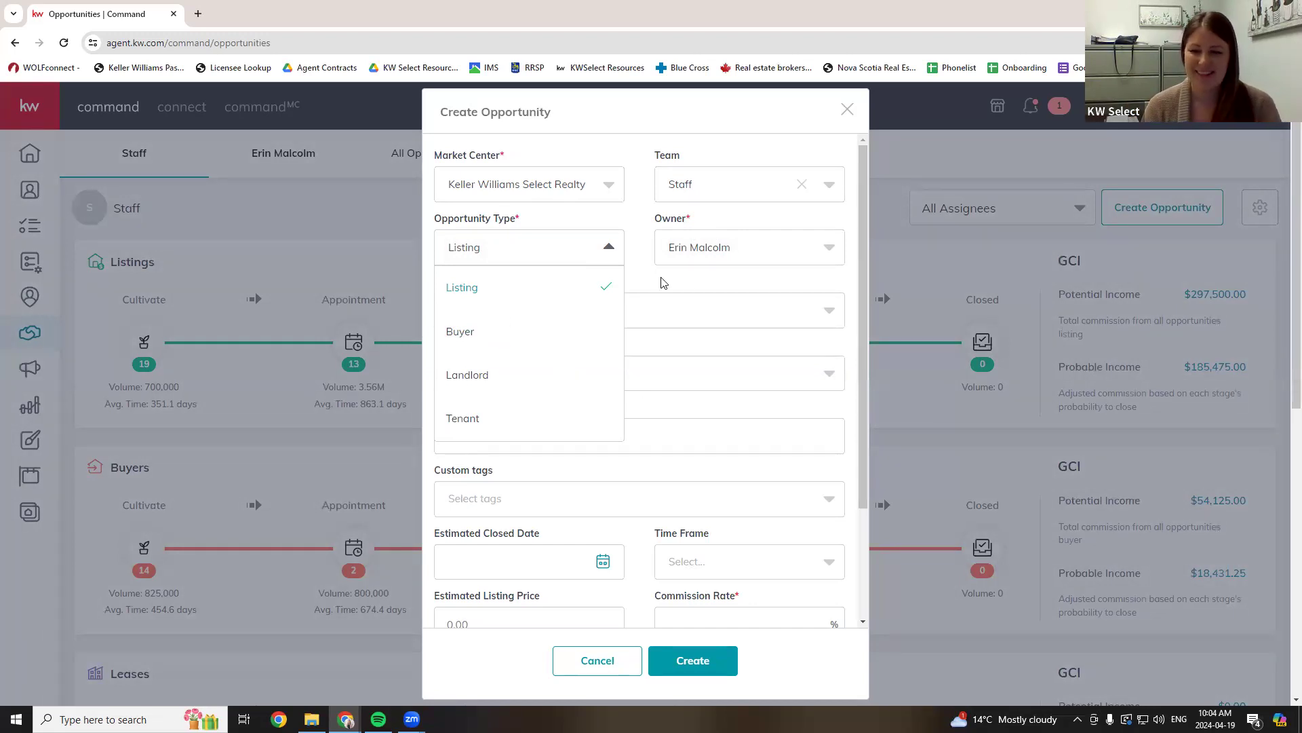
left_click(757, 252)
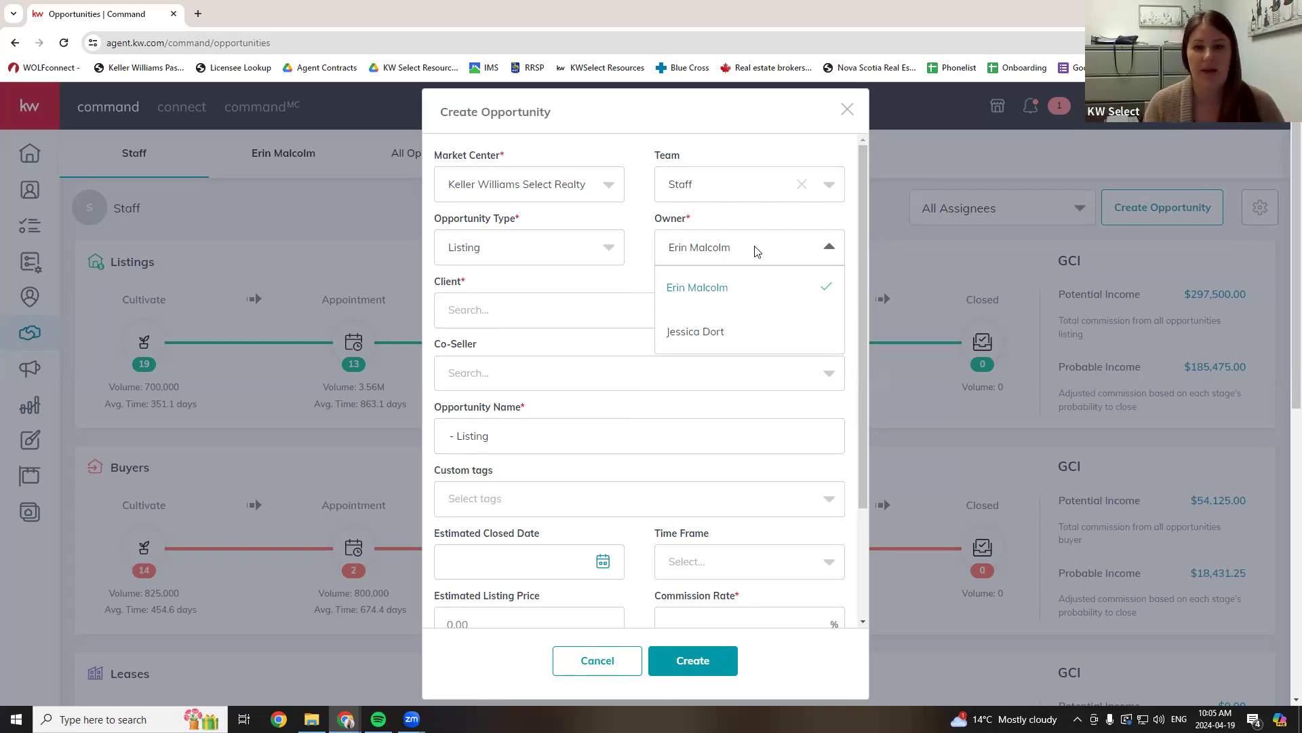
- Keep the default owner and choose the client contact, auto-filling the opportunity name
left_click(641, 273)
left_click(548, 323)
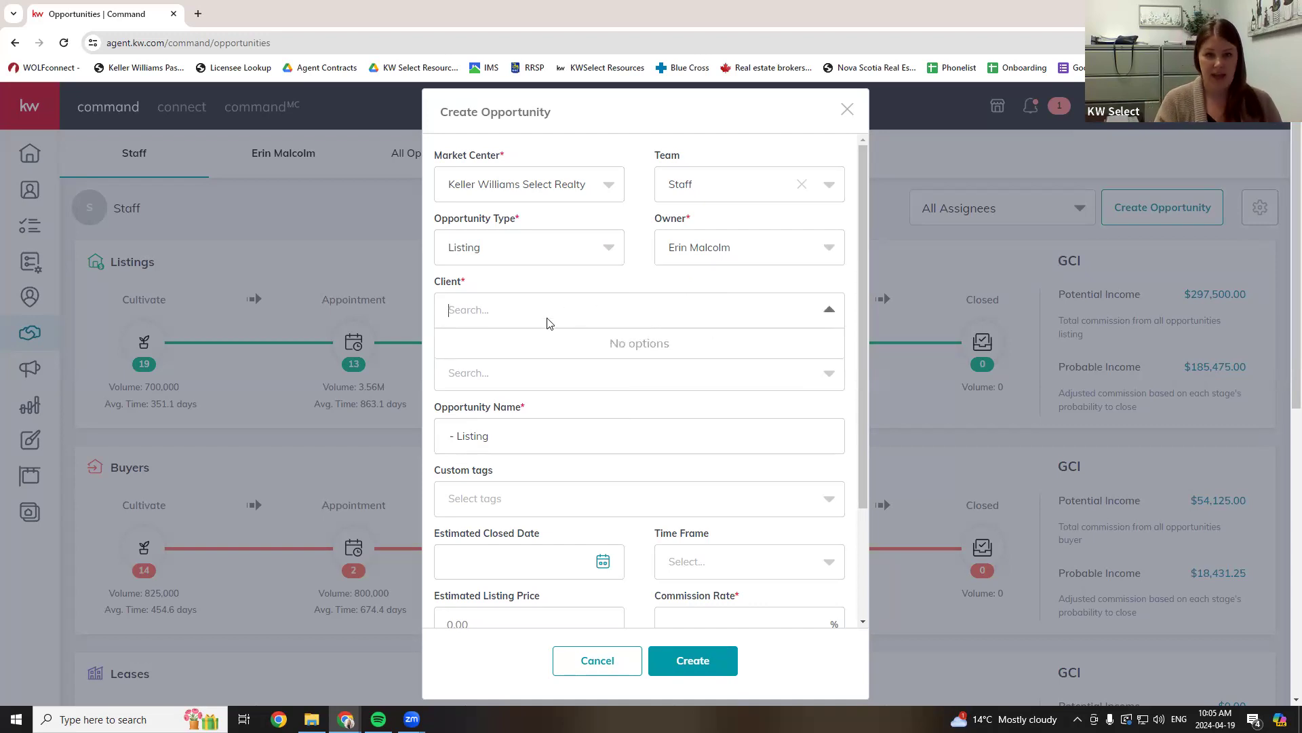
type("angle")
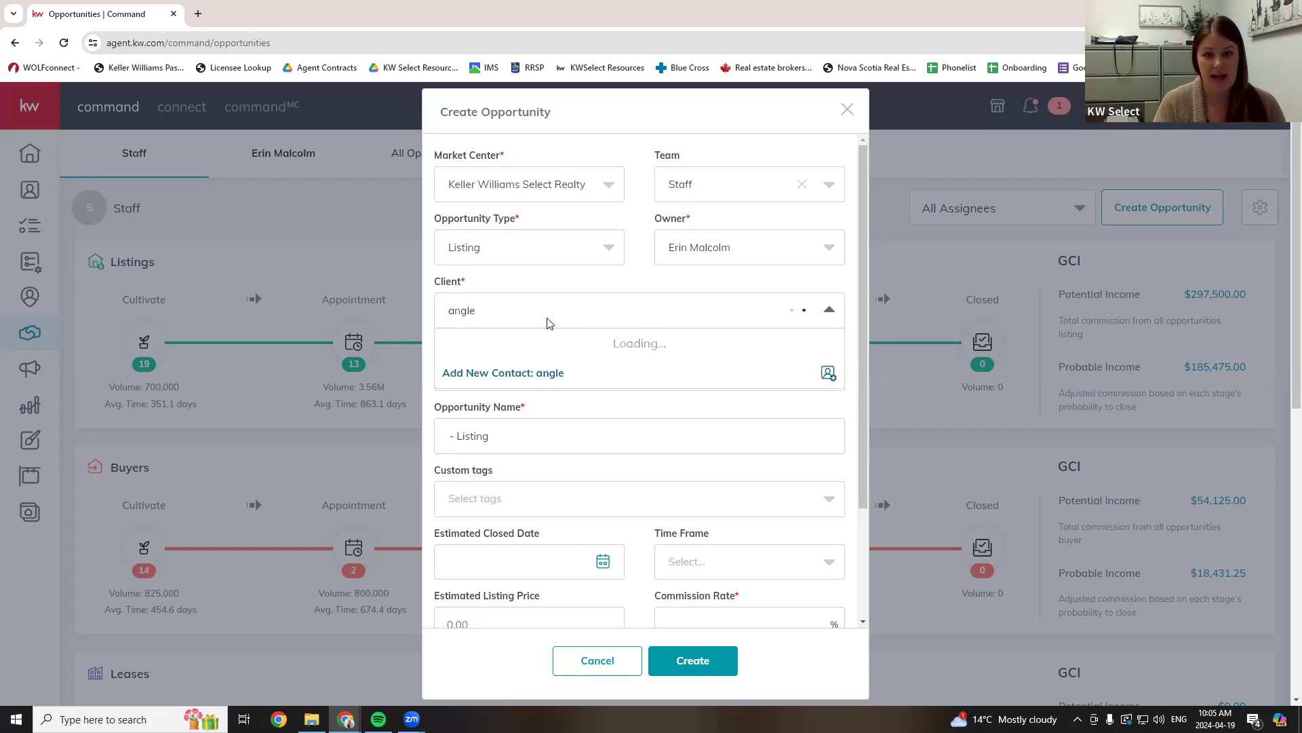
key("BackSpace")
key("BackSpace")
type("el")
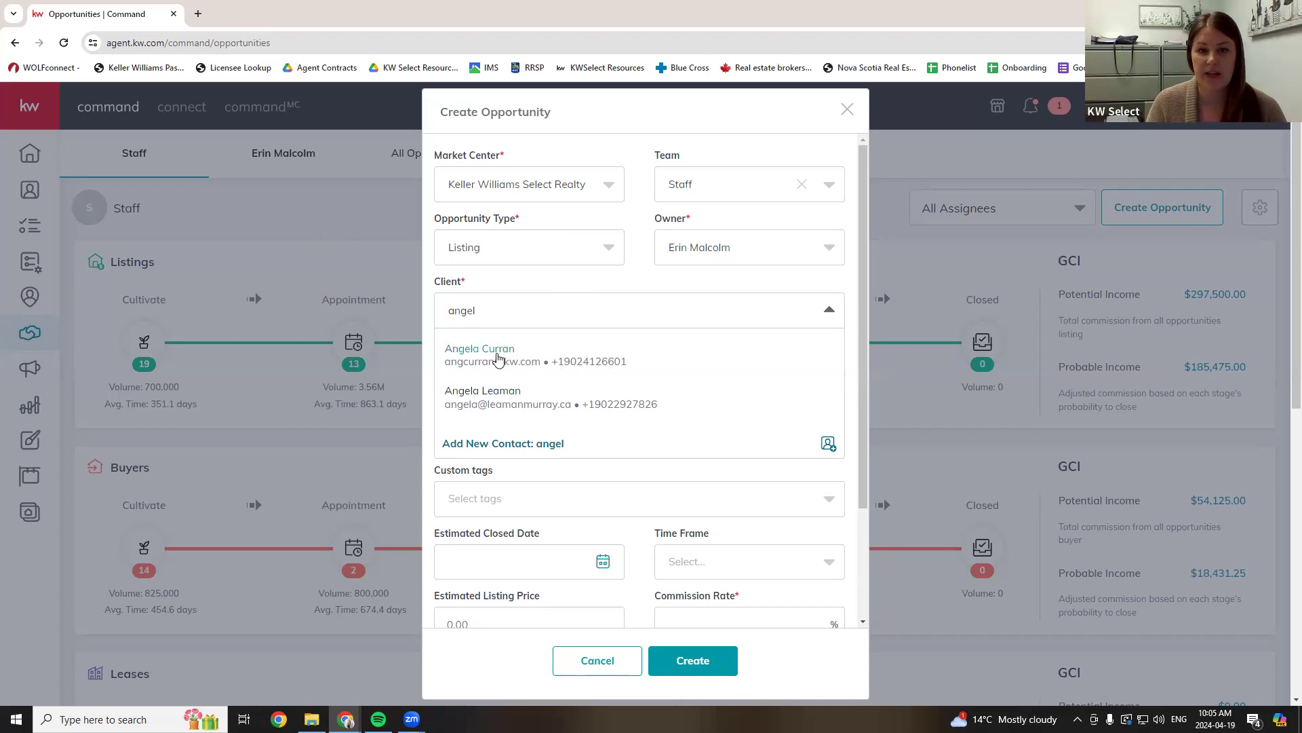
left_click(497, 358)
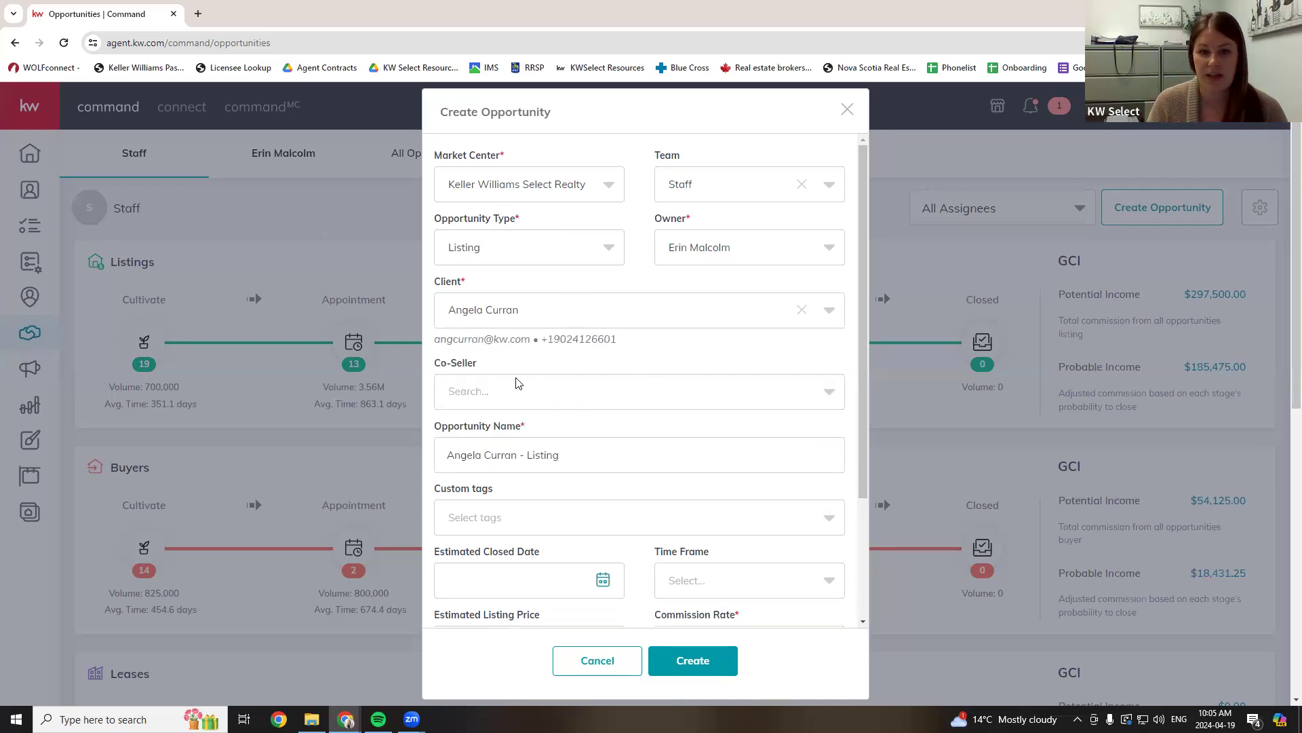
- Search for a co-seller but leave the field empty, then scroll down the form
left_click(489, 394)
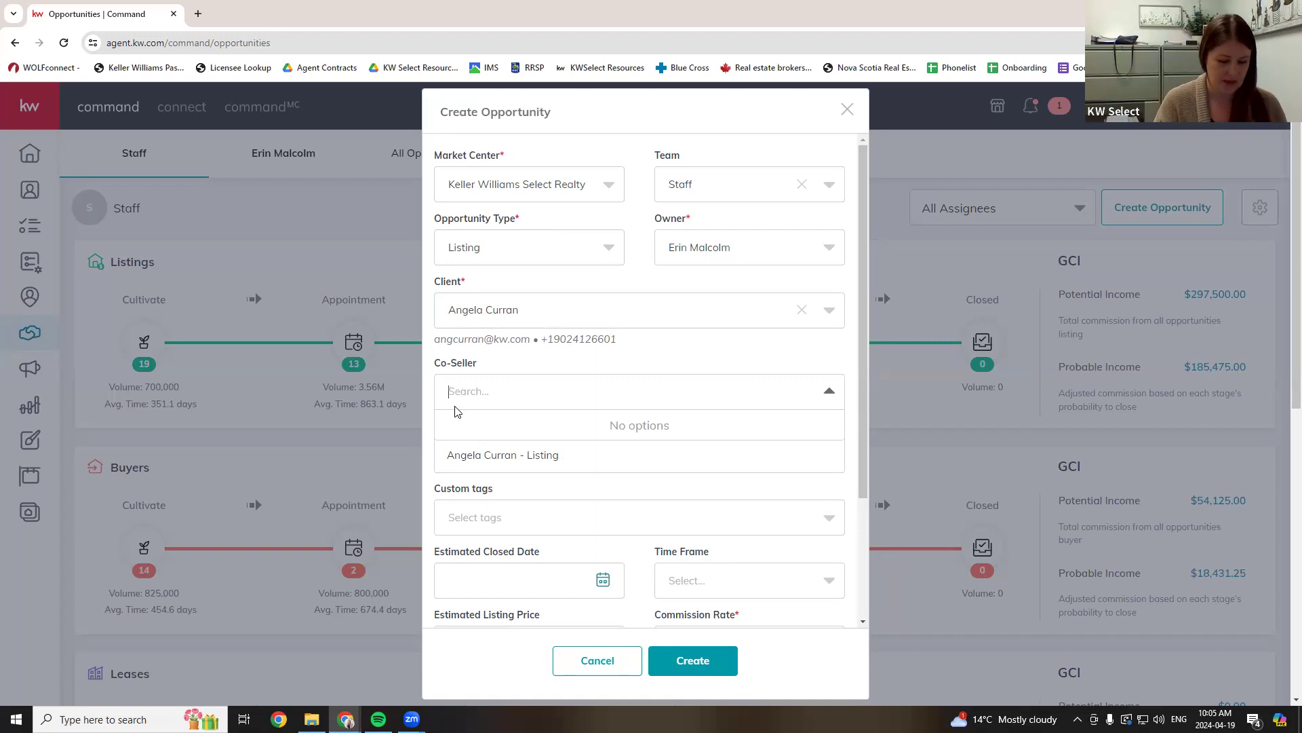
type("ben")
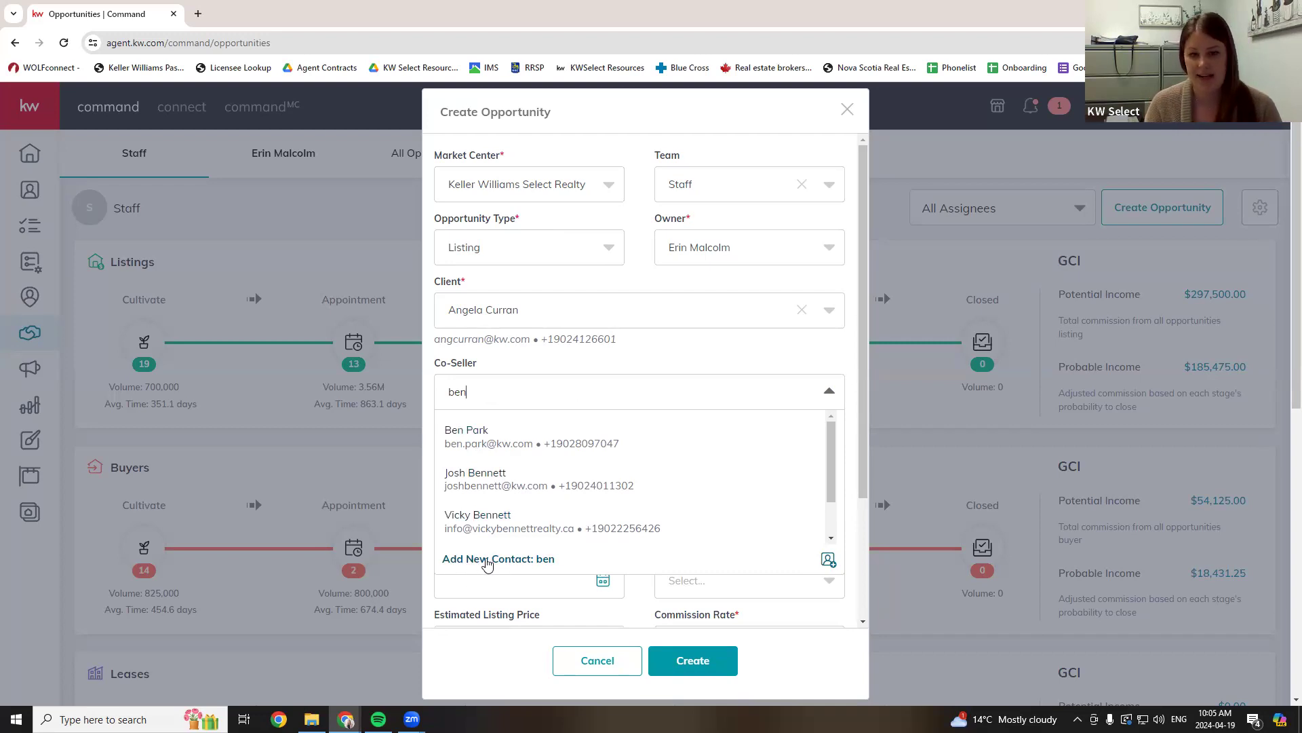
left_click(479, 393)
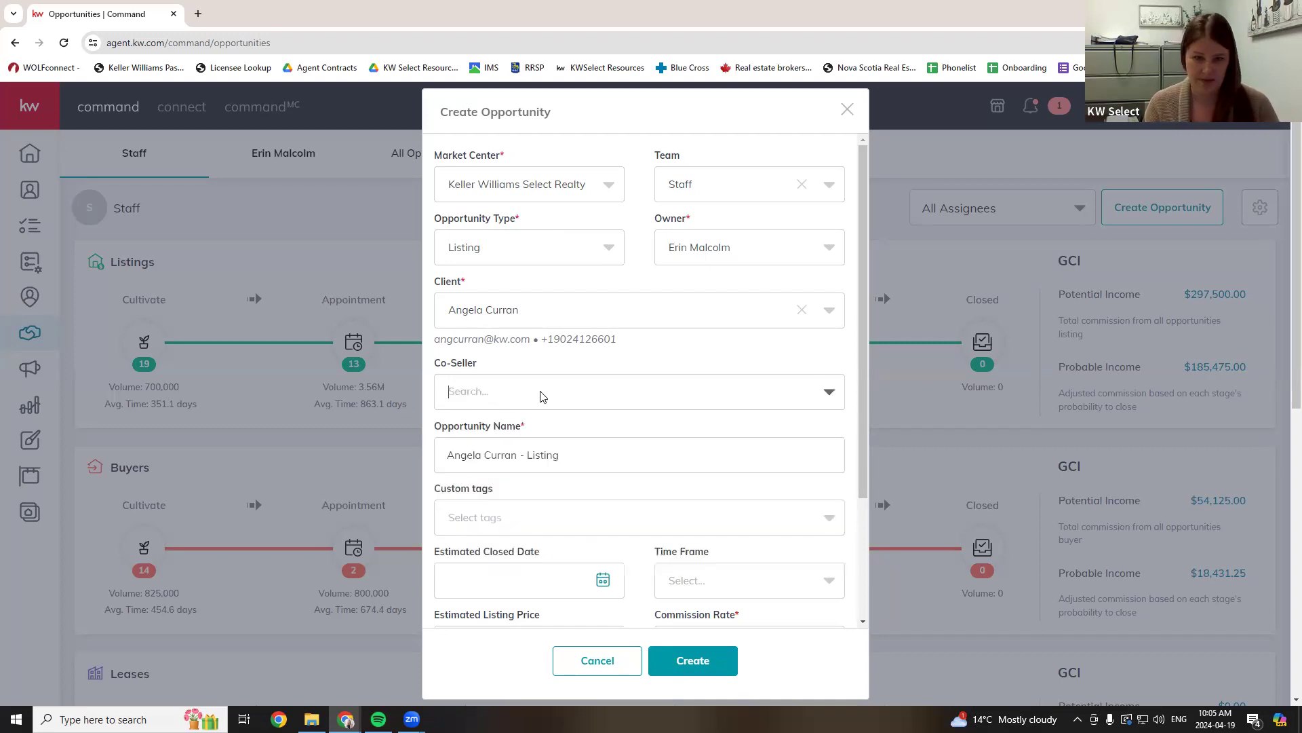
scroll(645, 339, "down", 2)
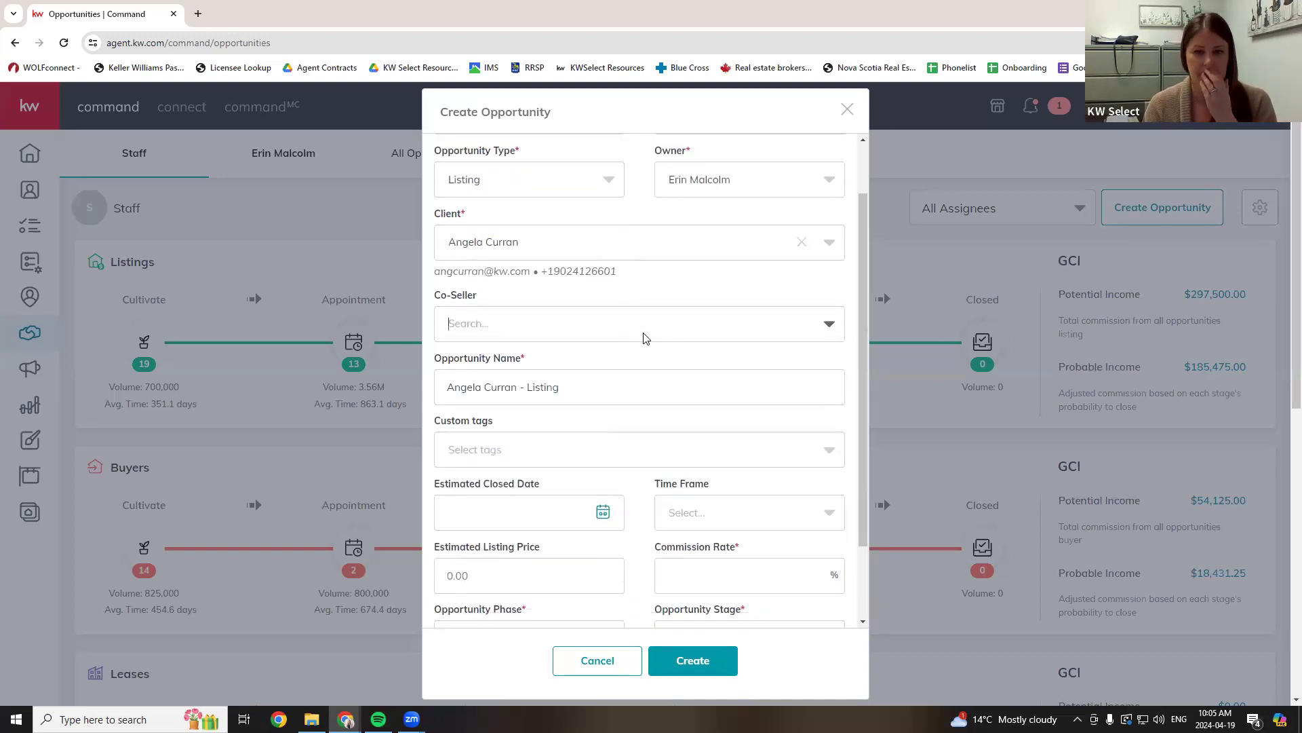
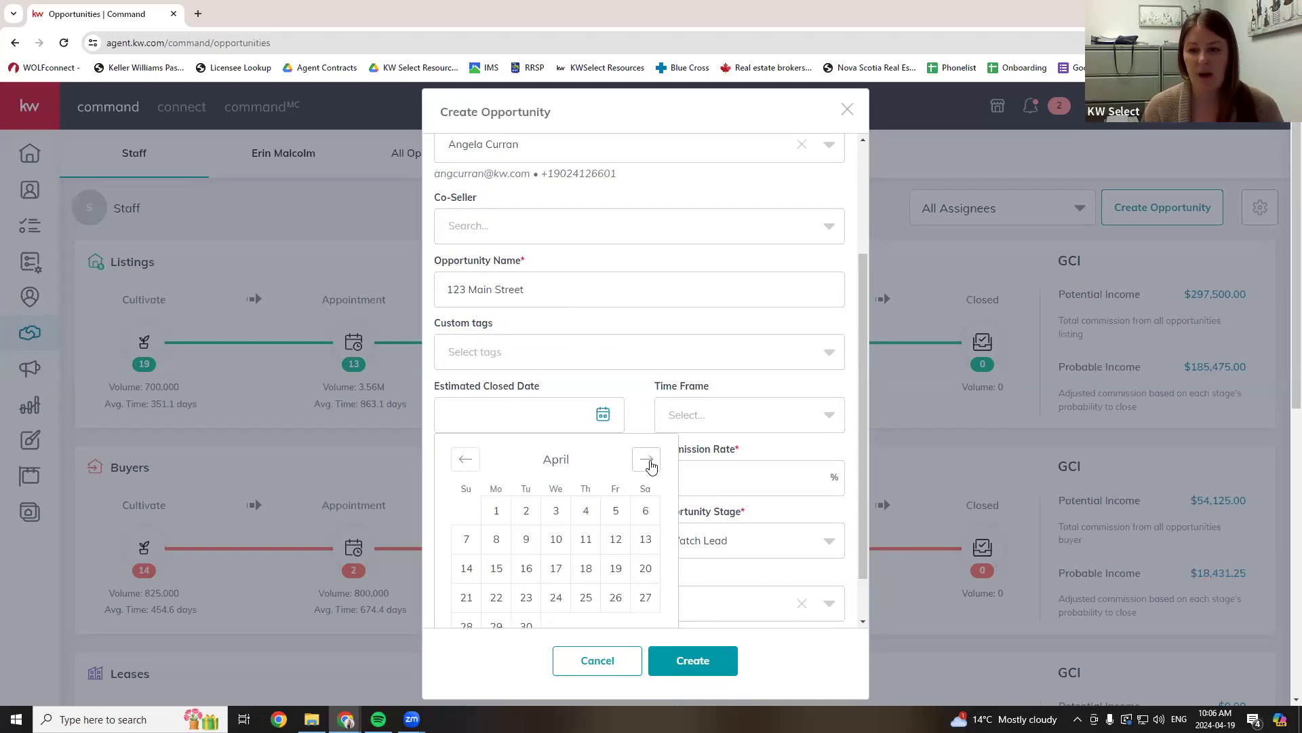
- Set the estimated closed date to May 22, 2024 and the commission rate to 2.5%
left_click(648, 461)
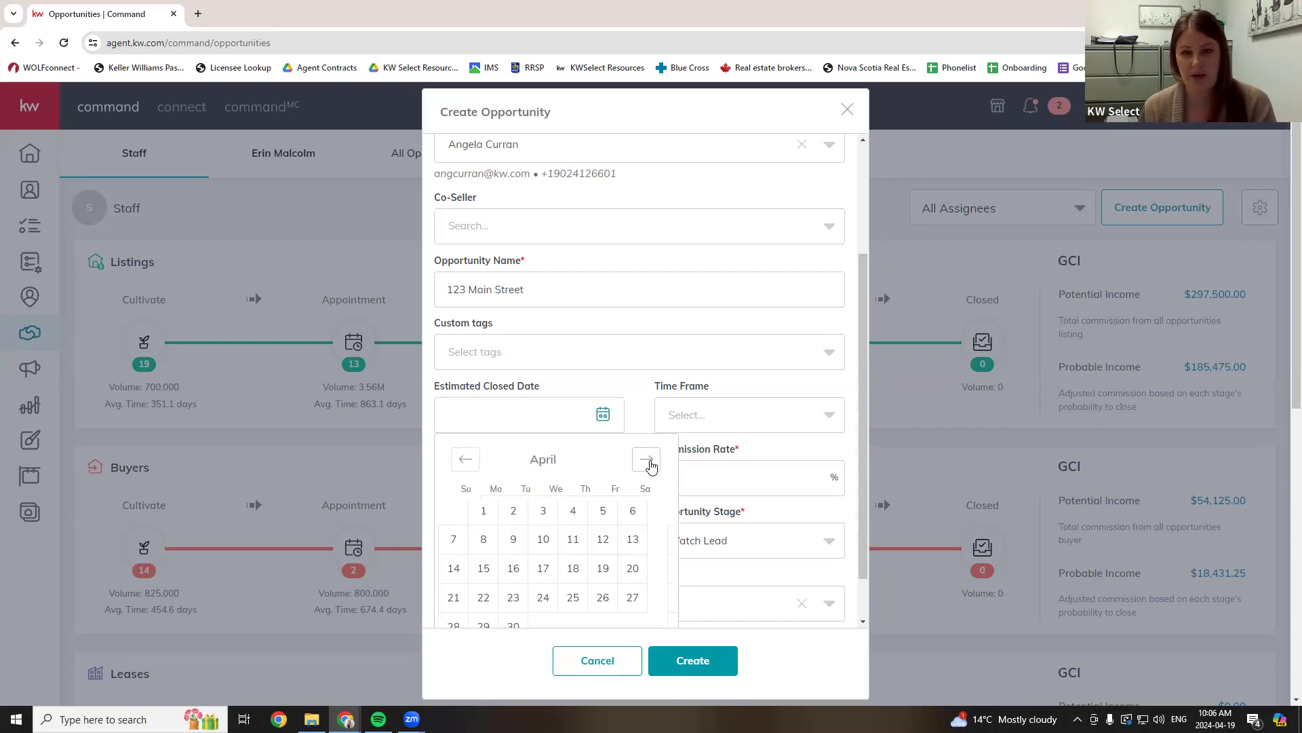
left_click(556, 598)
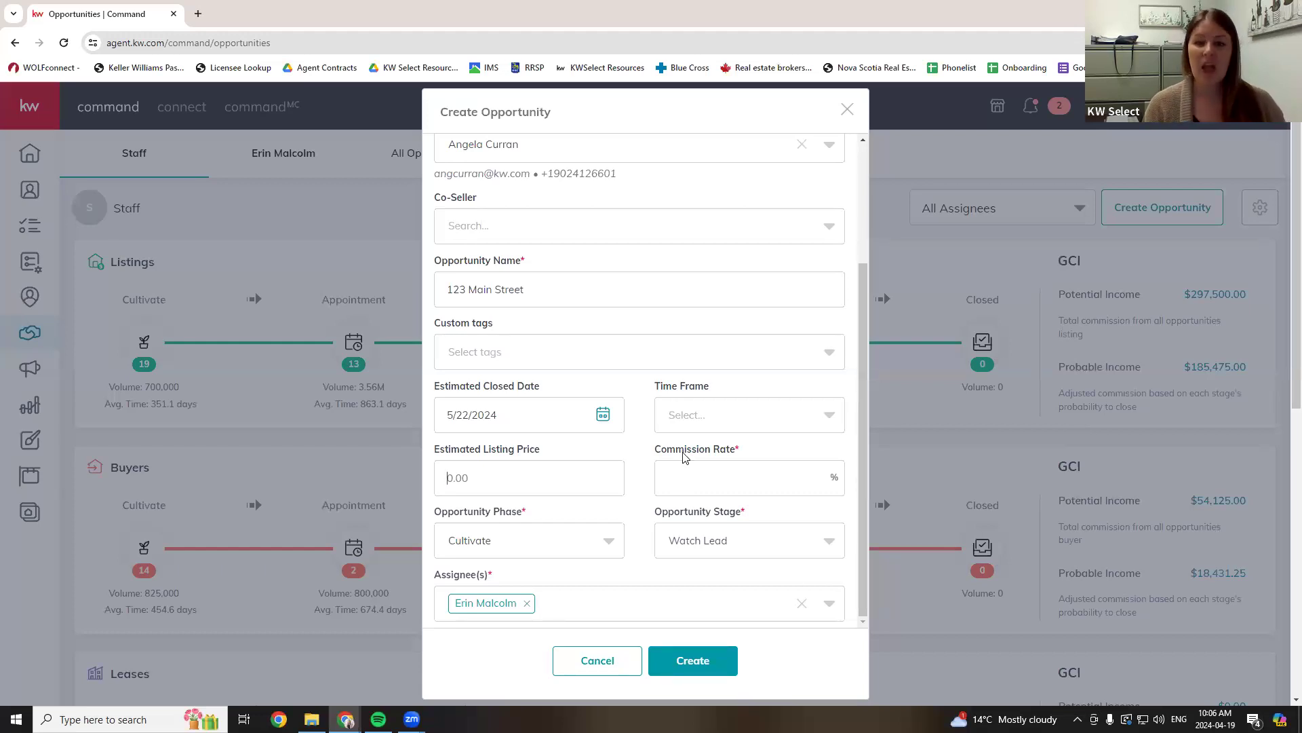
left_click(719, 474)
type("2.5")
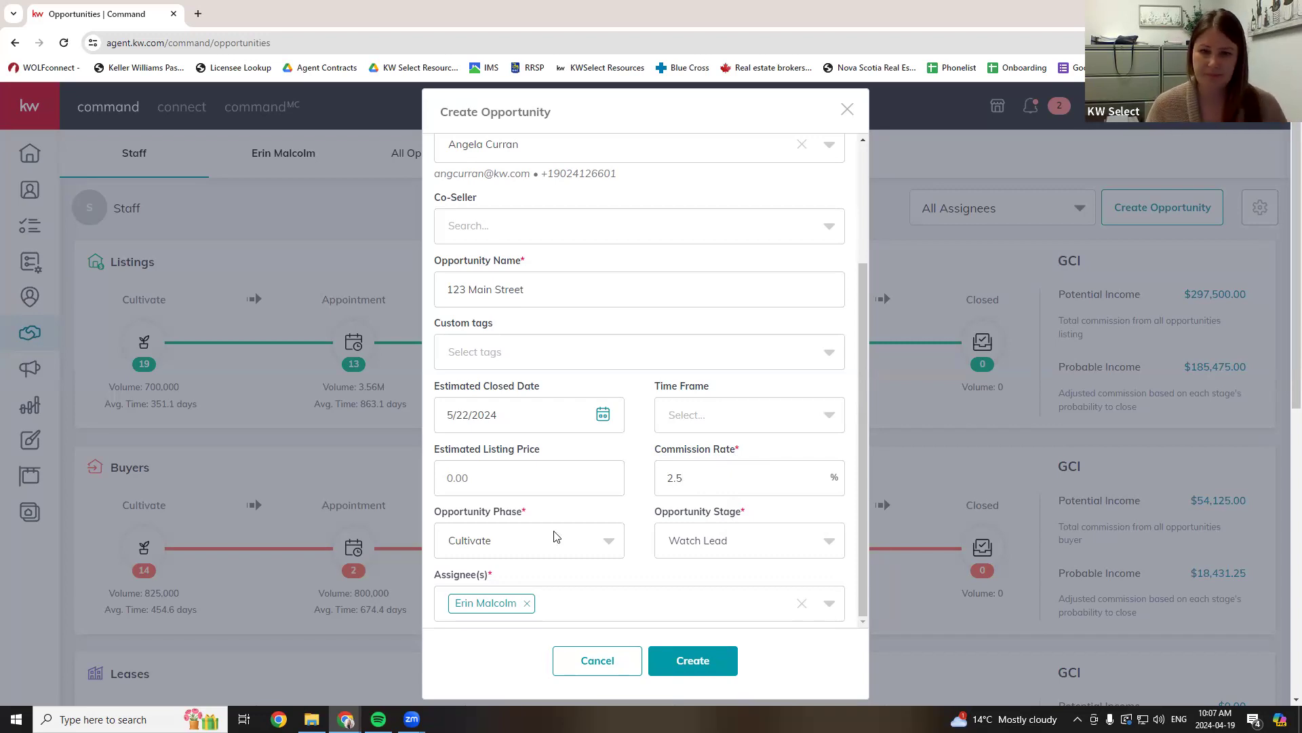
left_click(592, 548)
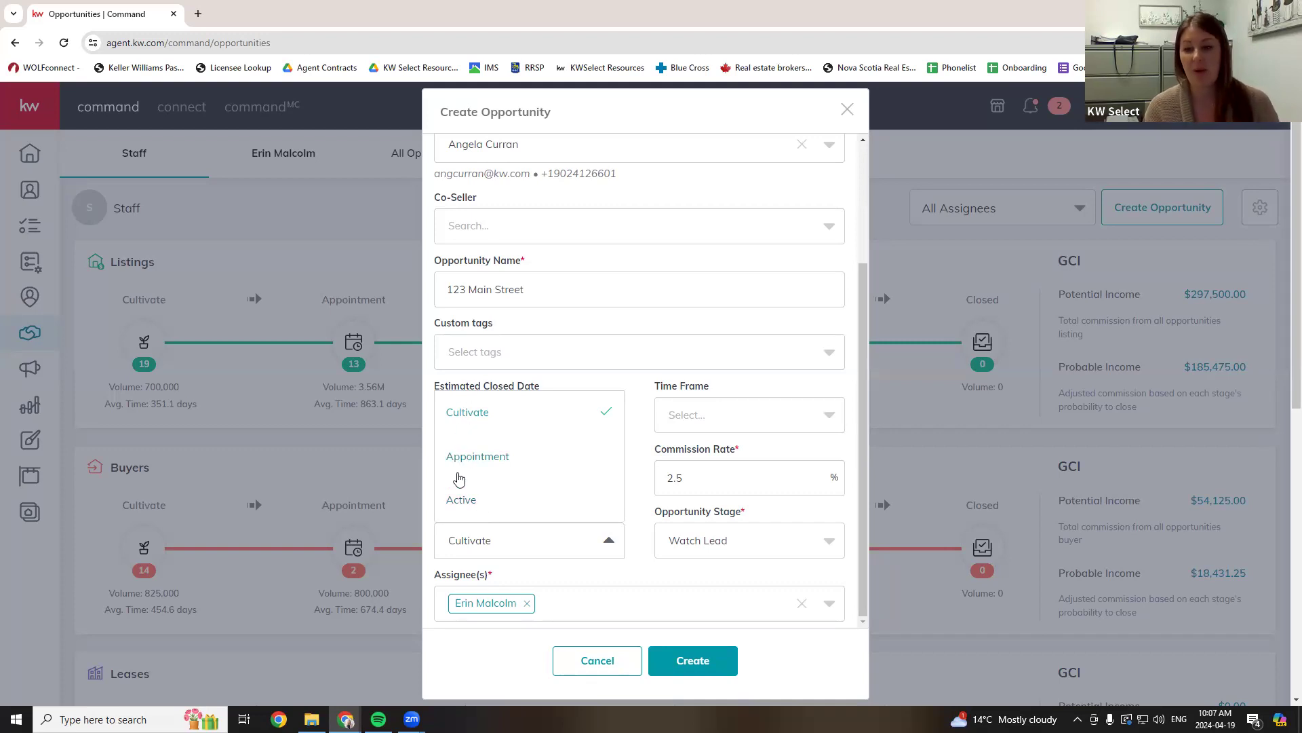
- Set the opportunity phase to Active and create the 123 Main Street opportunity
left_click(475, 499)
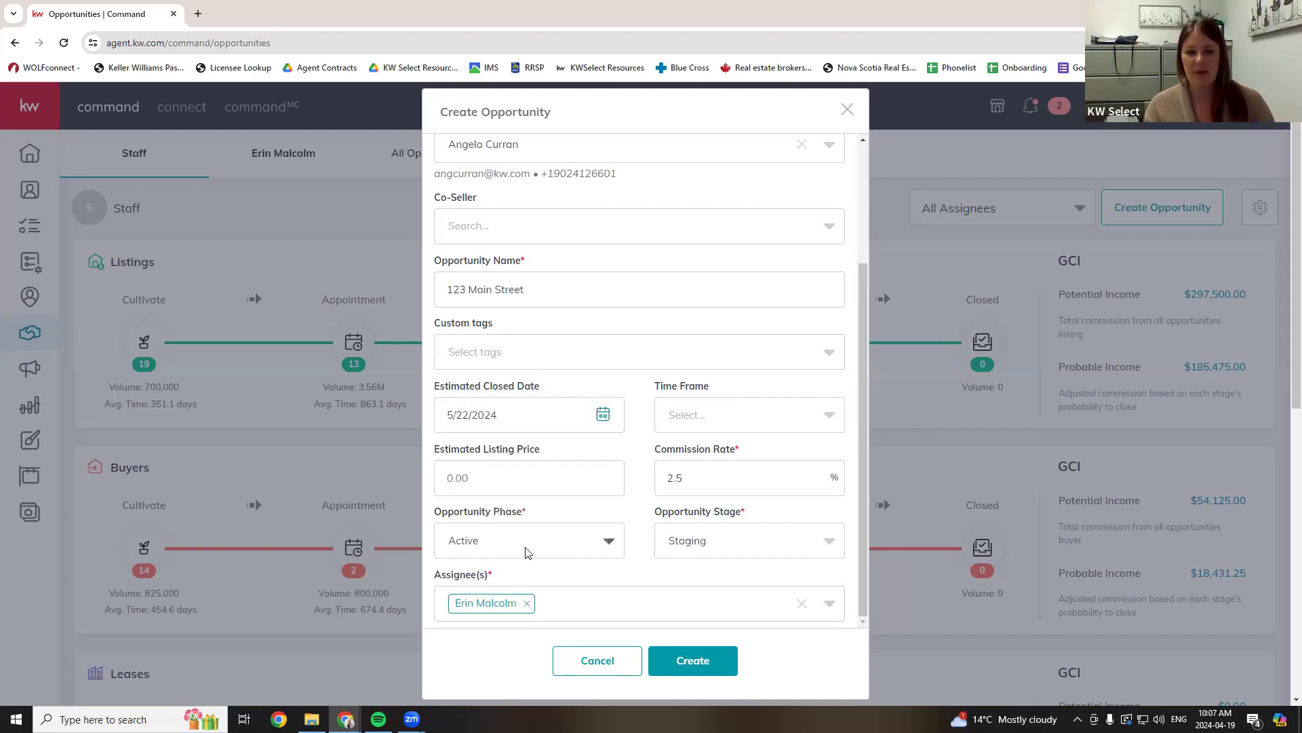
scroll(549, 614, "down", 3)
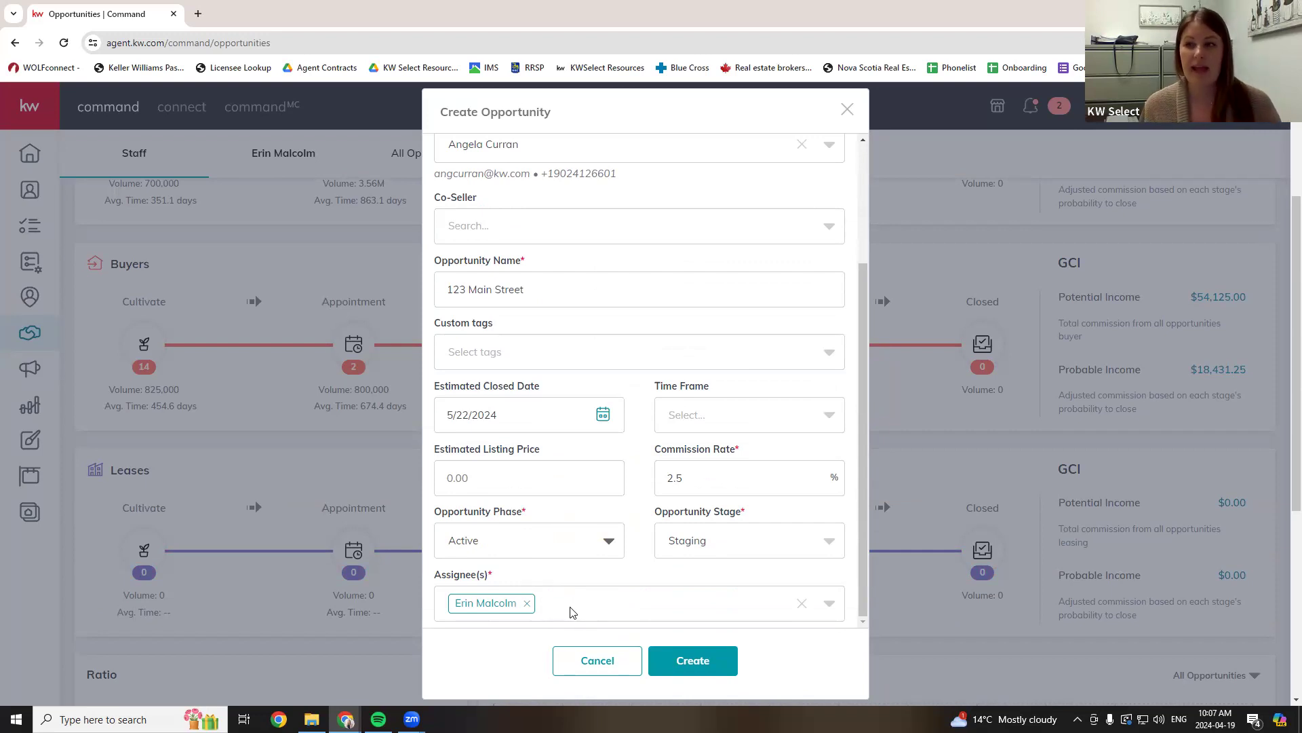
left_click(690, 665)
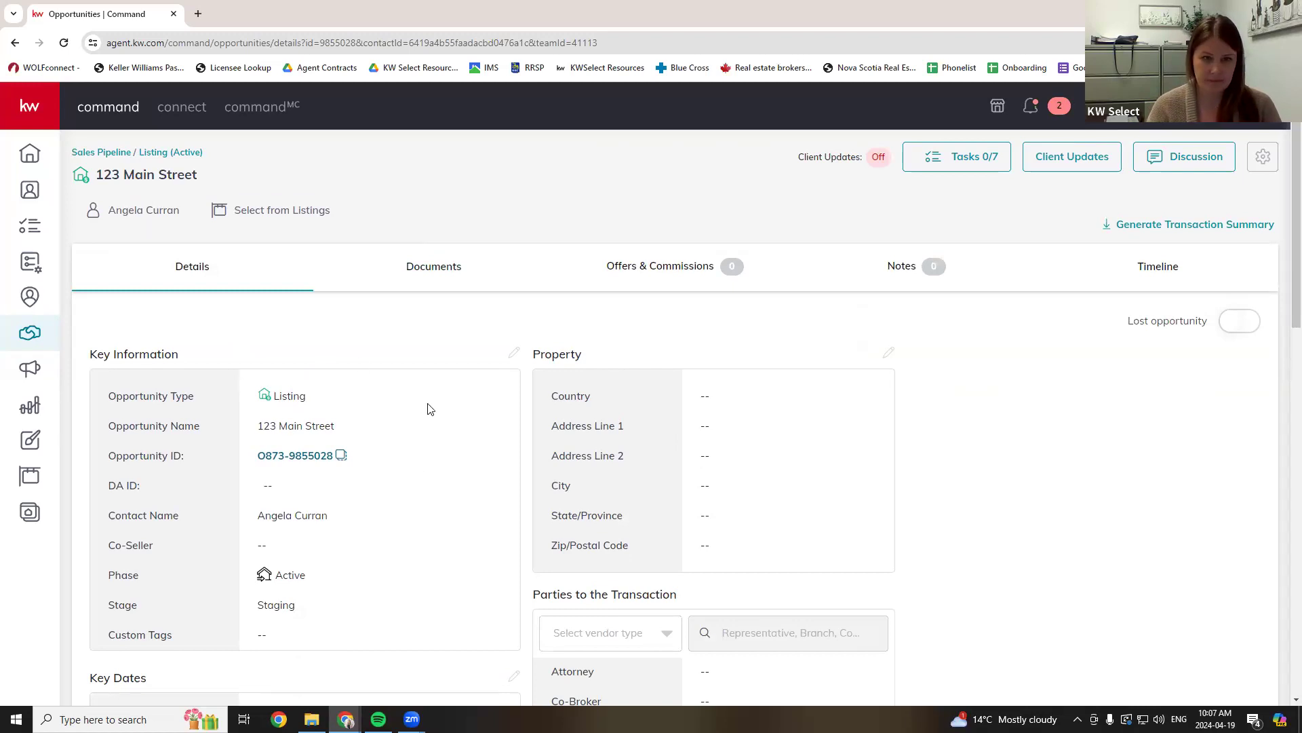
- Edit the Key Information, replace the 2.5 commission rate with 2, and save
scroll(422, 375, "down", 1)
scroll(163, 377, "up", 1)
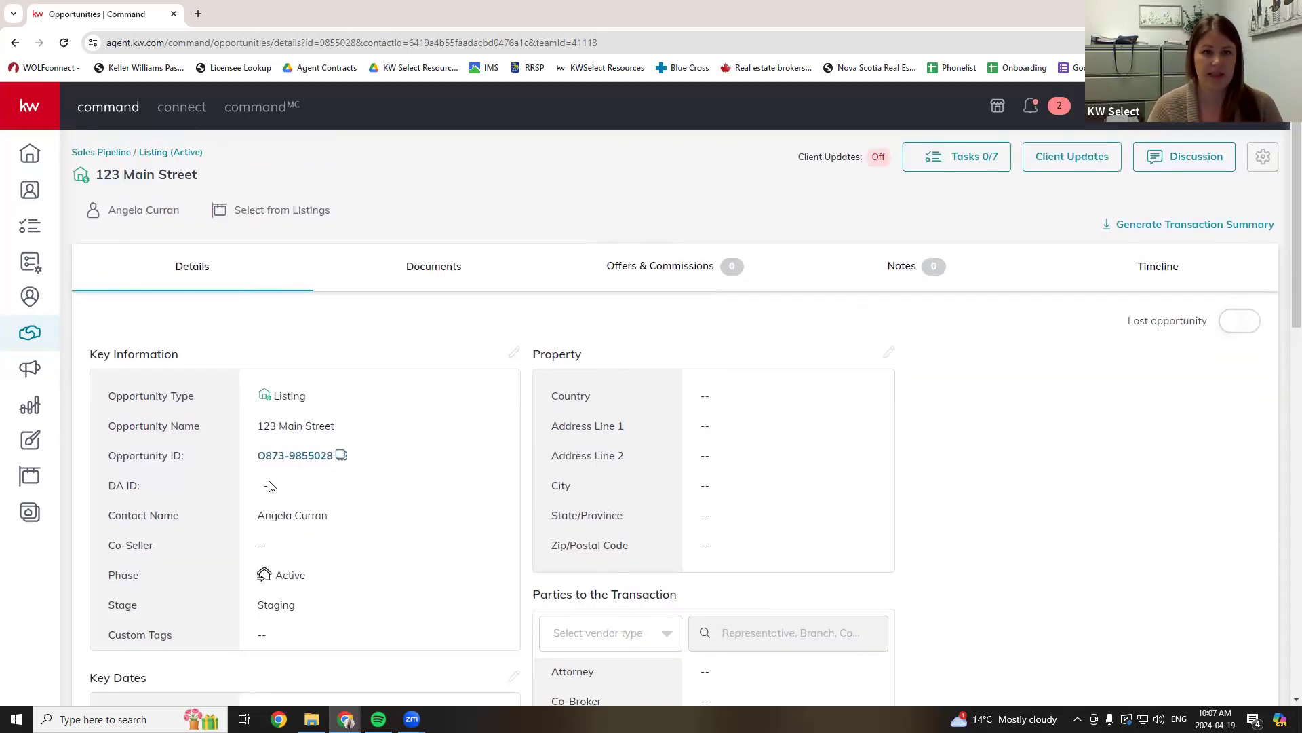
scroll(369, 461, "down", 4)
scroll(328, 518, "up", 4)
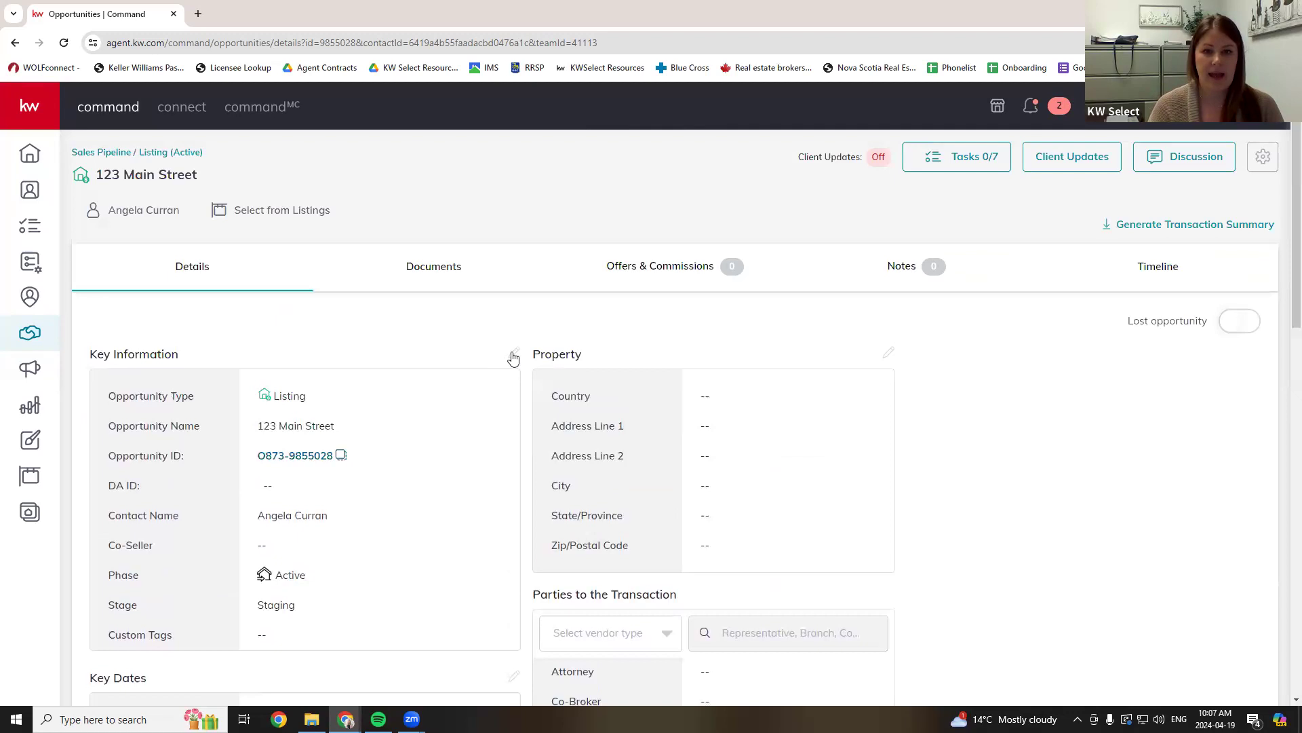
left_click(516, 356)
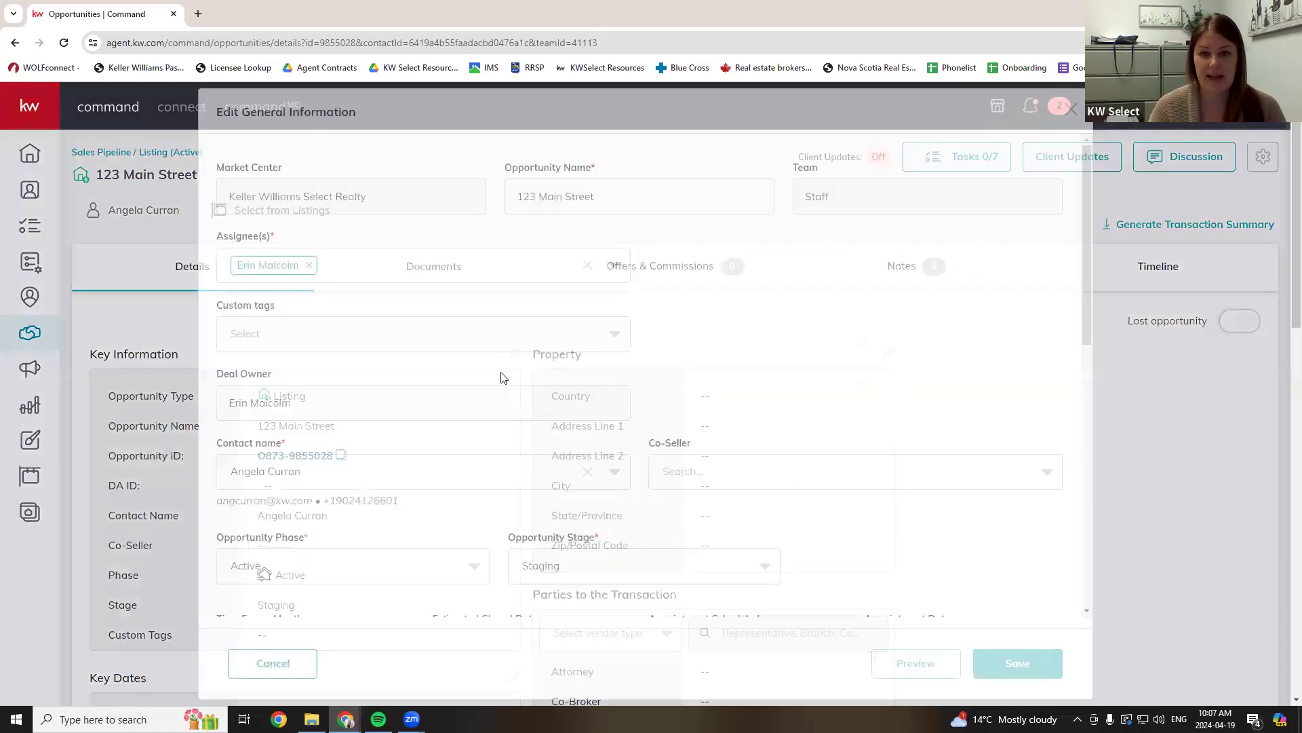
scroll(541, 372, "down", 3)
scroll(541, 371, "down", 8)
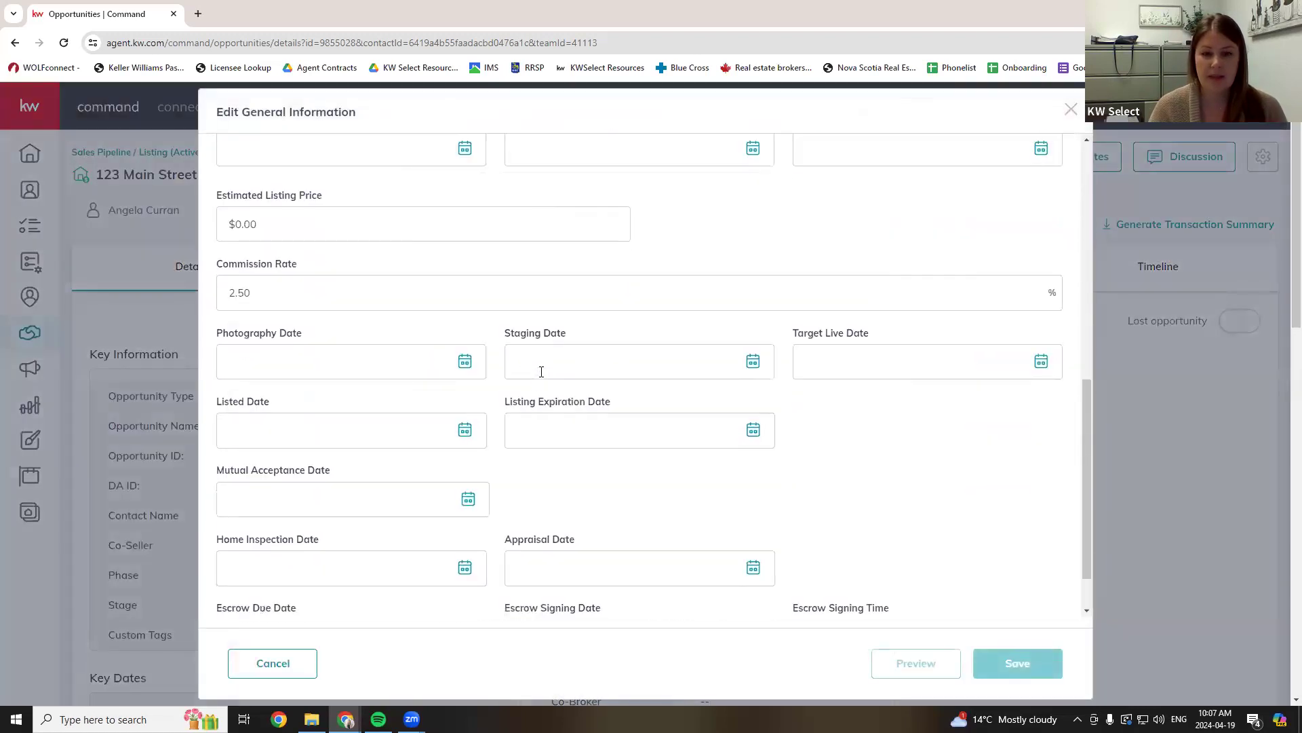
scroll(381, 340, "up", 4)
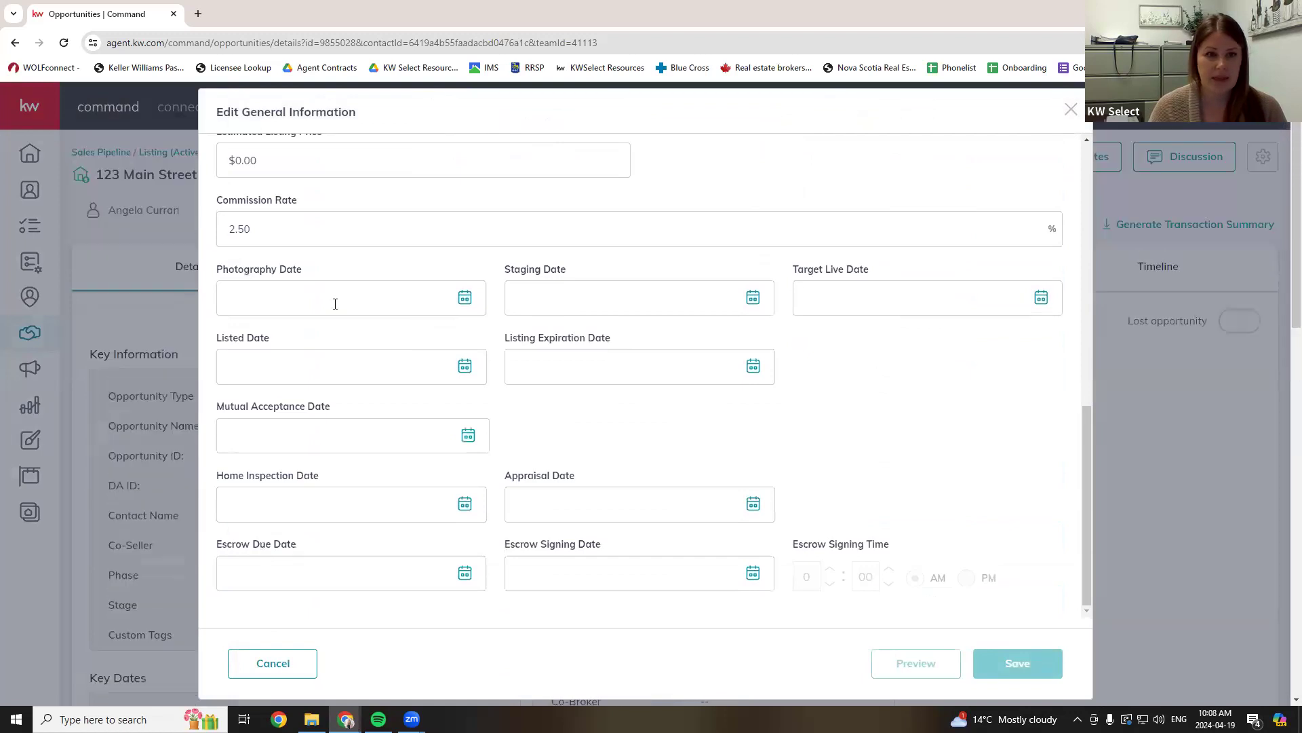
left_click_drag(271, 364, 80, 372)
type("2")
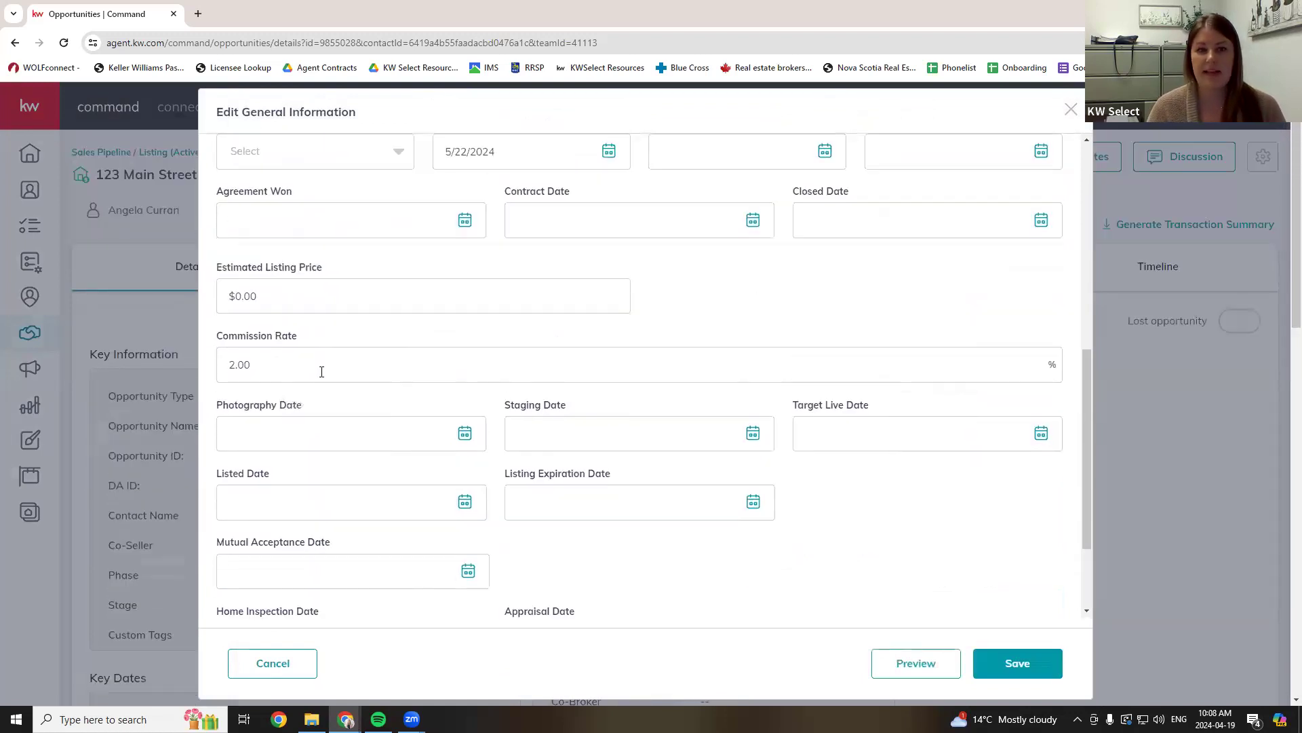
left_click(1018, 663)
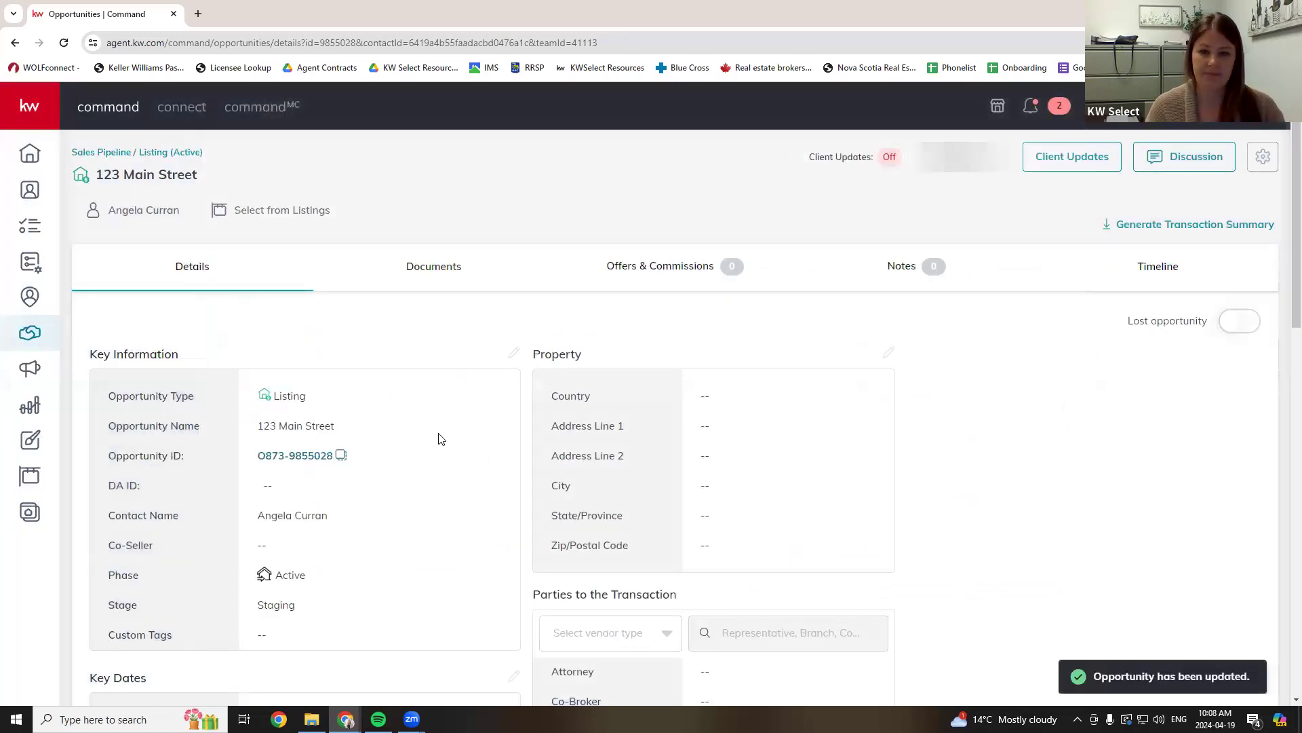
- Go to the opportunity's Documents section and bring up the checklist type options
left_click(430, 278)
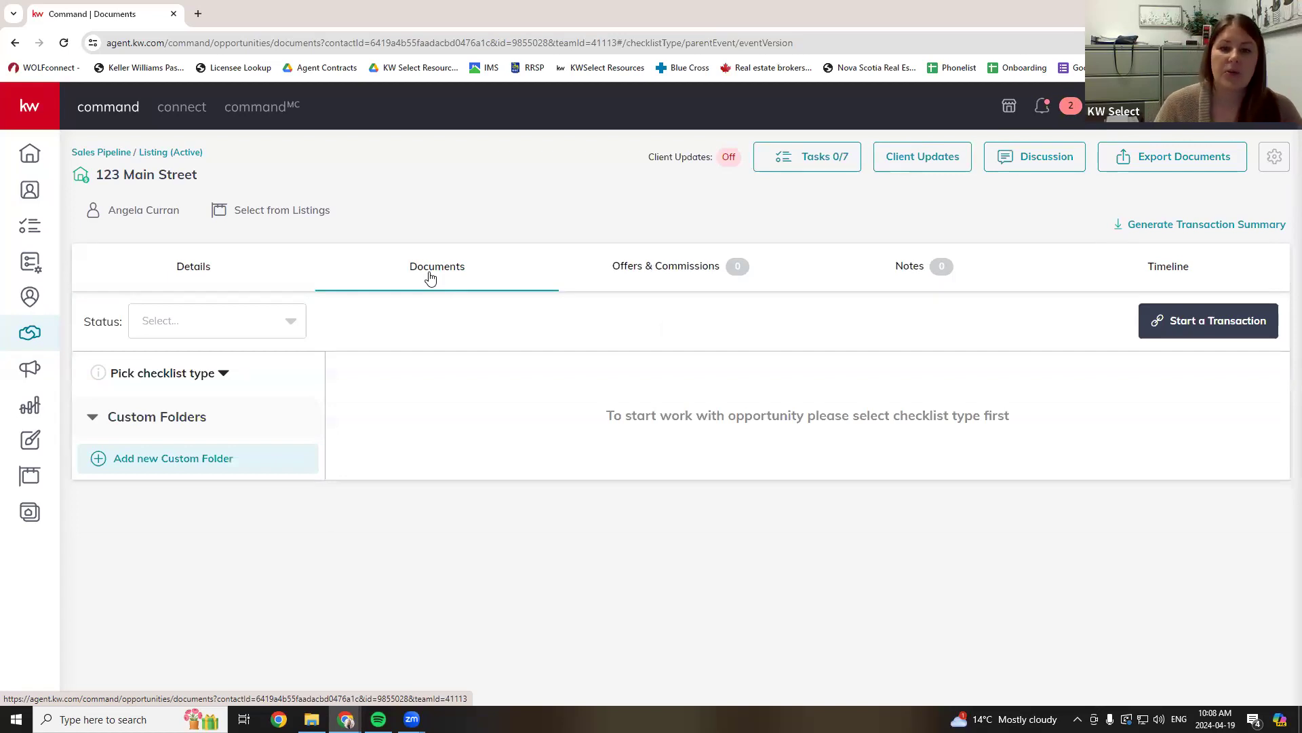
left_click(220, 373)
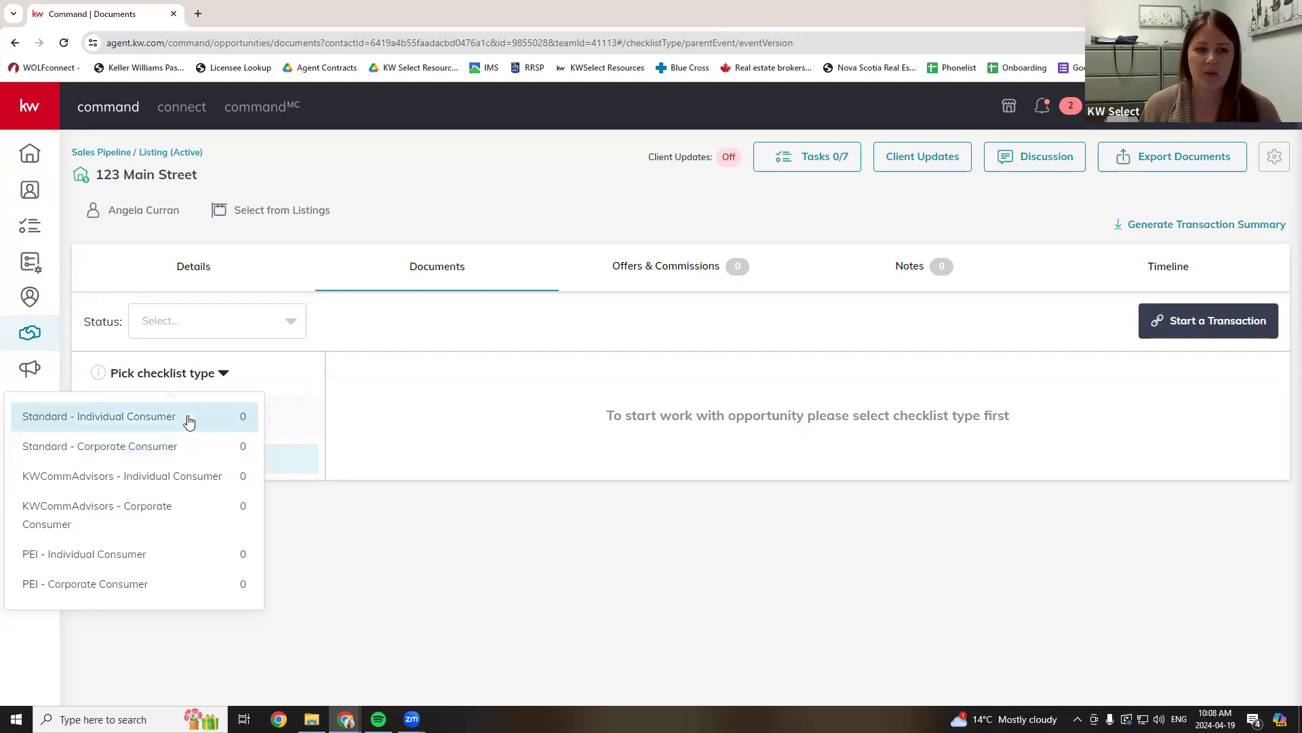
- Apply the Standard - Individual Consumer checklist and highlight the Working with Realtor requirement
left_click(187, 418)
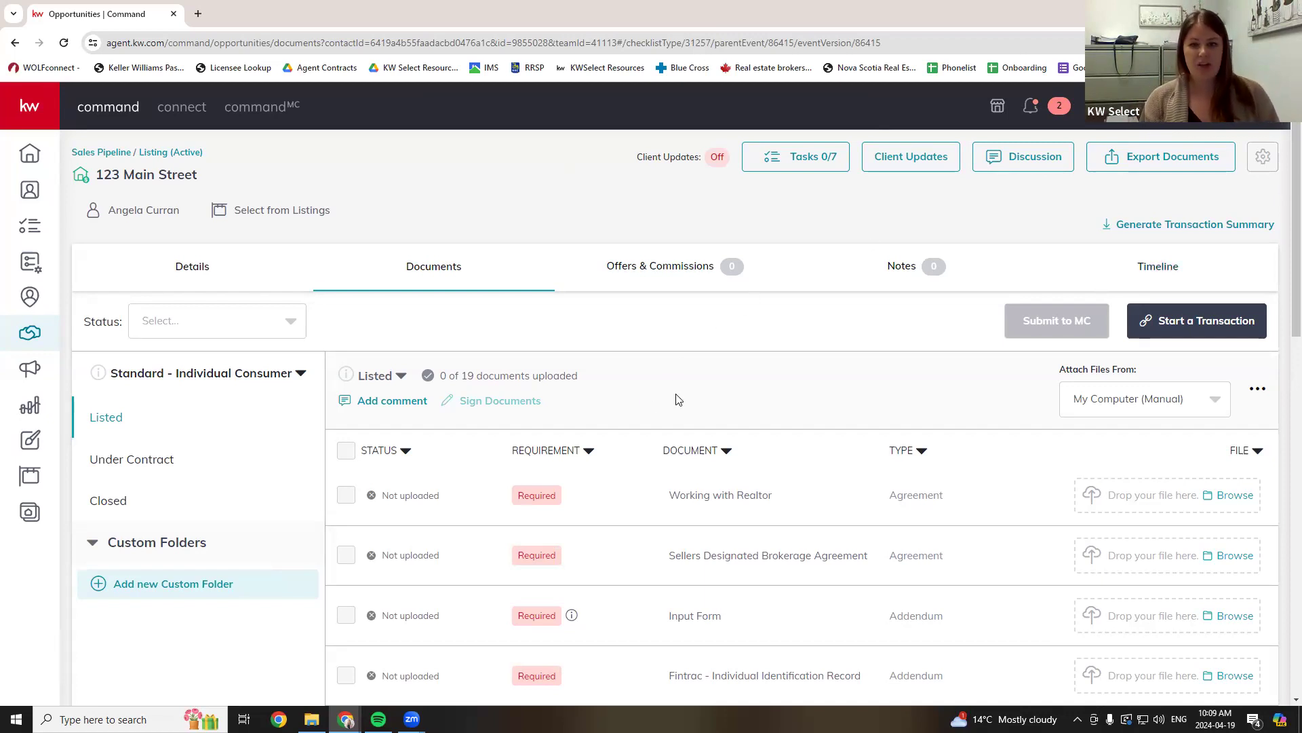
scroll(770, 449, "down", 2)
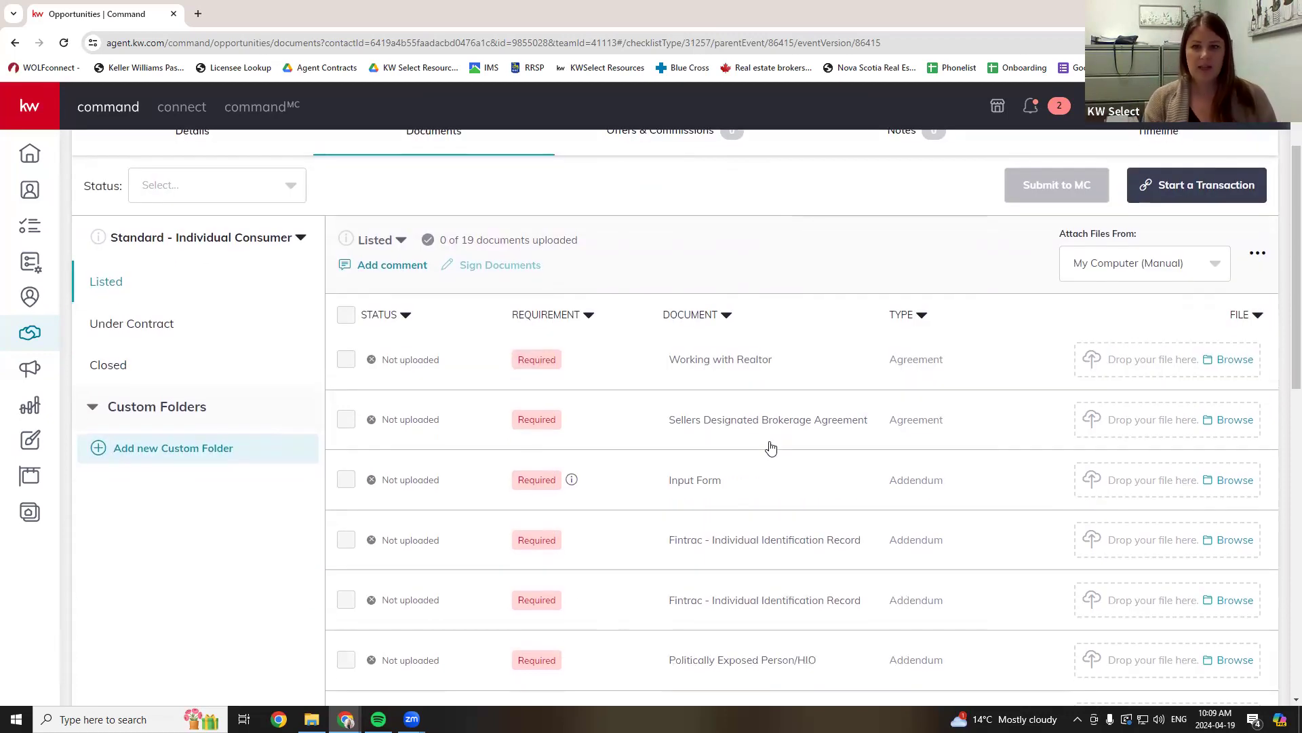
left_click_drag(704, 359, 779, 364)
left_click(779, 364)
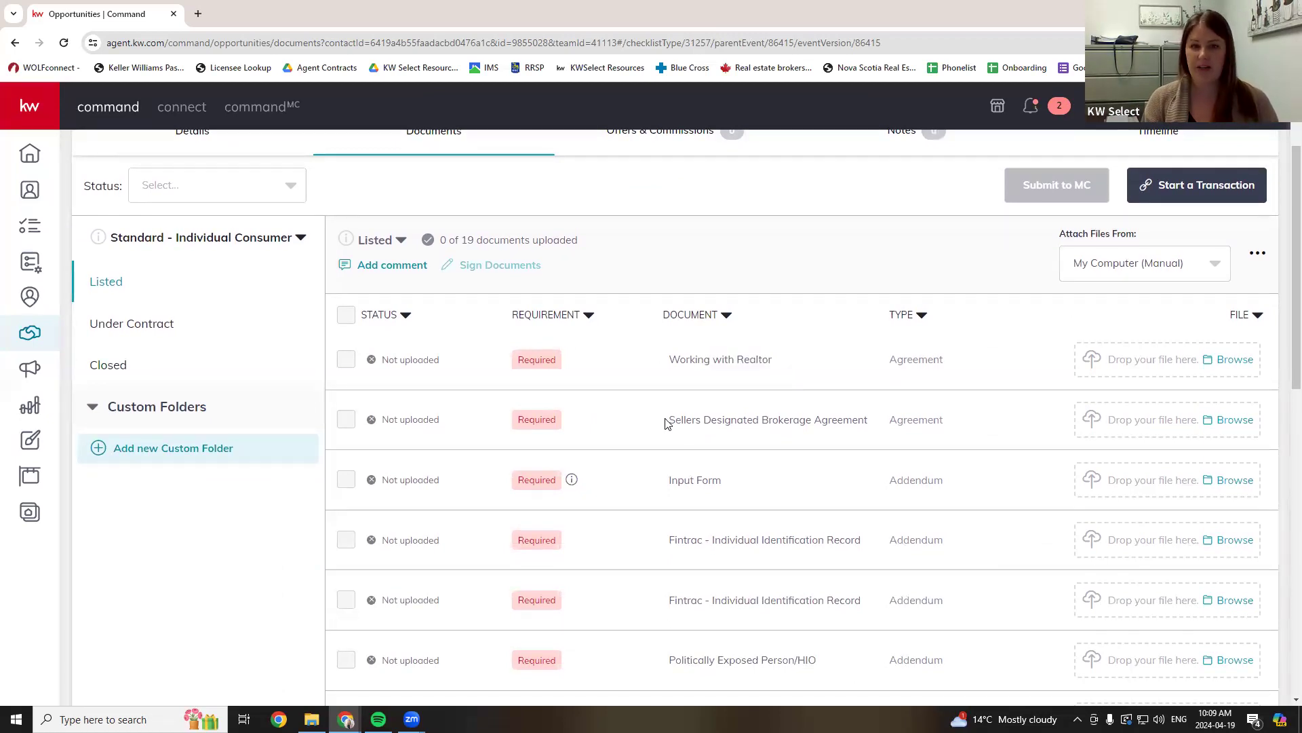
- Highlight the Sellers Designated Brokerage Agreement, Input Form and Fintrac requirements, then review the list
left_click_drag(668, 420, 888, 427)
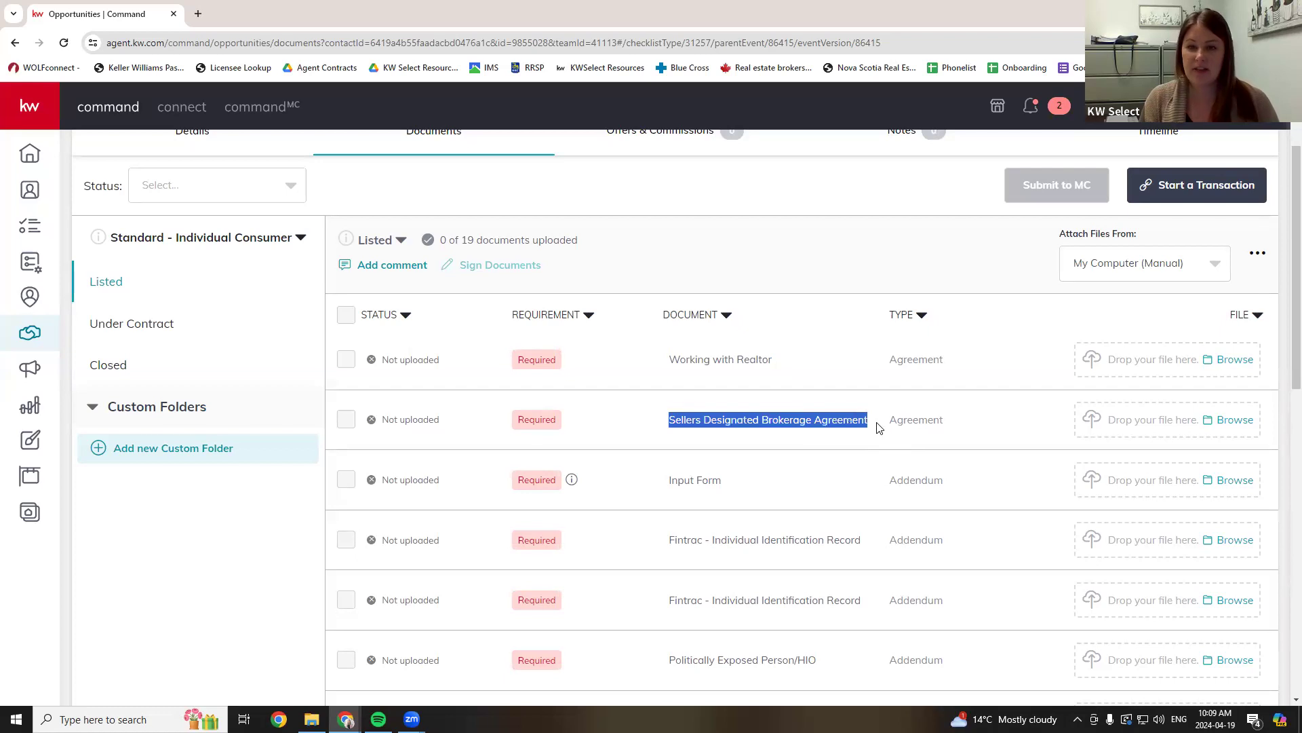
left_click_drag(678, 481, 747, 488)
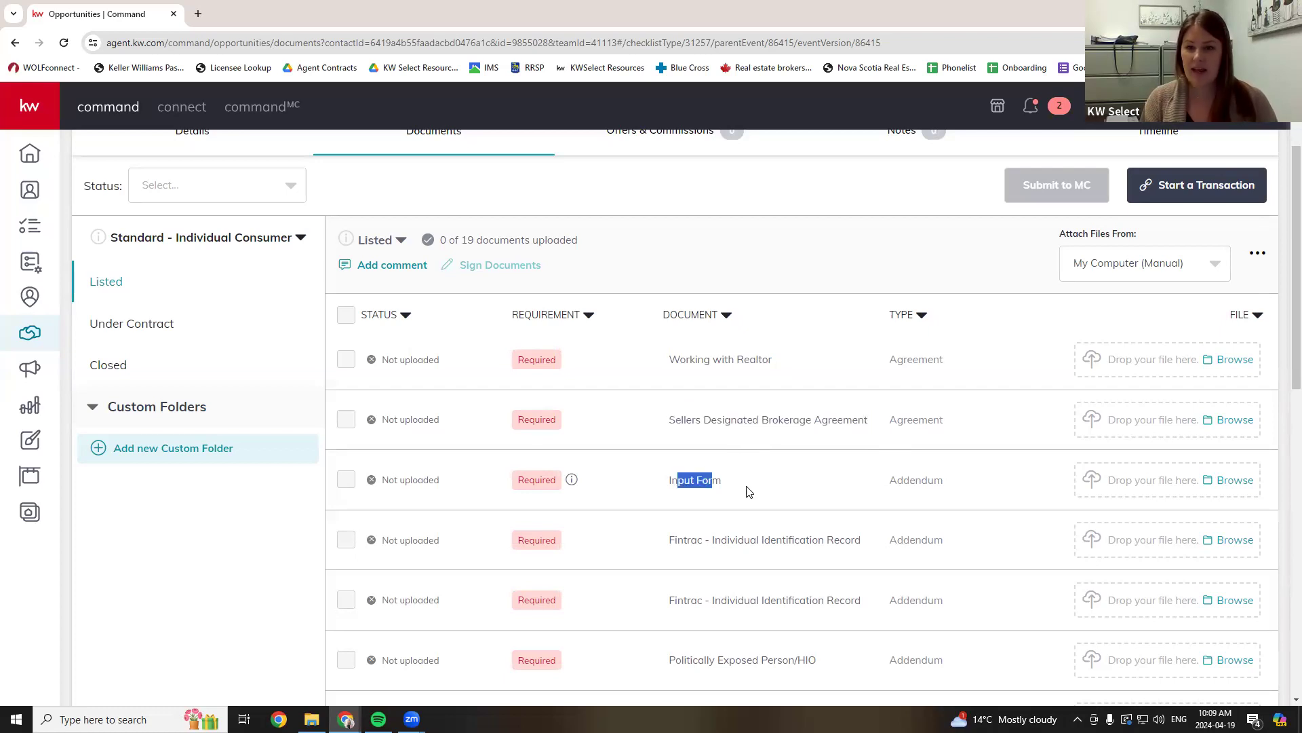
left_click_drag(679, 542, 863, 553)
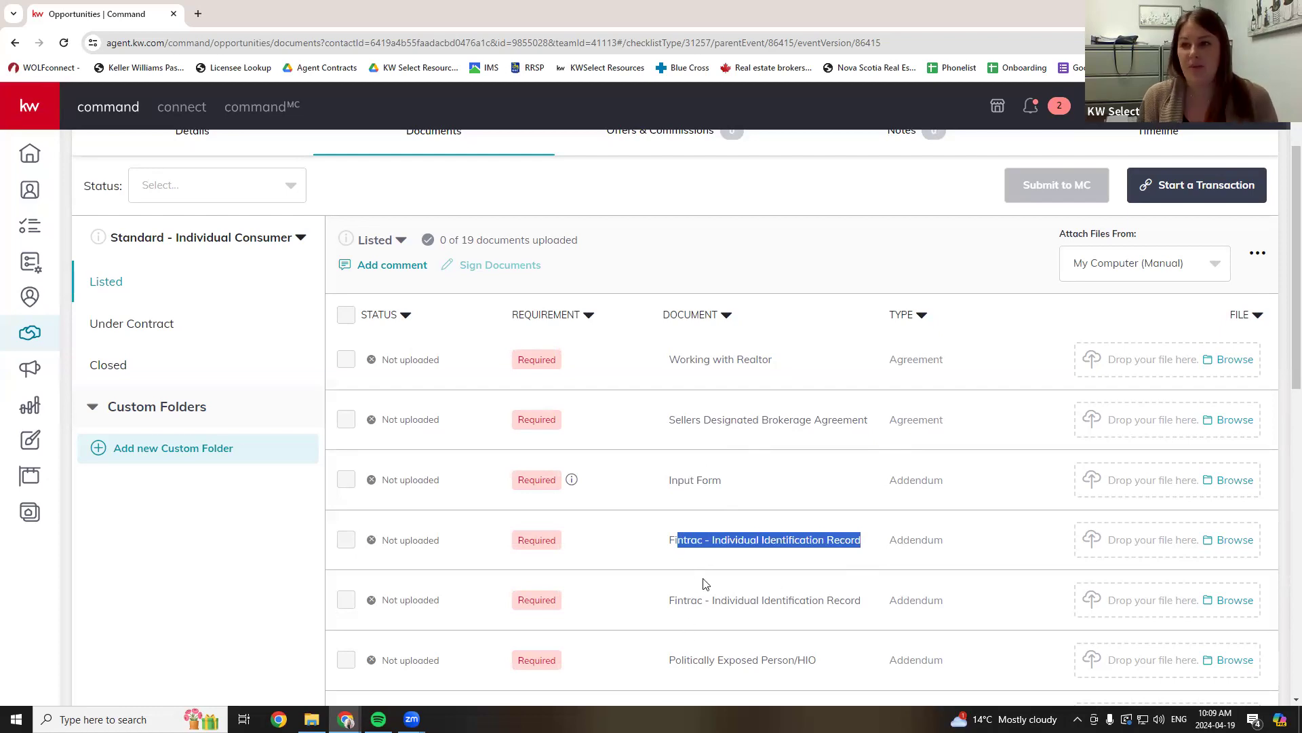
scroll(731, 573, "down", 2)
left_click_drag(700, 526, 809, 526)
scroll(702, 579, "down", 1)
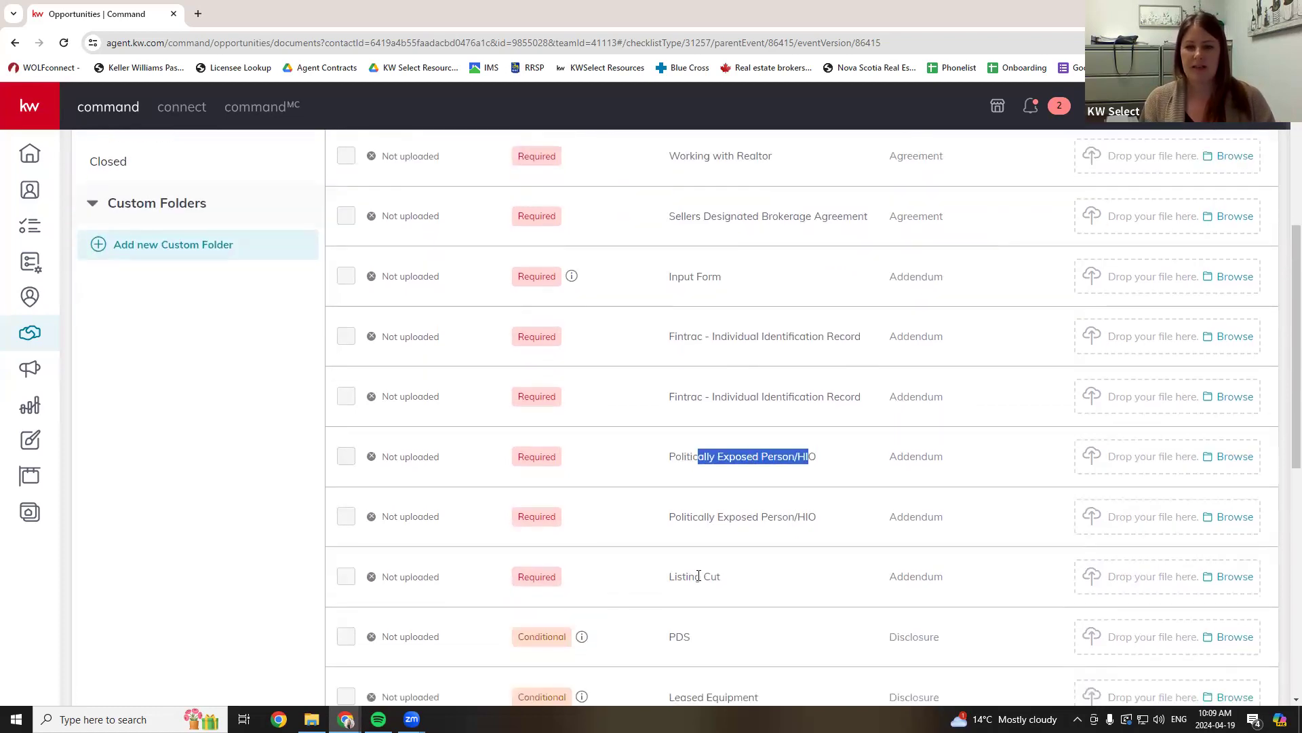
left_click(697, 641)
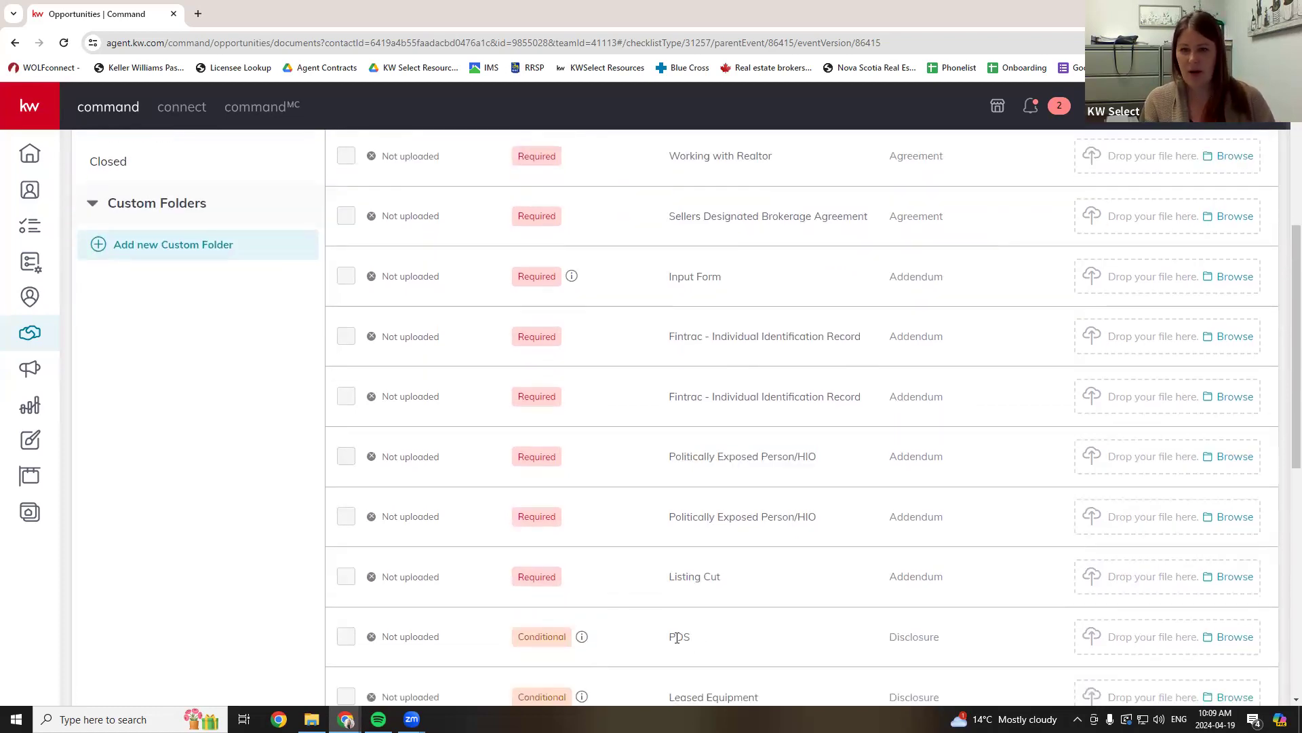
scroll(698, 645, "down", 1)
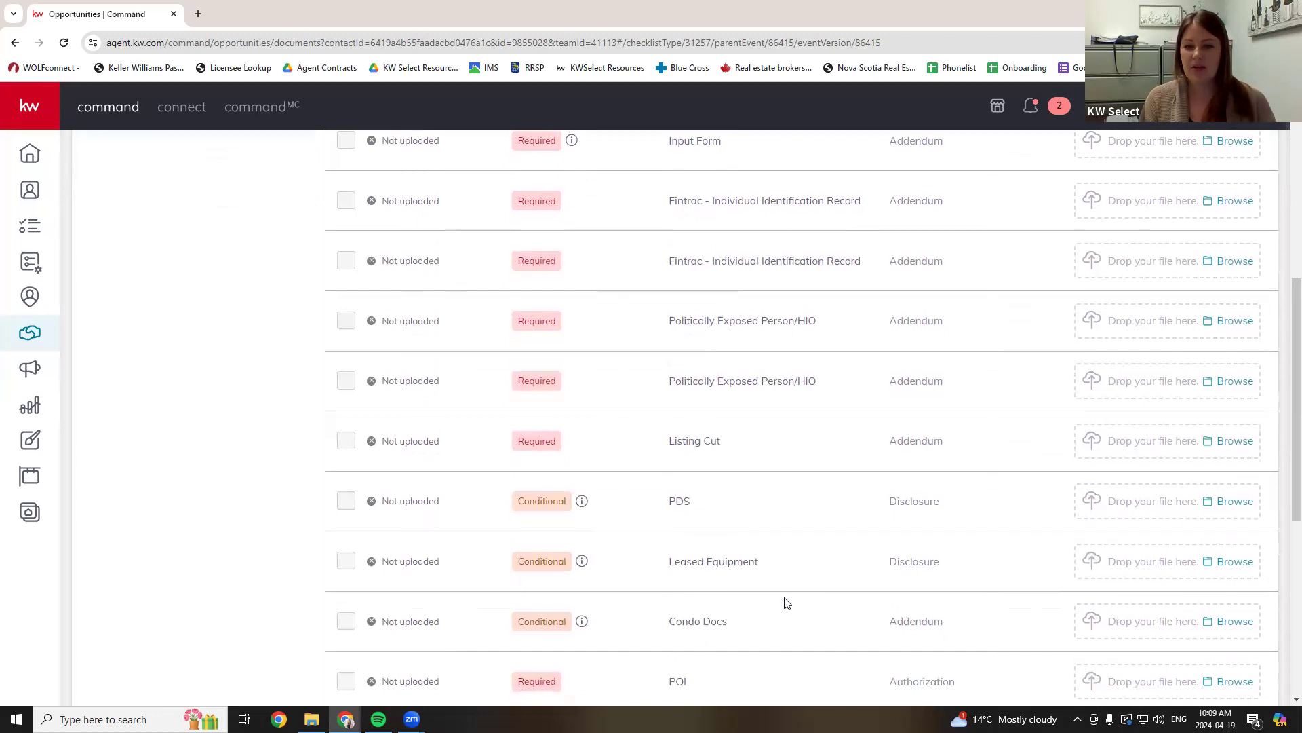
scroll(785, 603, "down", 1)
scroll(785, 603, "up", 5)
scroll(786, 604, "up", 4)
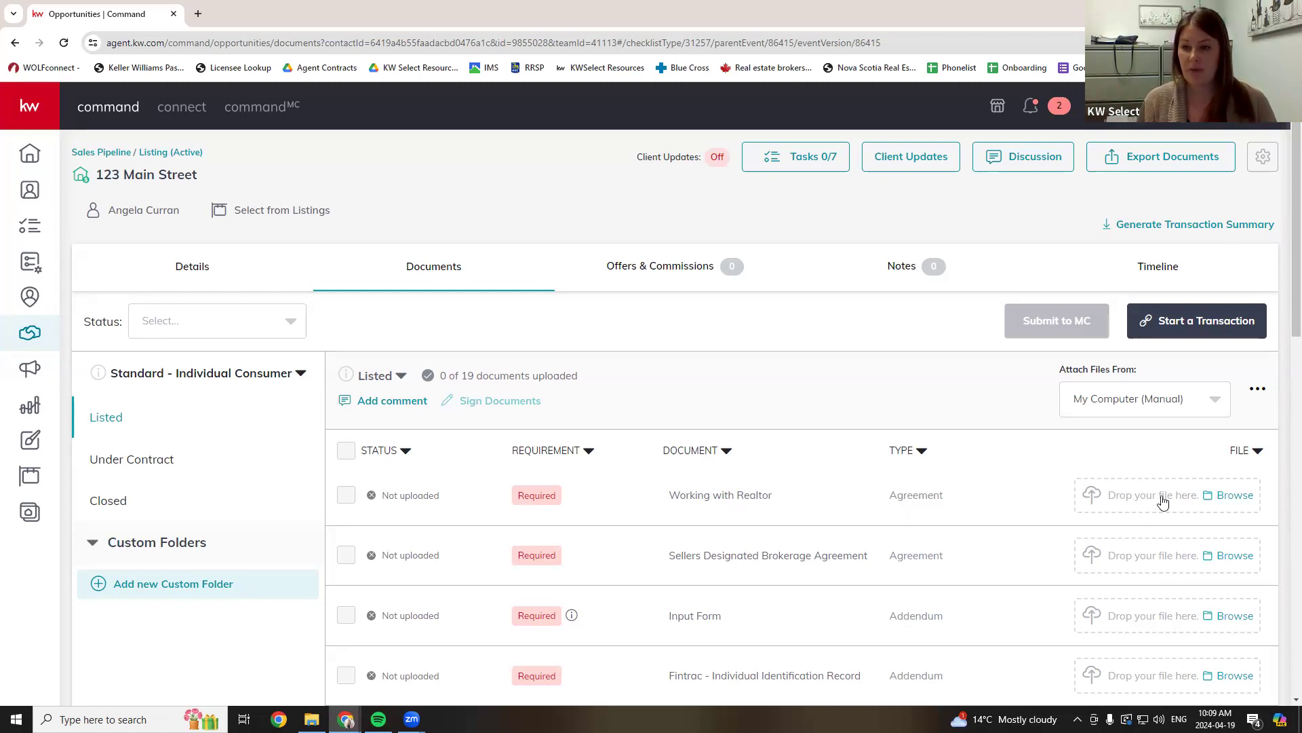
left_click(1236, 502)
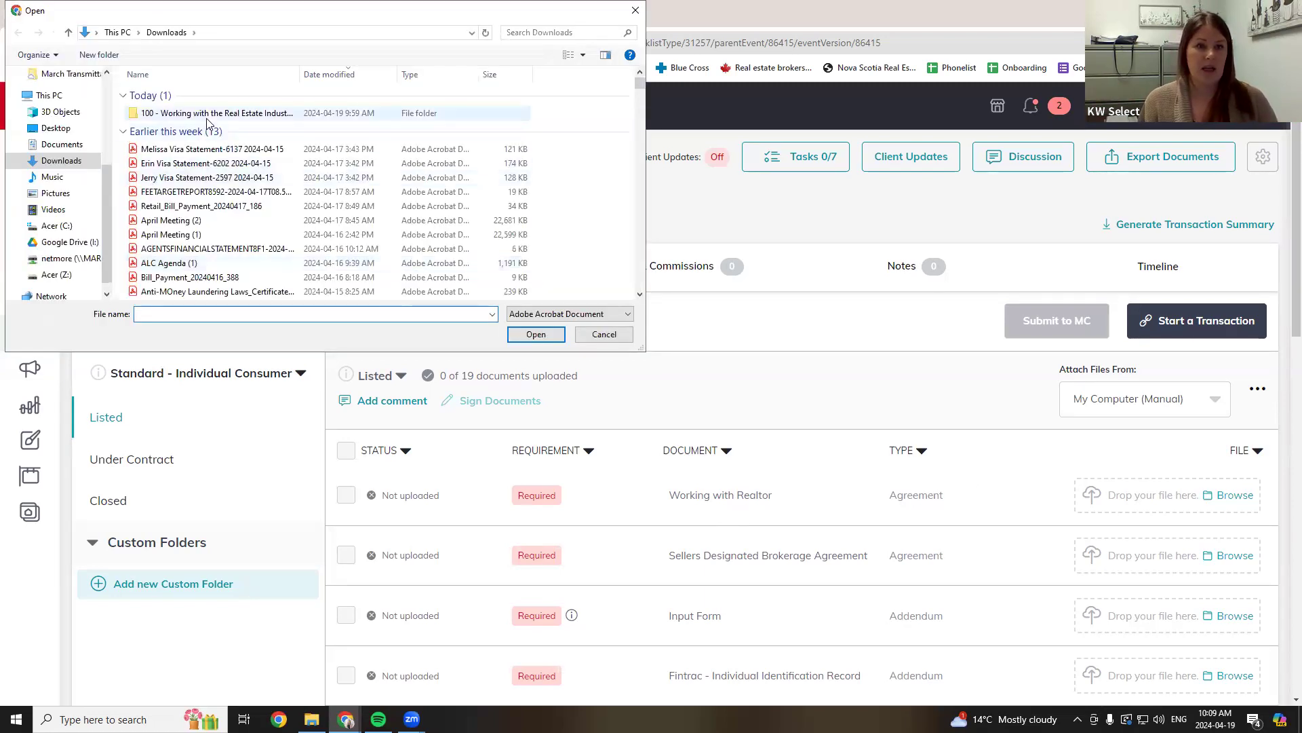
double_click(212, 114)
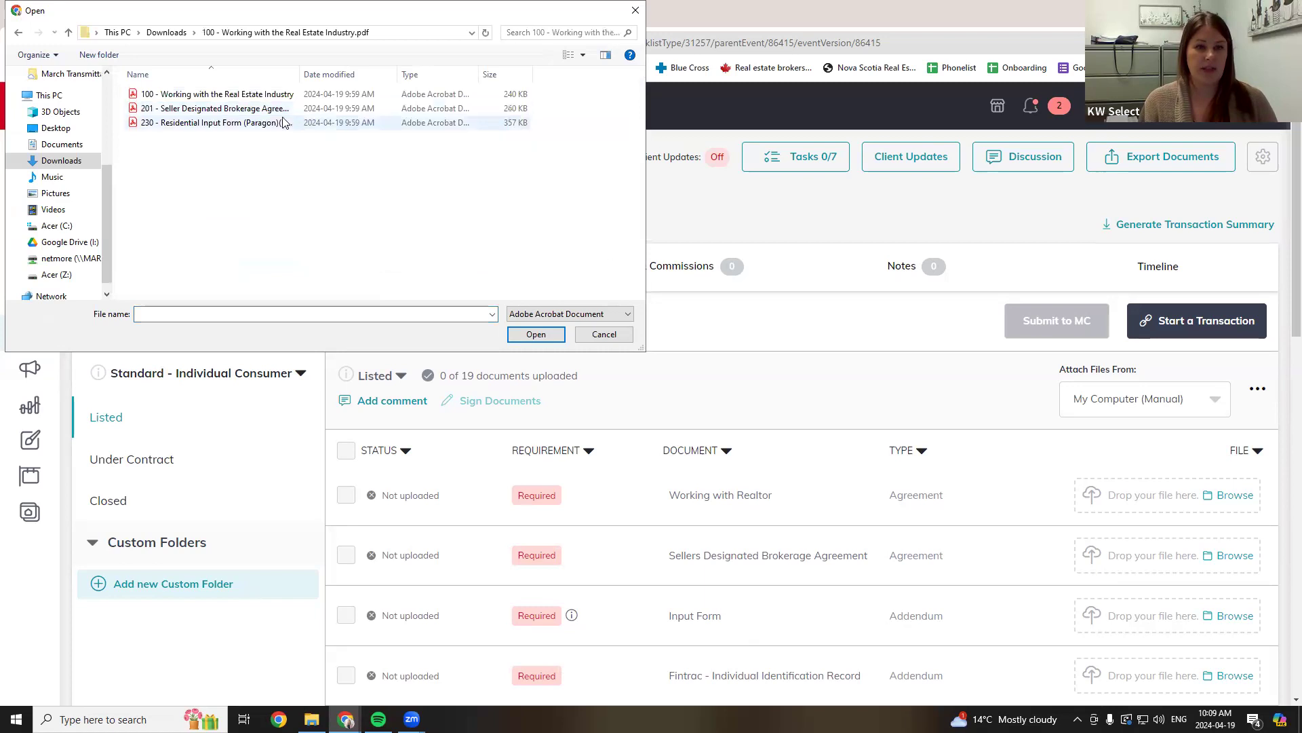
left_click(197, 96)
left_click(536, 334)
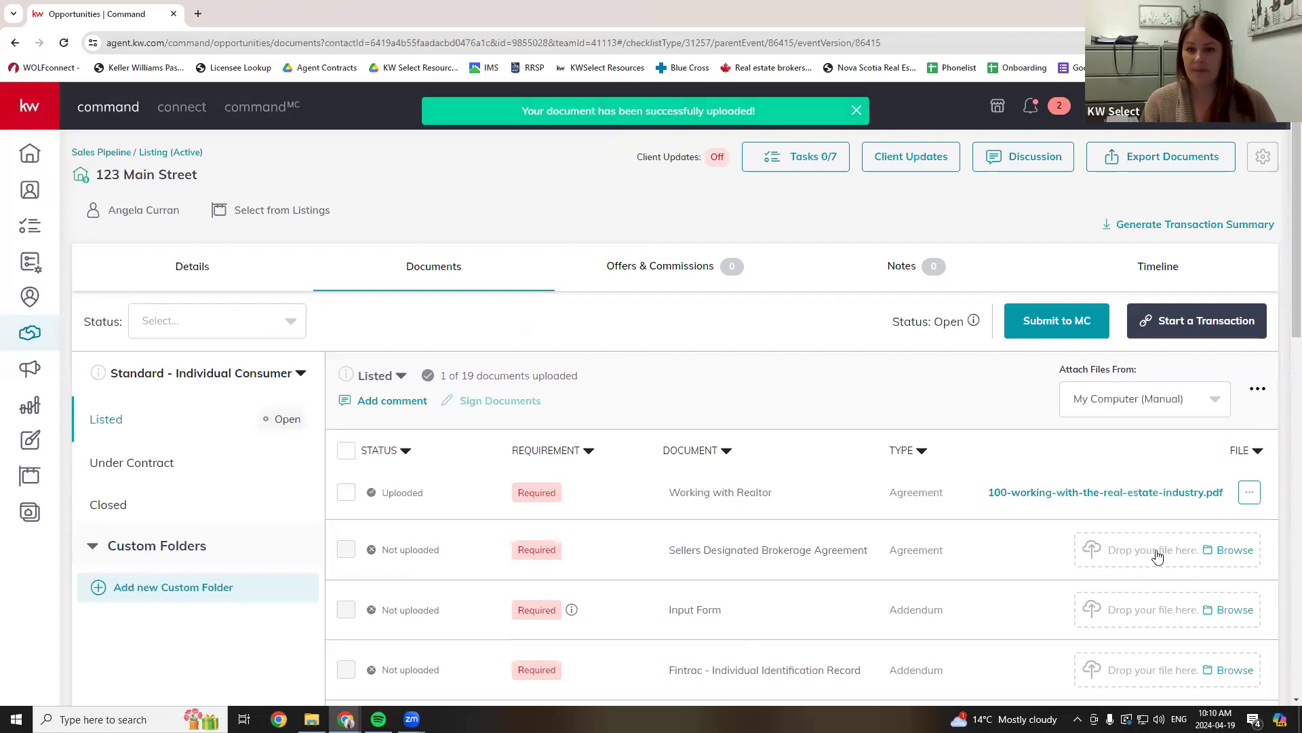
left_click(1235, 549)
left_click(197, 109)
left_click(536, 334)
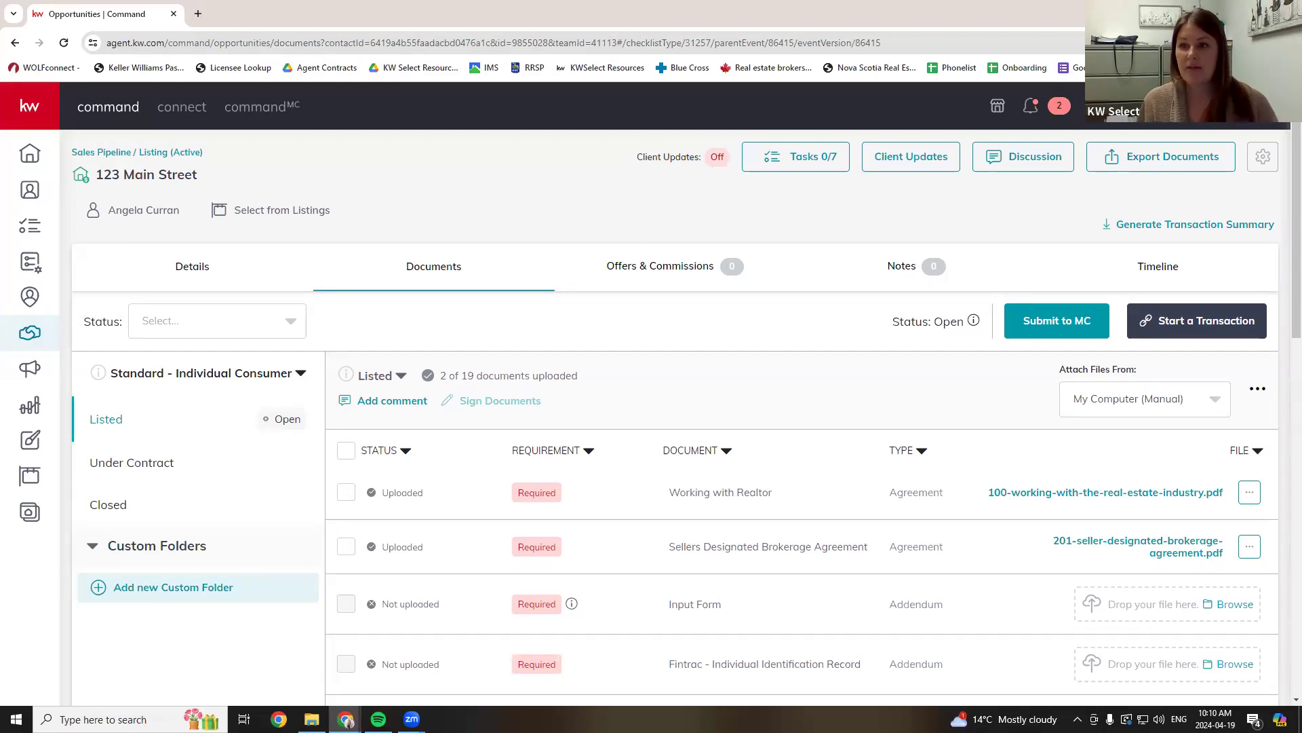
left_click(1215, 42)
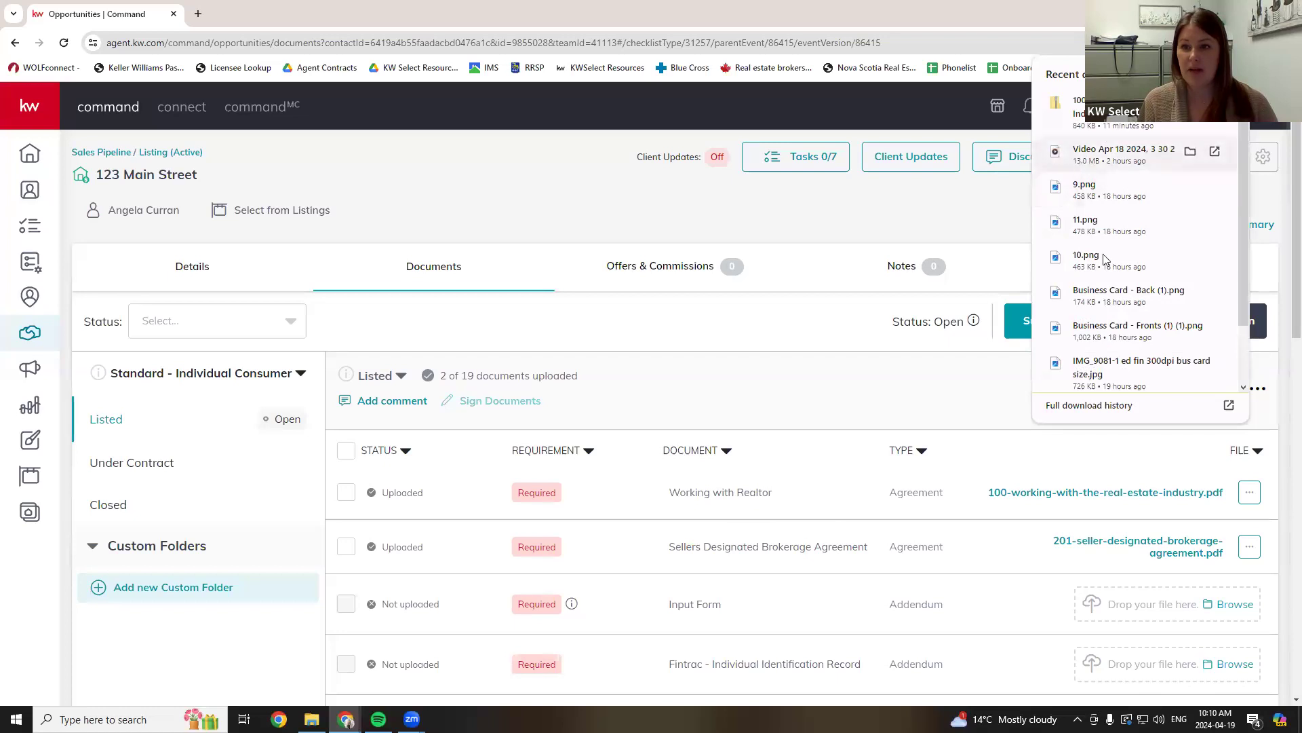
scroll(1102, 296, "down", 2)
scroll(1102, 297, "up", 3)
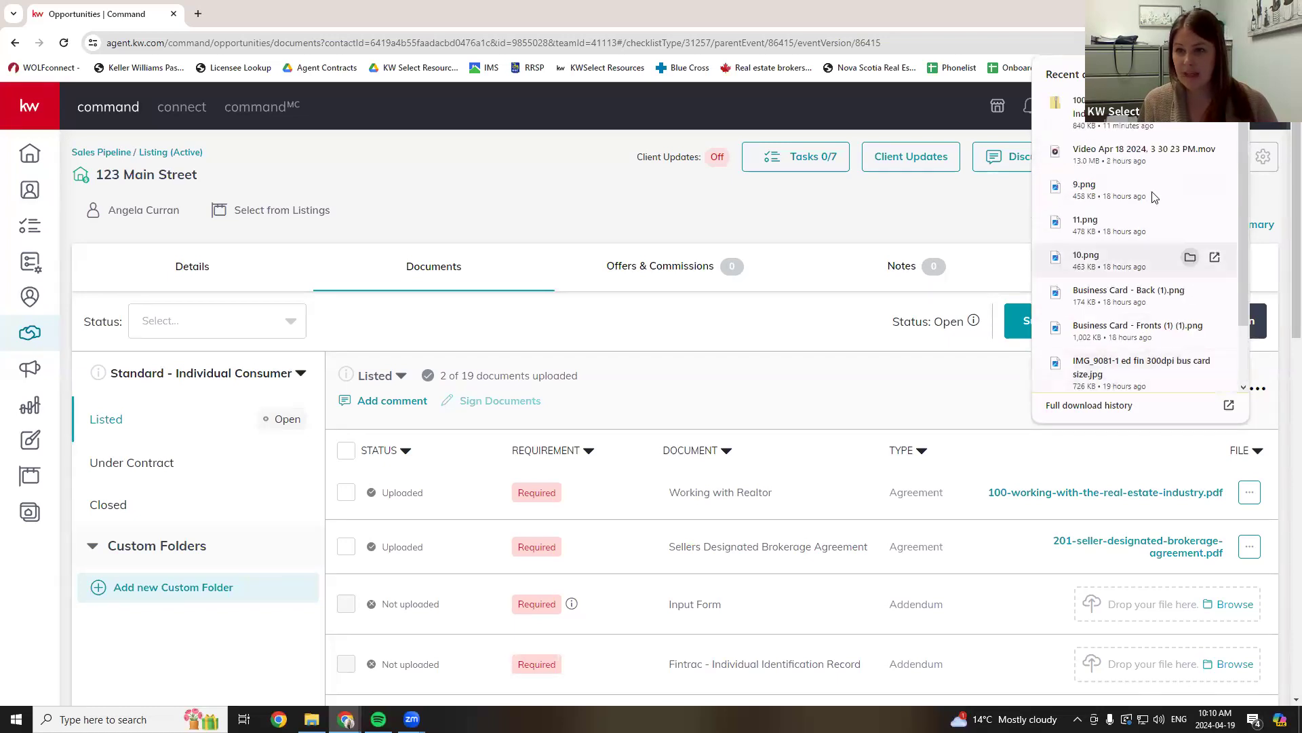
left_click_drag(1120, 220, 947, 283)
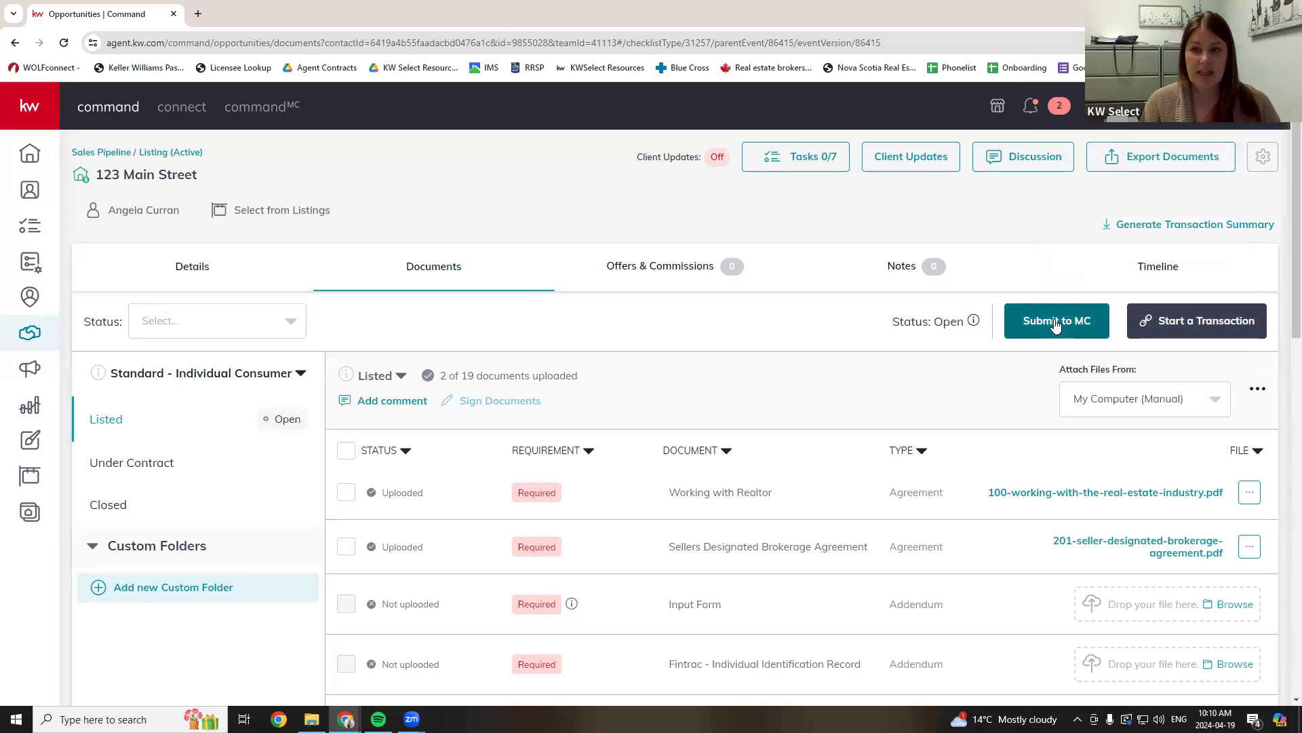
- Submit the Listed checklist to the MC for review and confirm the submission
left_click(1056, 324)
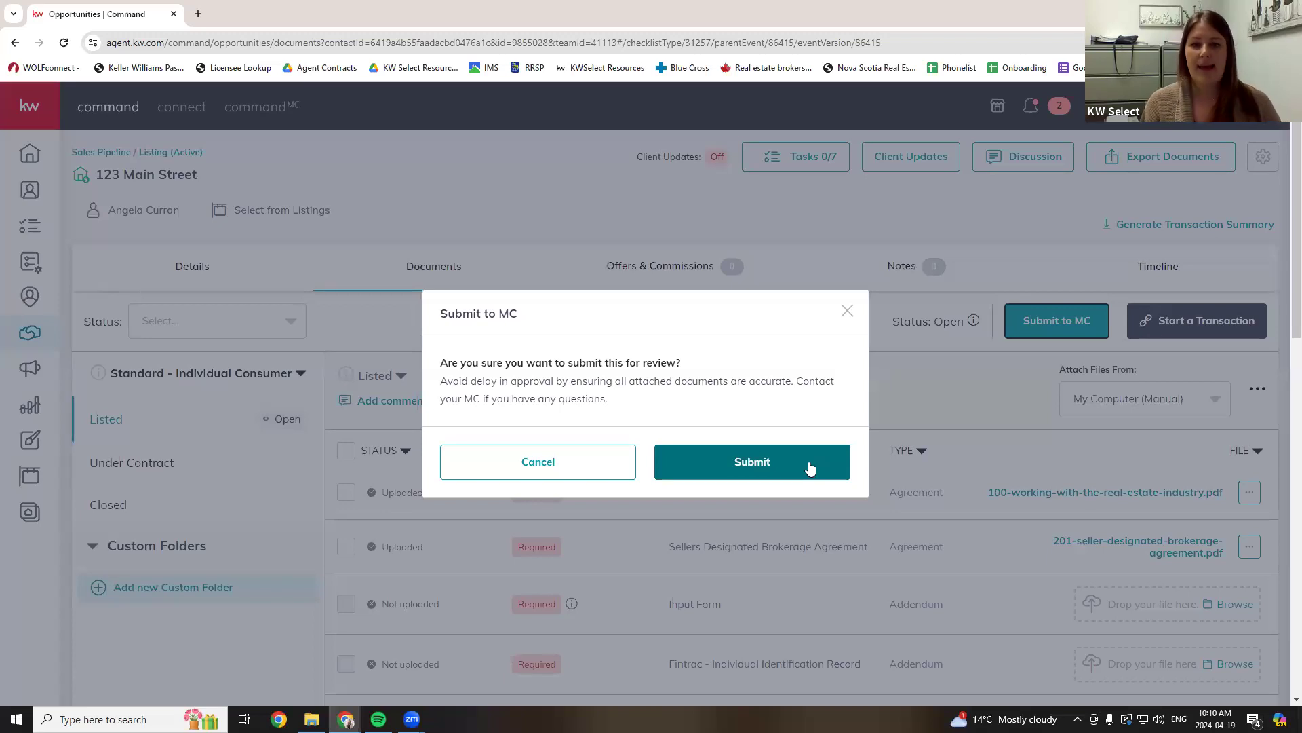
left_click(810, 468)
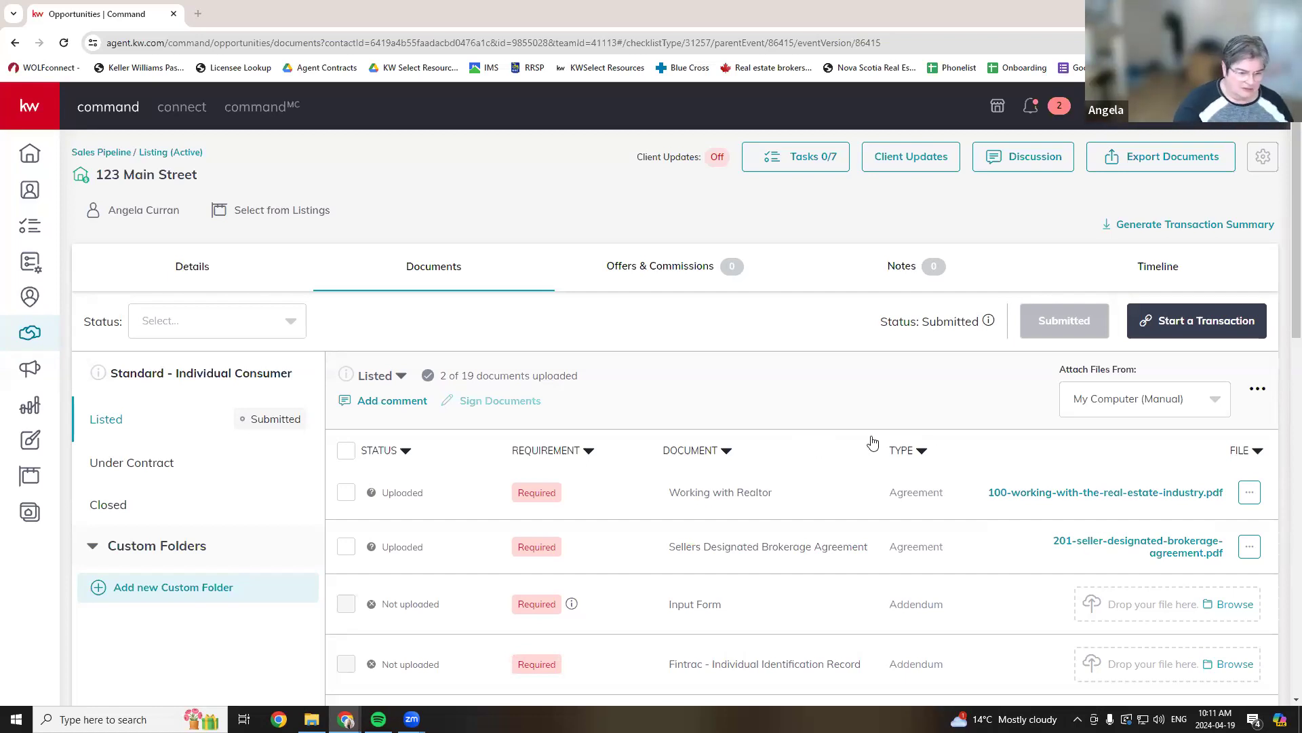
- Look over the Working with Realtor PDF, then reload the documents page
scroll(873, 442, "down", 1)
scroll(895, 491, "down", 1)
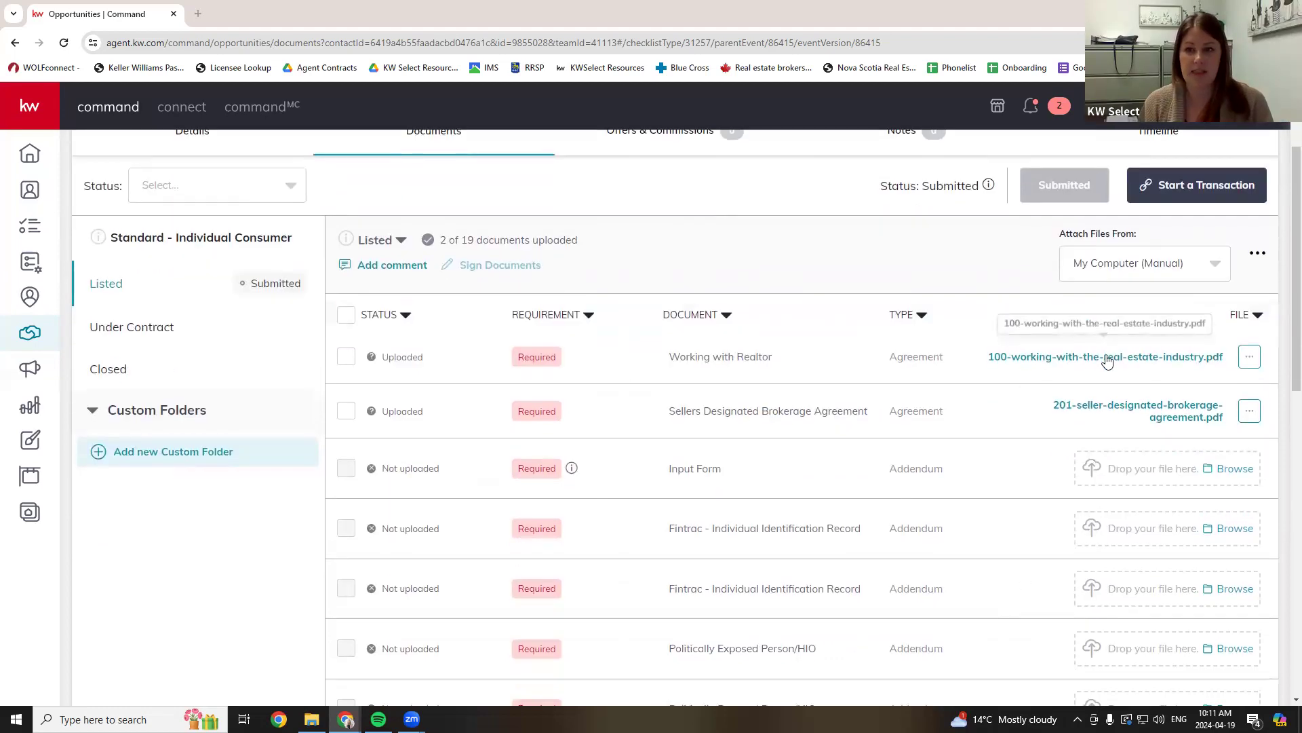
left_click(1049, 359)
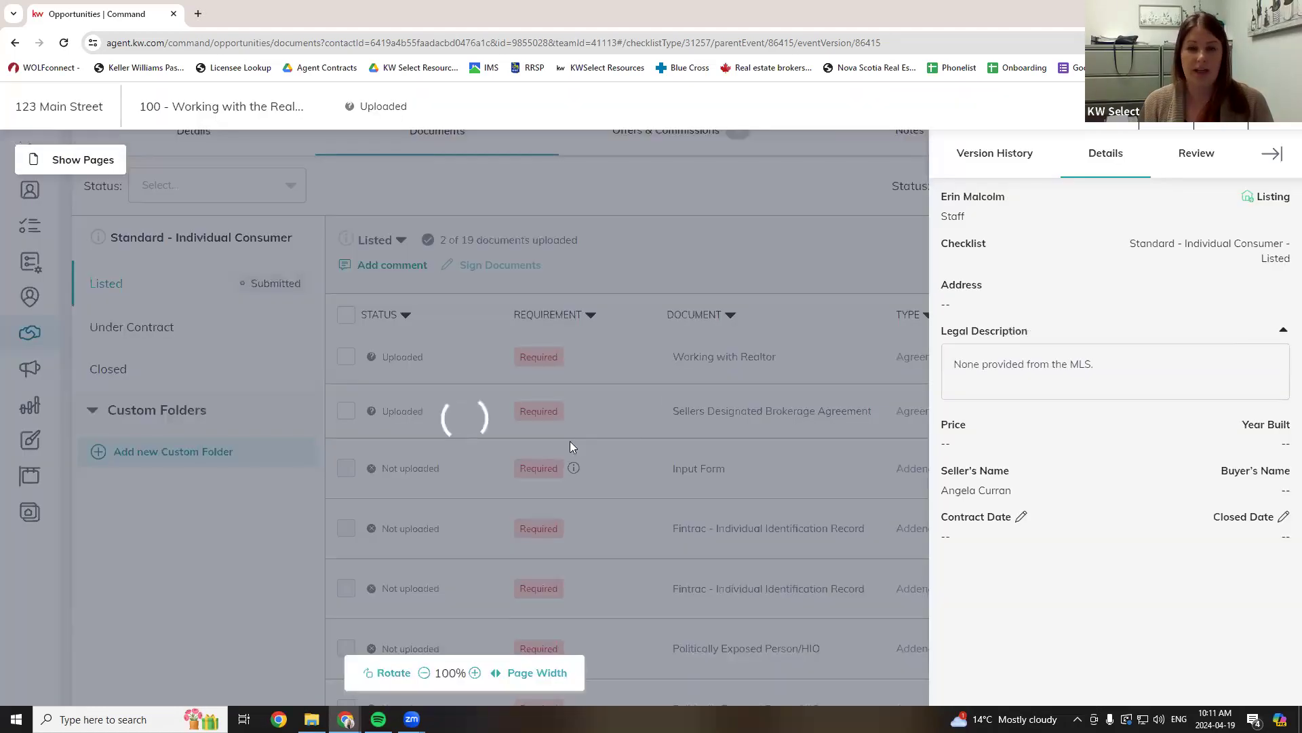
scroll(719, 501, "down", 3)
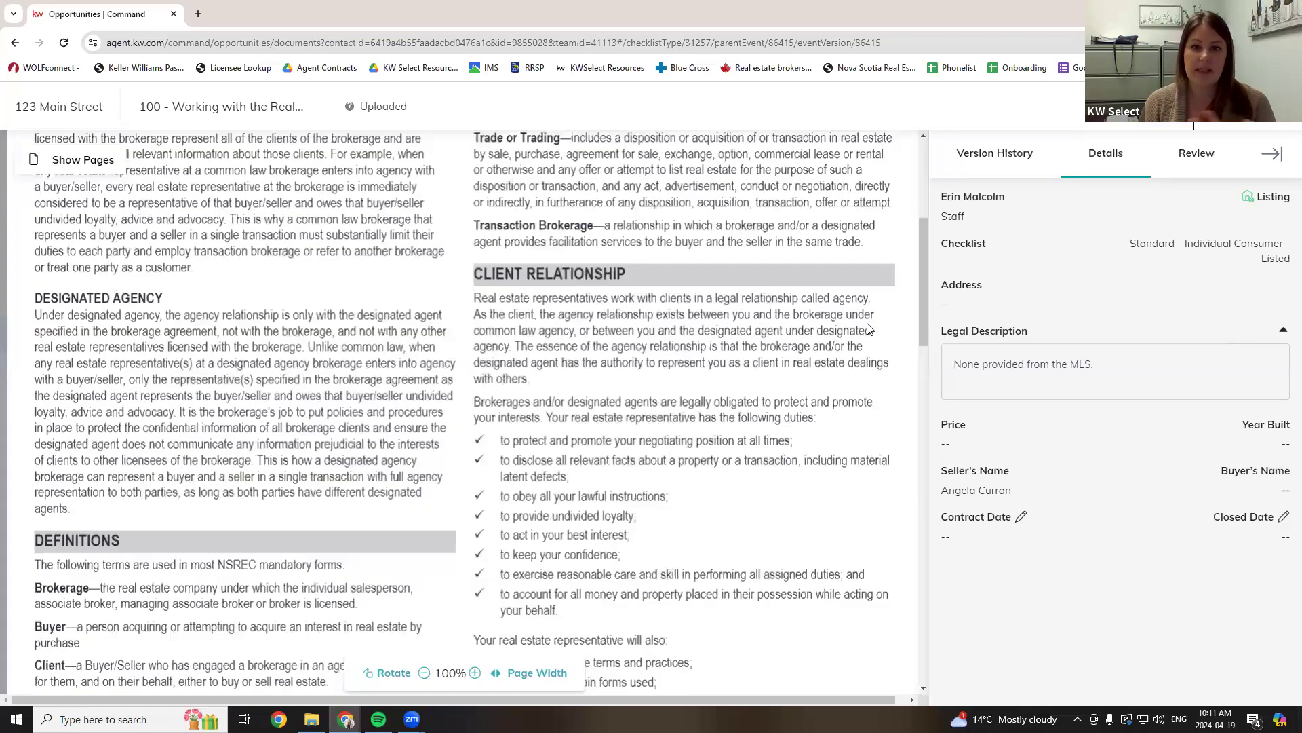
key("Escape")
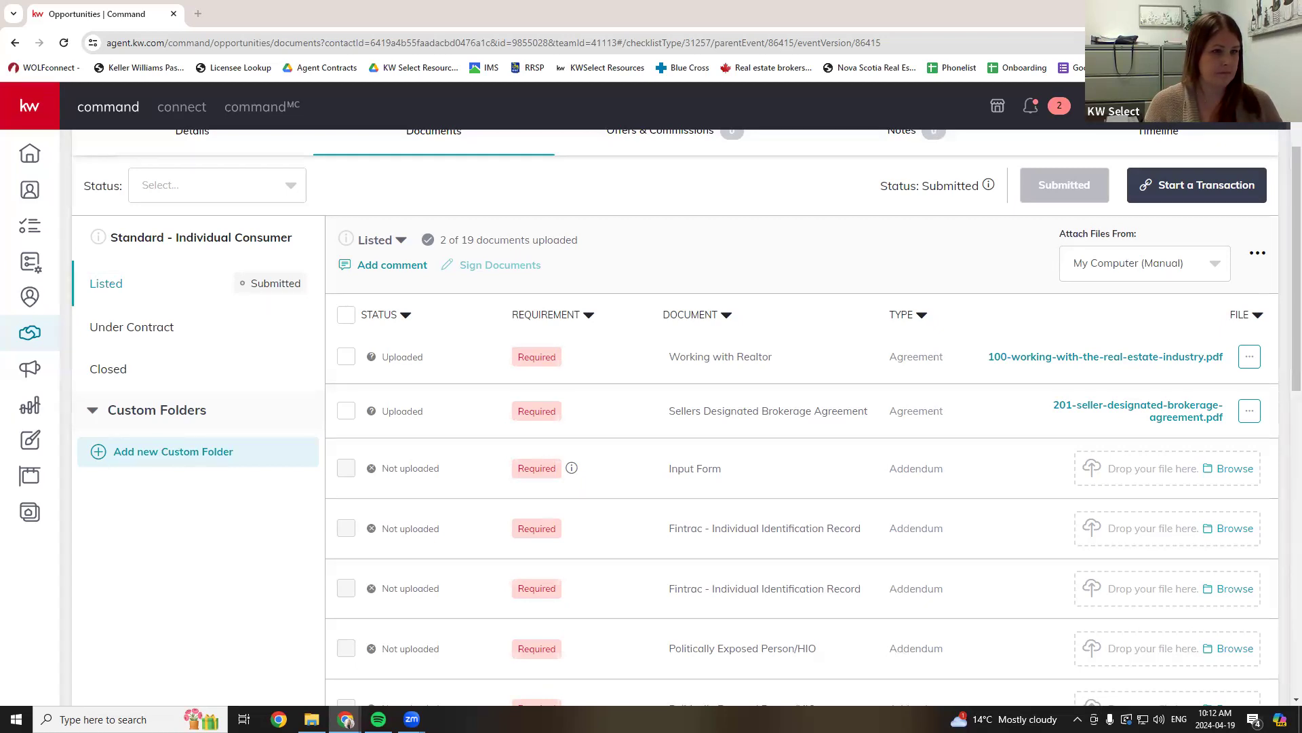
left_click(223, 42)
key("Return")
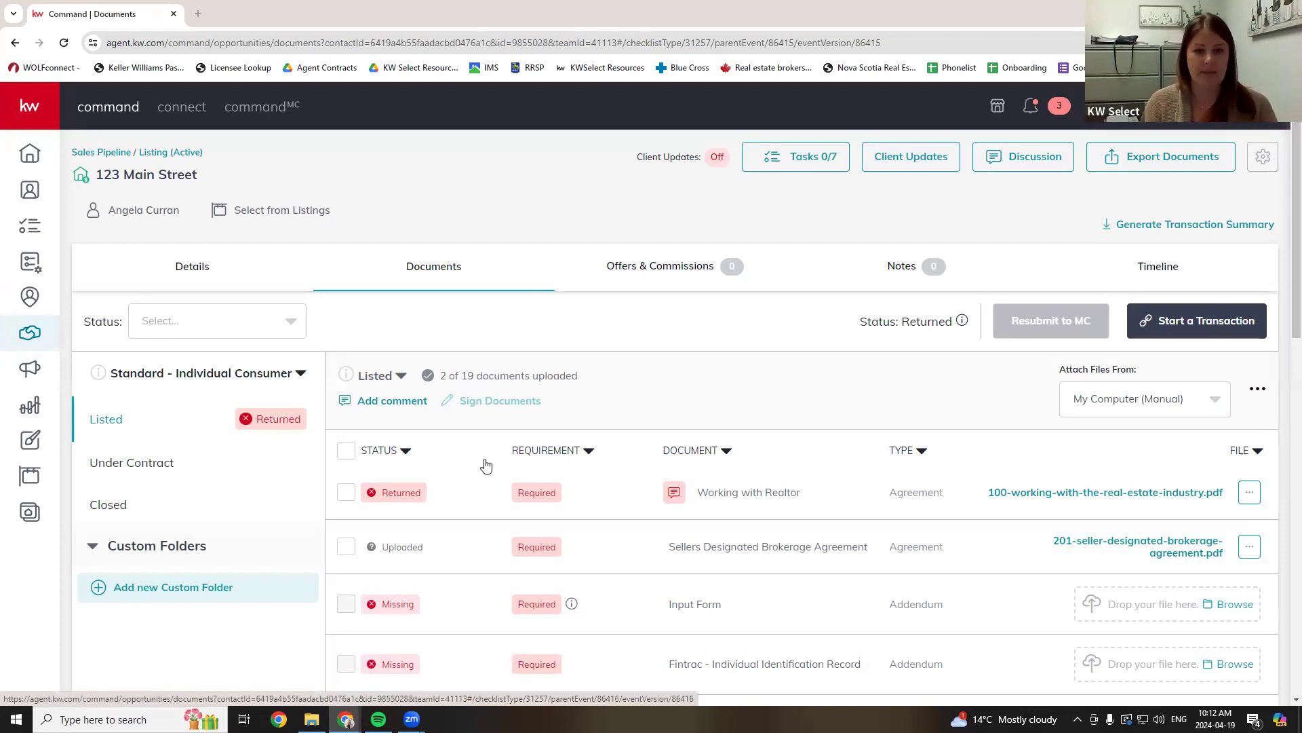
- Highlight Working with Realtor's Returned status and the second document's Uploaded status
scroll(575, 296, "down", 1)
scroll(575, 296, "down", 1)
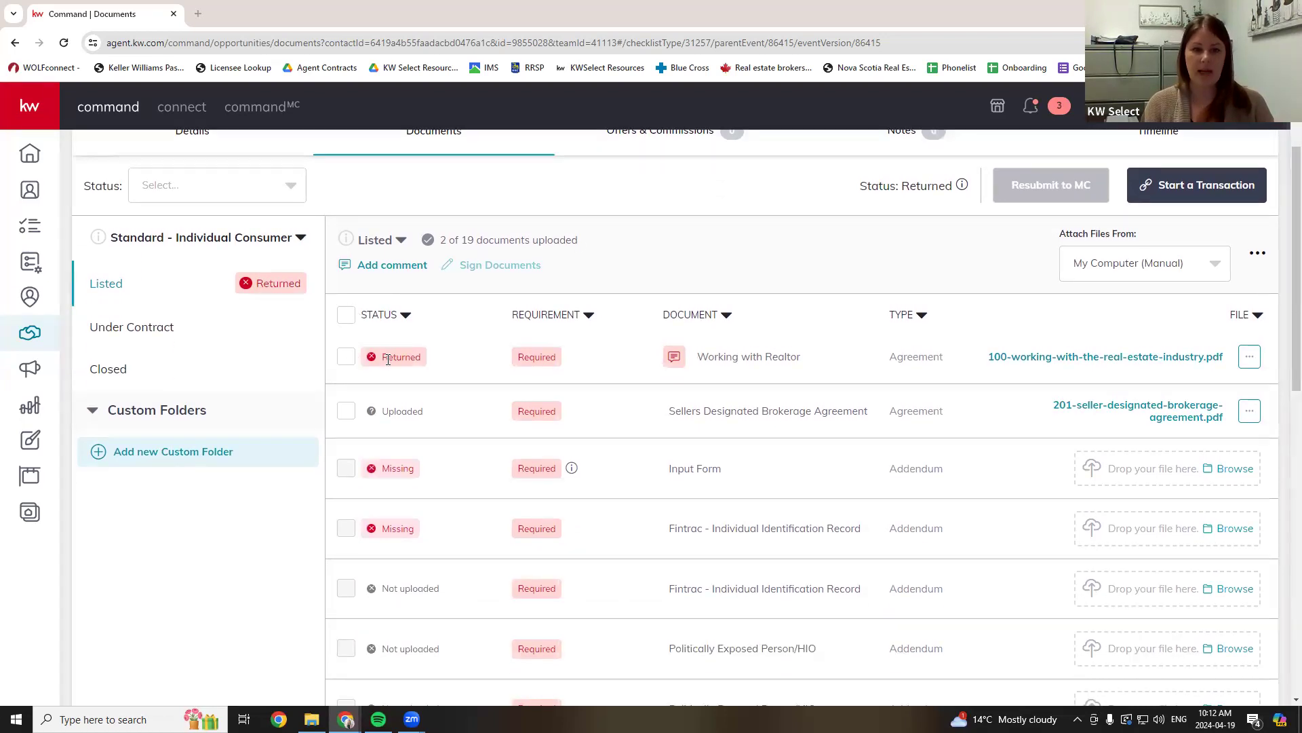
left_click_drag(389, 361, 421, 361)
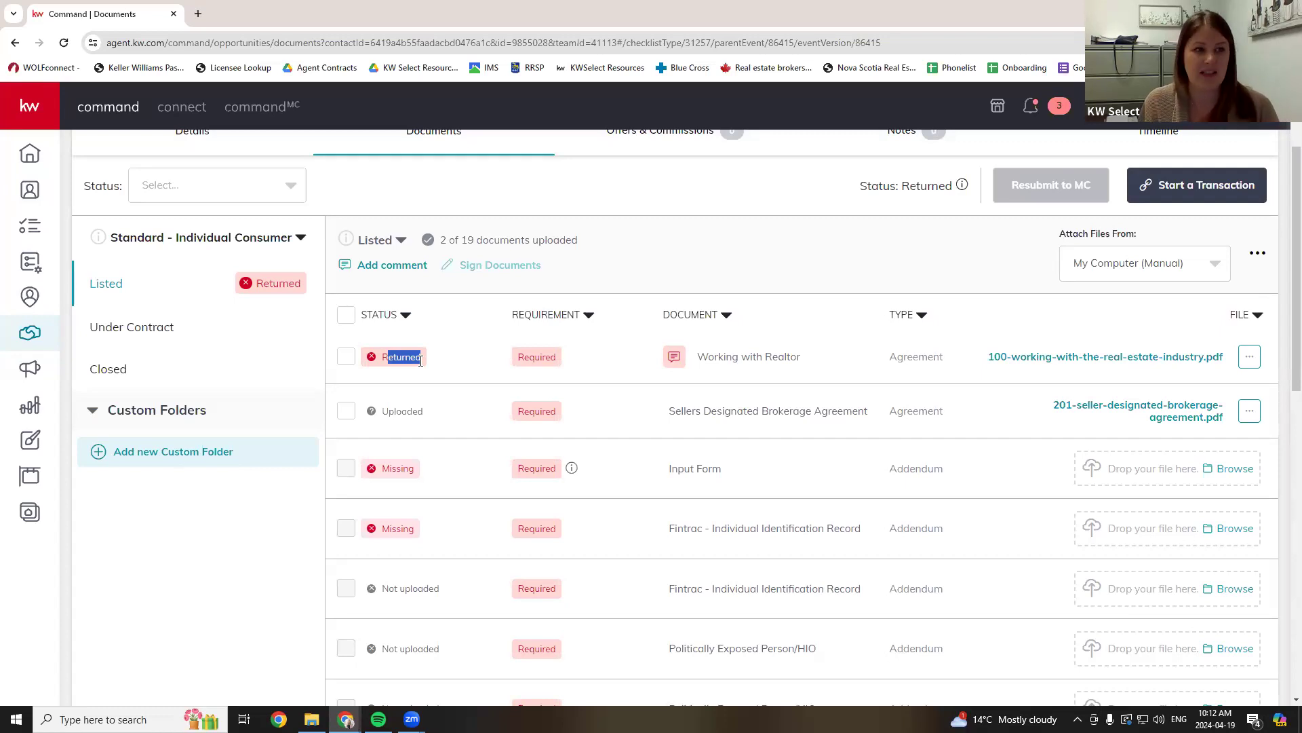
mouse_move(673, 363)
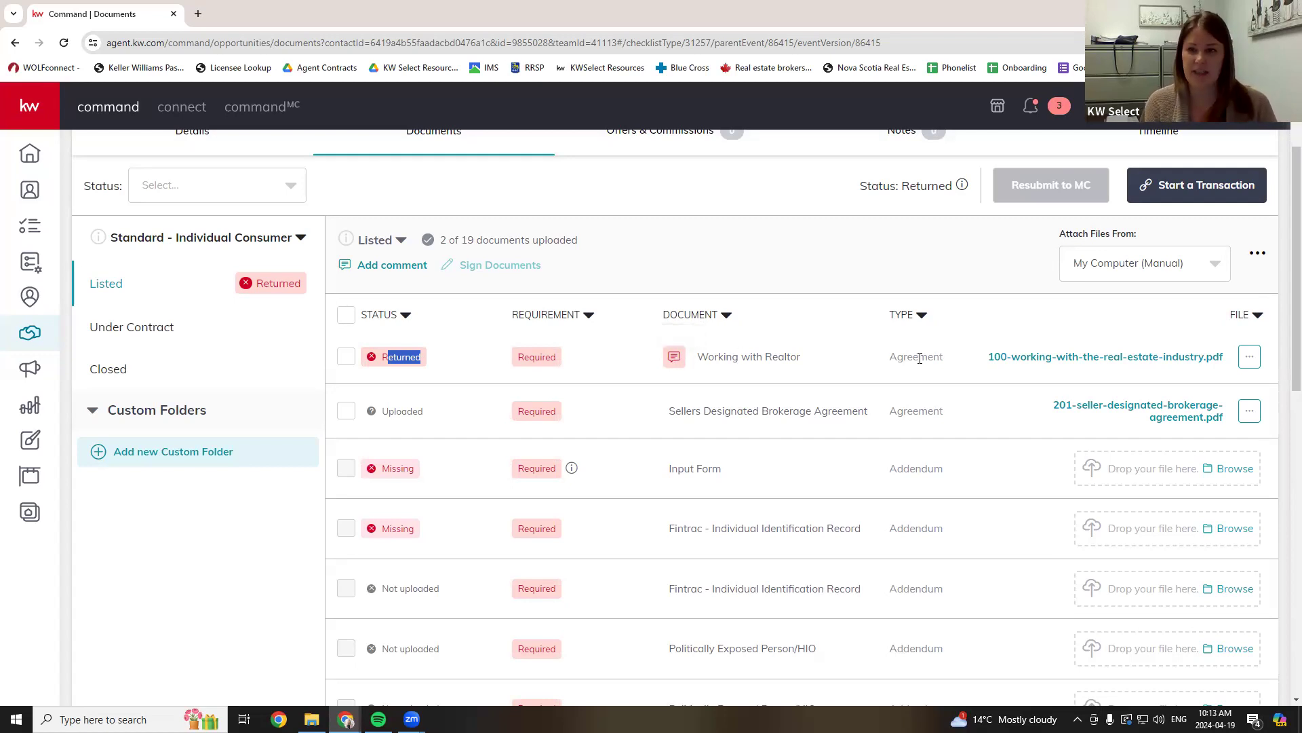
scroll(803, 389, "down", 1)
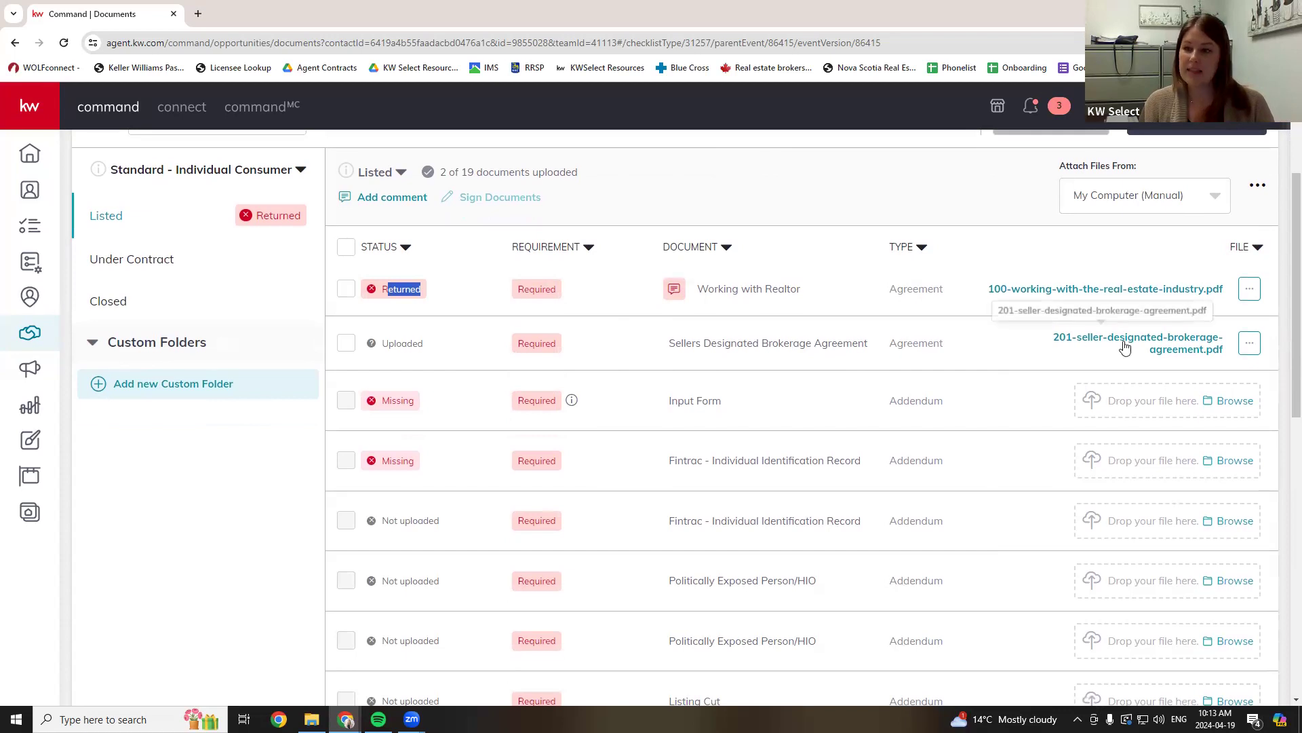
left_click_drag(696, 346, 384, 347)
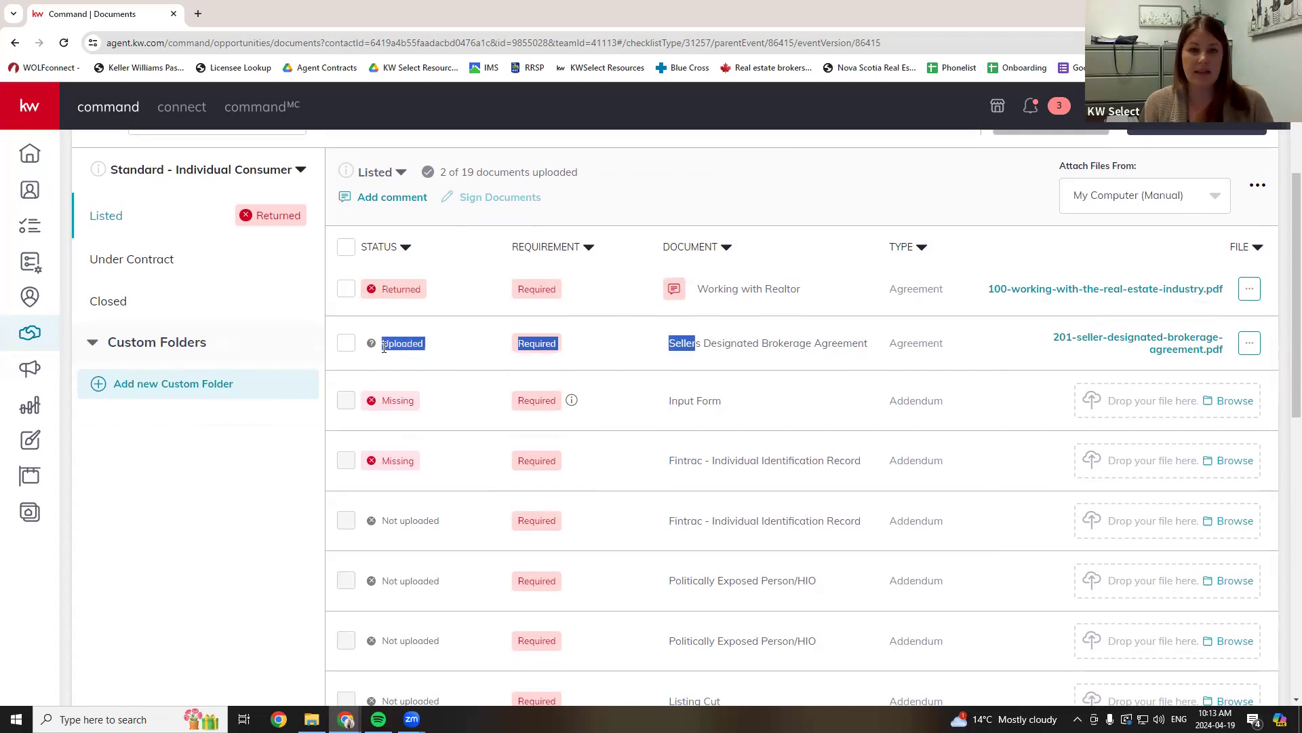
left_click(666, 353)
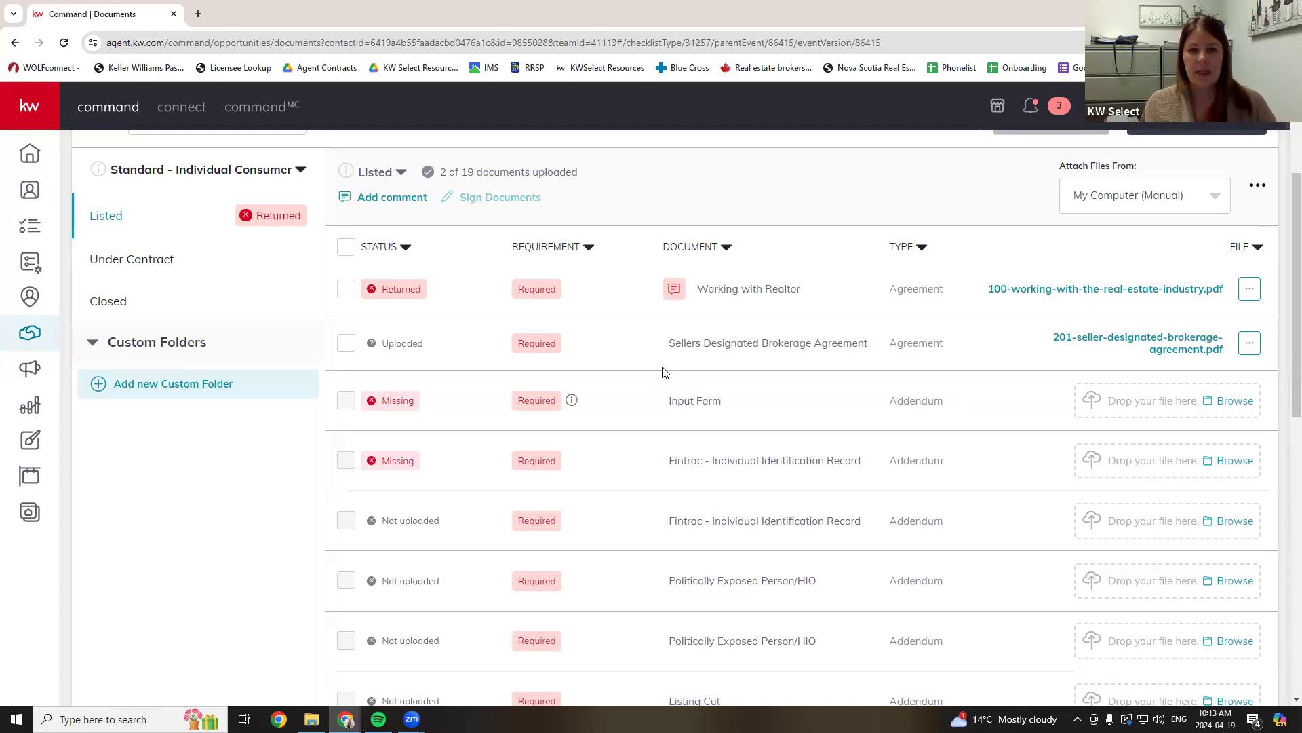
- Highlight the missing Input Form and Fintrac identification record
left_click_drag(678, 401, 722, 401)
left_click_drag(706, 458, 793, 461)
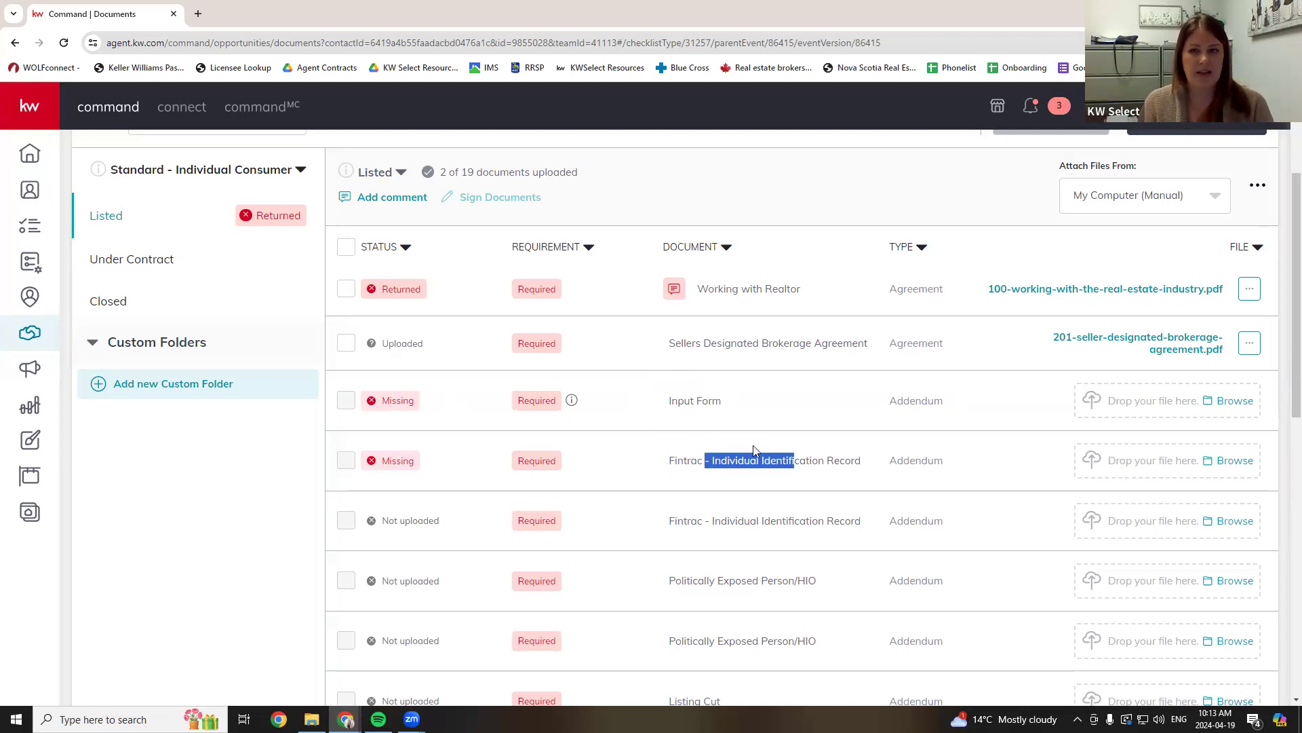
scroll(752, 450, "up", 1)
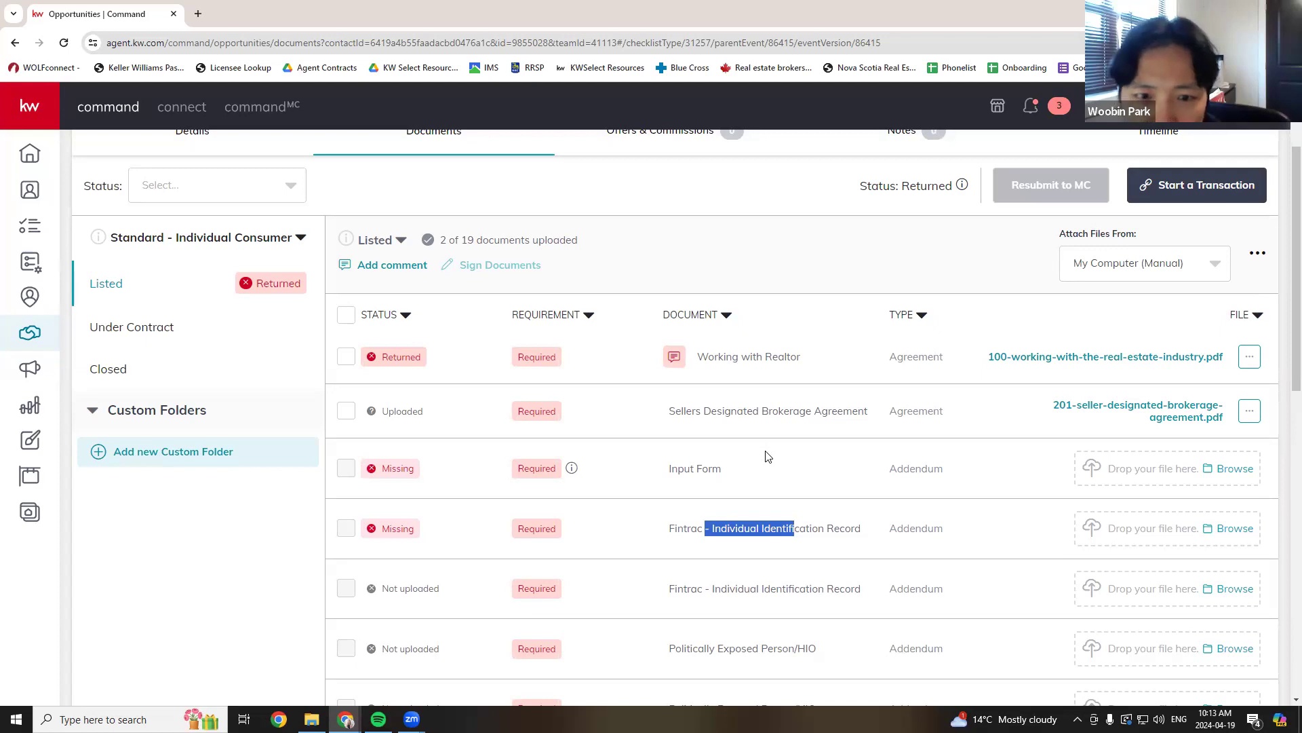
scroll(767, 453, "down", 1)
left_click(769, 464)
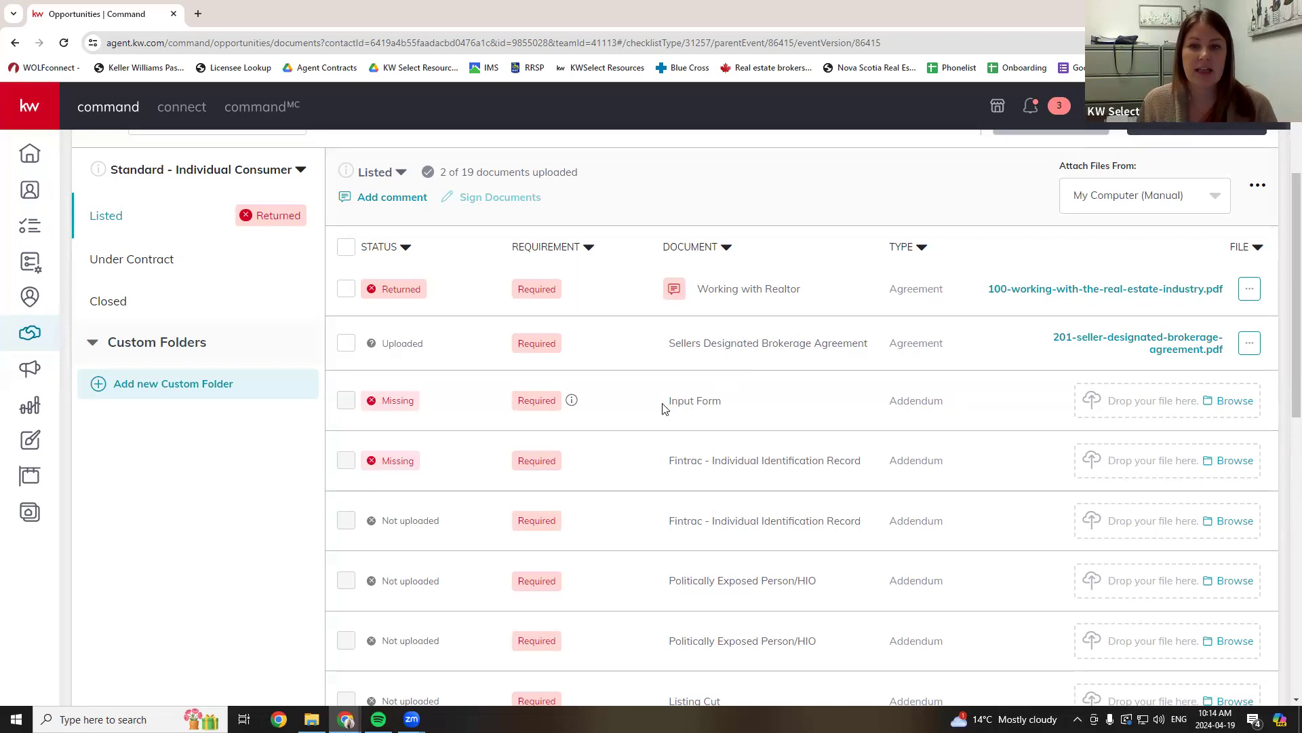
left_click_drag(665, 406, 767, 402)
left_click(757, 405)
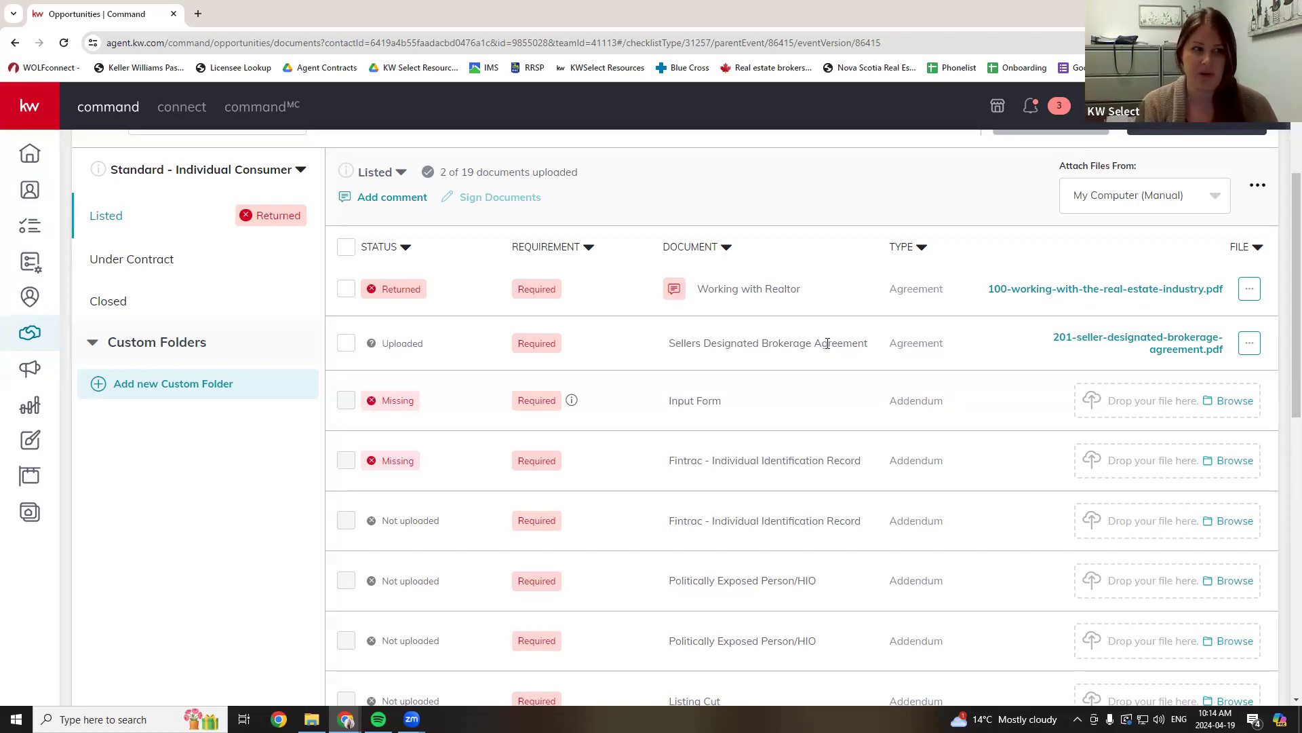
scroll(828, 344, "up", 3)
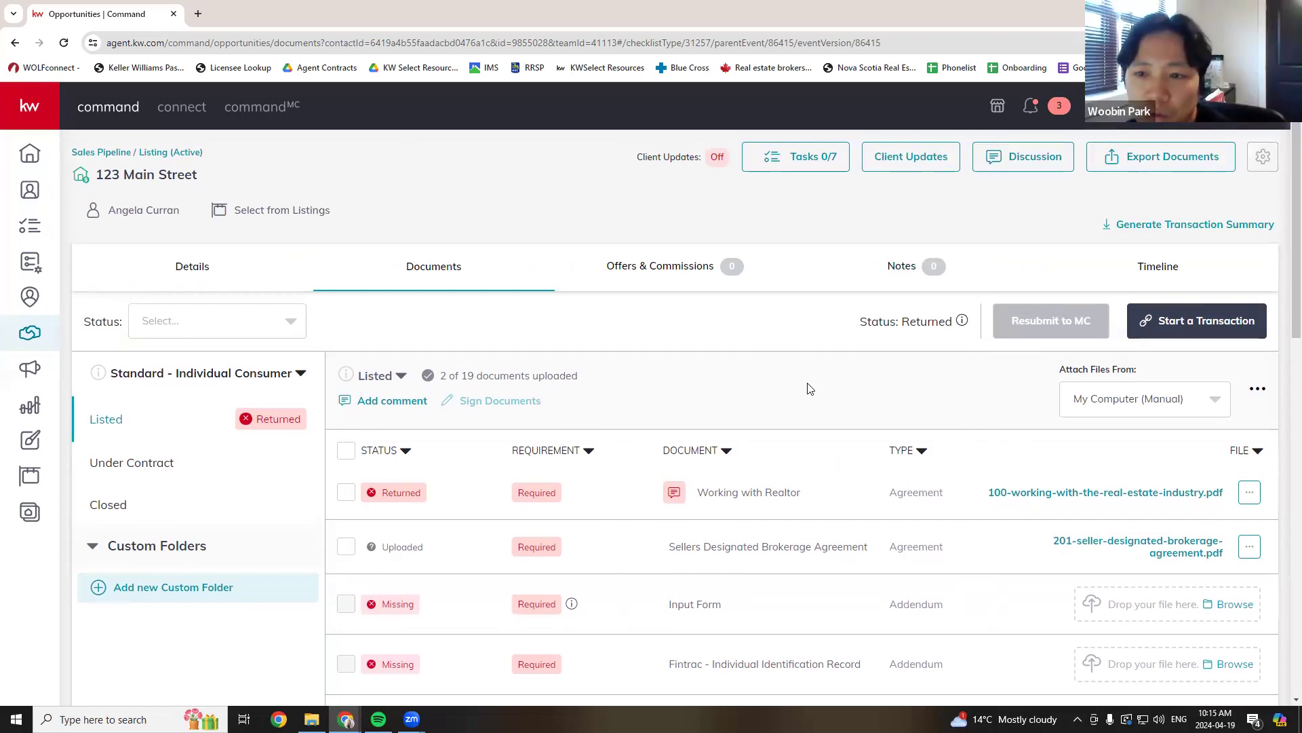
left_click(361, 401)
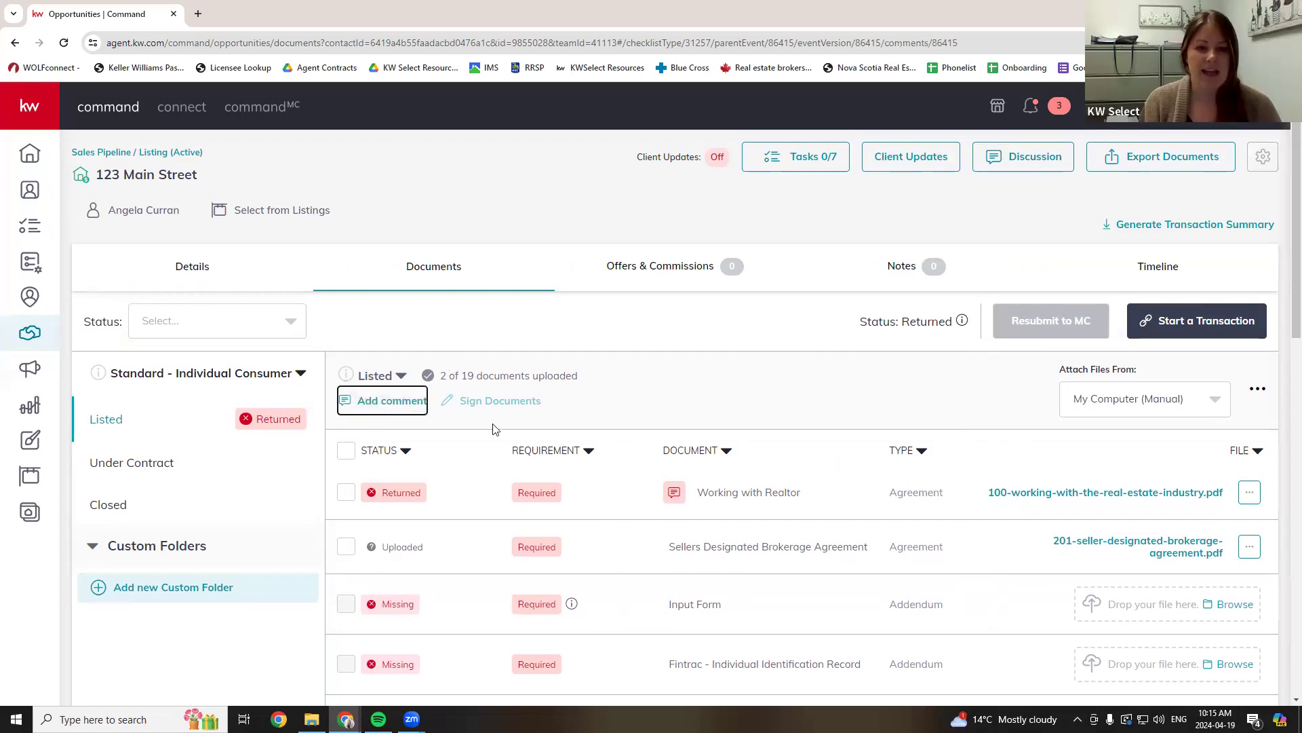
type("@")
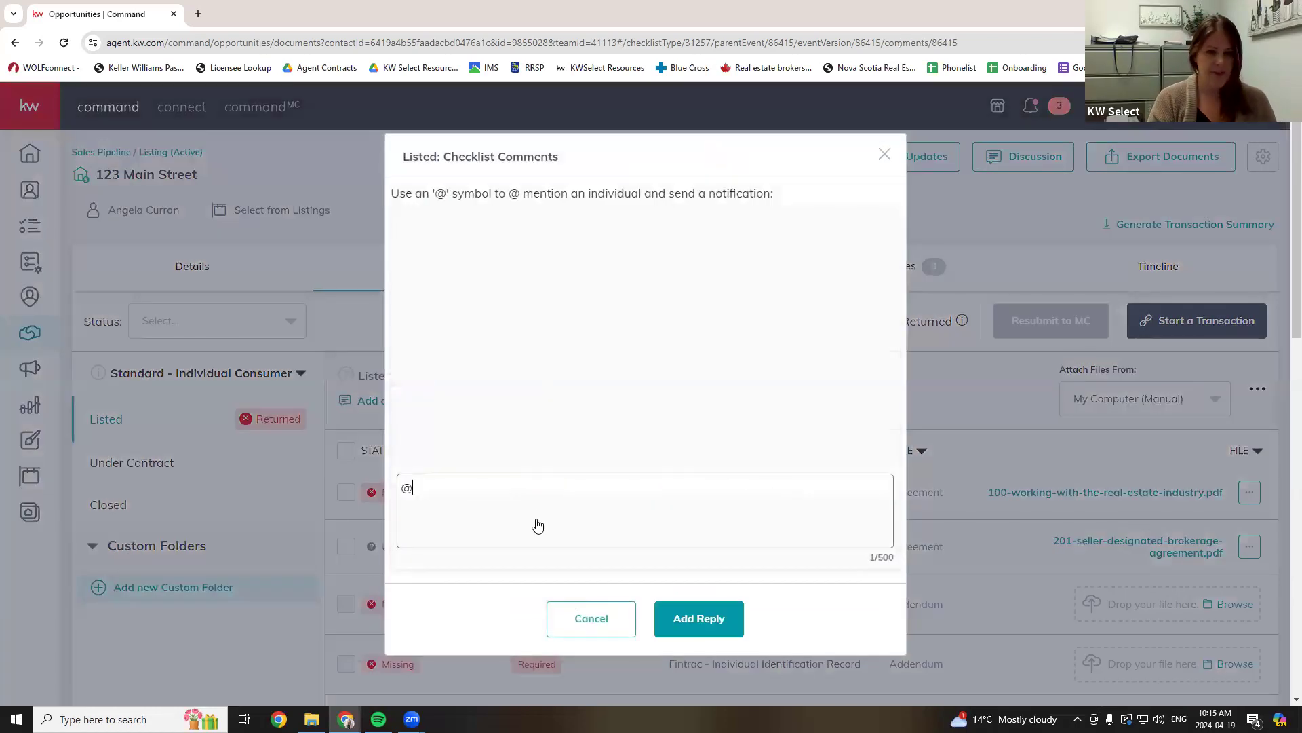
left_click(538, 515)
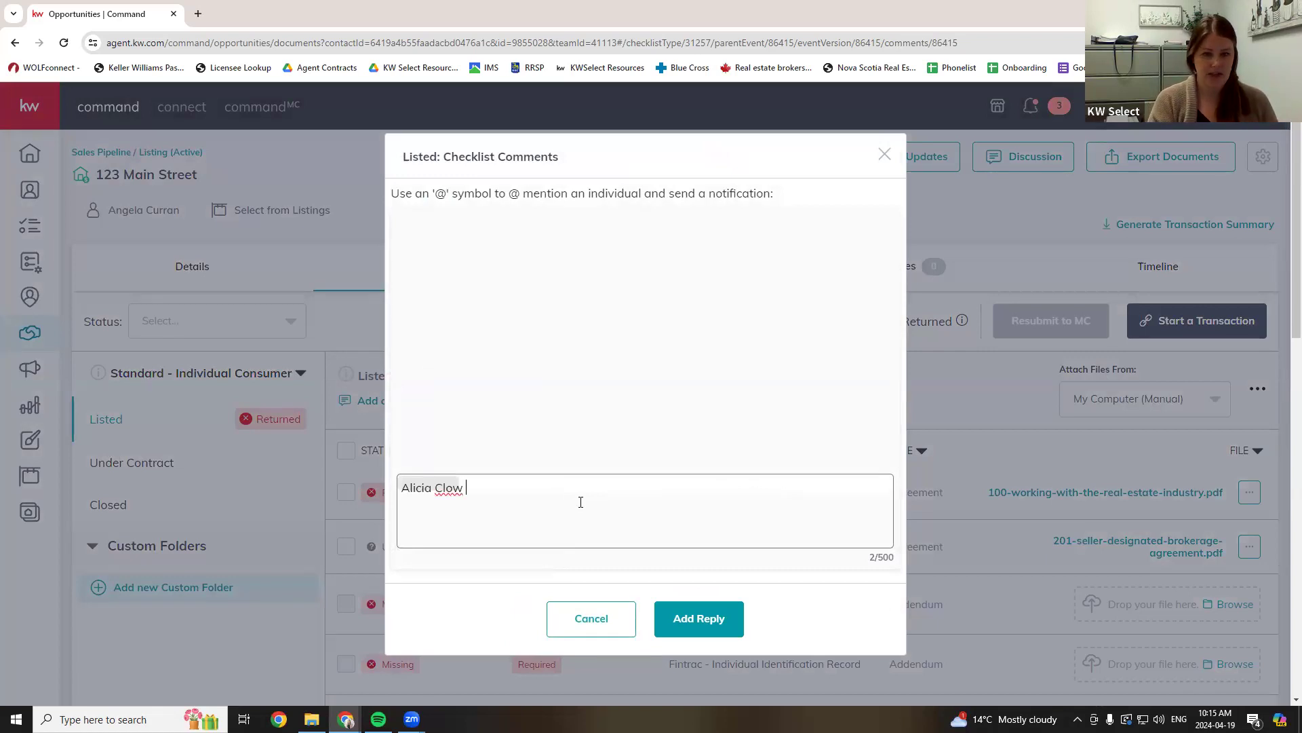
type("I know my ")
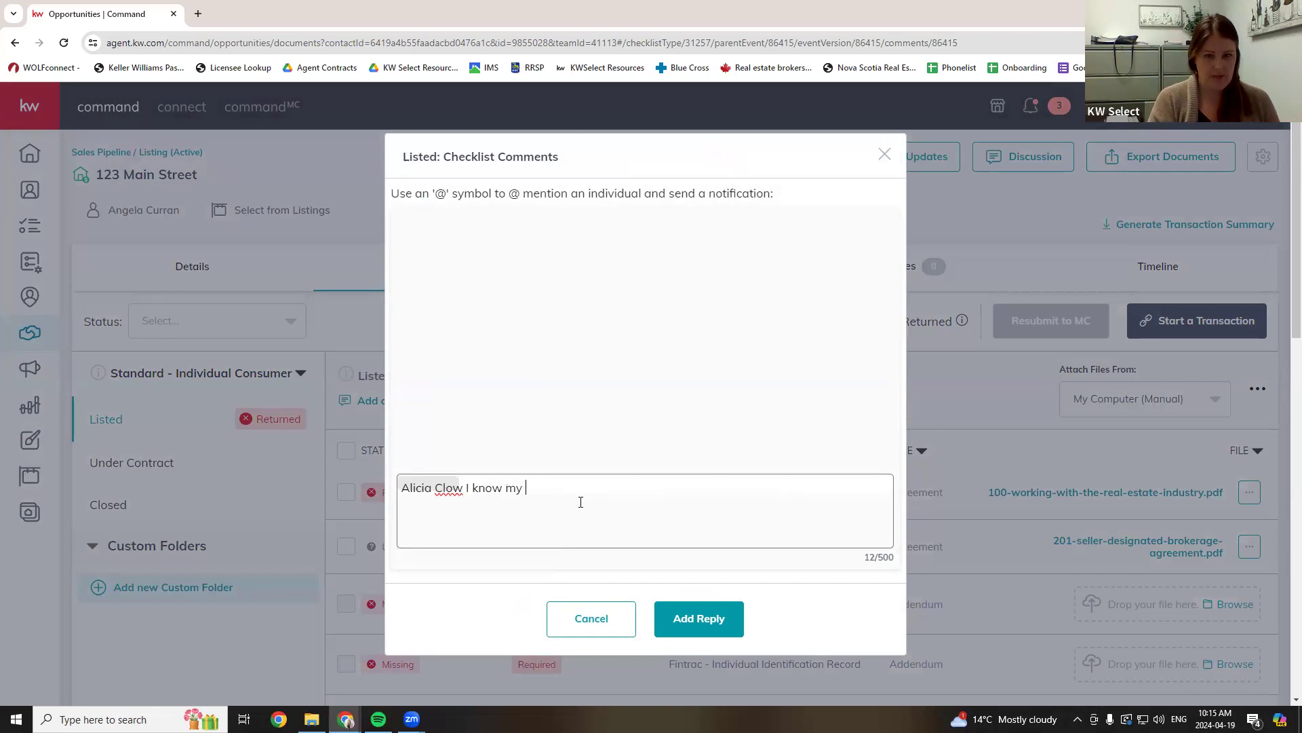
type("inpiut form ")
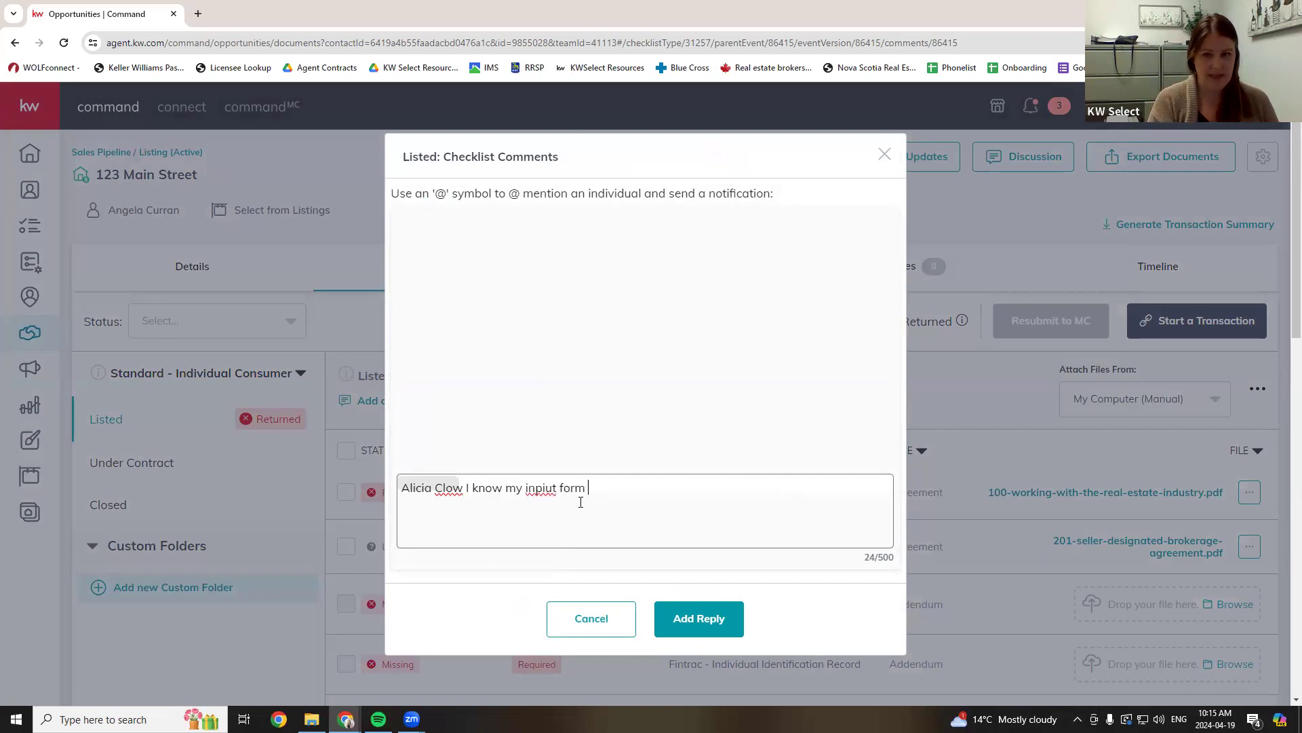
type("is miss")
key("BackSpace")
key("BackSpace")
key("BackSpace")
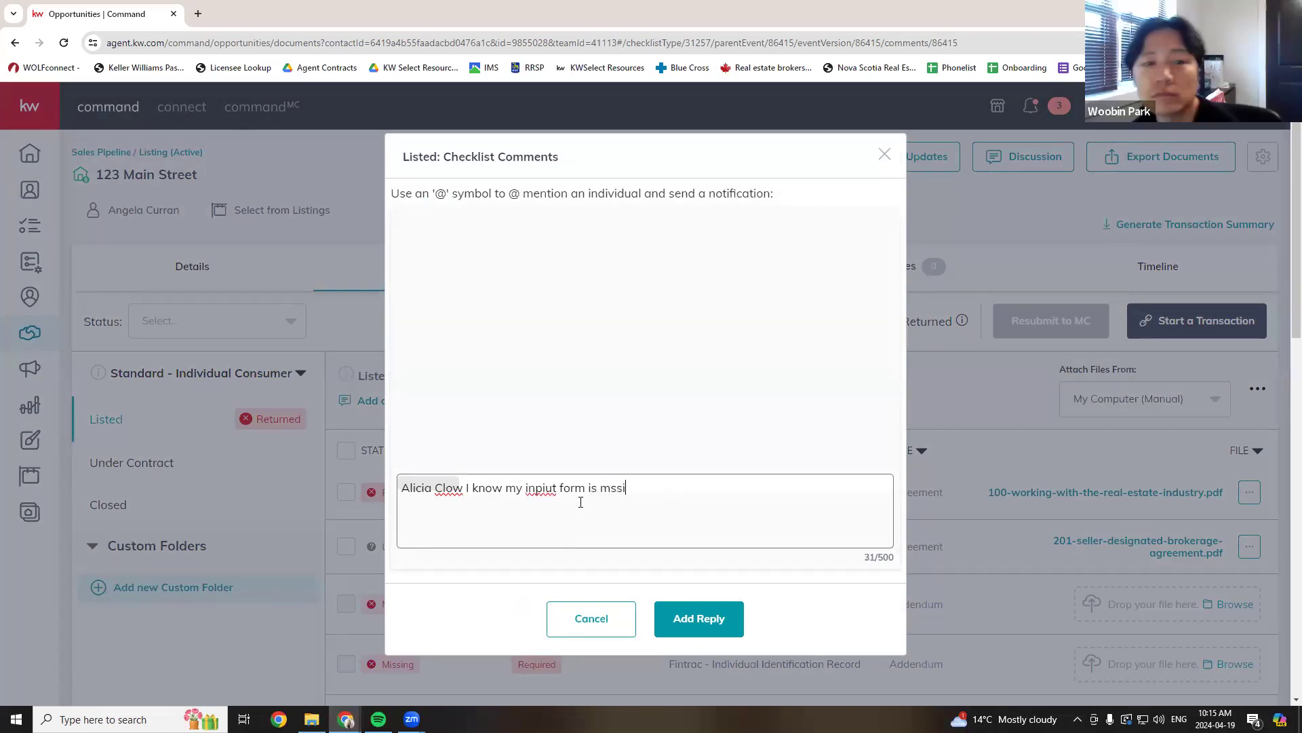
type("is")
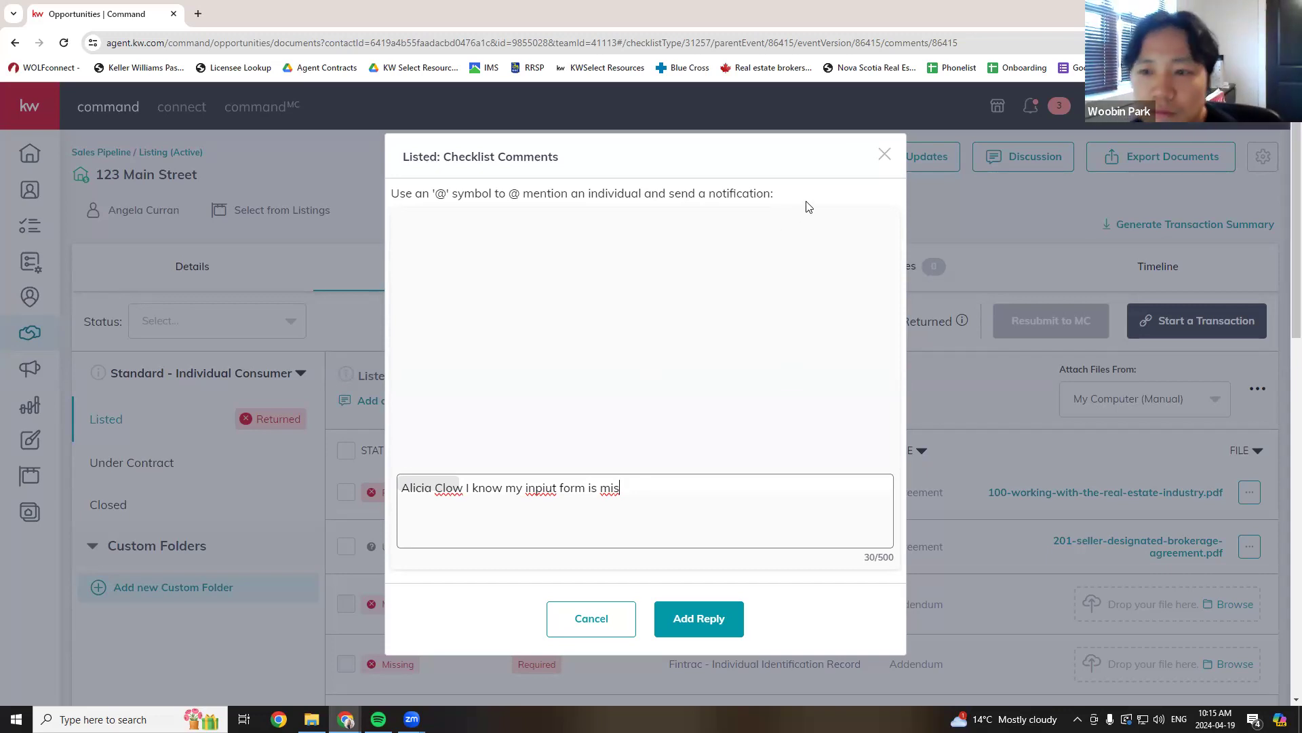
left_click(883, 157)
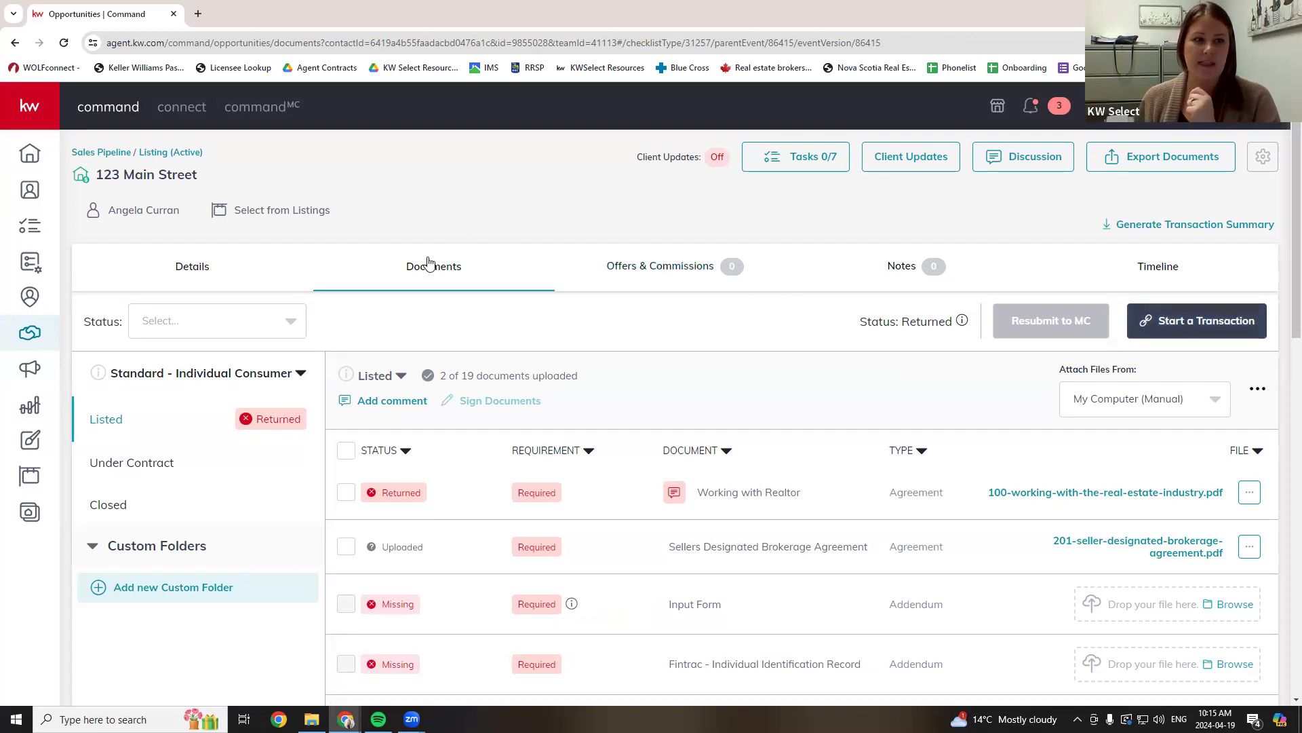
- Start a 123 Main Street transaction and sign in to the DocuSign account
left_click(1226, 324)
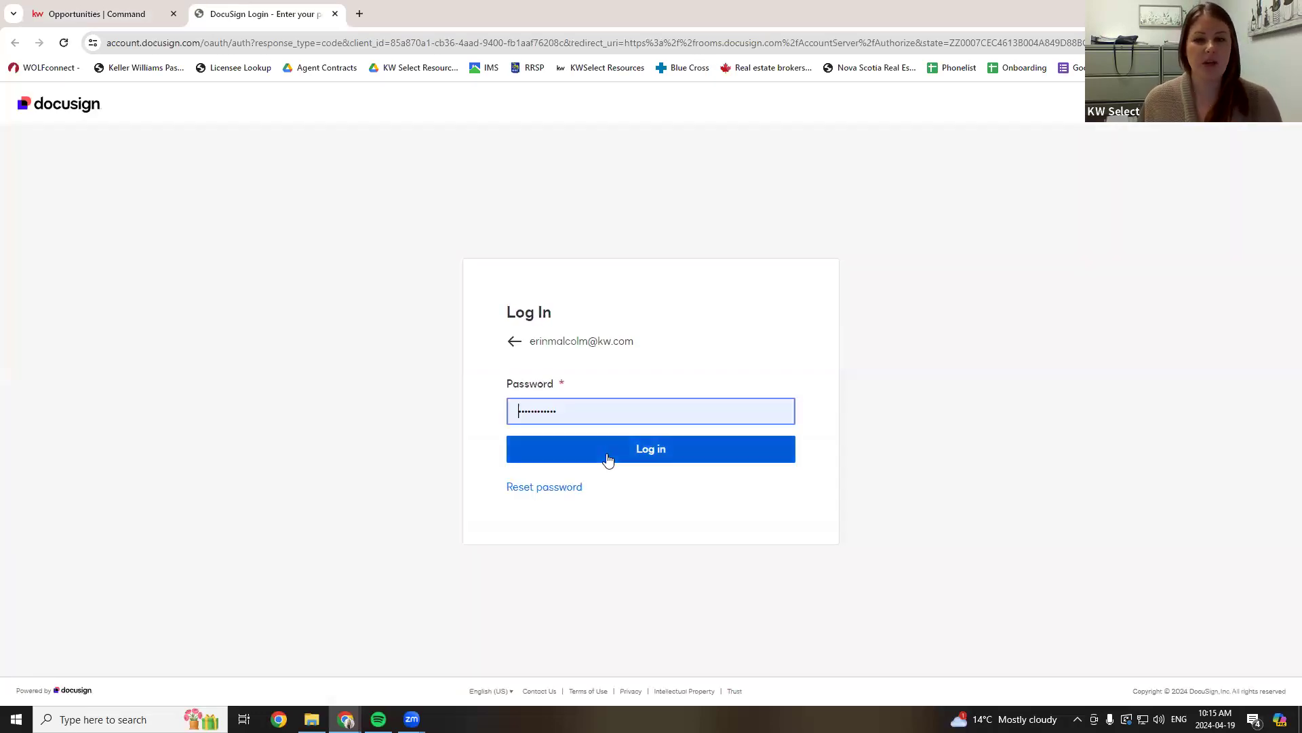
left_click(608, 459)
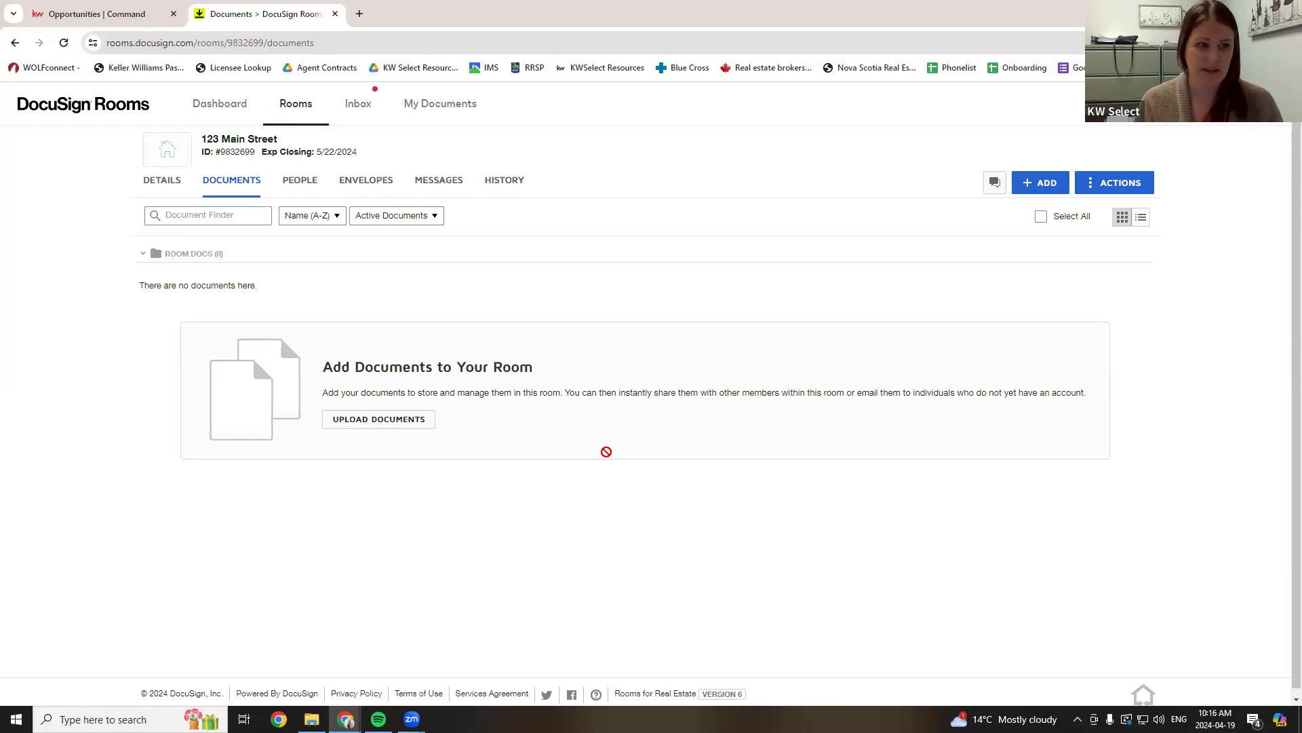
- Confirm the DocuSign room title matches the KW Command listing 123 Main Street, then view its envelopes
left_click_drag(202, 138, 277, 137)
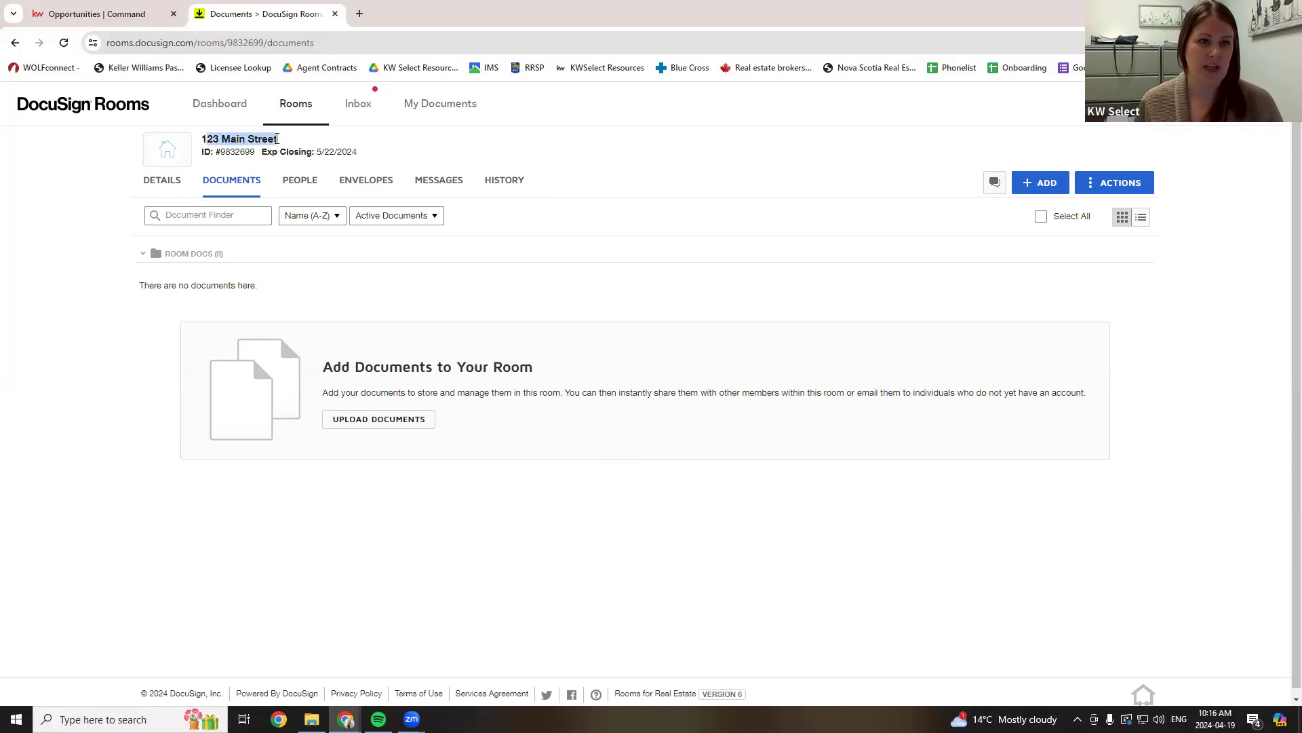
left_click(87, 12)
left_click_drag(100, 175, 229, 184)
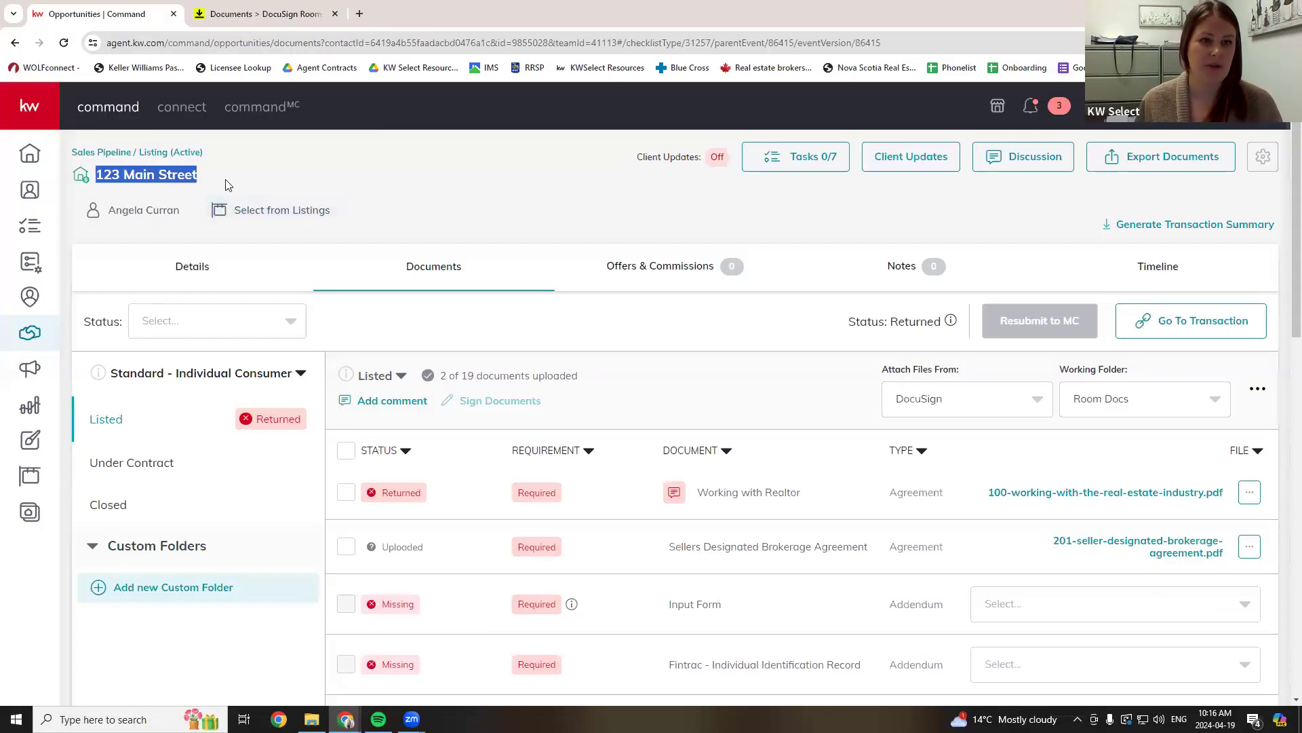
left_click(244, 19)
left_click_drag(198, 139, 303, 146)
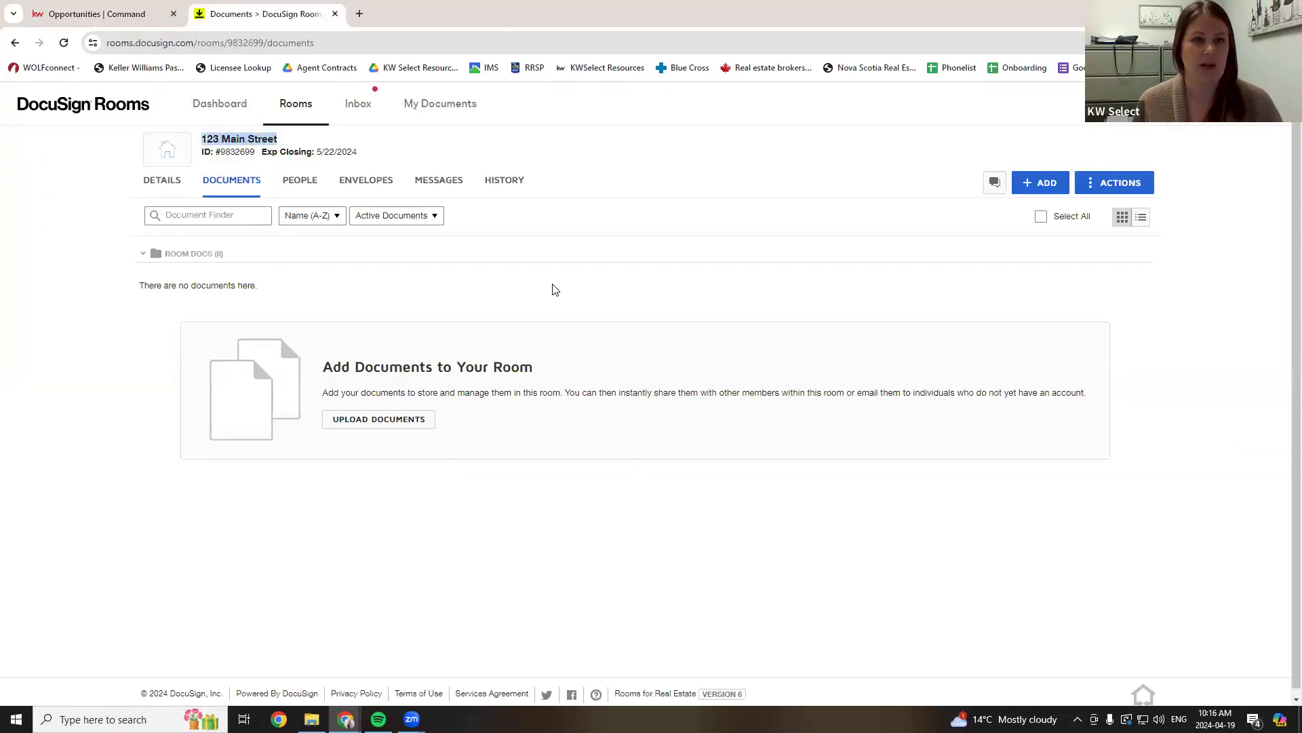
left_click(682, 604)
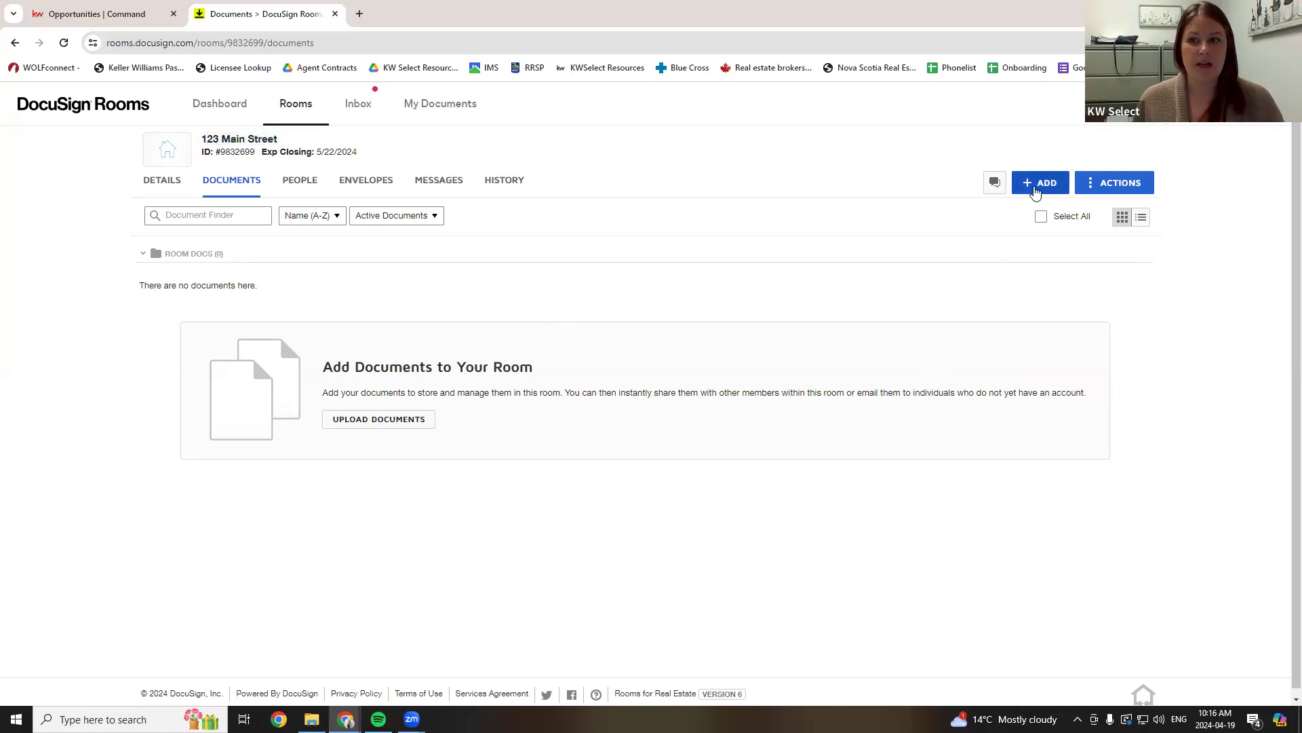
left_click(362, 185)
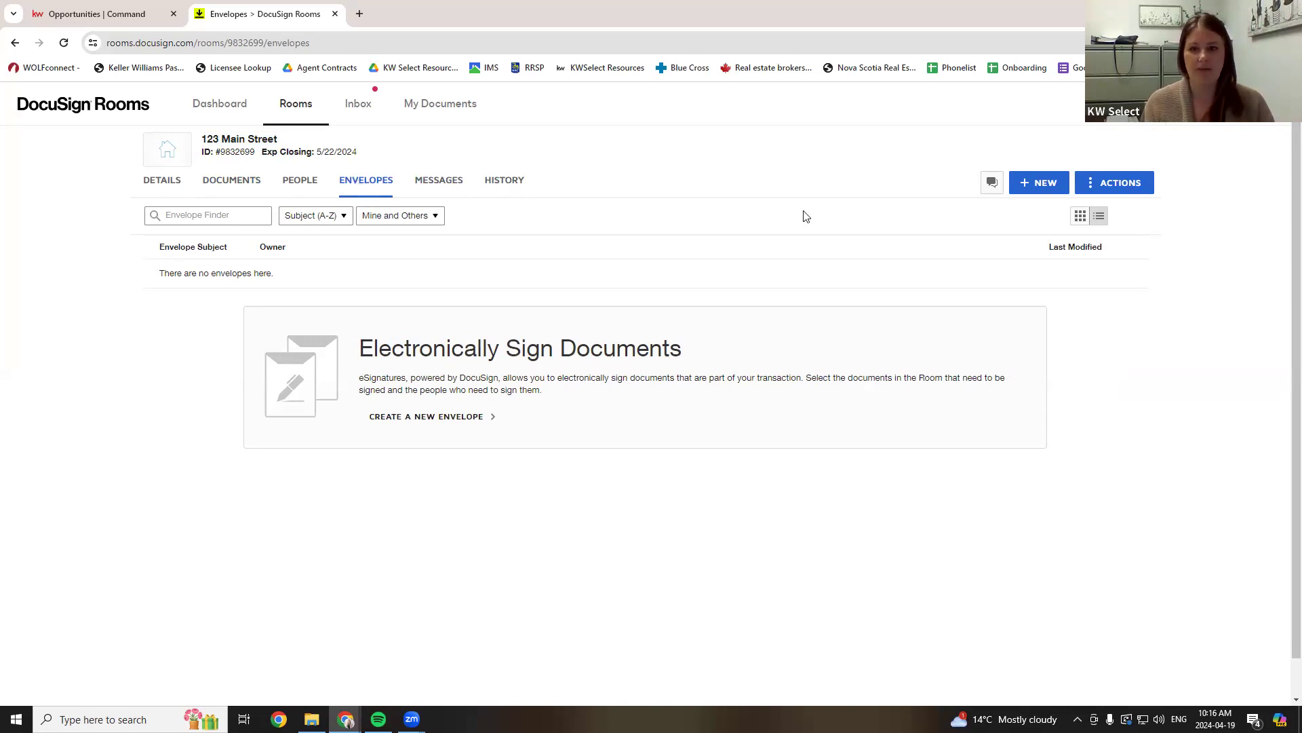
- Create a new envelope from the 123 Main Street room's Envelopes tab
left_click(1035, 183)
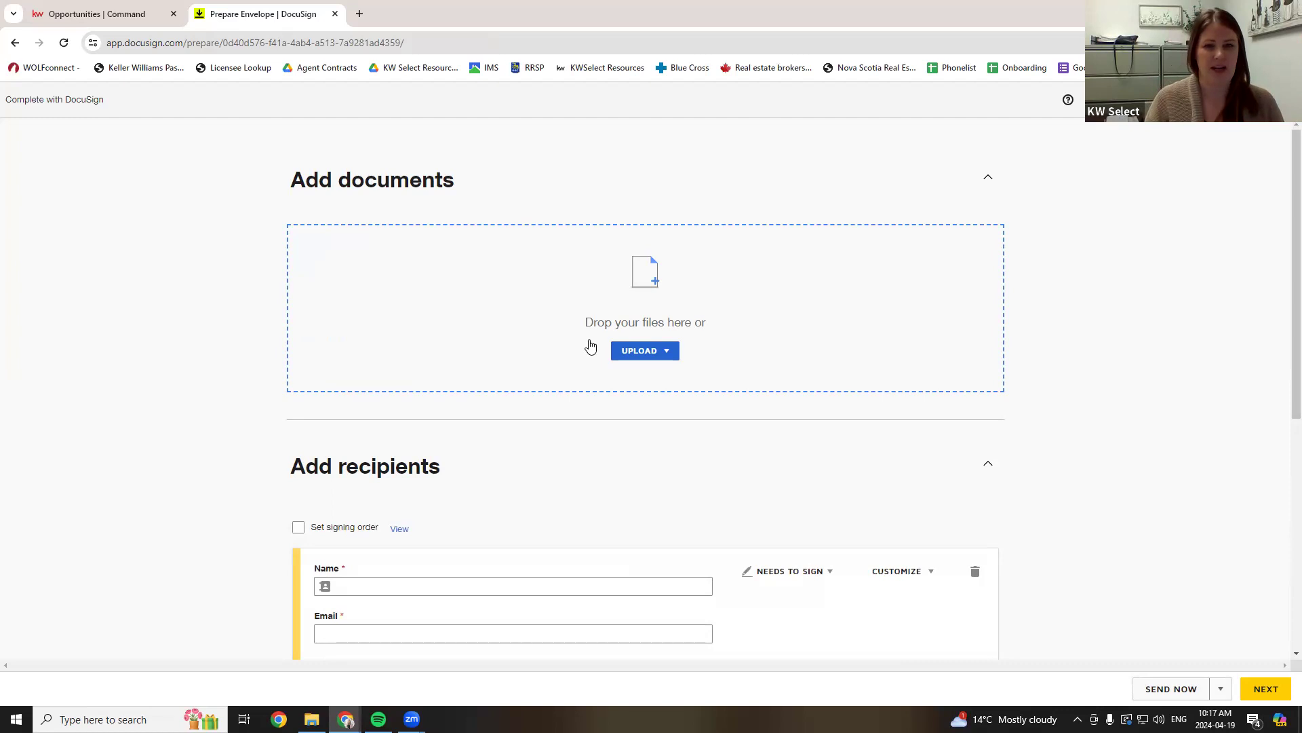
- Upload the Working with the Real Estate Industry form (100) from the computer
left_click(656, 359)
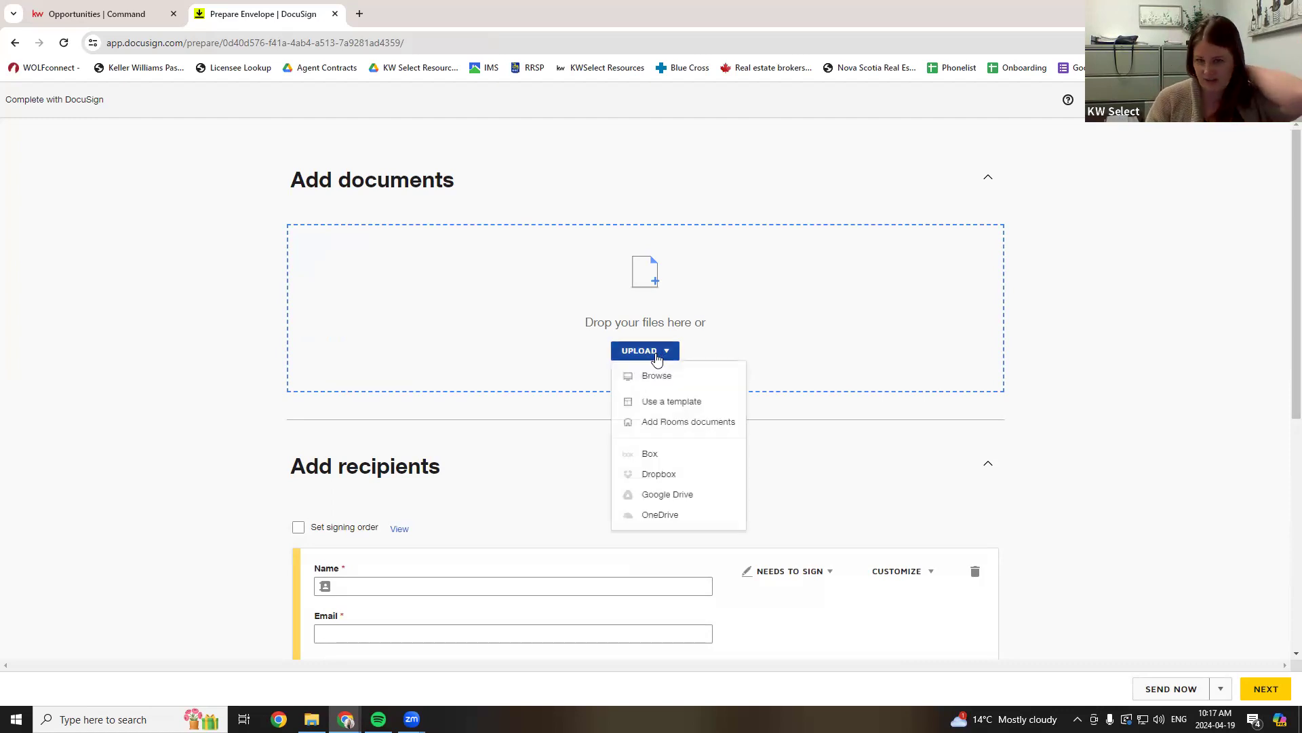
left_click(688, 384)
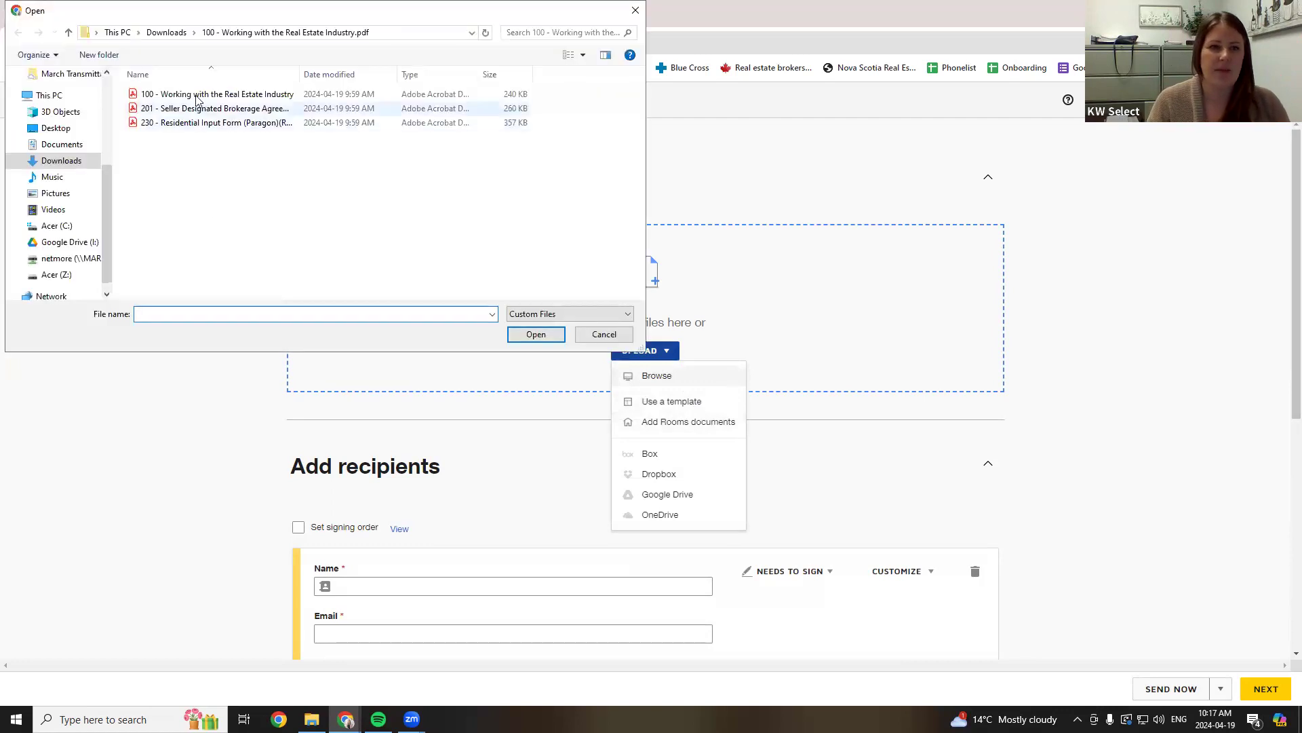
double_click(196, 95)
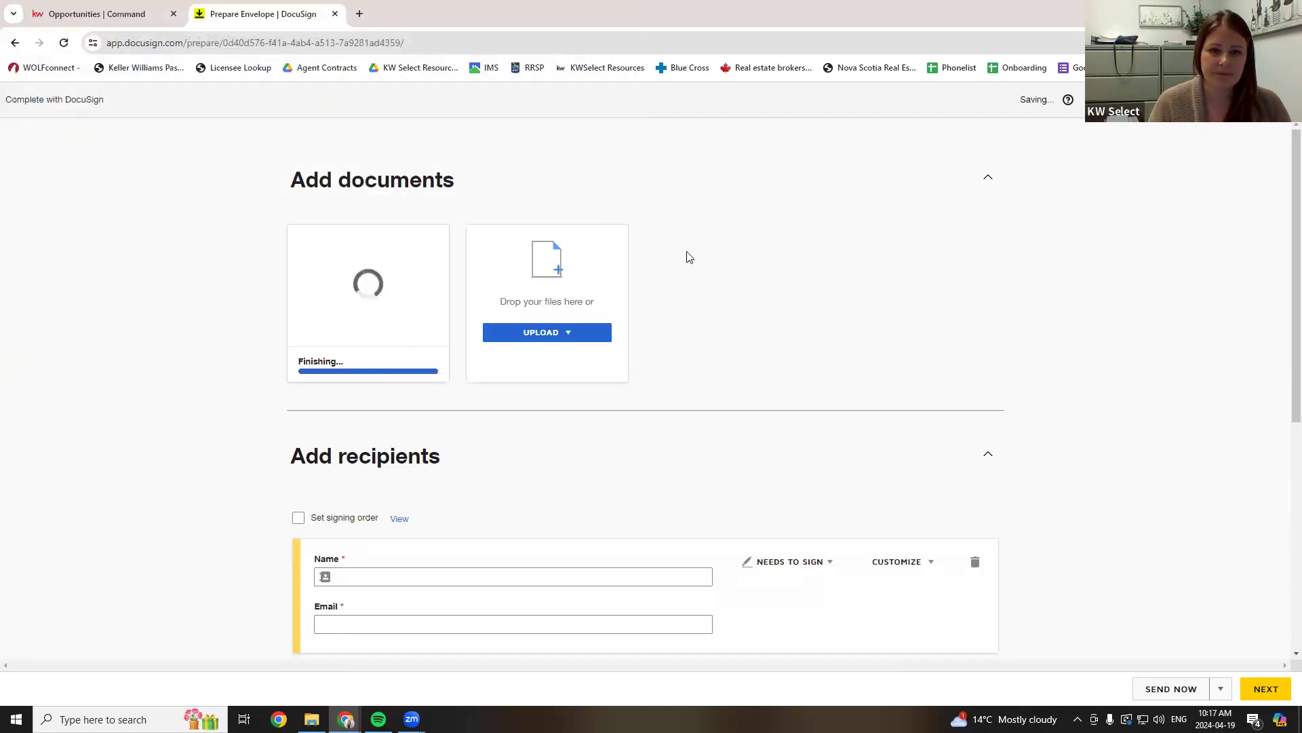
scroll(713, 288, "down", 1)
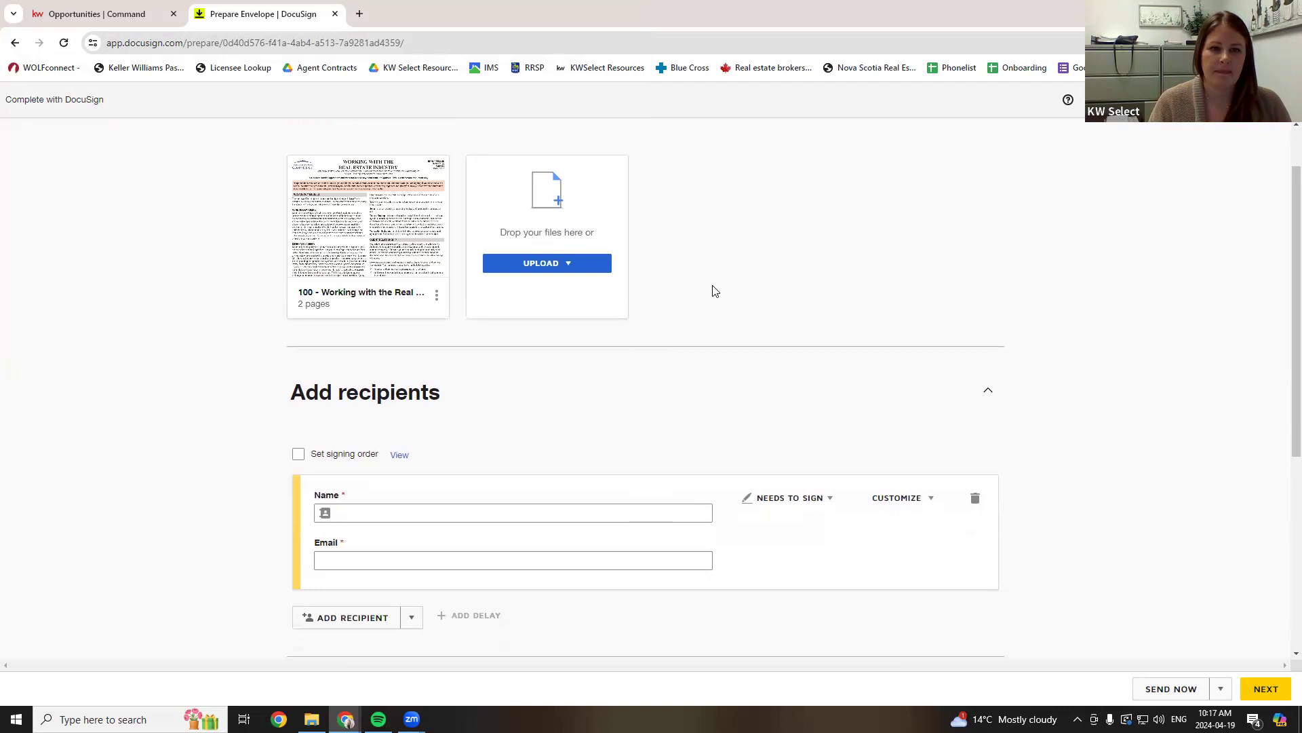
scroll(712, 291, "down", 1)
- Enter the first signer's name and e-mail address
left_click(408, 444)
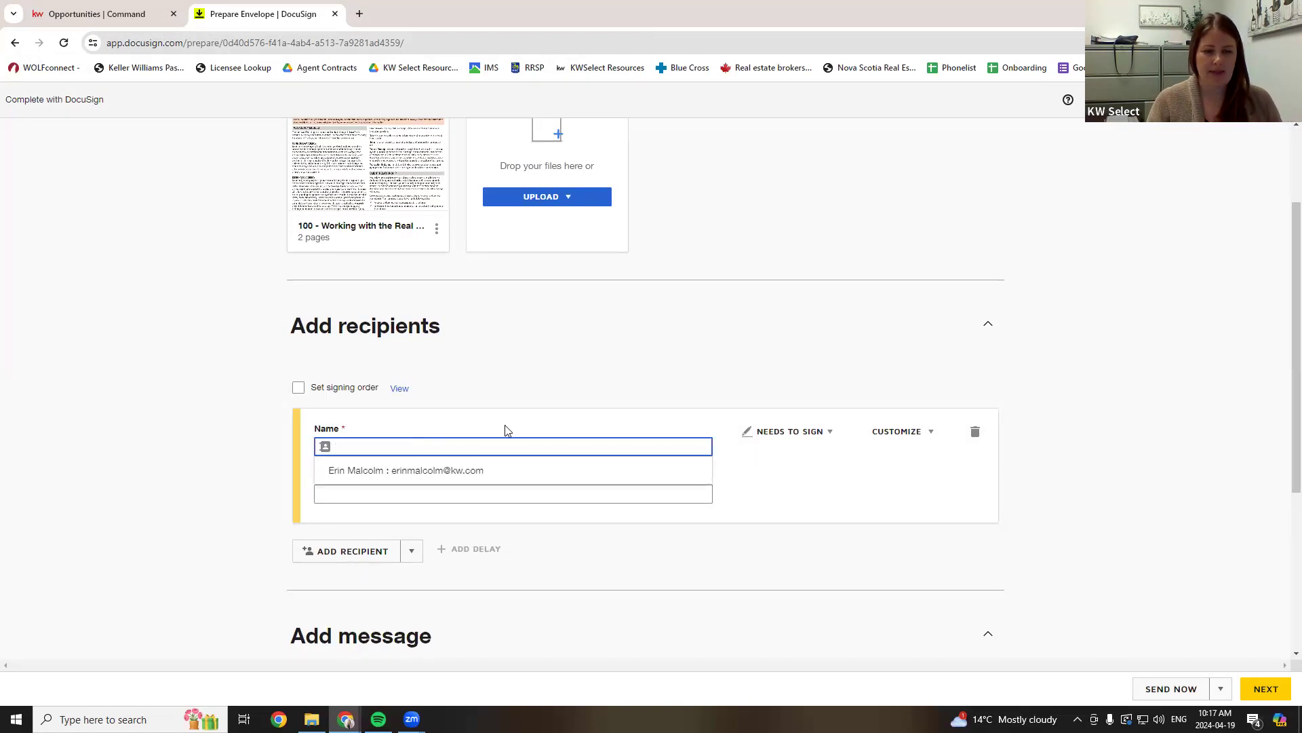
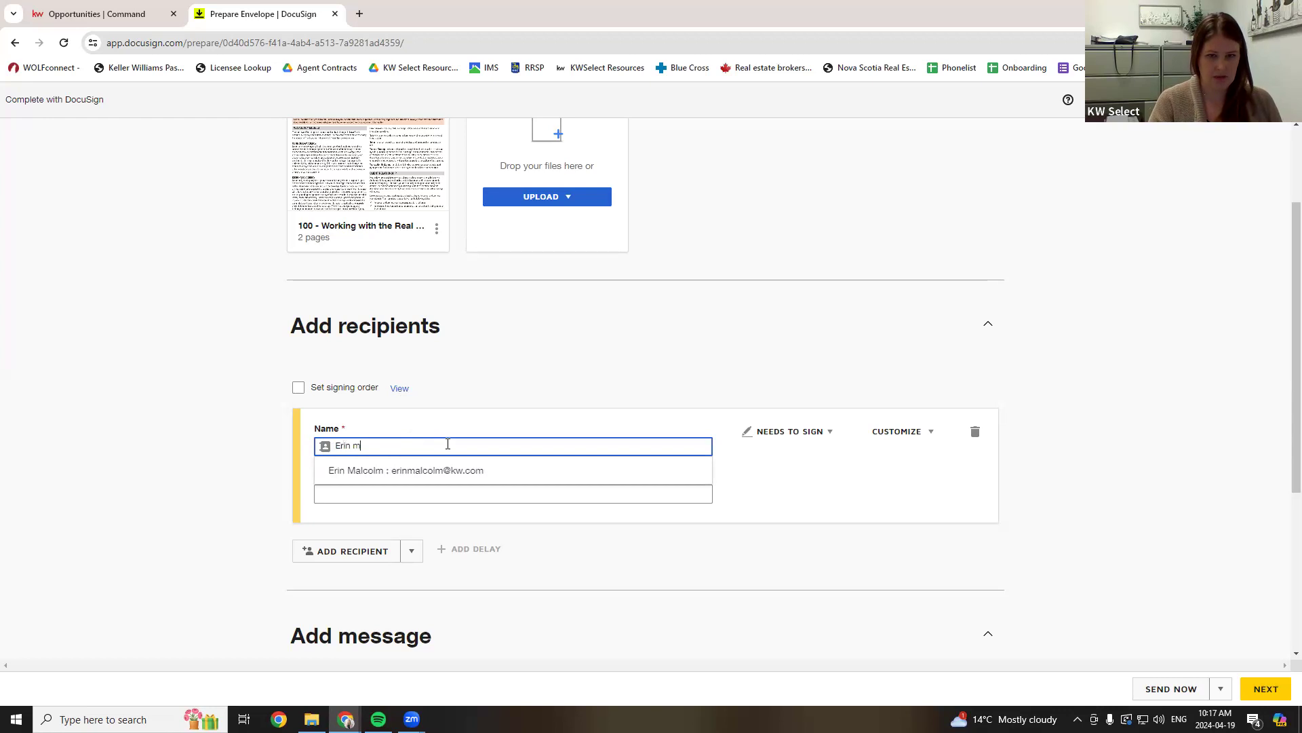
key("Tab")
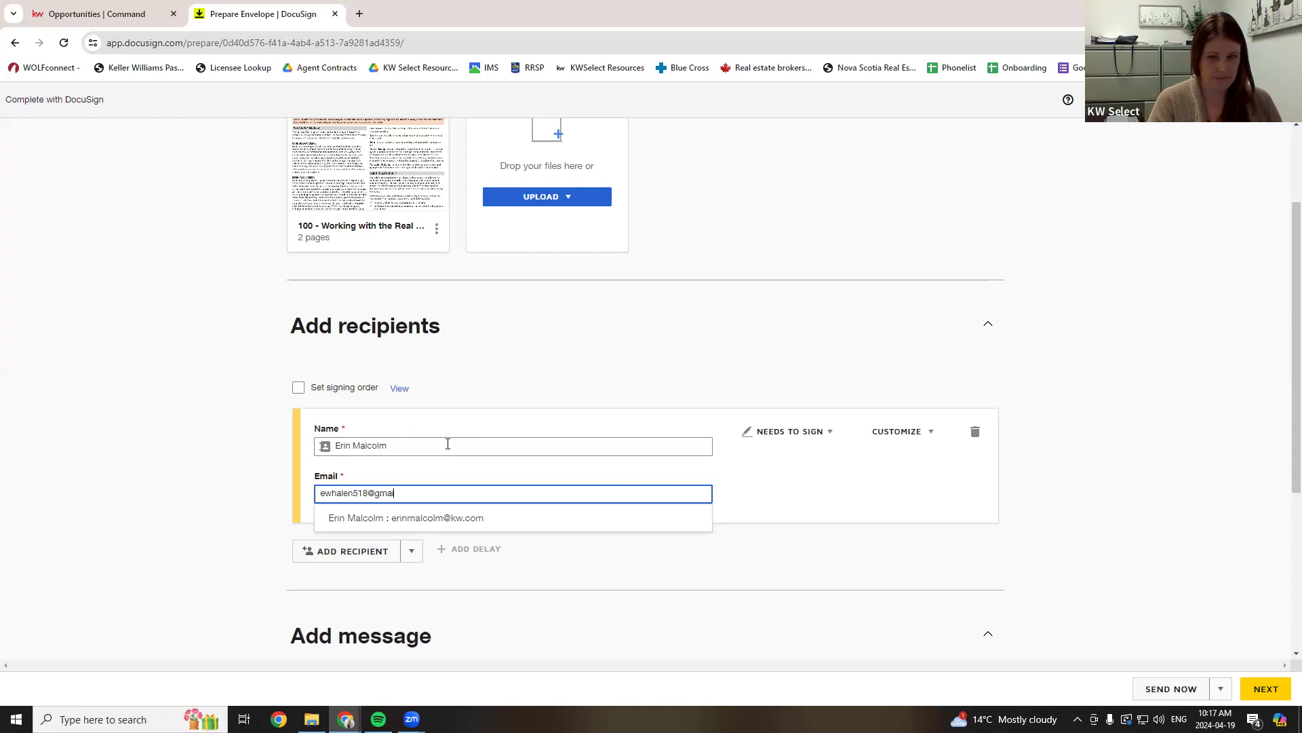
key("Tab")
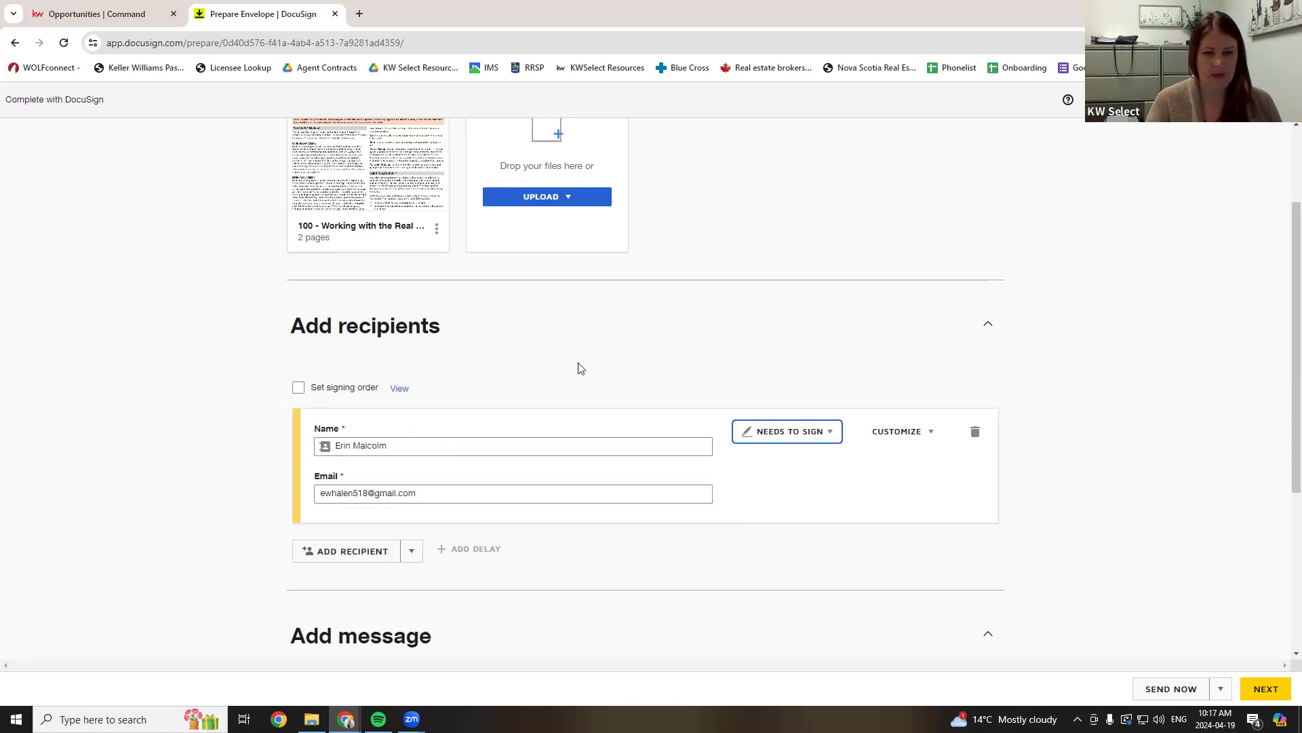
- Upload the seller brokerage agreement (201) as a second document
scroll(576, 366, "down", 4)
scroll(457, 381, "up", 1)
scroll(449, 398, "up", 5)
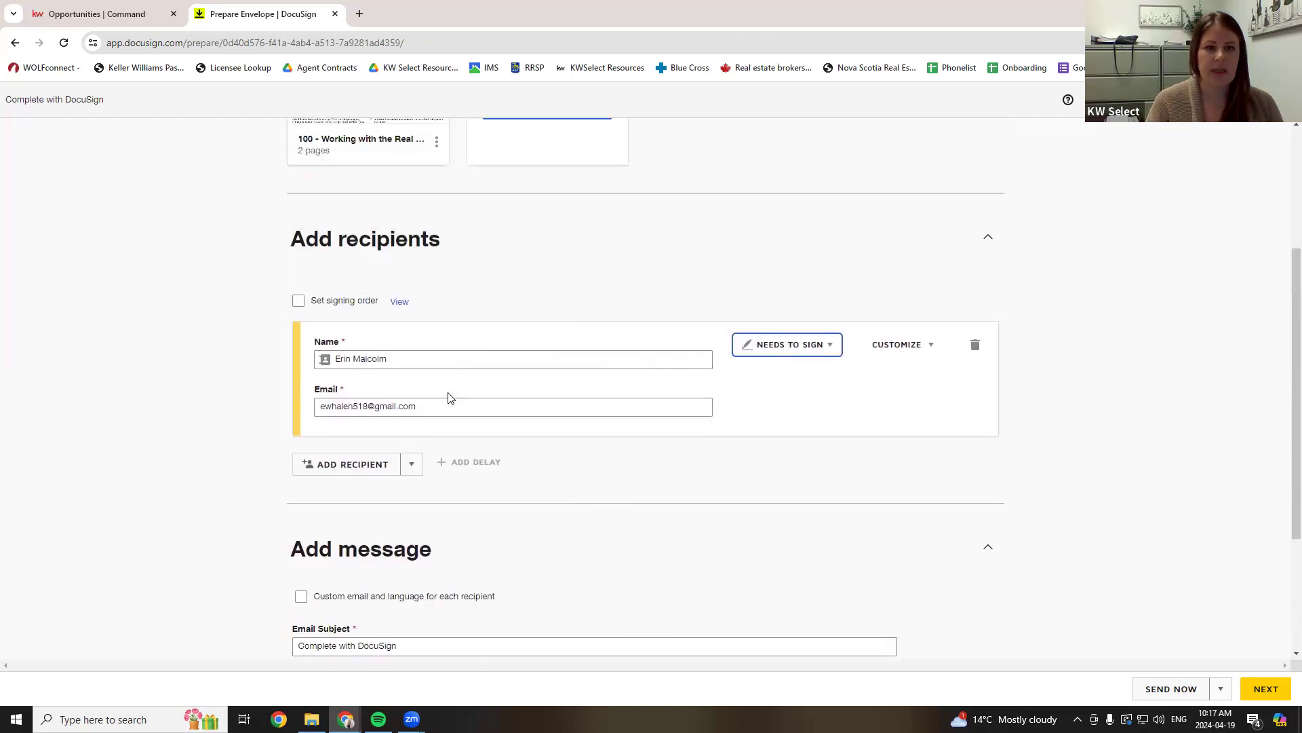
left_click(536, 333)
left_click(529, 357)
double_click(207, 109)
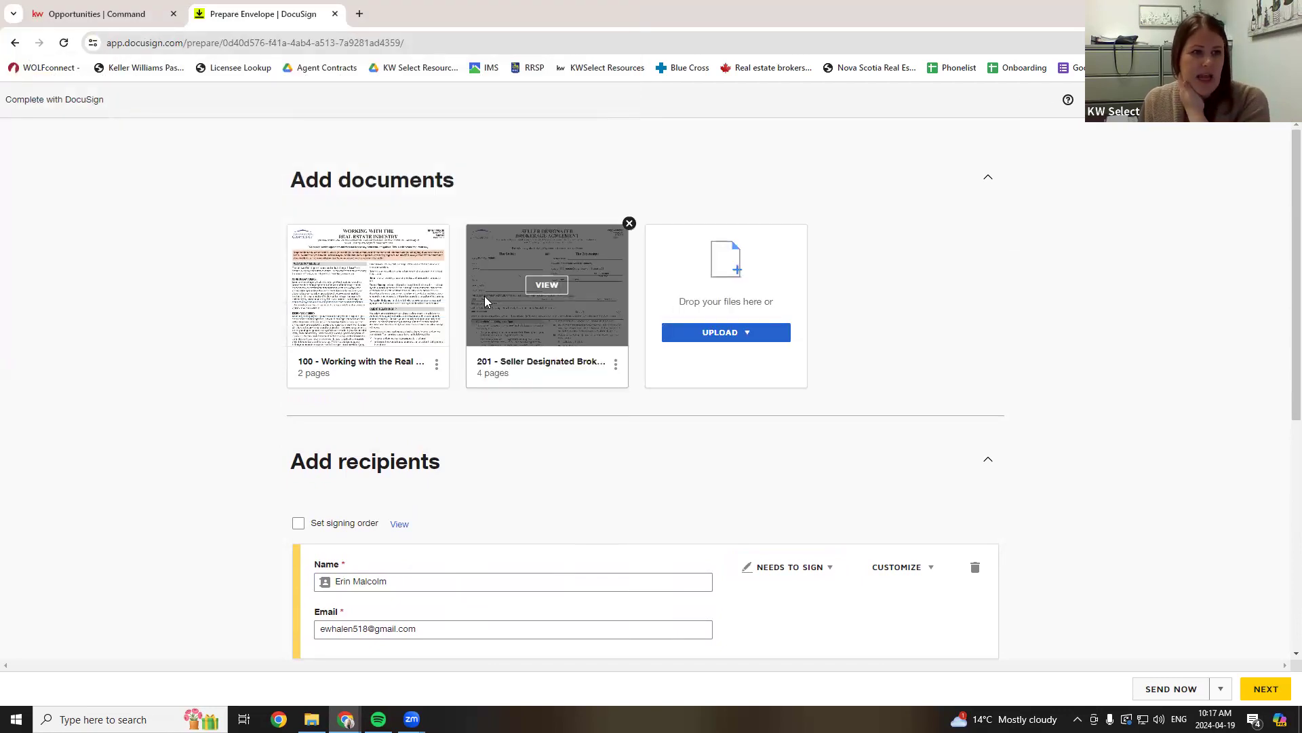
- Add a second signer filled from the agent's saved contact
scroll(522, 420, "down", 3)
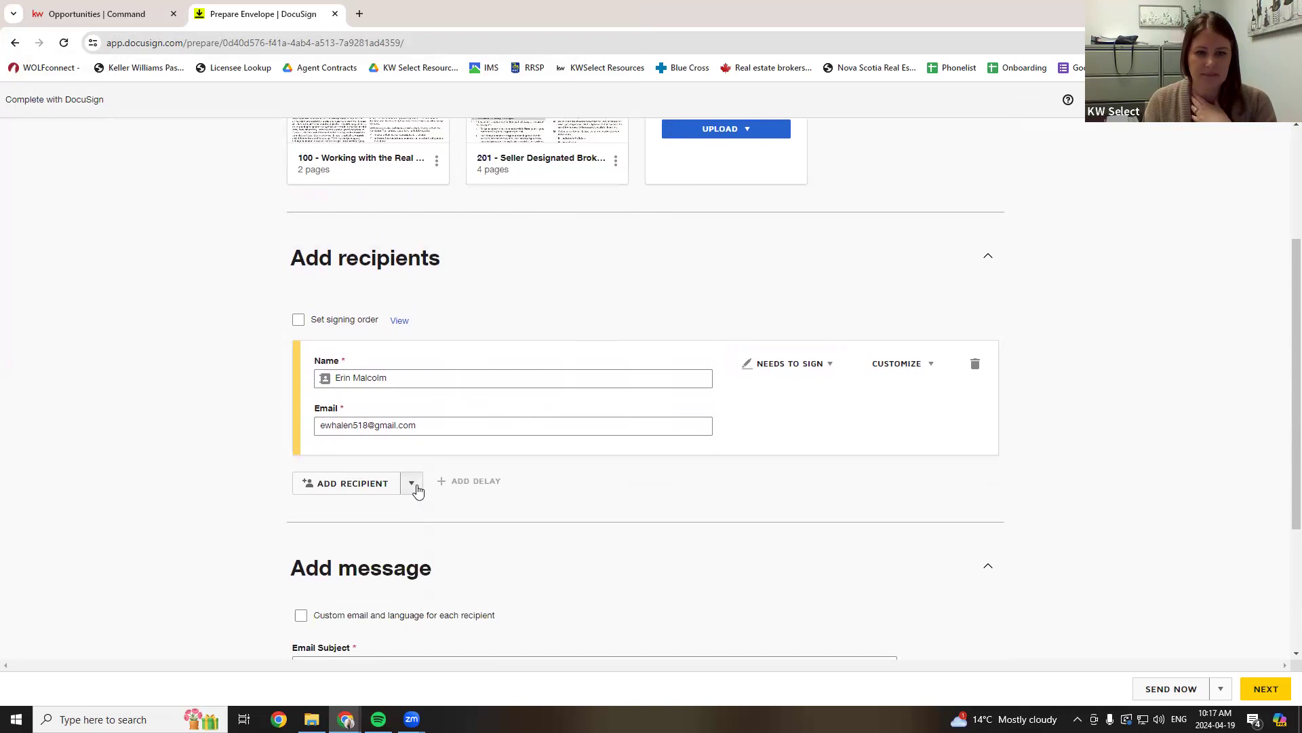
scroll(458, 489, "down", 1)
scroll(459, 466, "down", 2)
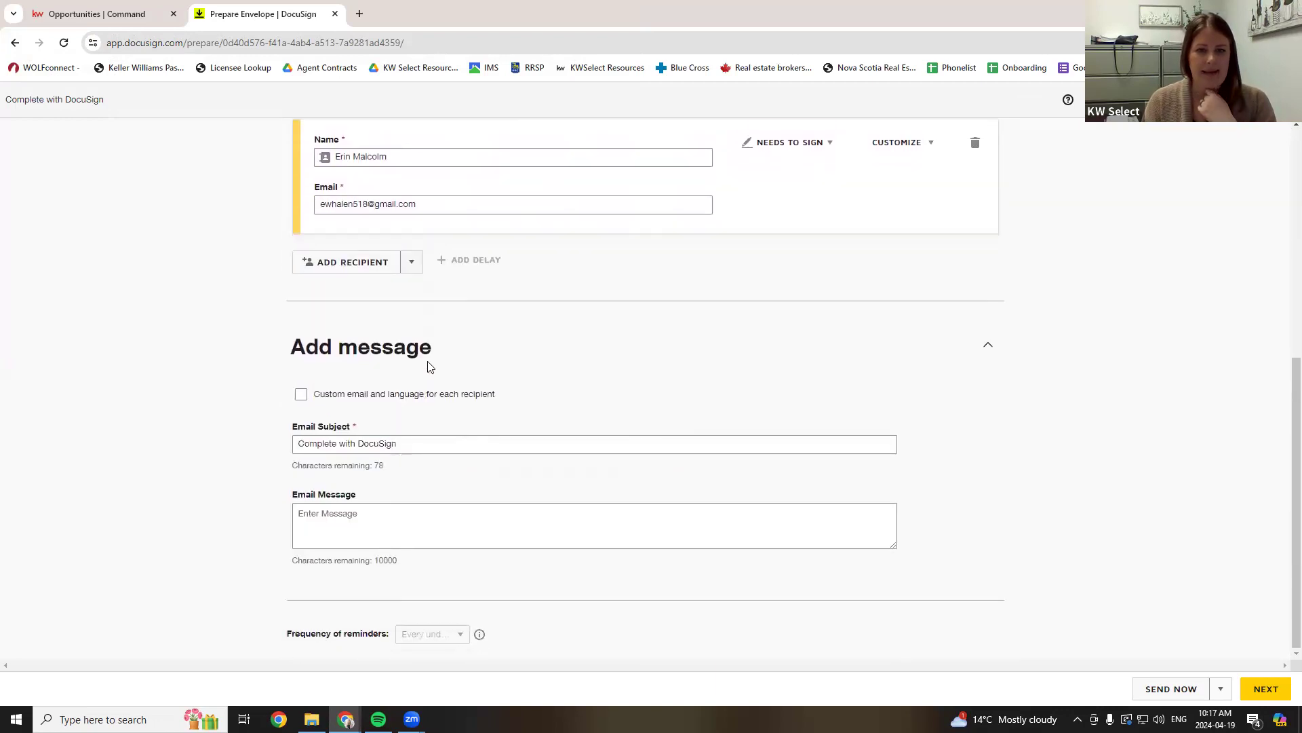
left_click(360, 264)
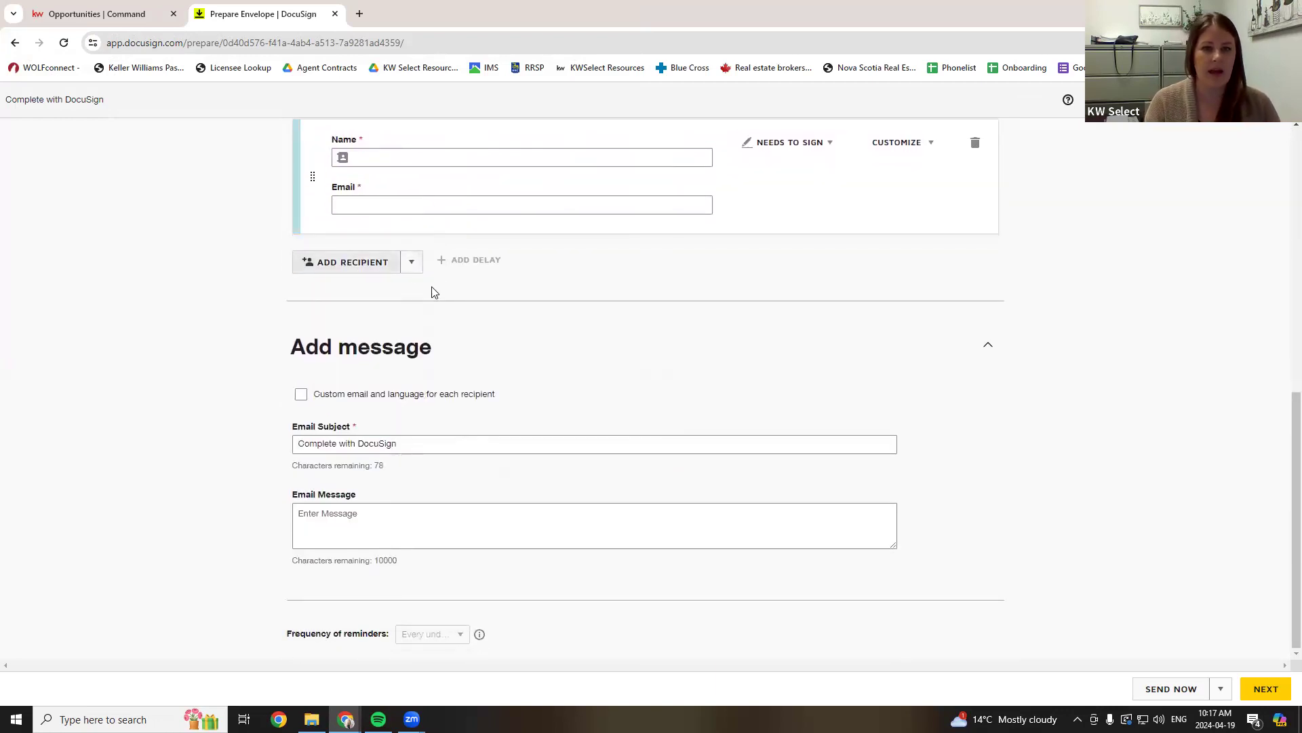
scroll(375, 271, "up", 2)
left_click(414, 320)
left_click(457, 340)
key("shift+Tab")
type("Eri")
left_click(414, 319)
key("Tab")
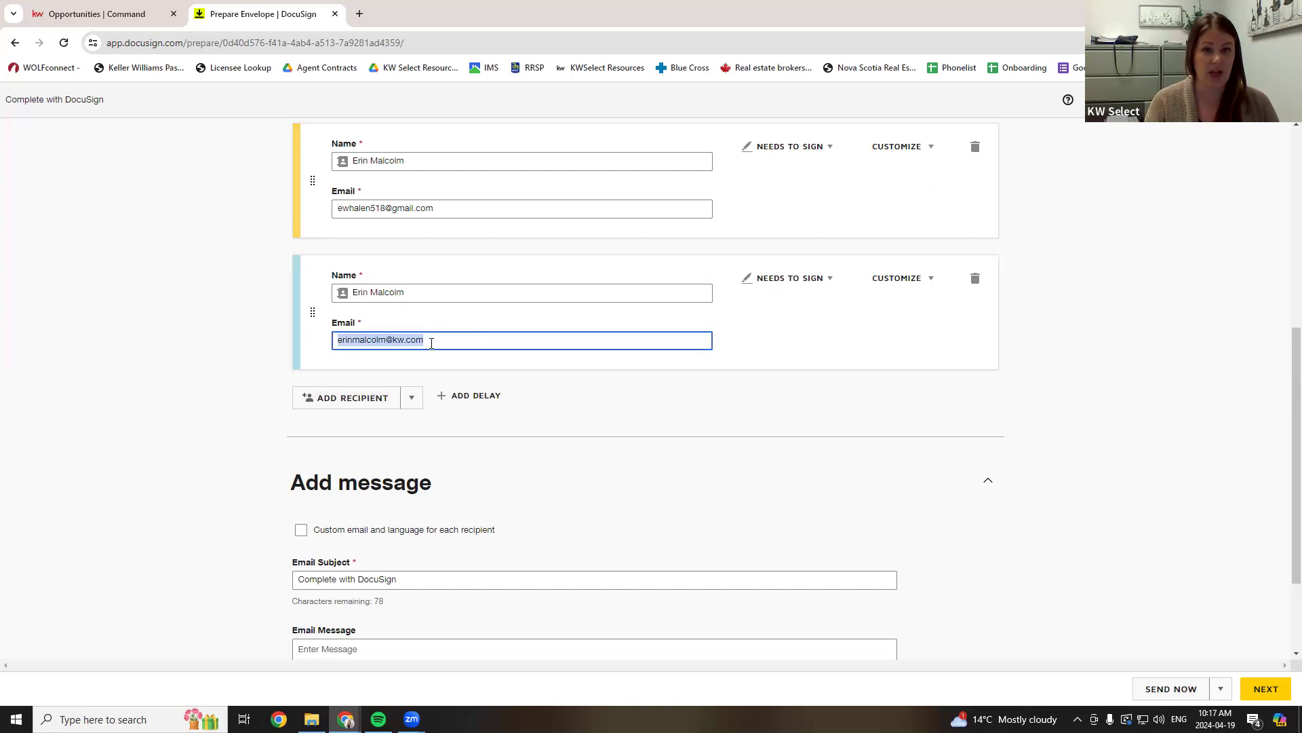
left_click(422, 291)
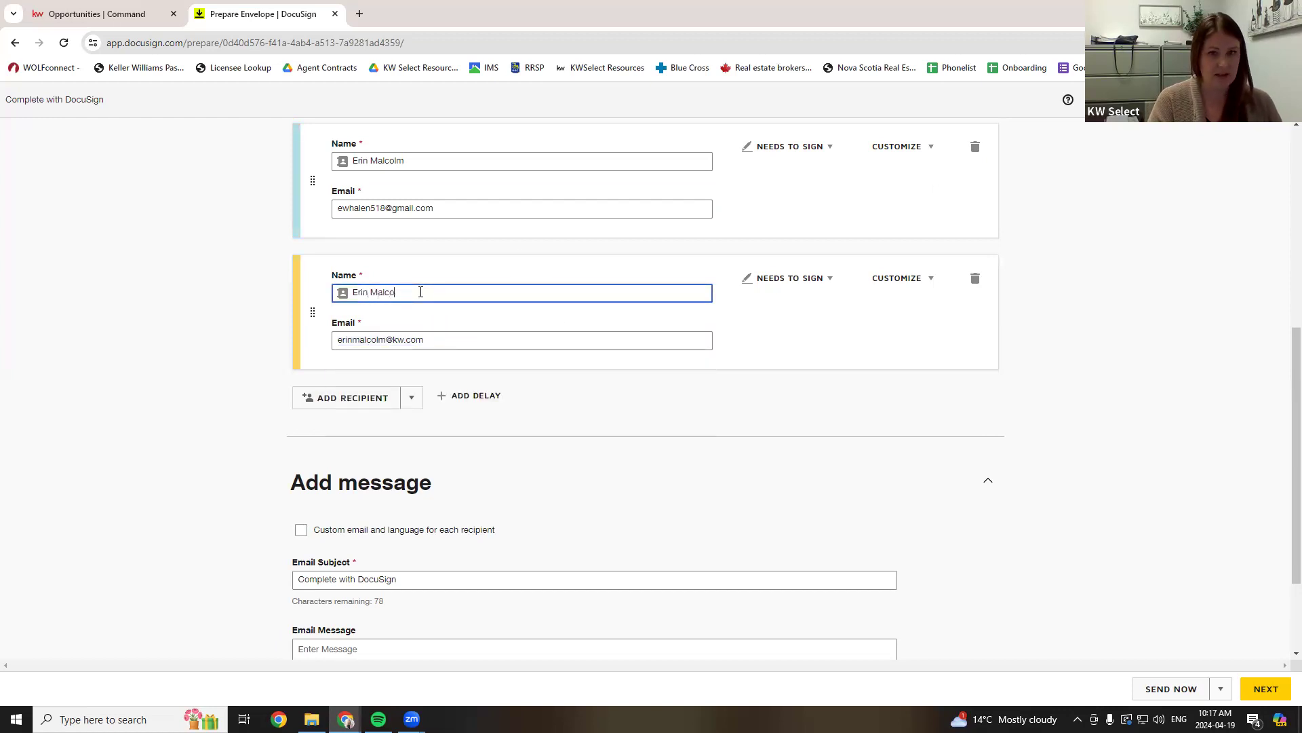
- Replace the first signer's name with the client's name and confirm that contact
left_click(427, 207)
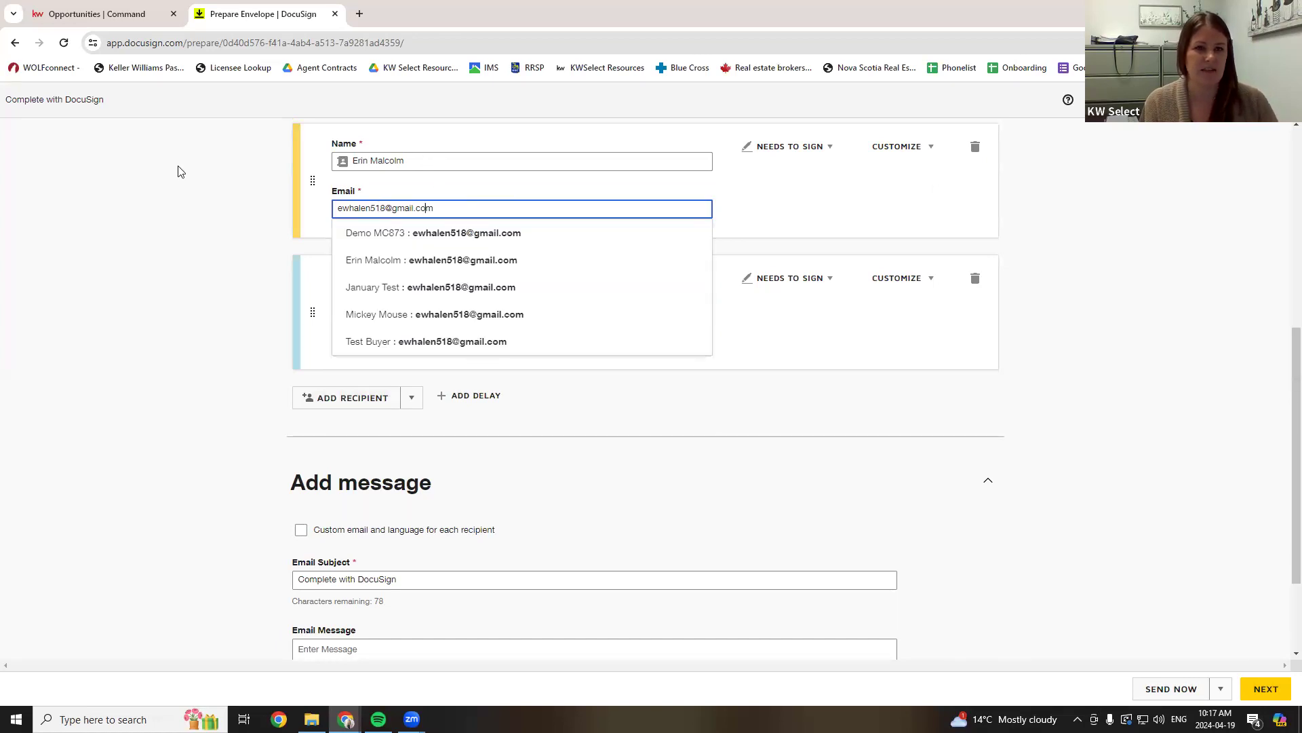
key("shift+Tab")
scroll(102, 285, "up", 1)
left_click(155, 311)
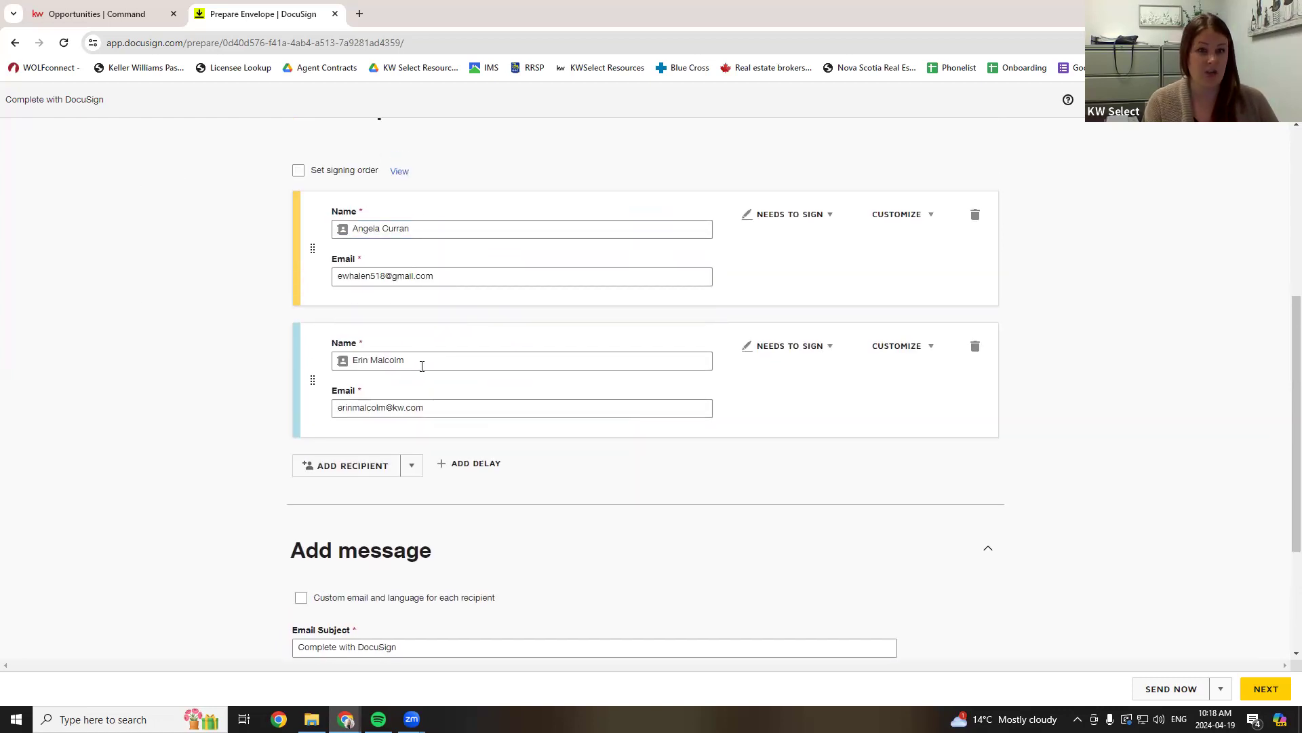
- Open the email message area and continue to the Add Fields page
scroll(485, 403, "down", 3)
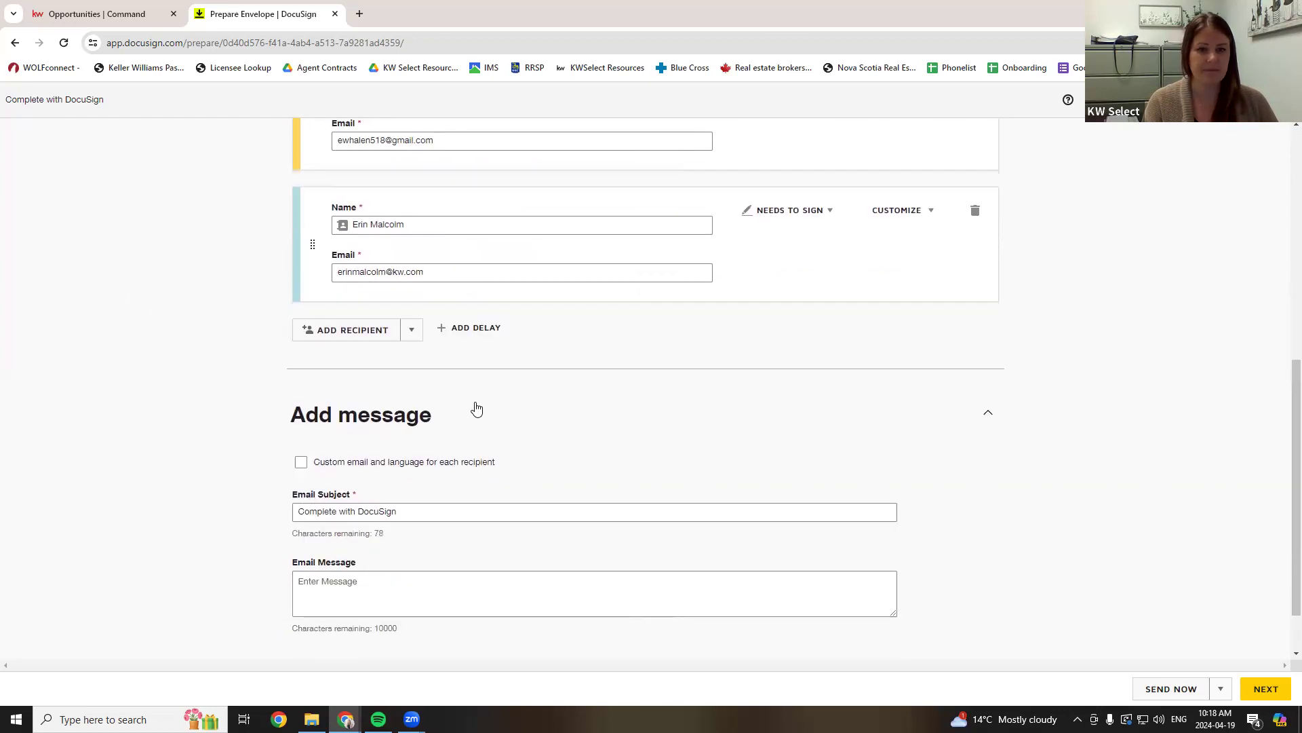
left_click(310, 510)
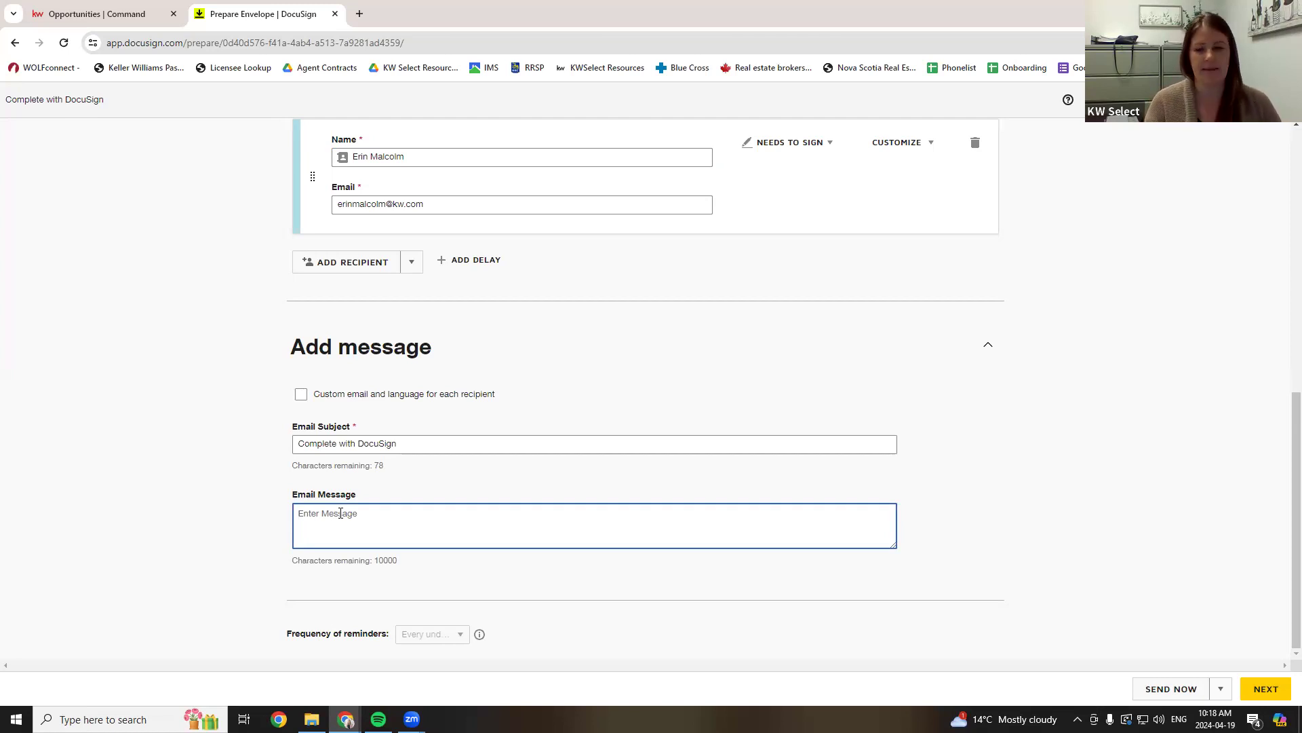
left_click(1252, 688)
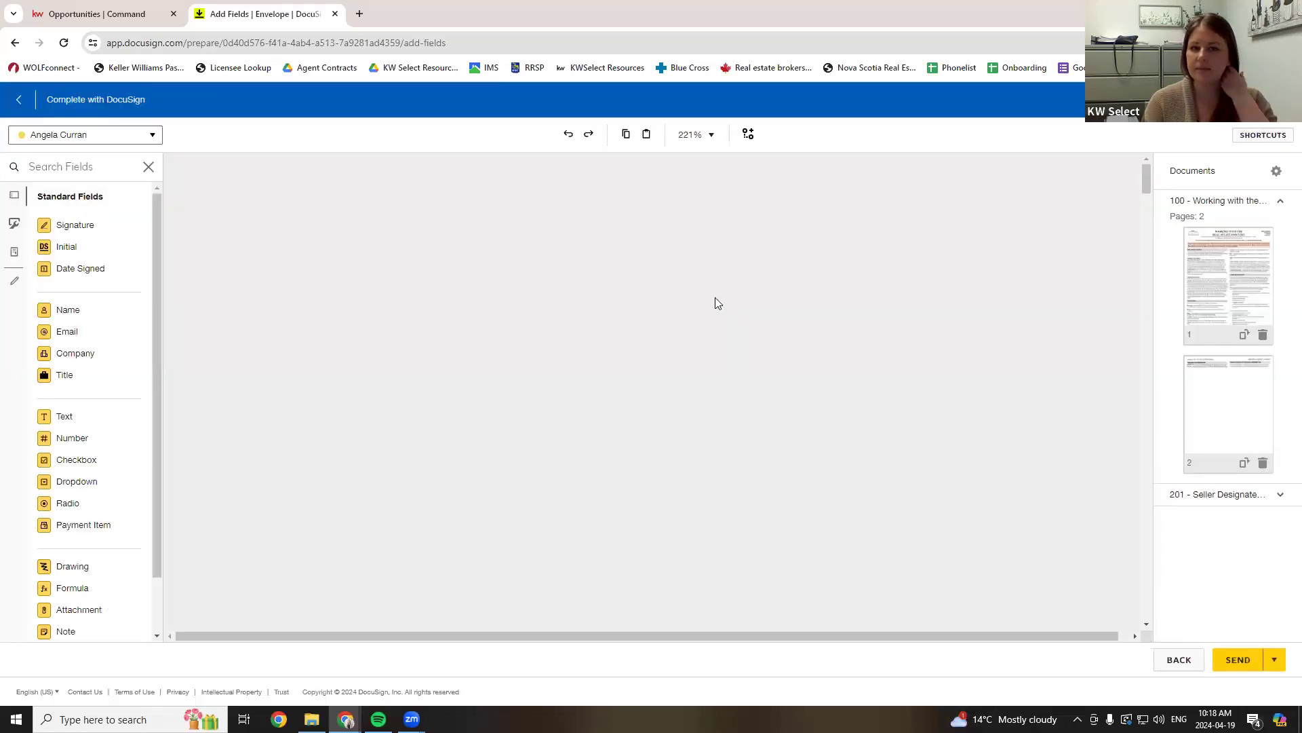
- Place an initials field and a Date Signed field at page 1's INITIALS line
scroll(628, 312, "down", 15)
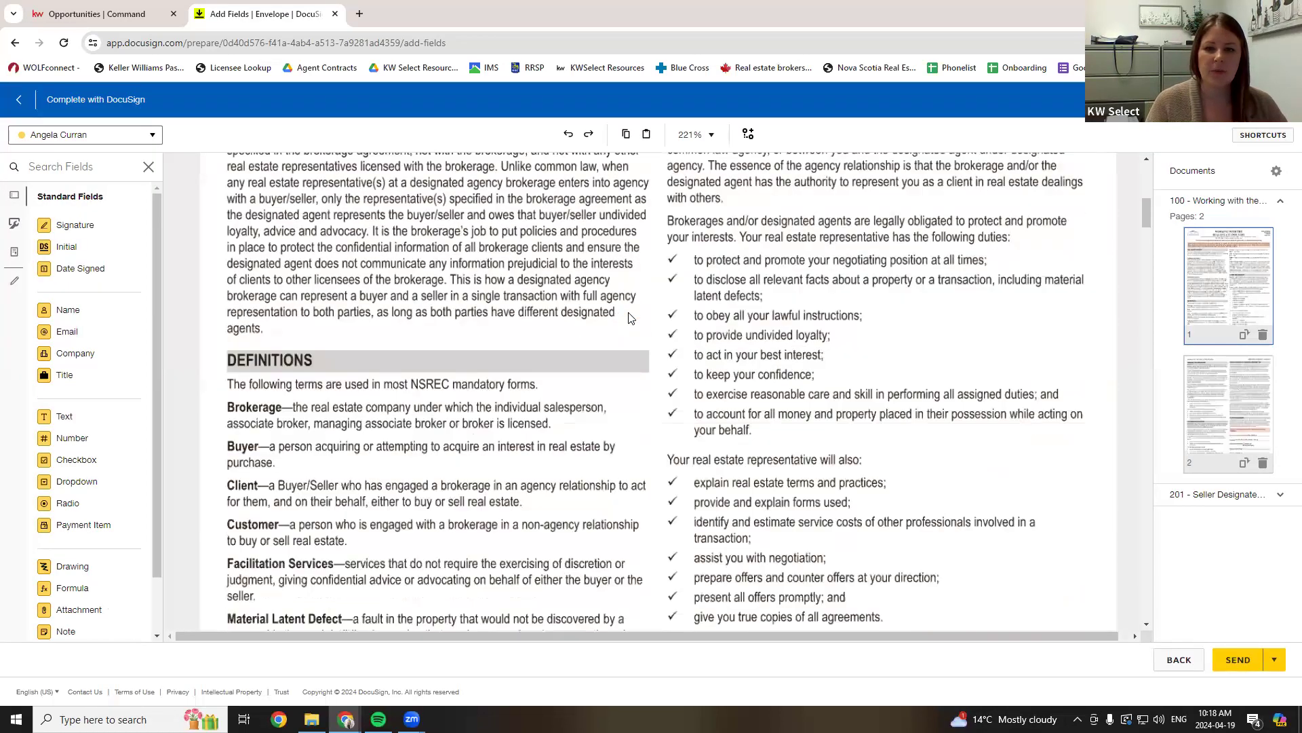
scroll(815, 364, "up", 2)
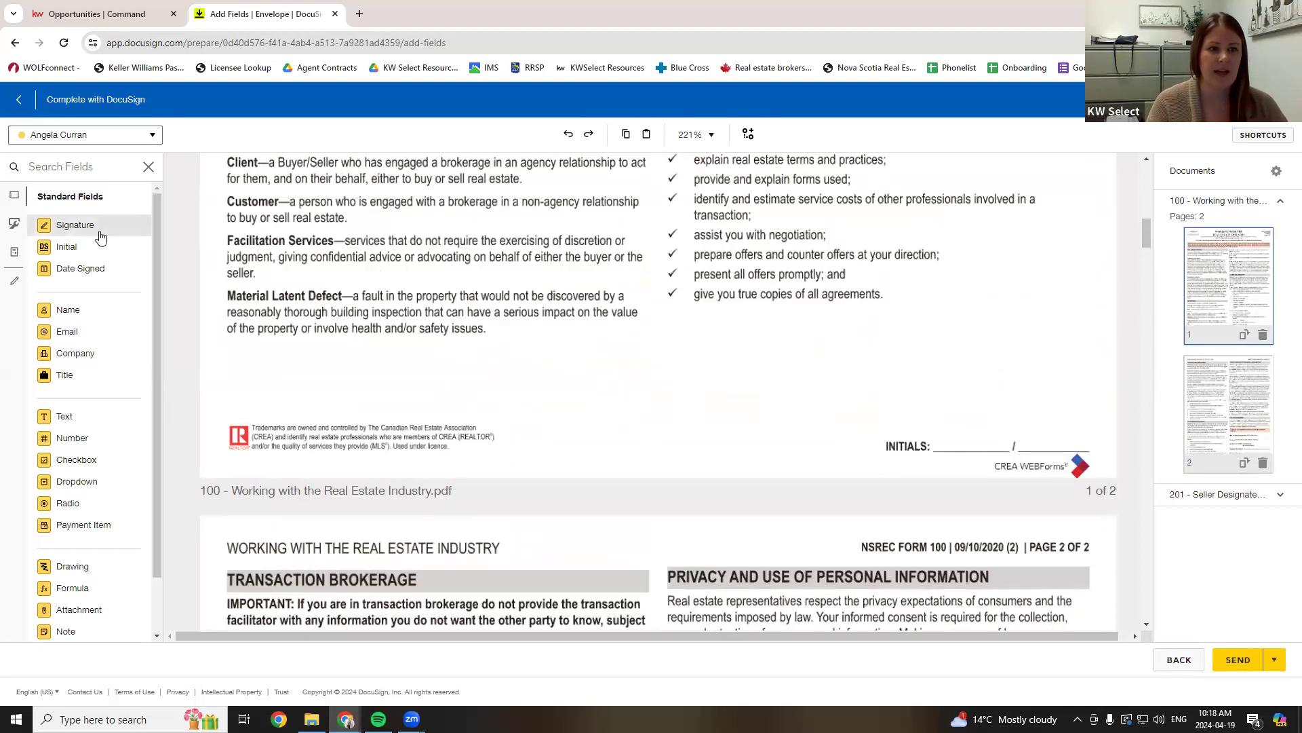
mouse_move(76, 250)
left_mouse_down()
mouse_move(1003, 434)
mouse_move(950, 400)
mouse_move(968, 414)
mouse_move(995, 398)
mouse_move(970, 417)
left_mouse_up()
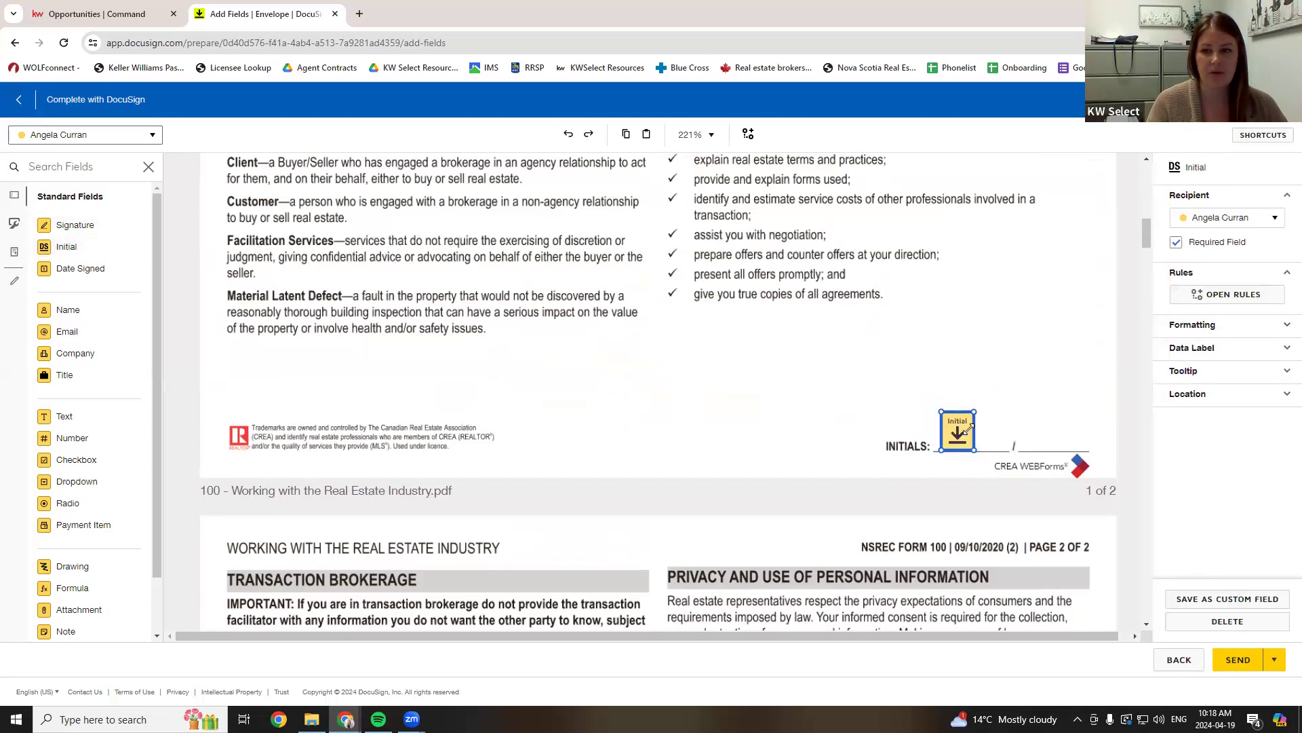
left_click(50, 139)
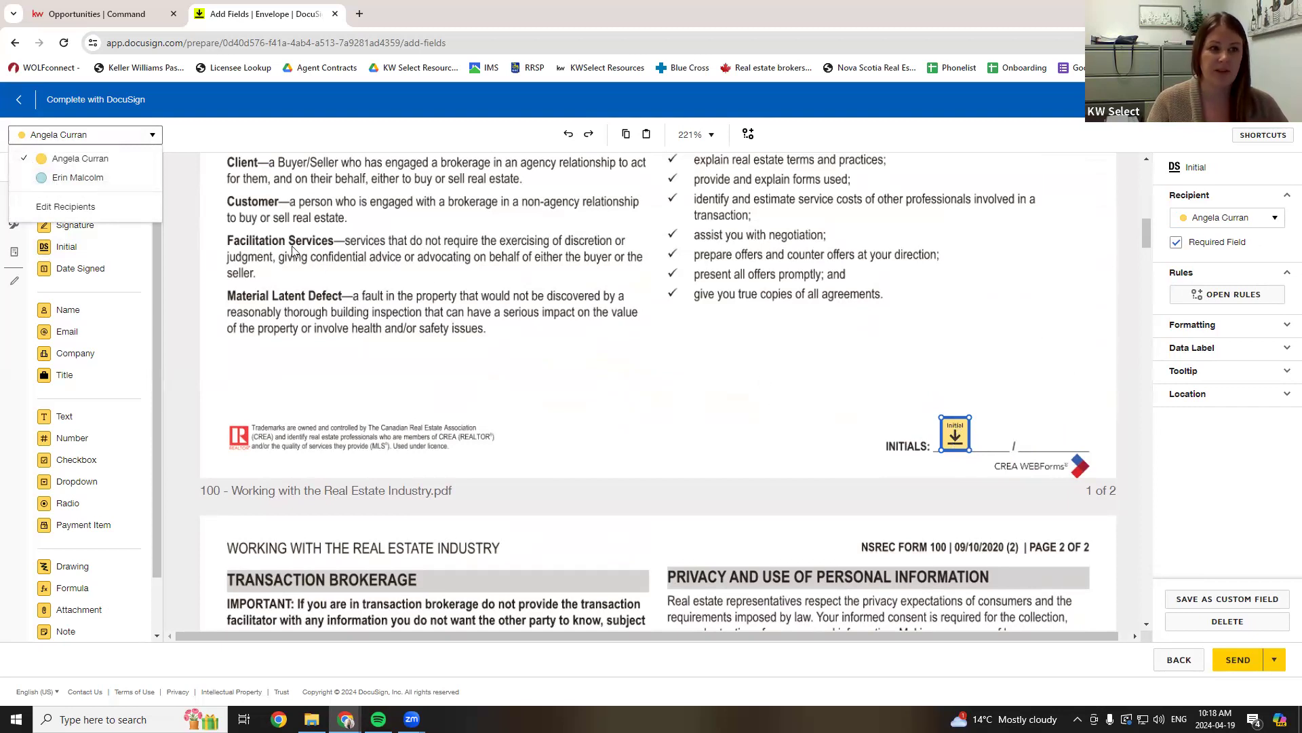
left_click(75, 136)
left_click_drag(65, 272, 849, 381)
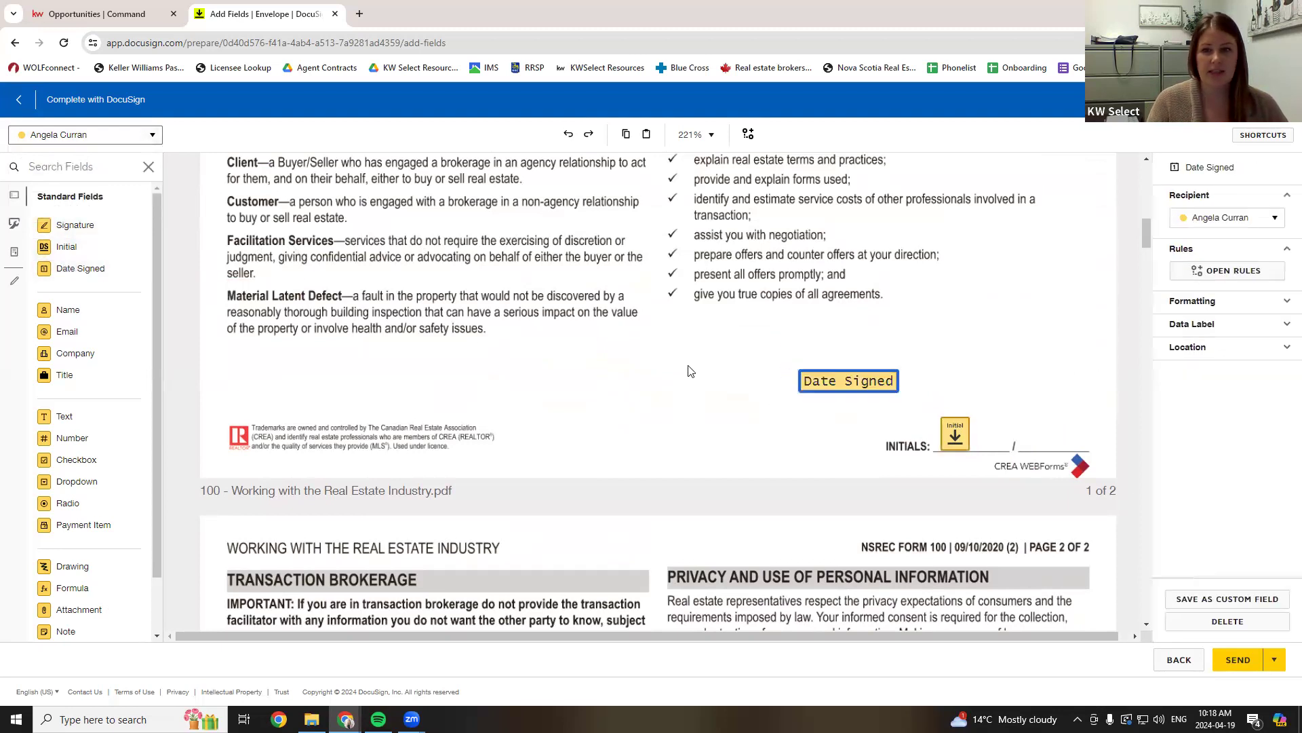
left_click(944, 370)
- Add a signature on page 2's Seller/Buyer line and a Date Signed field on its Date line
scroll(958, 375, "up", 1)
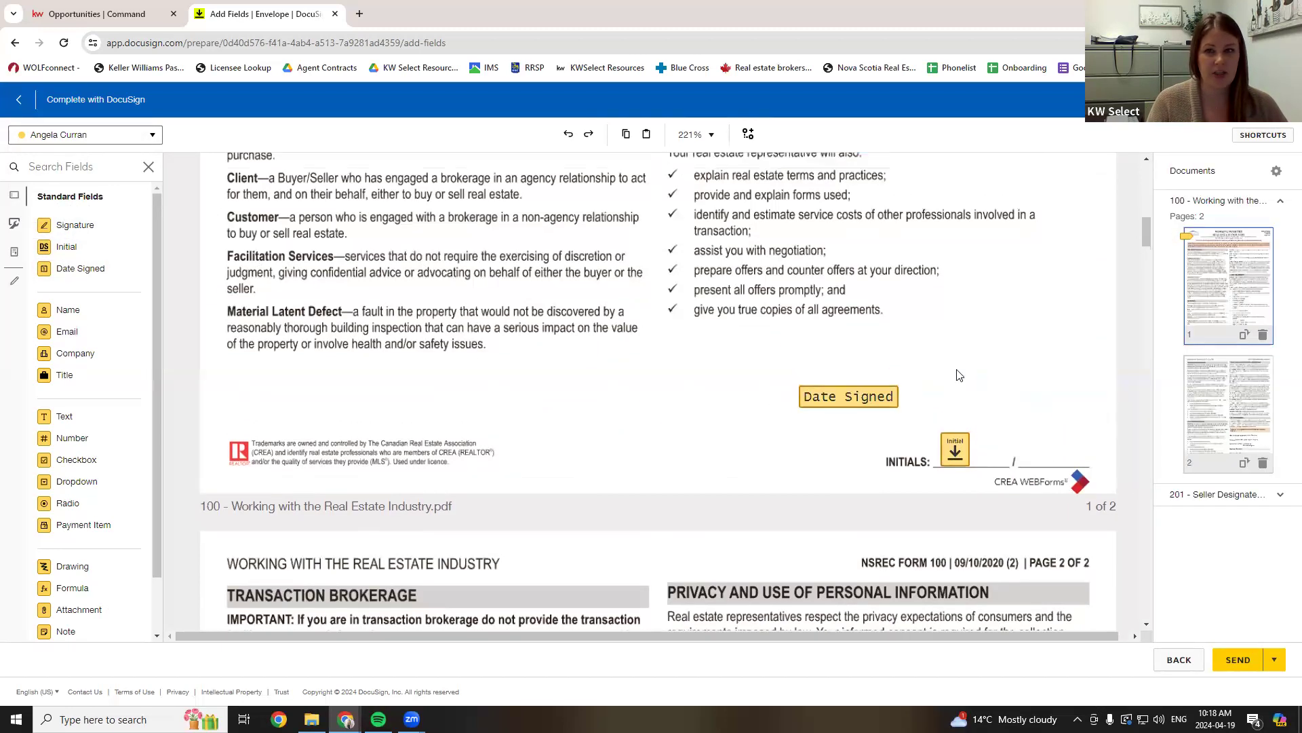
scroll(959, 375, "down", 7)
scroll(958, 373, "down", 4)
scroll(759, 361, "down", 2)
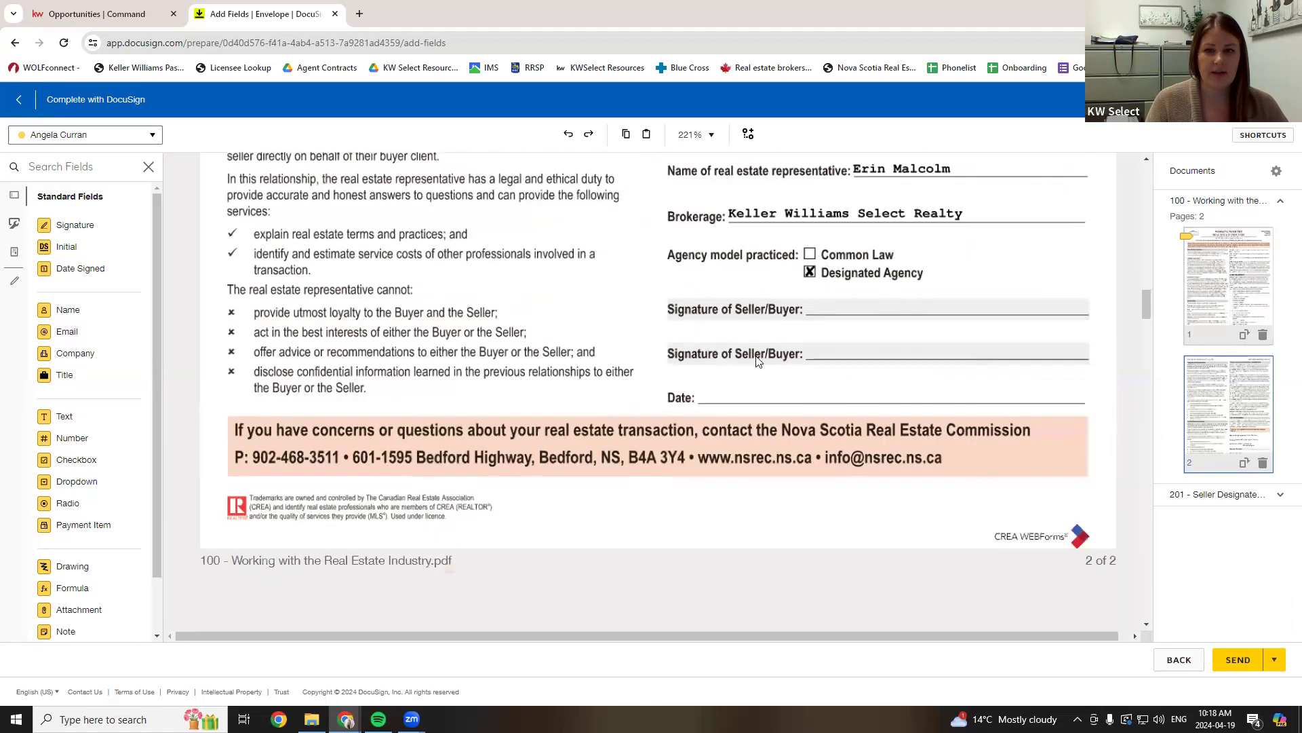
left_click(65, 225)
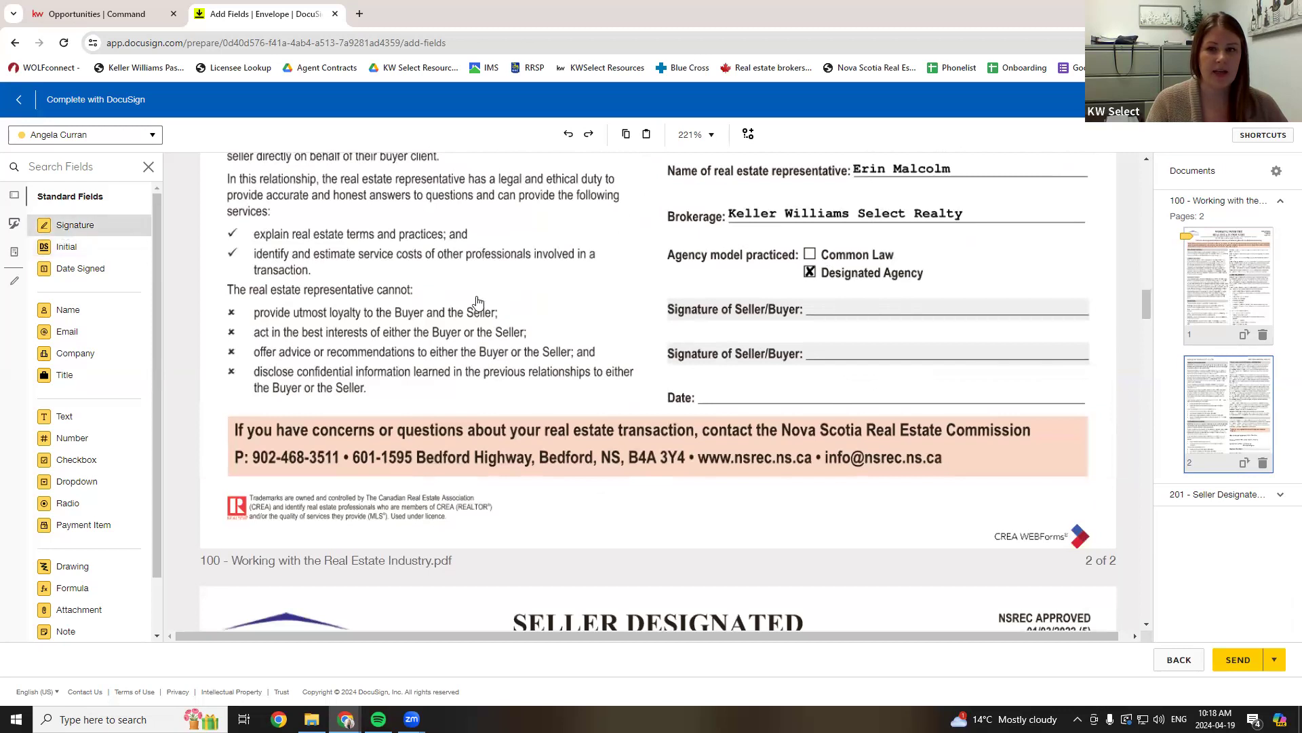
left_click(853, 311)
left_click_drag(889, 334, 853, 313)
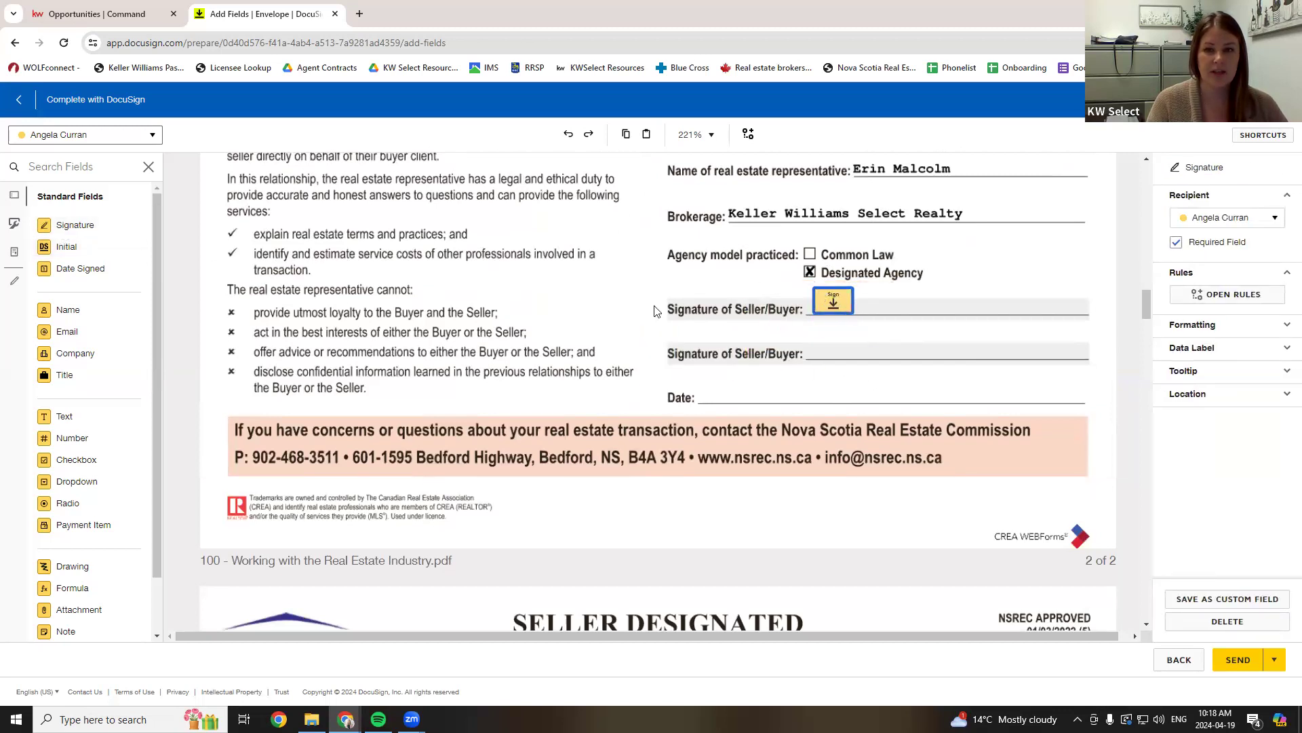
left_click(76, 268)
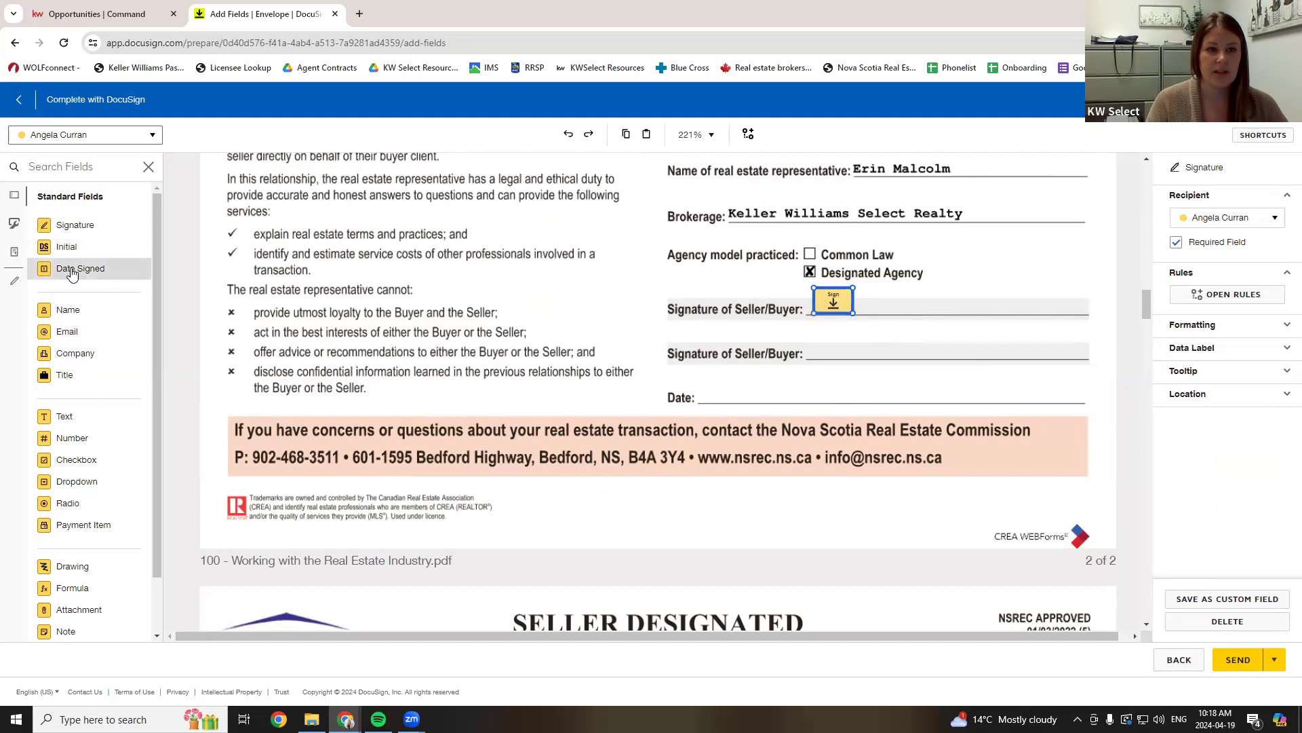
left_click(702, 383)
scroll(519, 337, "down", 5)
scroll(519, 337, "down", 15)
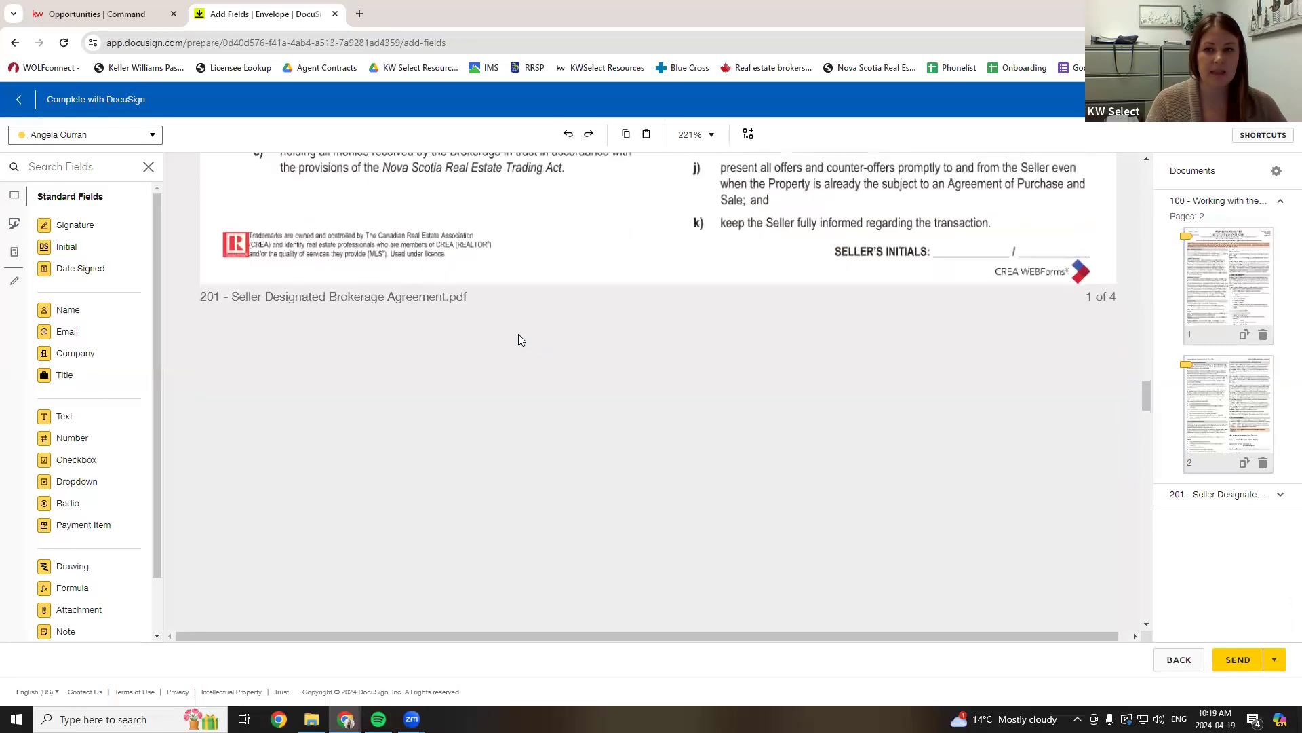
- Place initial and Date Signed fields at page 1's Seller's Initials line and select both
scroll(519, 339, "up", 2)
left_click(66, 247)
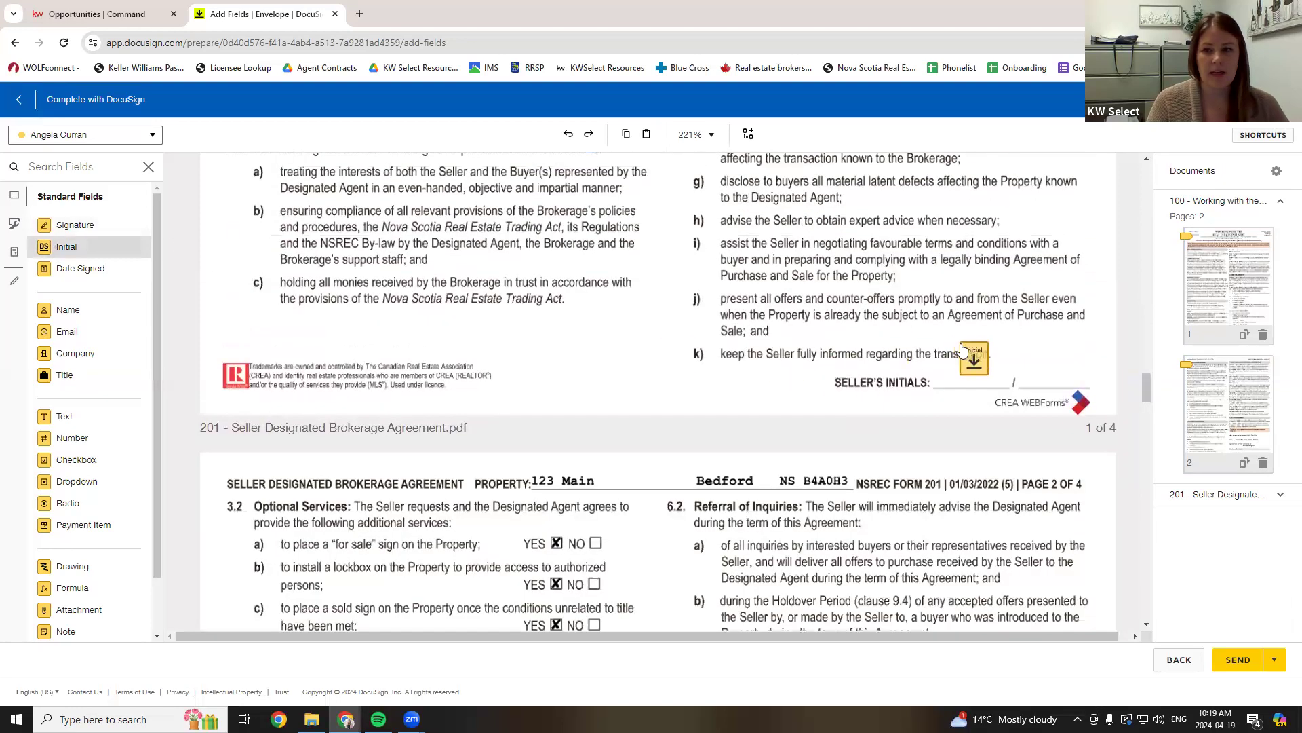
left_click(957, 357)
left_click(80, 268)
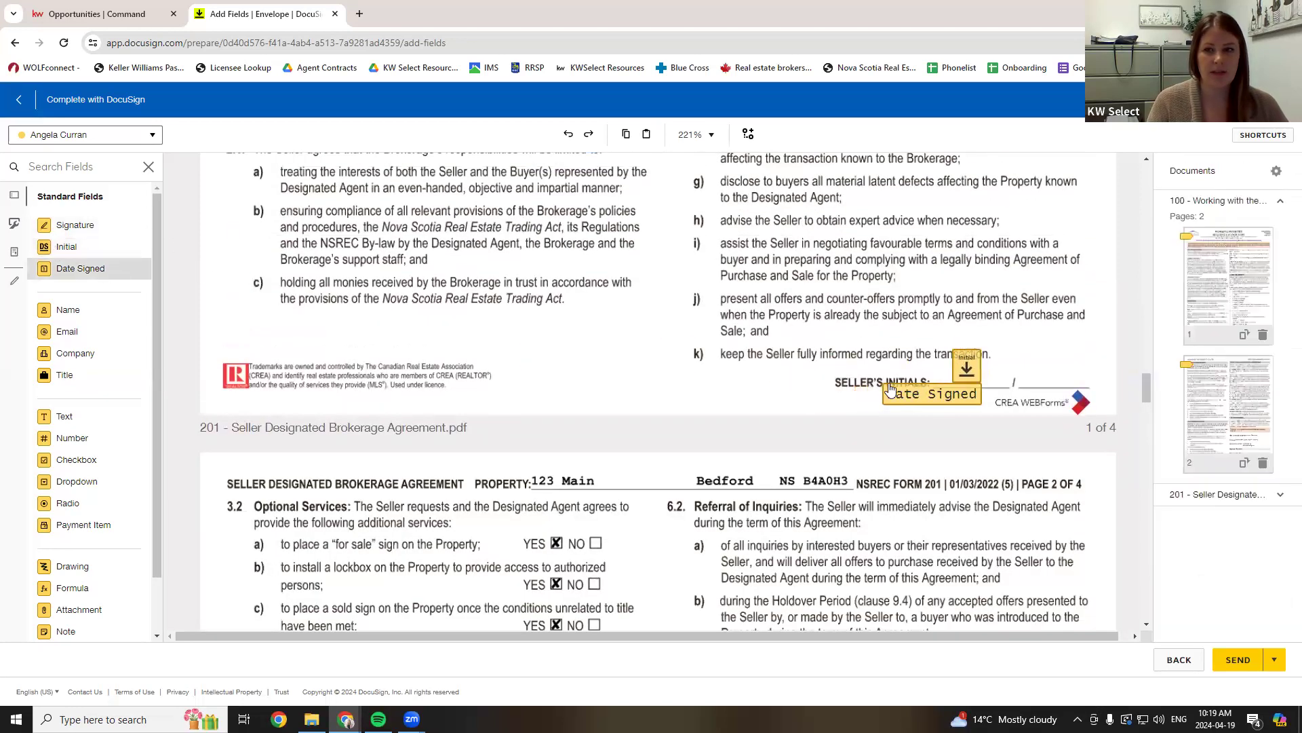
left_click(881, 401)
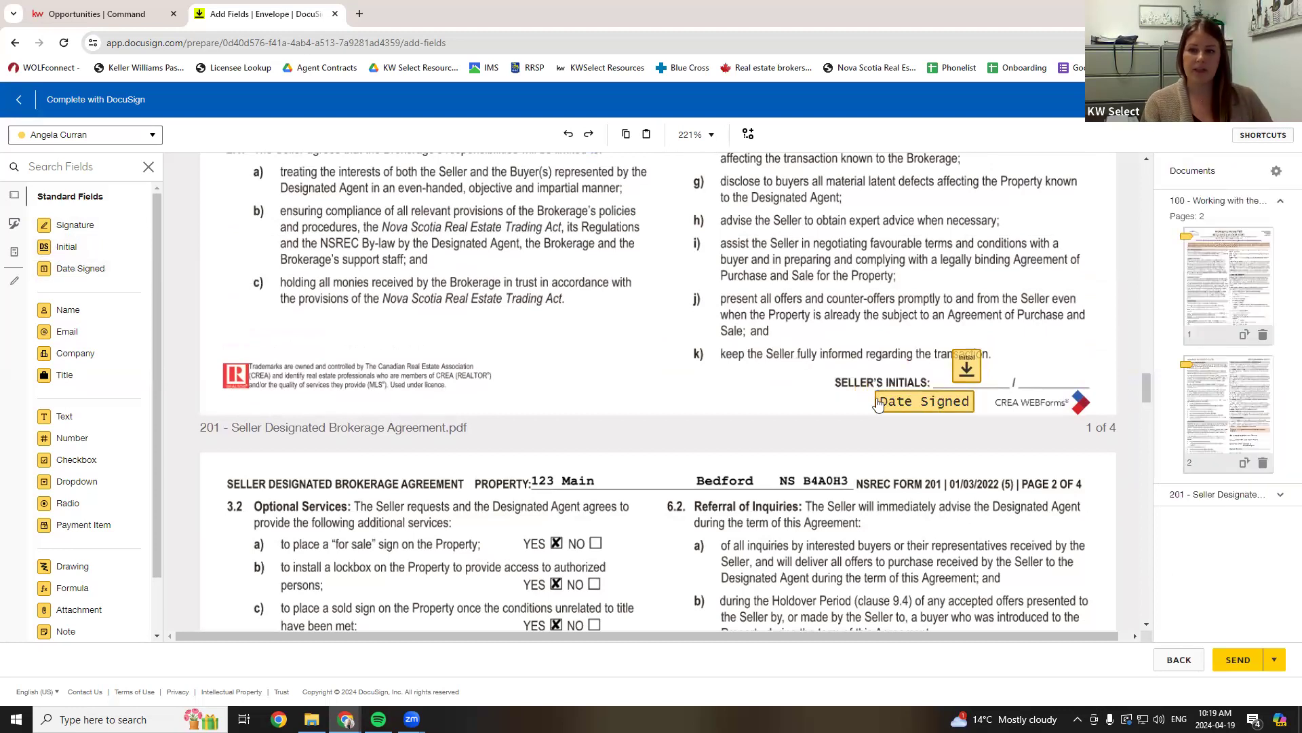
left_click_drag(879, 403, 791, 404)
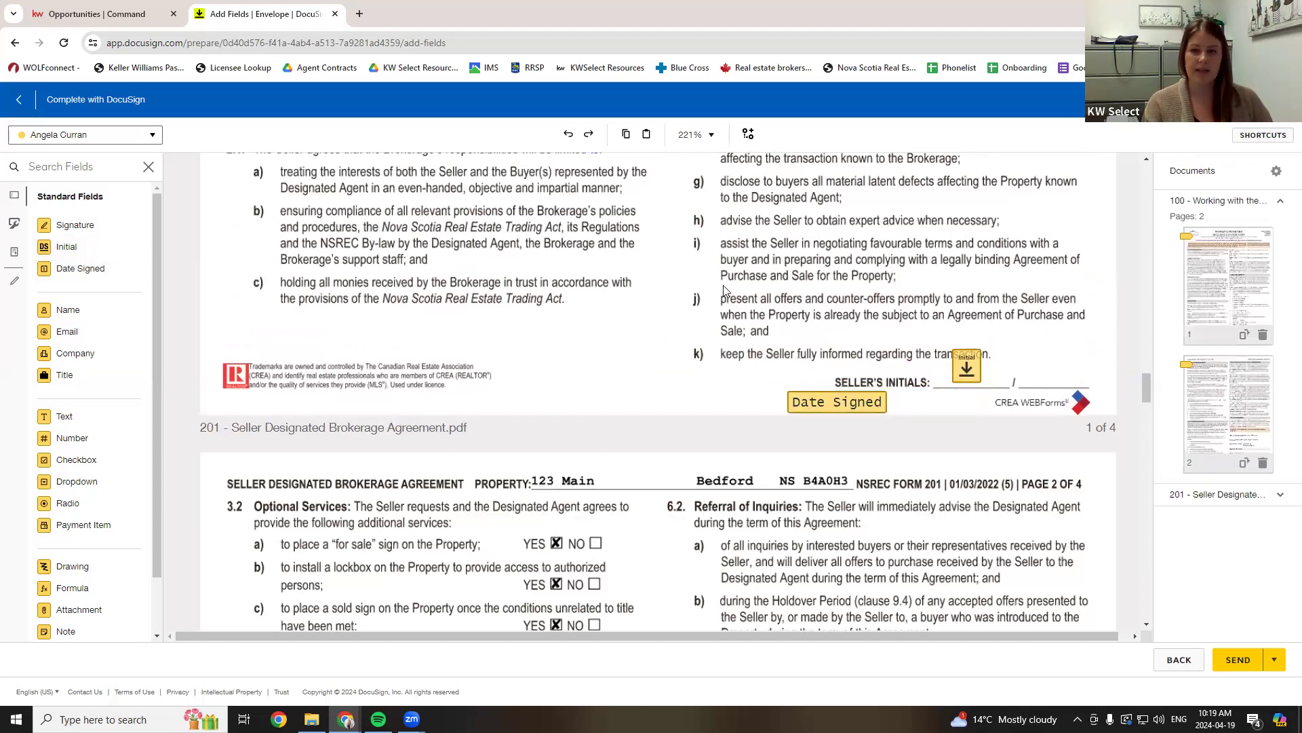
left_click_drag(721, 288, 1002, 426)
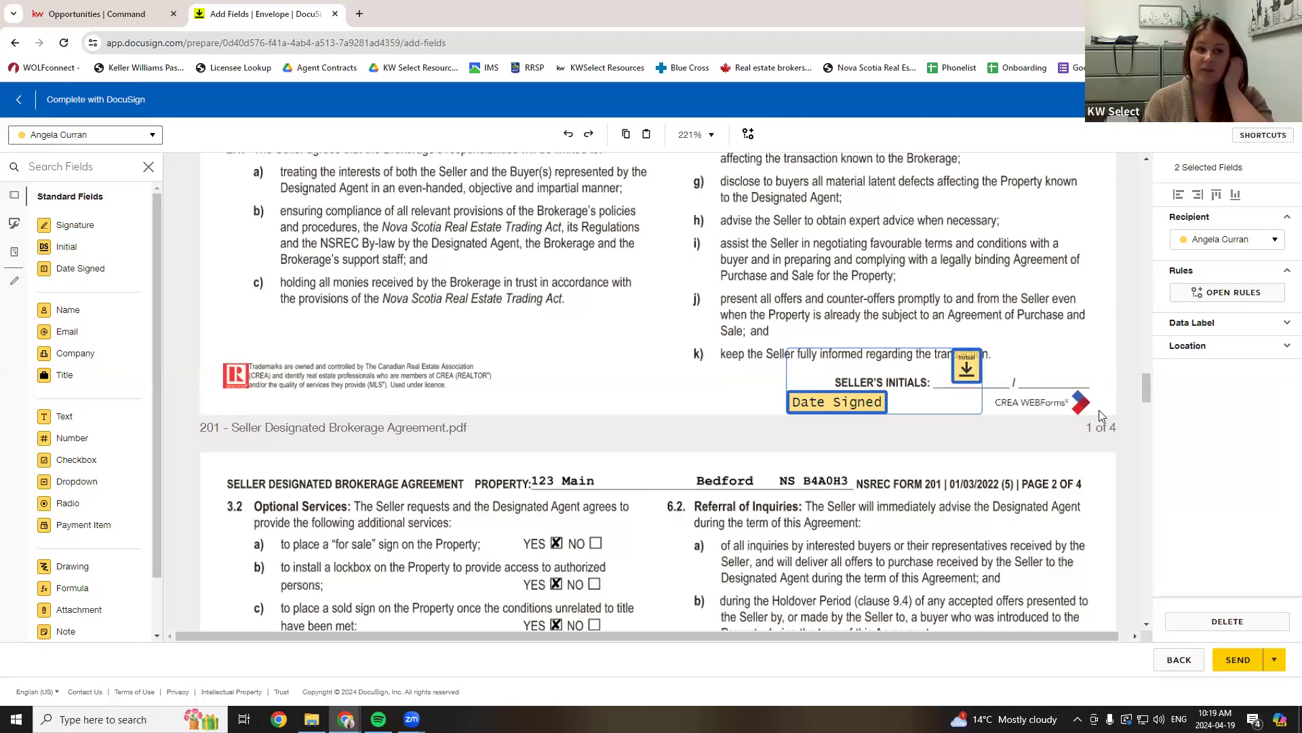
- Paste the initial and Date Signed fields onto pages 2 and 3
scroll(997, 359, "down", 5)
scroll(994, 359, "down", 15)
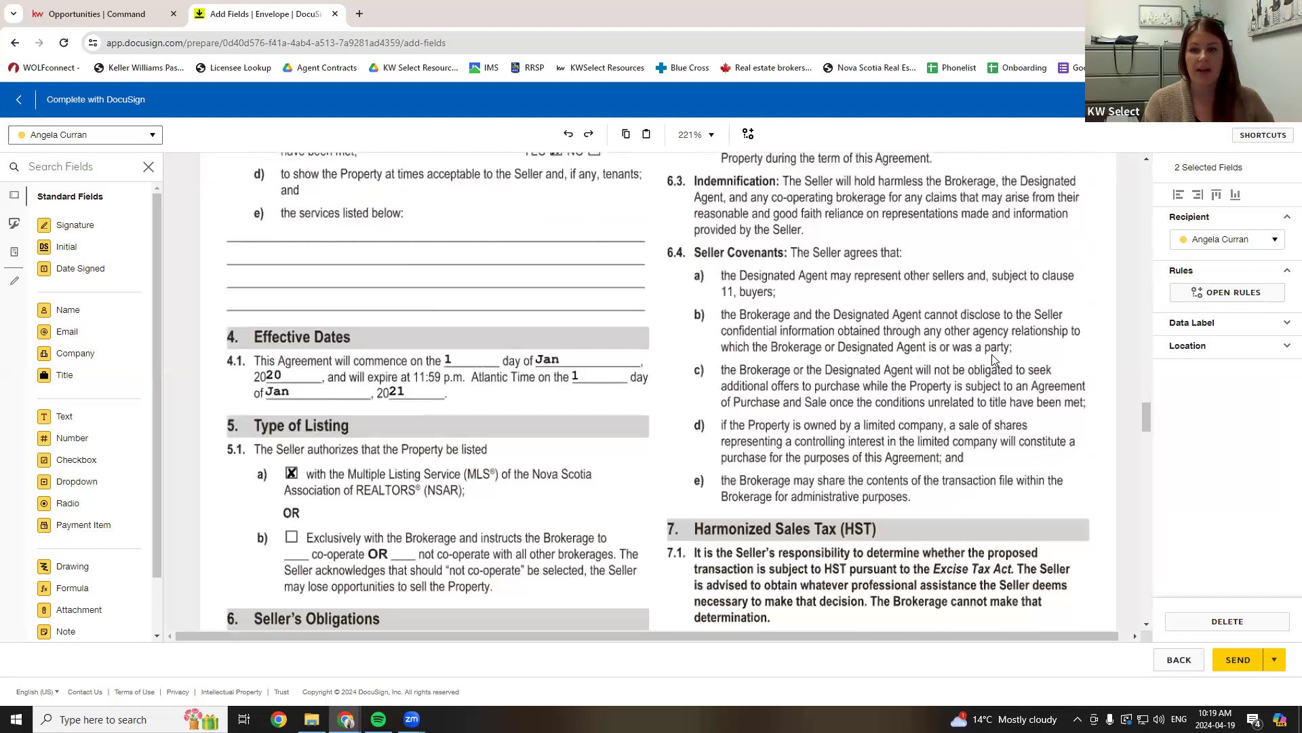
scroll(1055, 364, "up", 3)
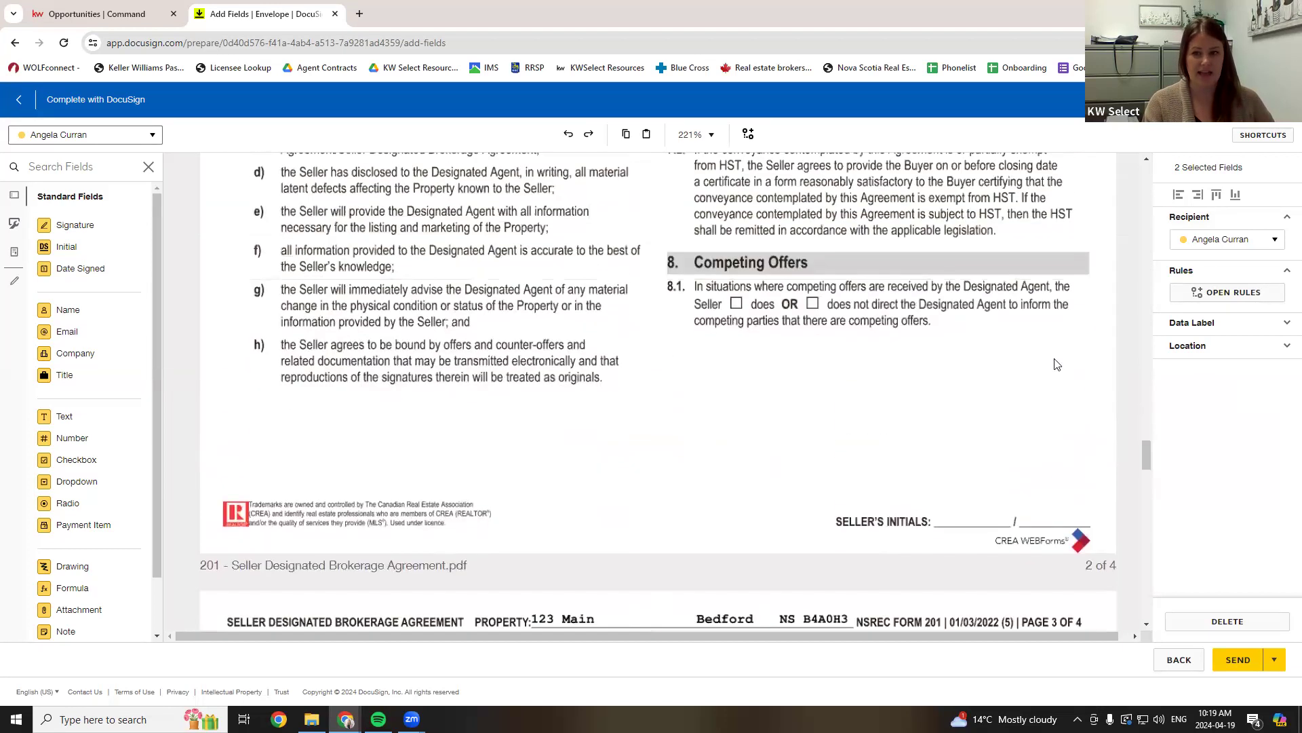
key("ctrl+v")
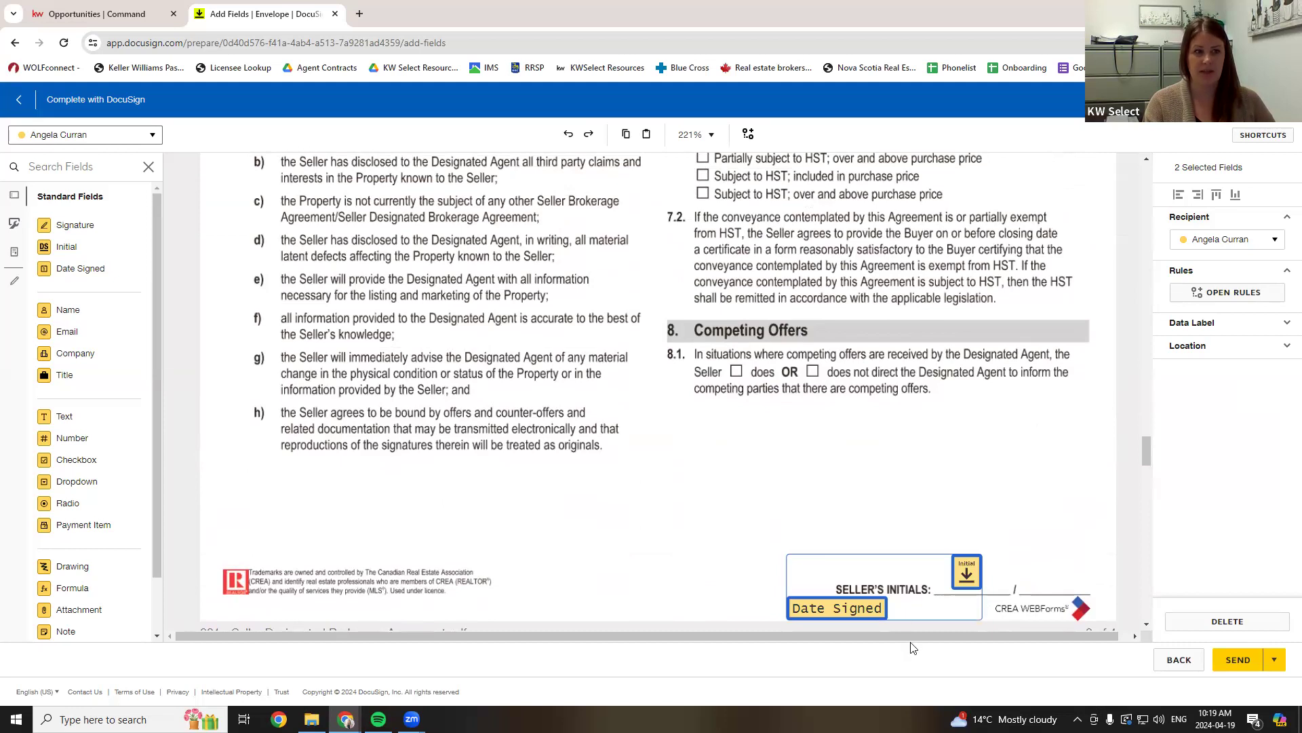
scroll(909, 428, "down", 15)
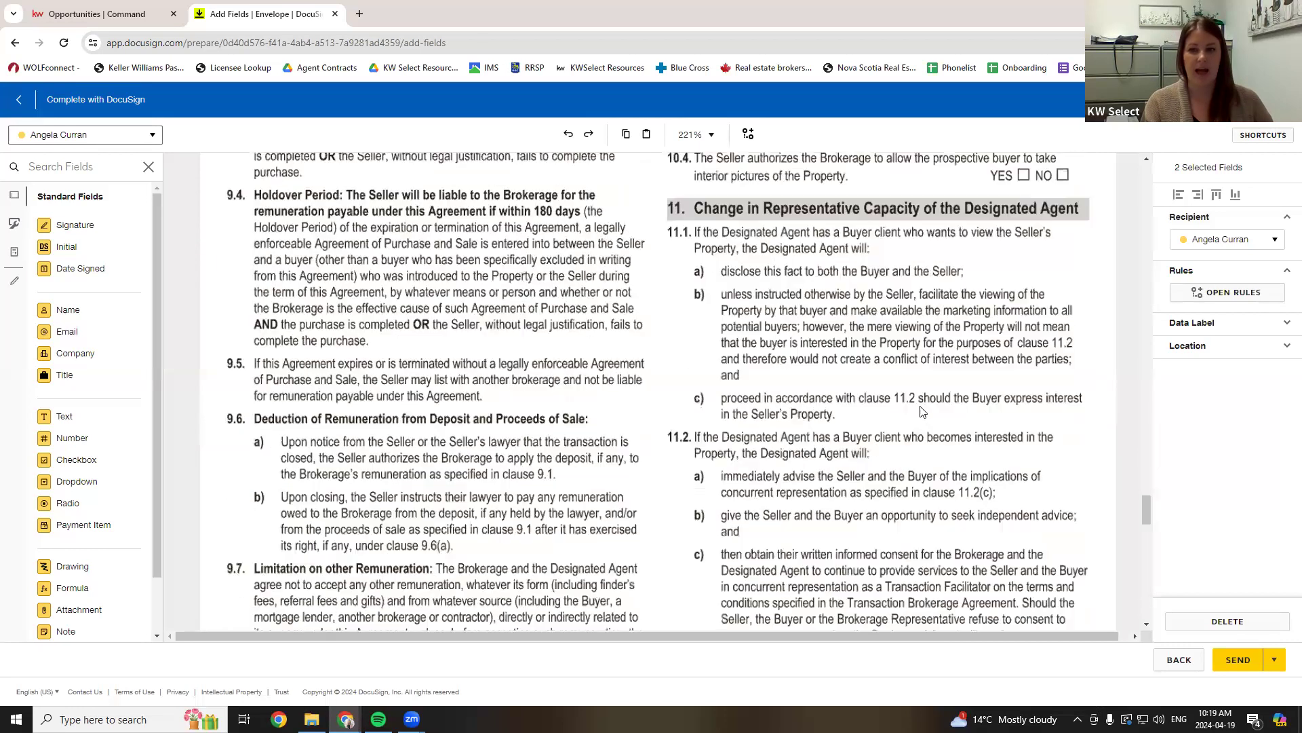
scroll(922, 412, "down", 6)
scroll(923, 412, "up", 1)
key("ctrl+v")
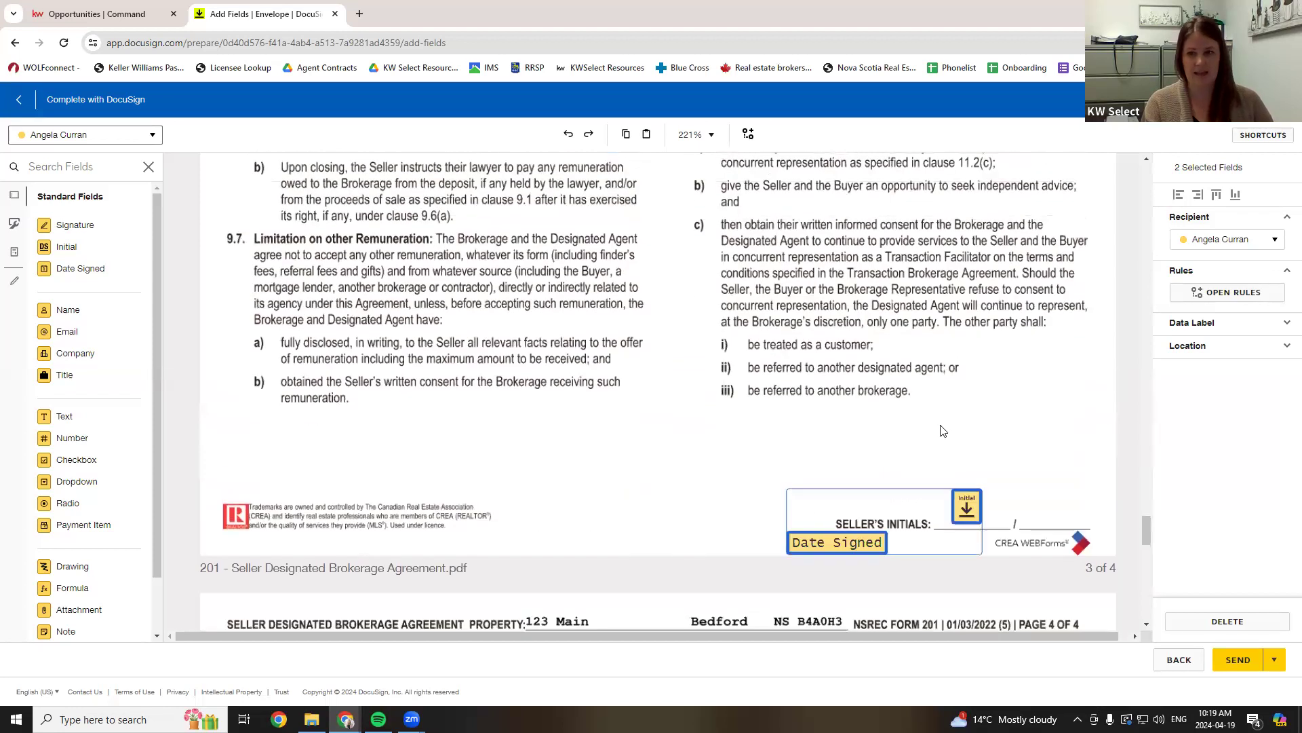
scroll(893, 425, "down", 20)
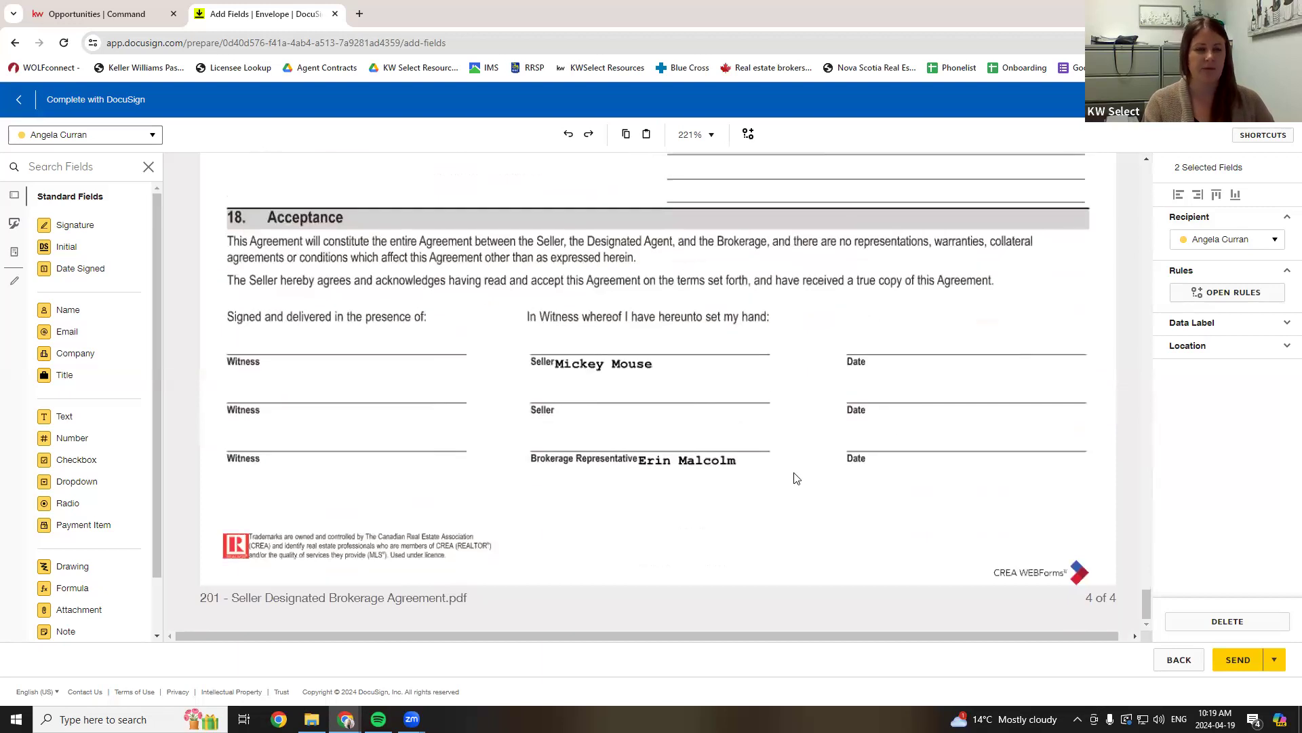
- Add Signature and Date Signed fields for the Seller and the Brokerage Representative on page 4
mouse_move(95, 232)
left_mouse_down()
mouse_move(290, 262)
mouse_move(535, 343)
mouse_move(533, 331)
left_mouse_up()
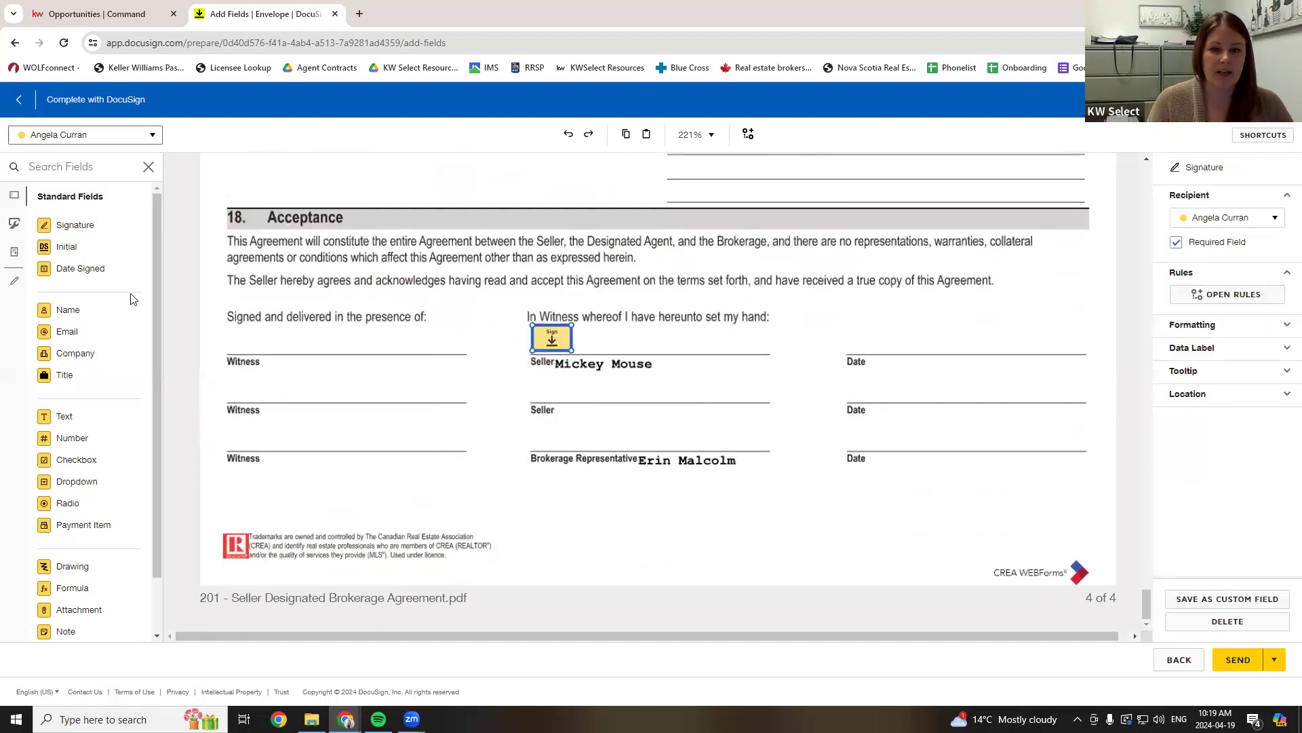
mouse_move(80, 268)
left_mouse_down()
mouse_move(864, 340)
mouse_move(848, 335)
left_mouse_up()
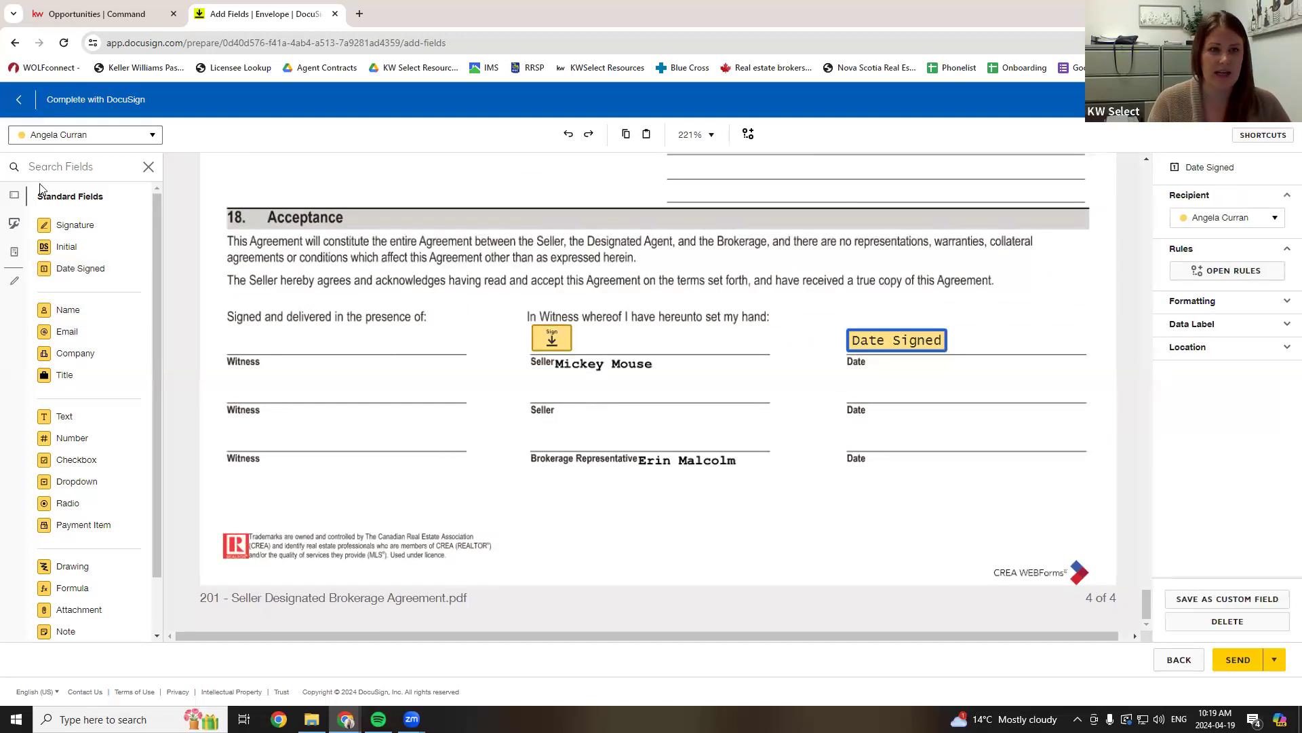
left_click(45, 146)
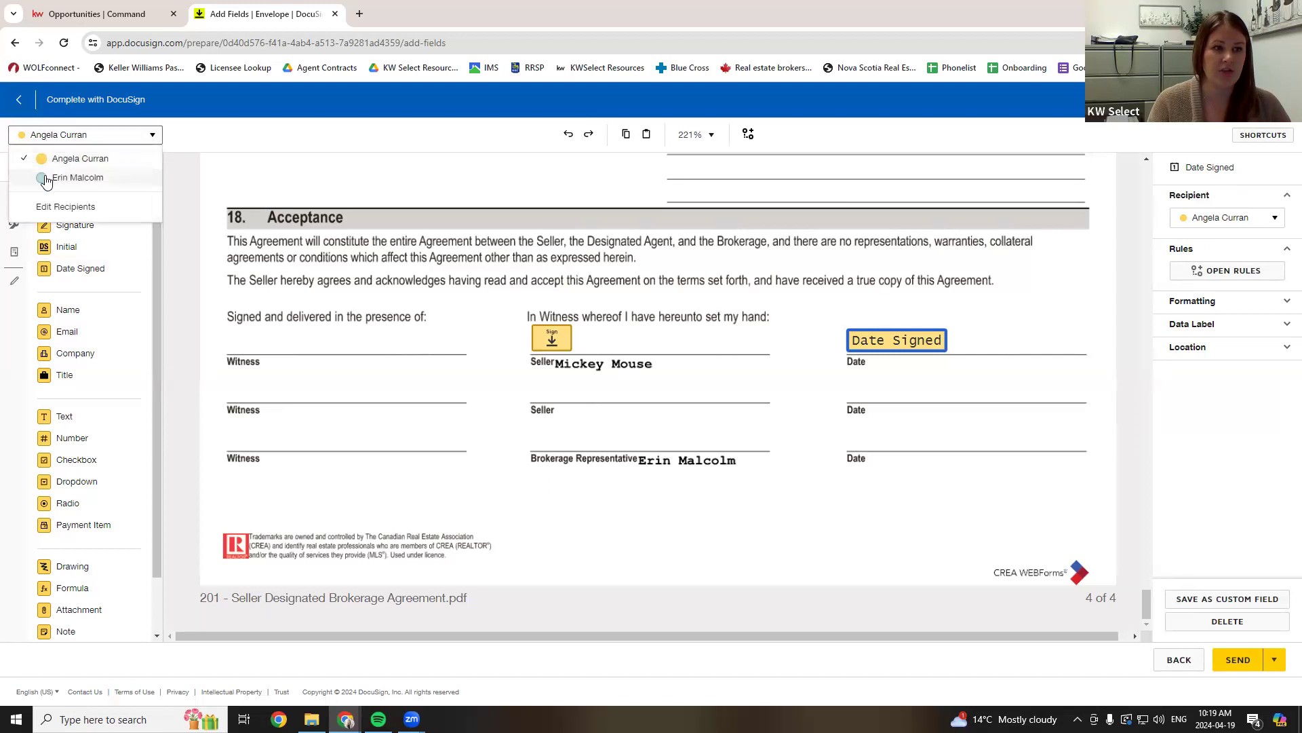
left_click(47, 177)
mouse_move(47, 218)
left_mouse_down()
mouse_move(314, 363)
mouse_move(548, 438)
left_mouse_up()
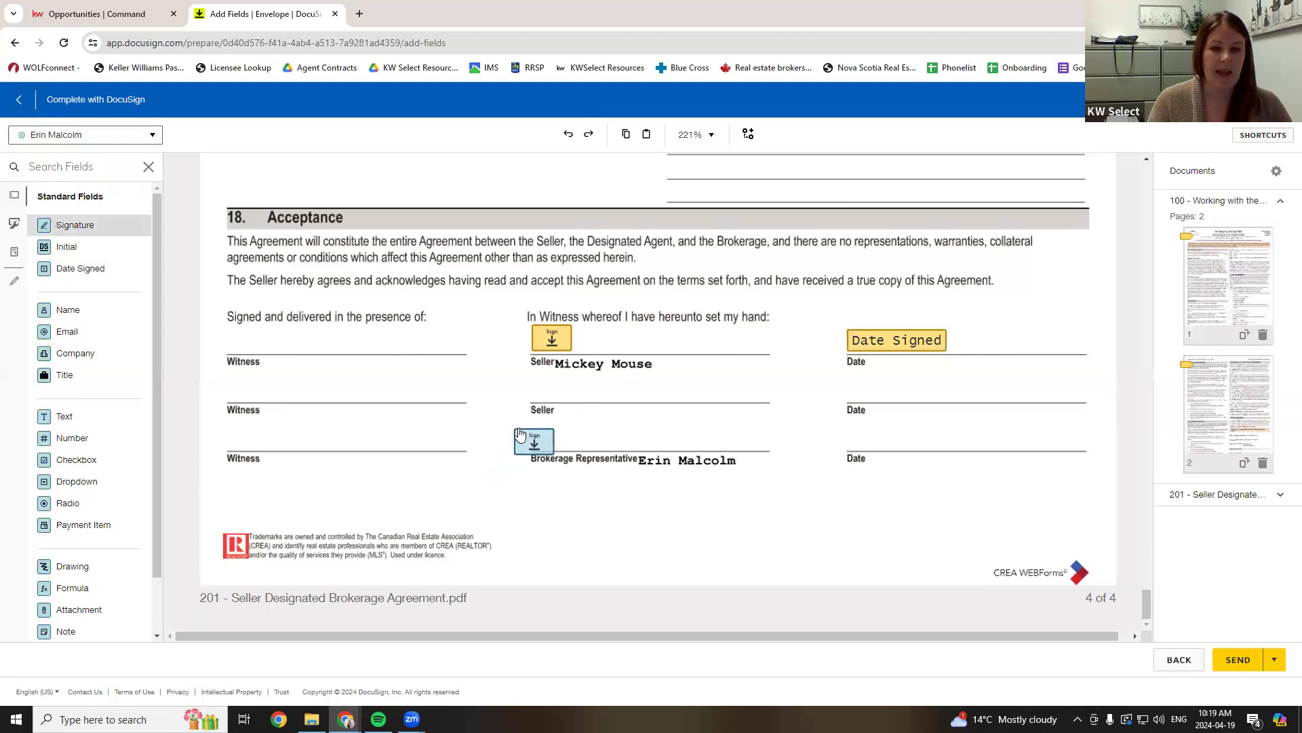
left_click_drag(75, 268, 845, 430)
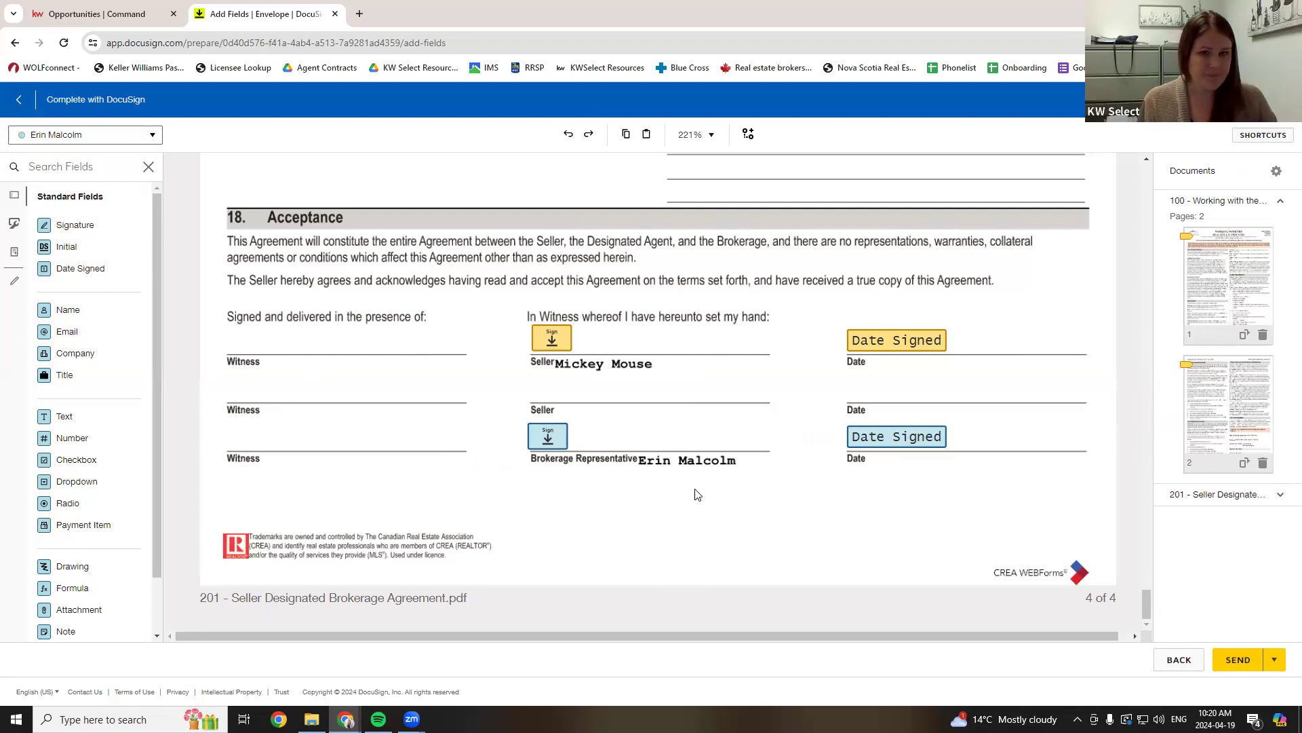
scroll(694, 495, "up", 5)
scroll(695, 495, "up", 10)
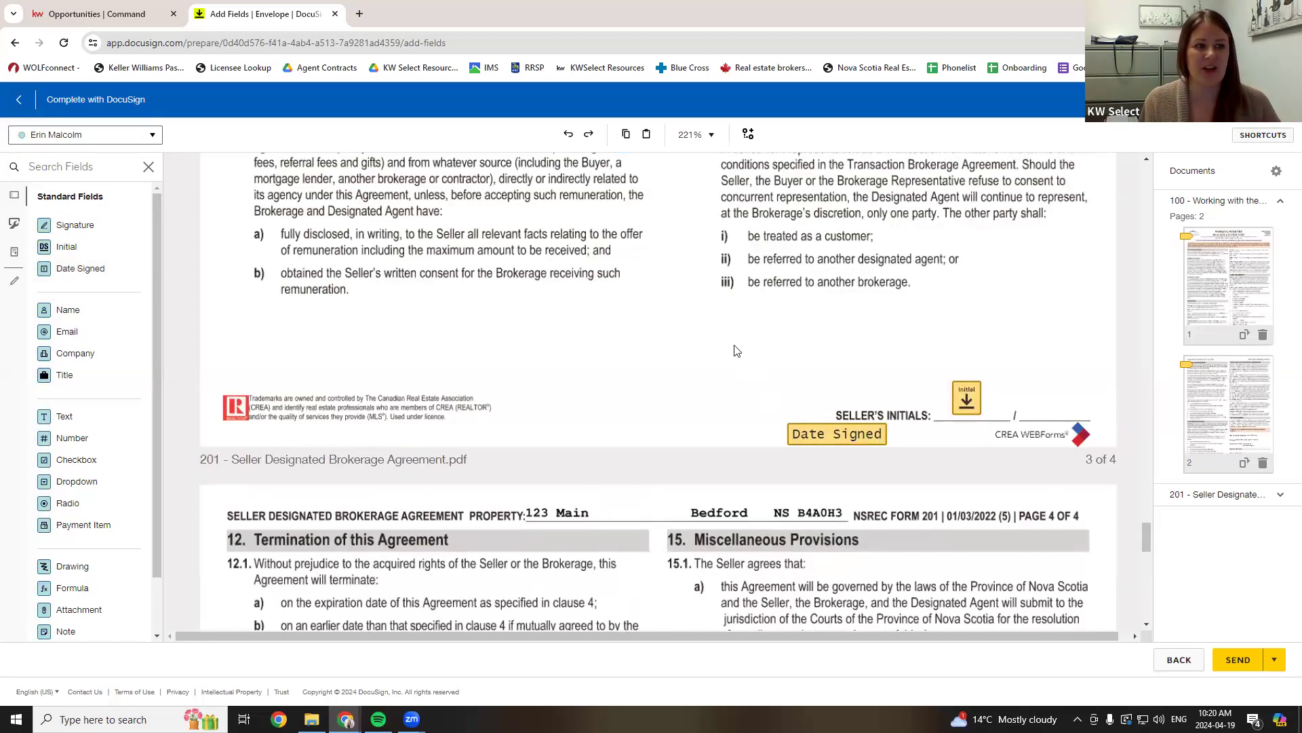
scroll(670, 523, "down", 5)
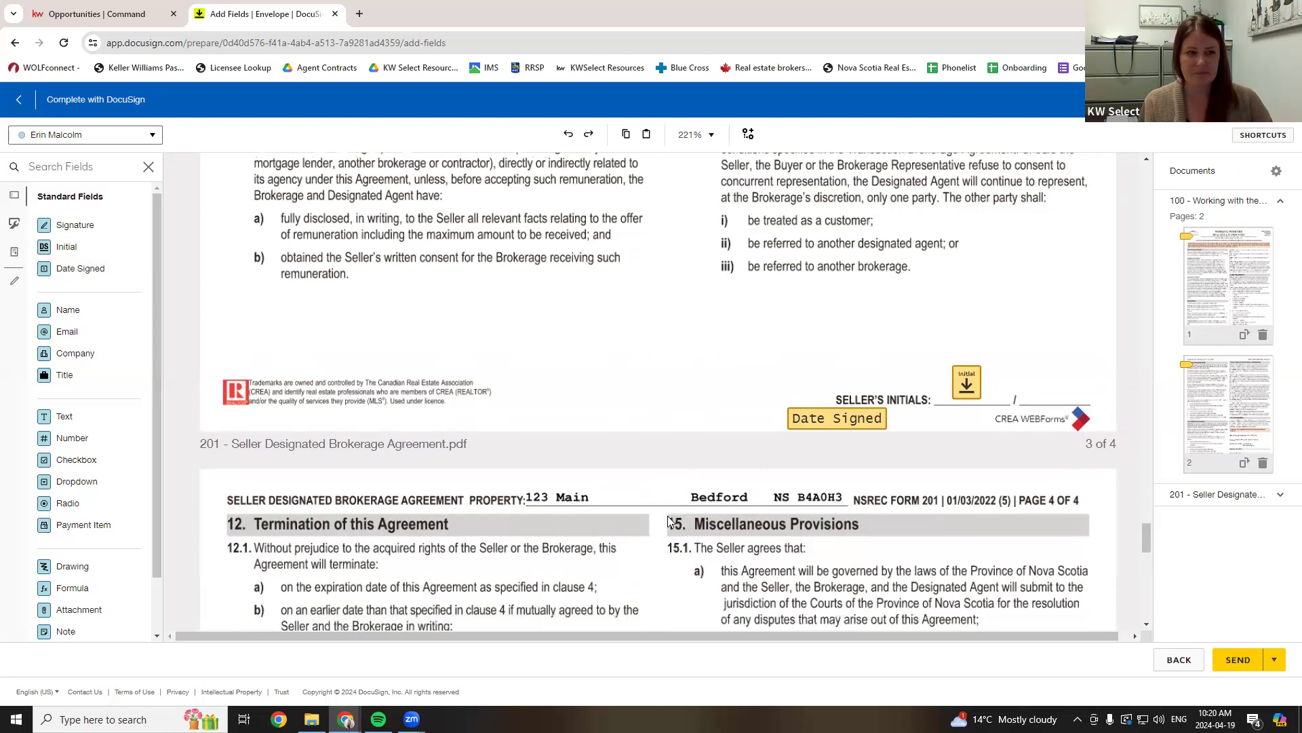
scroll(668, 521, "down", 10)
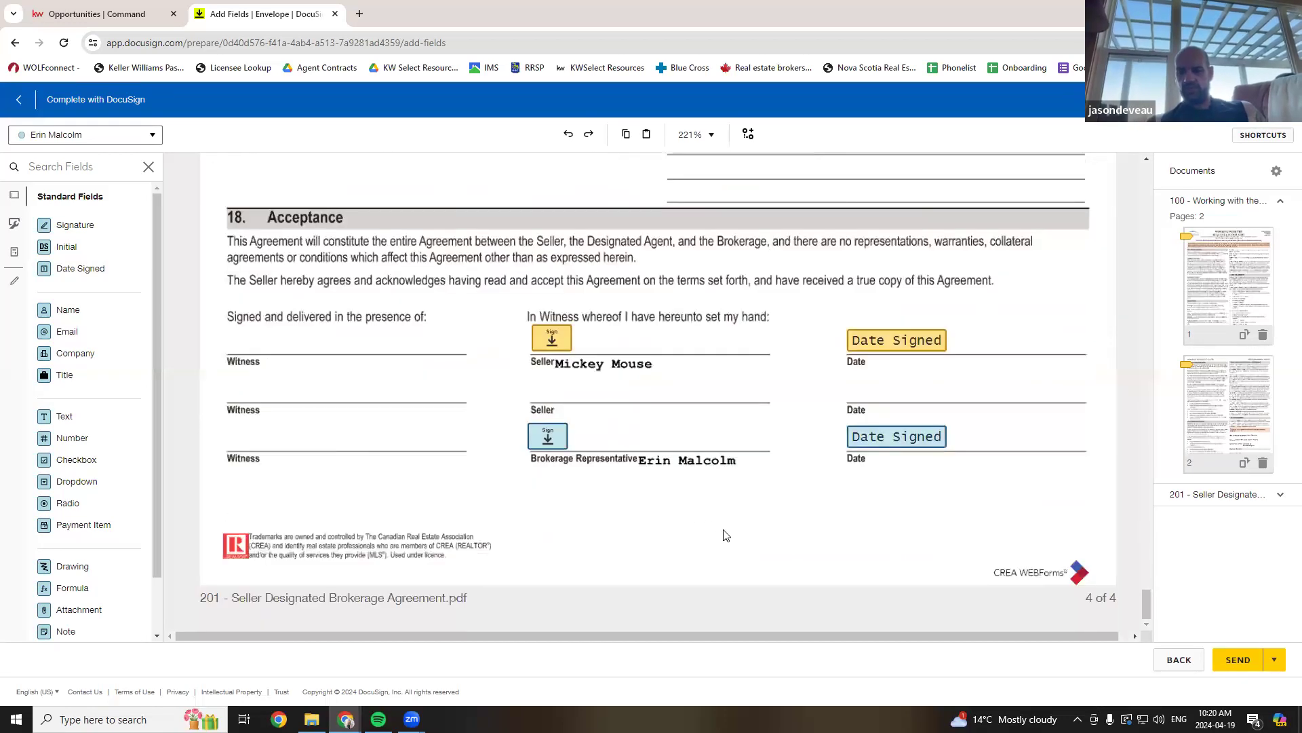
- Send the envelope, then reload the room to update its status
left_click(1237, 659)
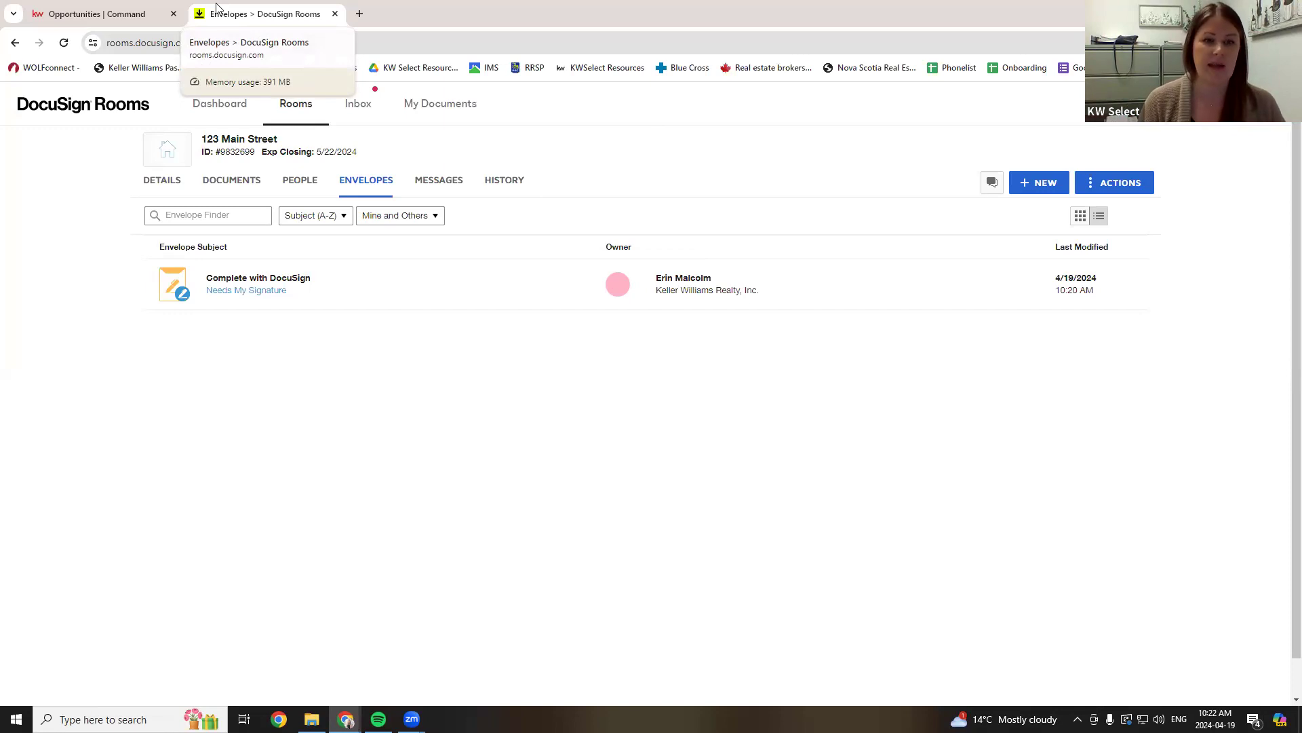
left_click(65, 45)
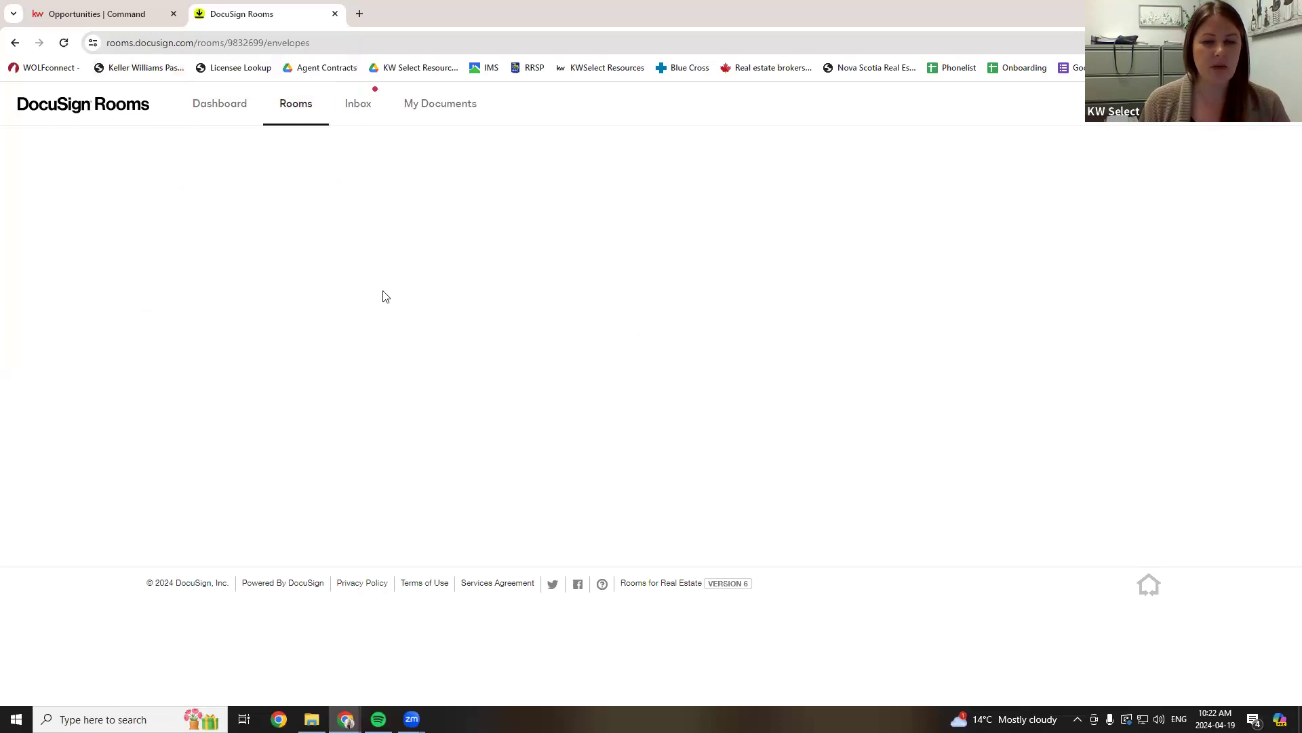
- Open the room's documents, view form 100, then refresh the document list
left_click(243, 192)
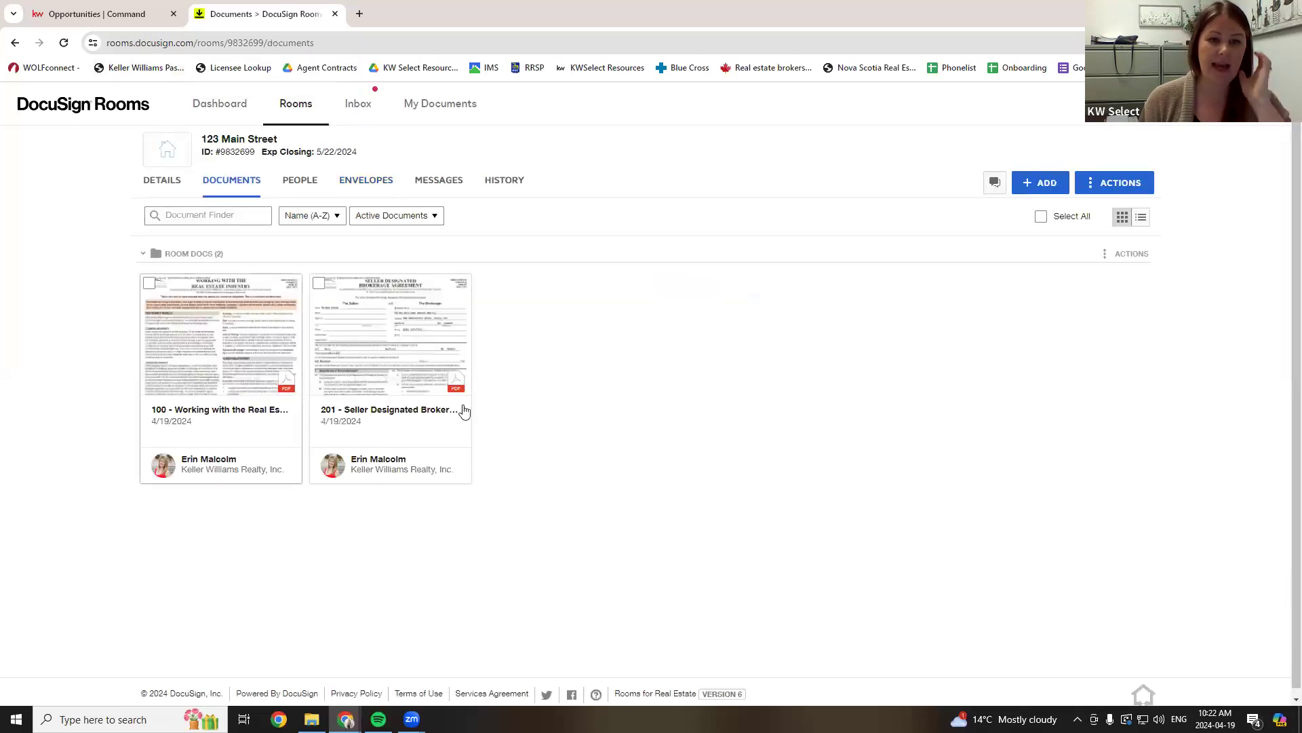
left_click(251, 371)
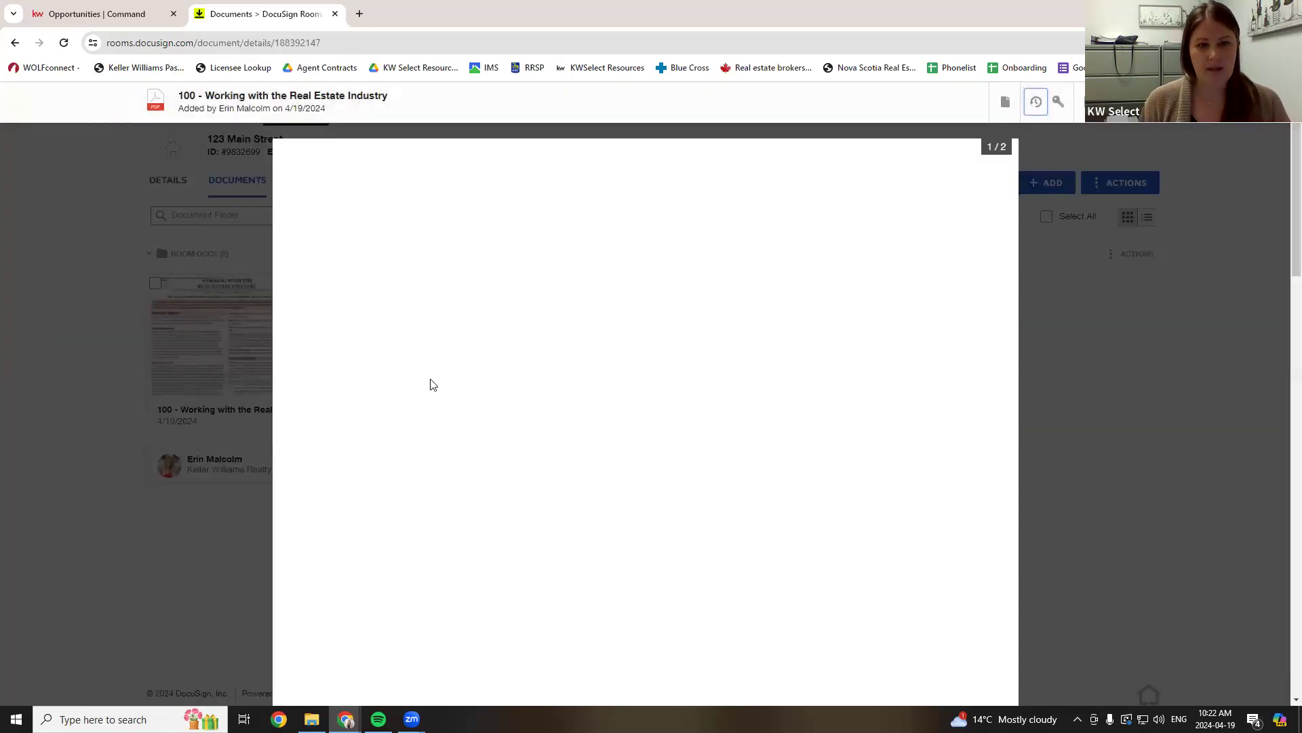
scroll(653, 404, "down", 10)
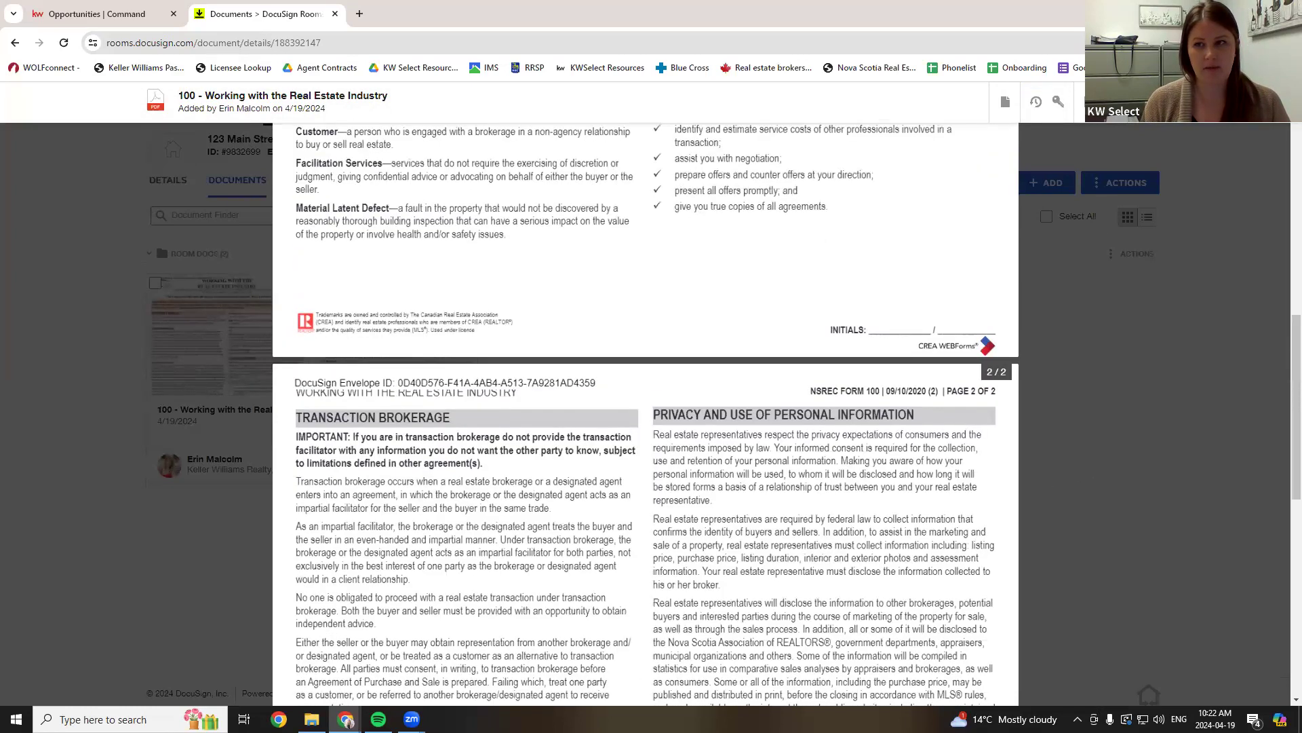
key("Escape")
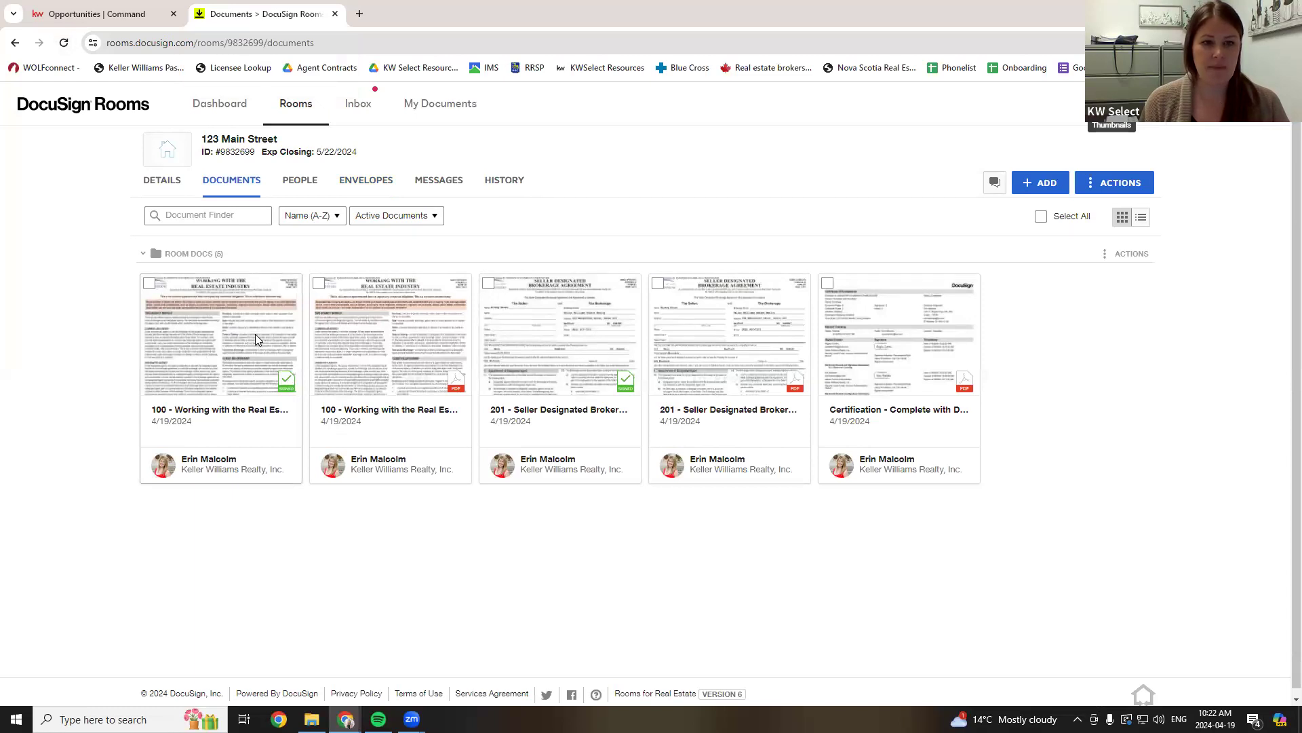
- Review the signed Working with the Real Estate Industry copy and close it
left_click(255, 334)
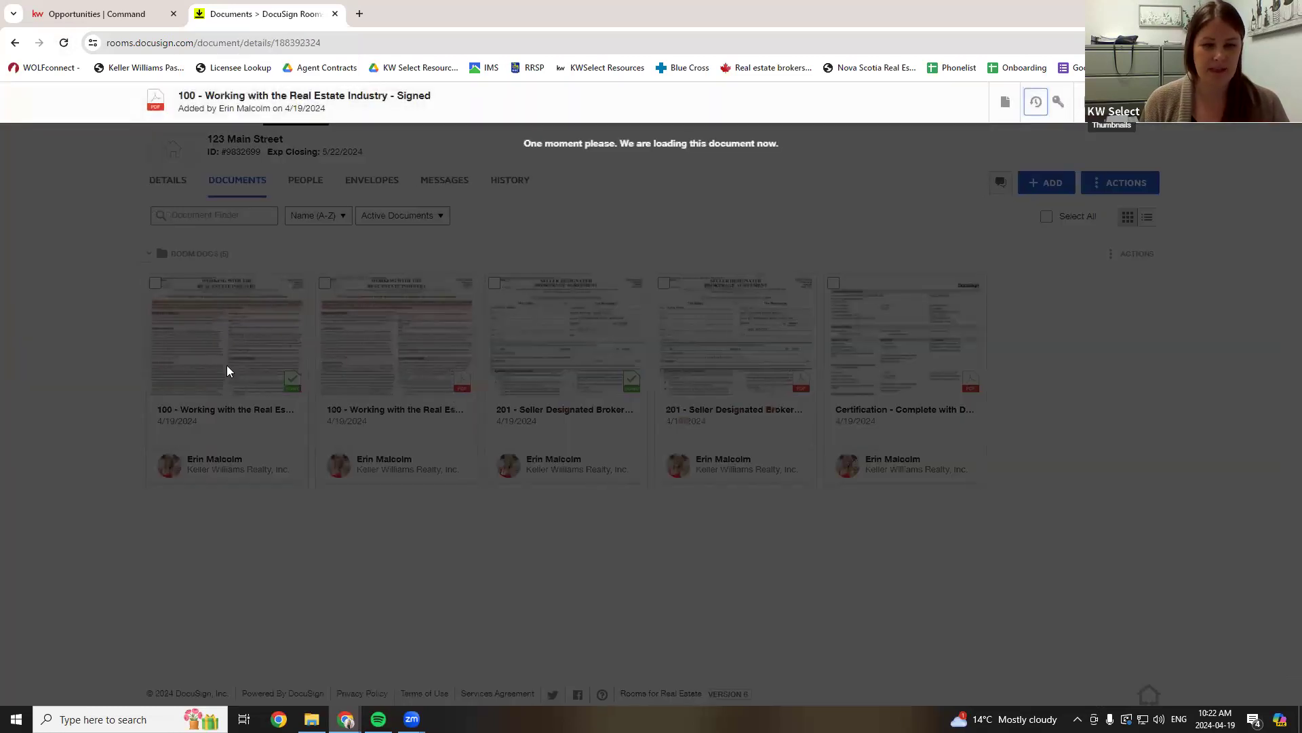
scroll(422, 405, "down", 10)
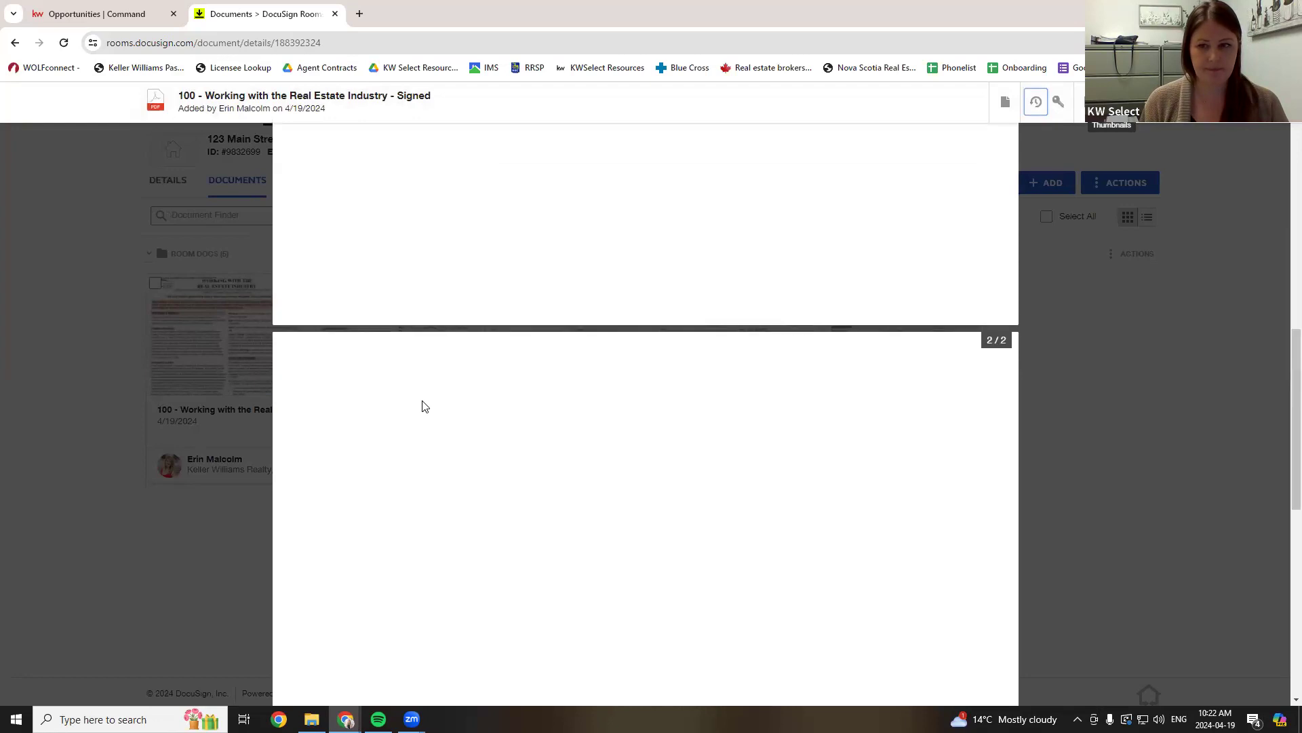
scroll(422, 406, "up", 1)
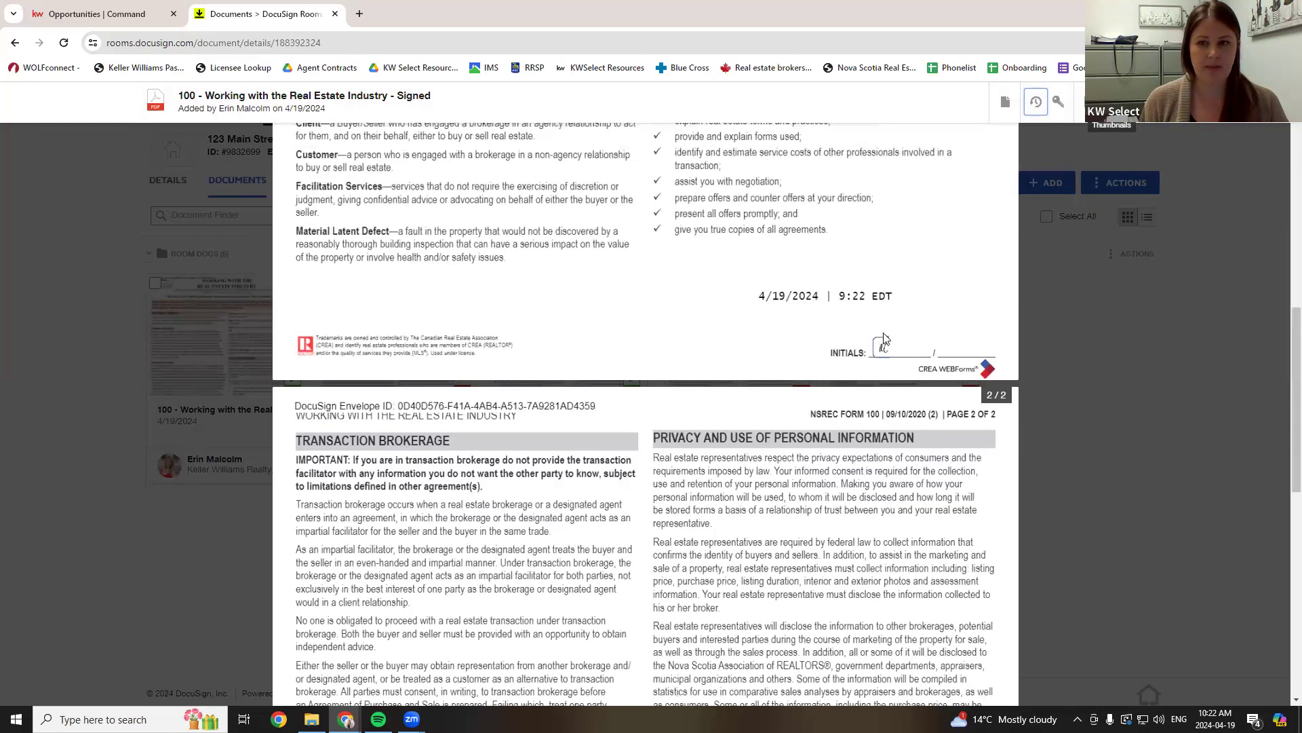
scroll(787, 340, "down", 10)
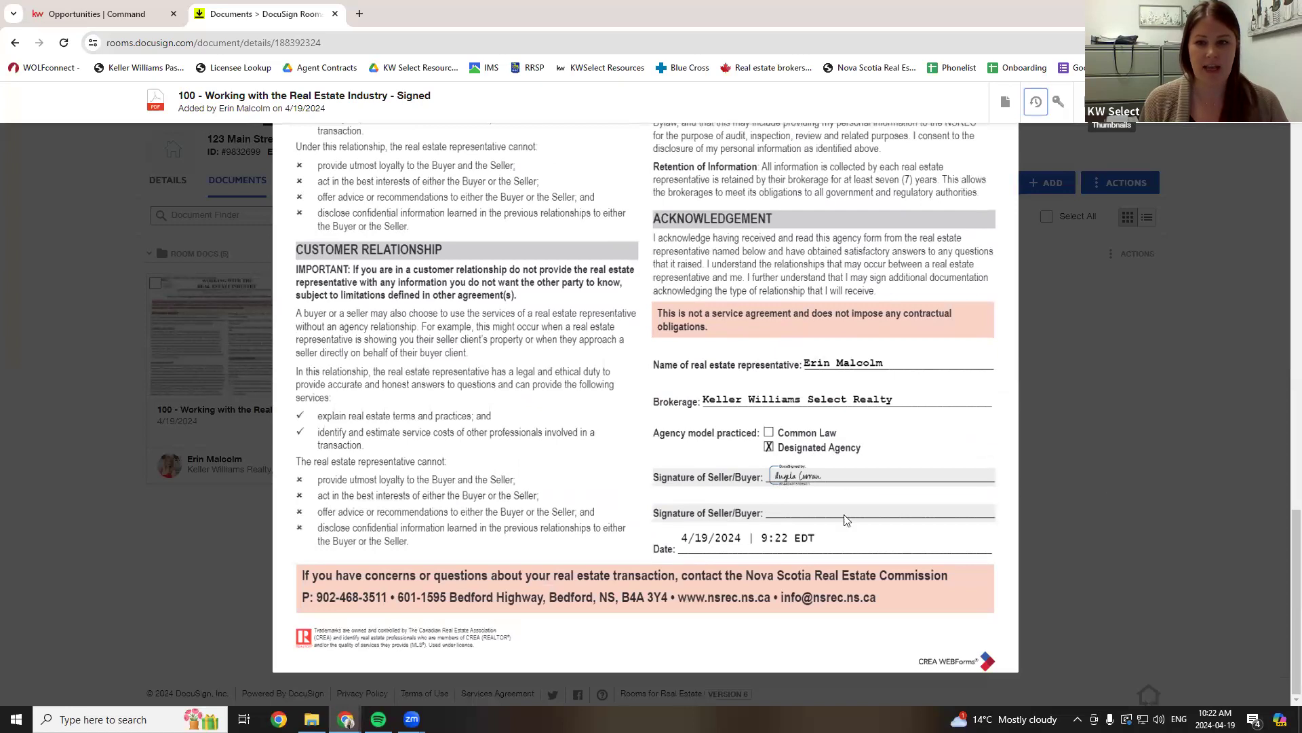
scroll(848, 488, "up", 10)
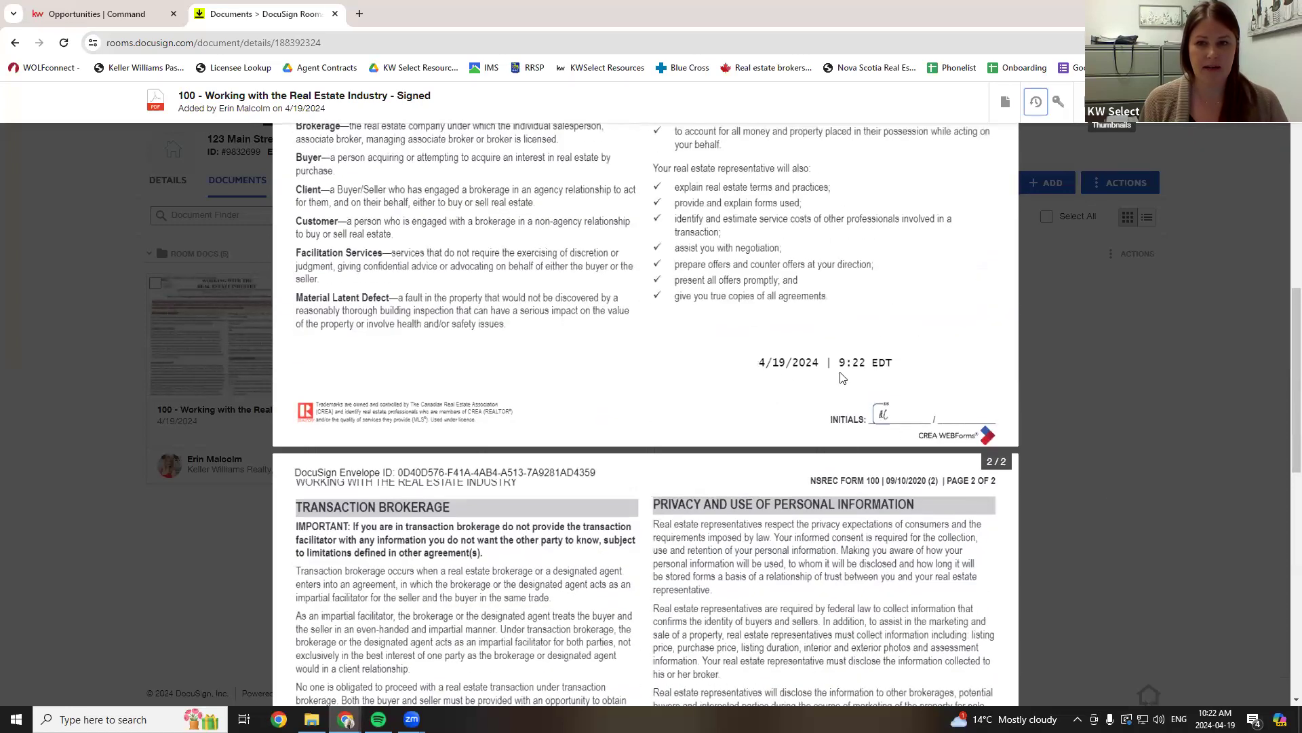
key("Escape")
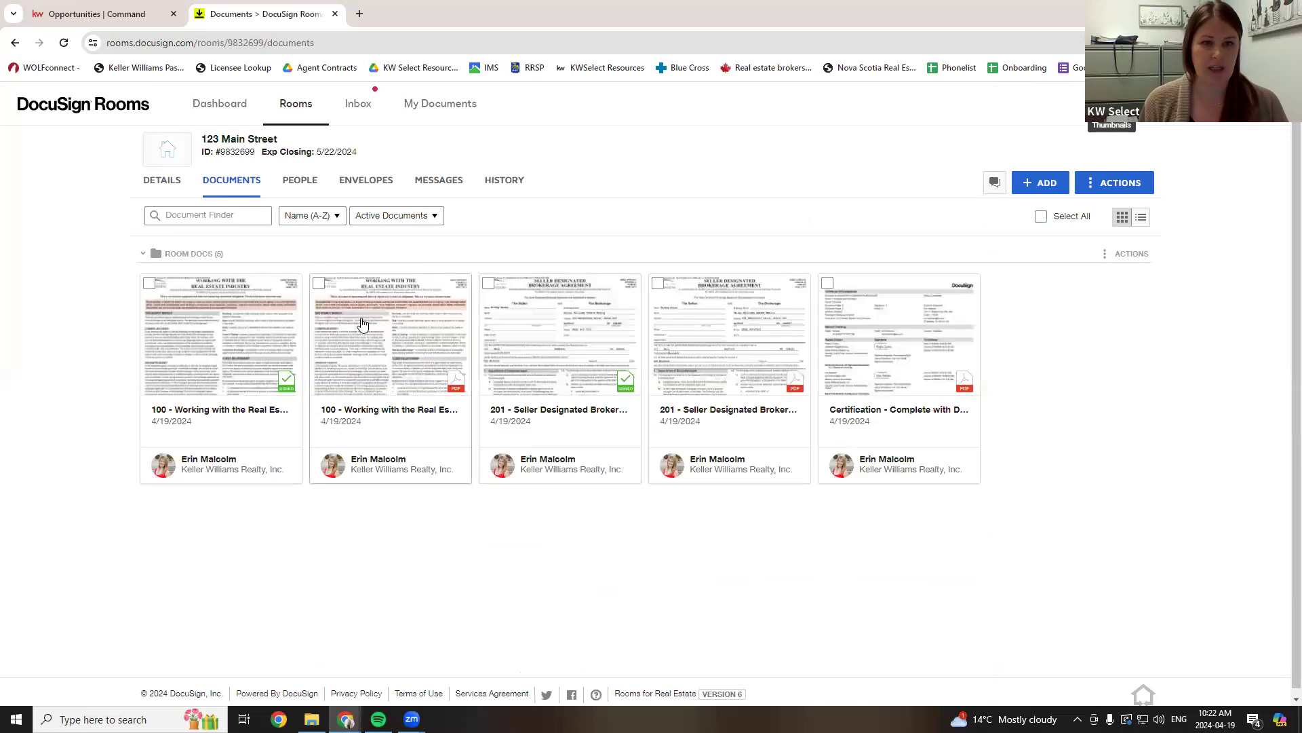
left_click(577, 314)
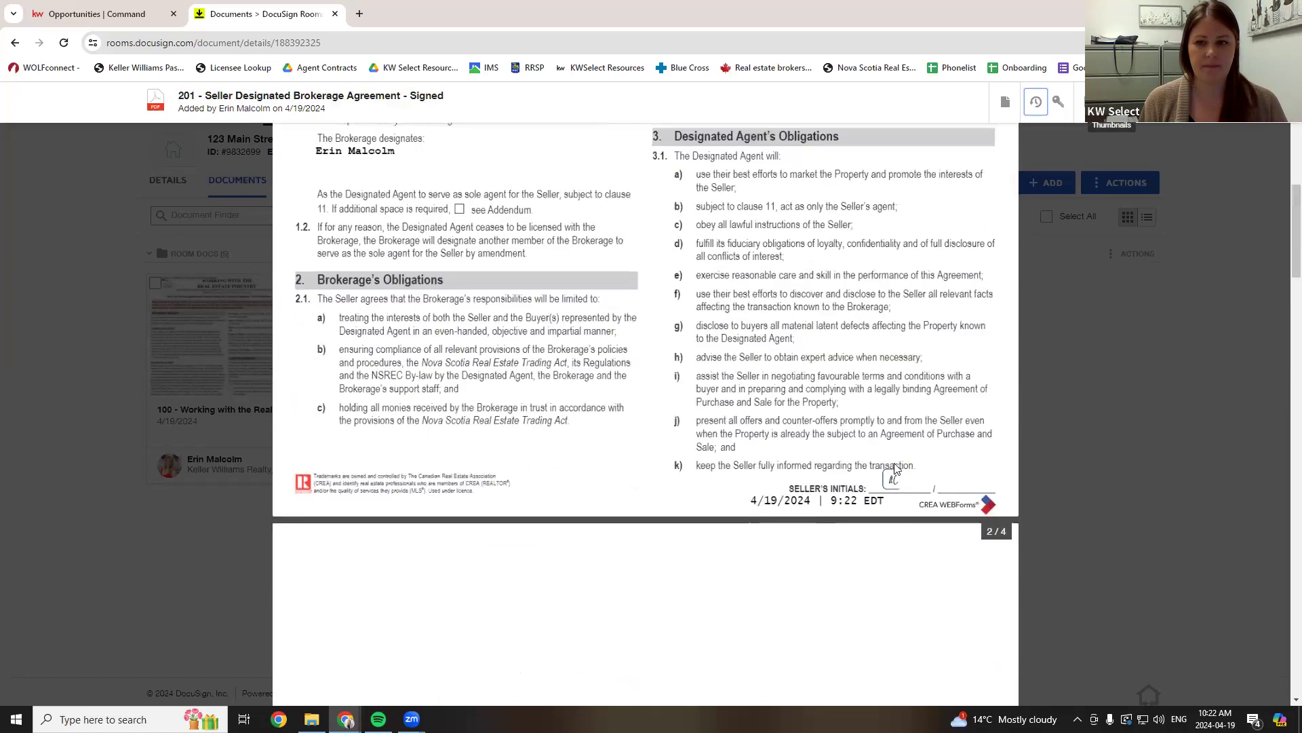
scroll(805, 492, "down", 4)
scroll(803, 487, "down", 20)
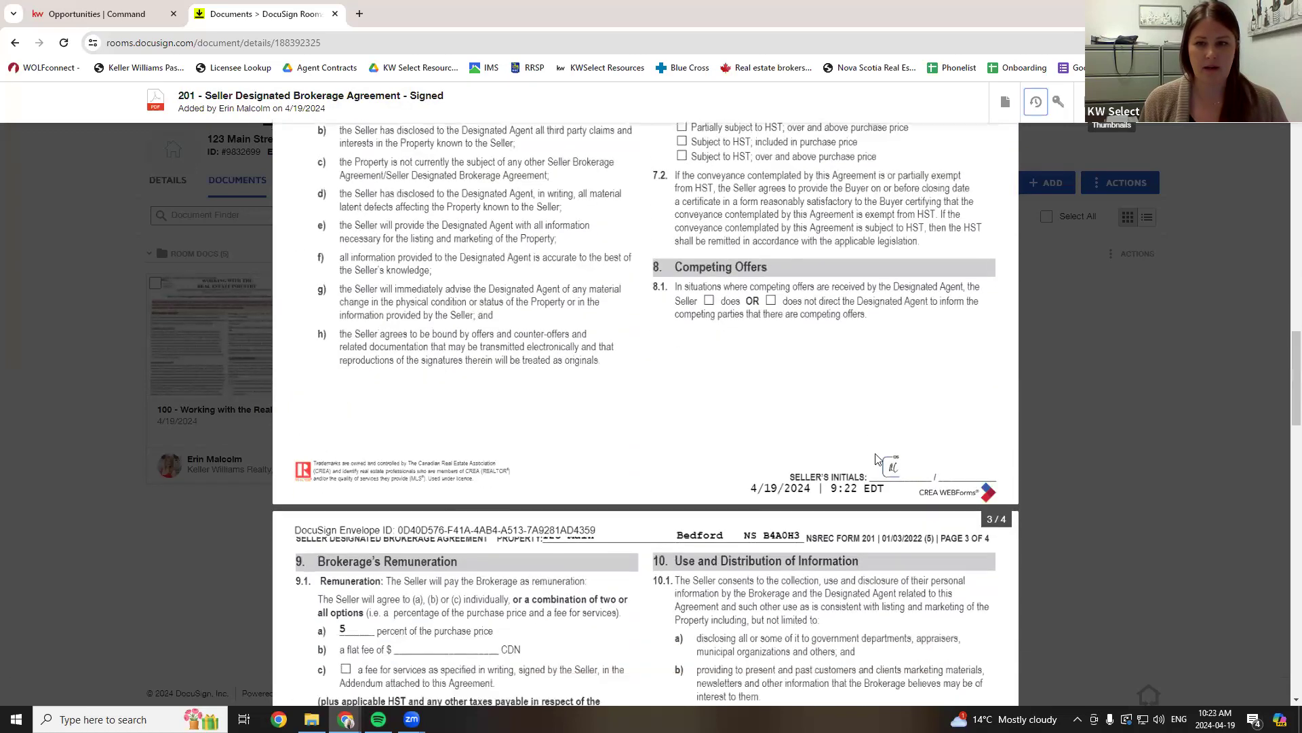
scroll(865, 449, "down", 20)
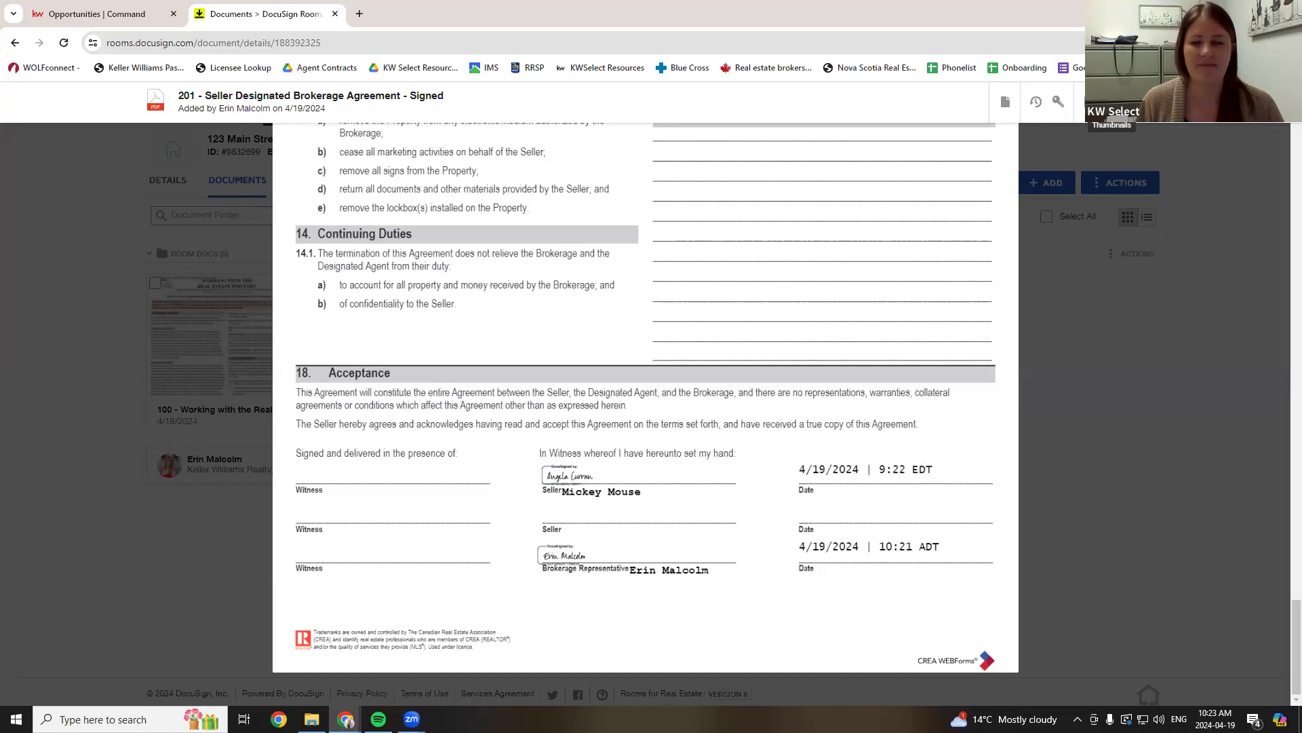
left_click(1131, 141)
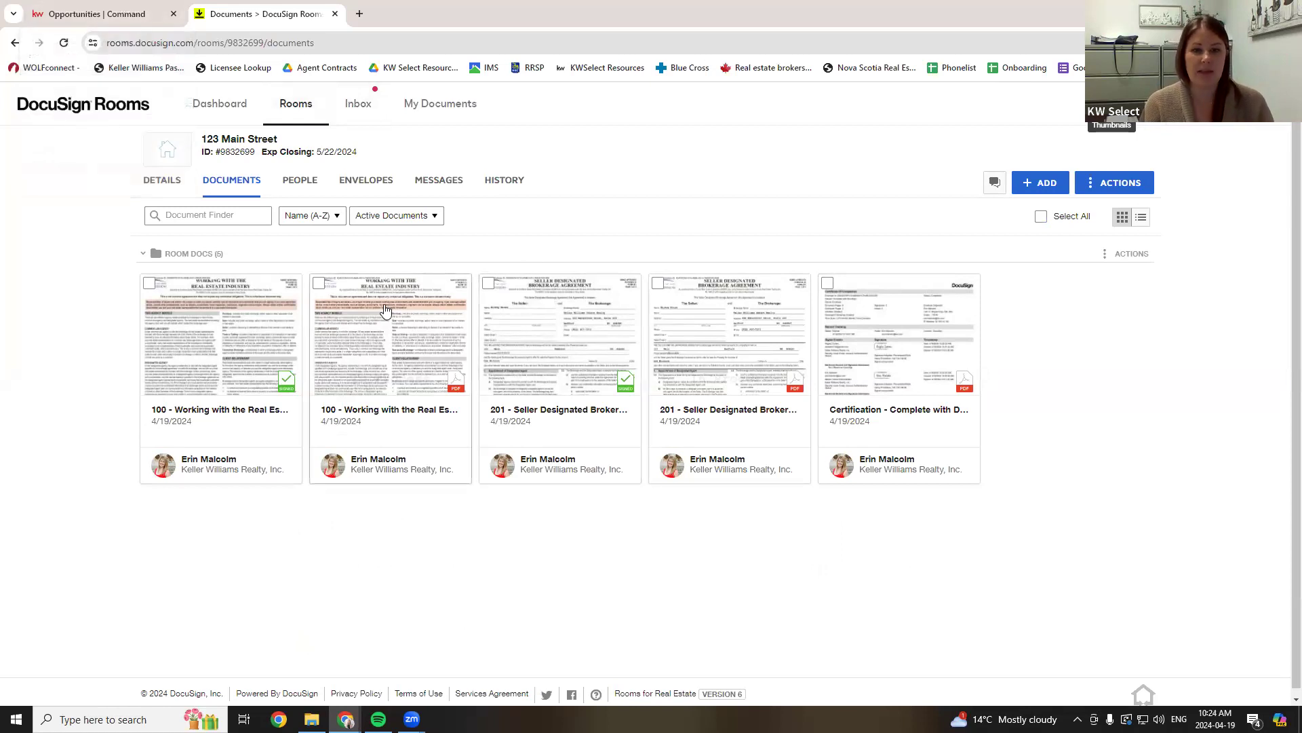
- Select the unsigned 100 and 201 document copies and archive them
left_click(320, 284)
left_click(659, 285)
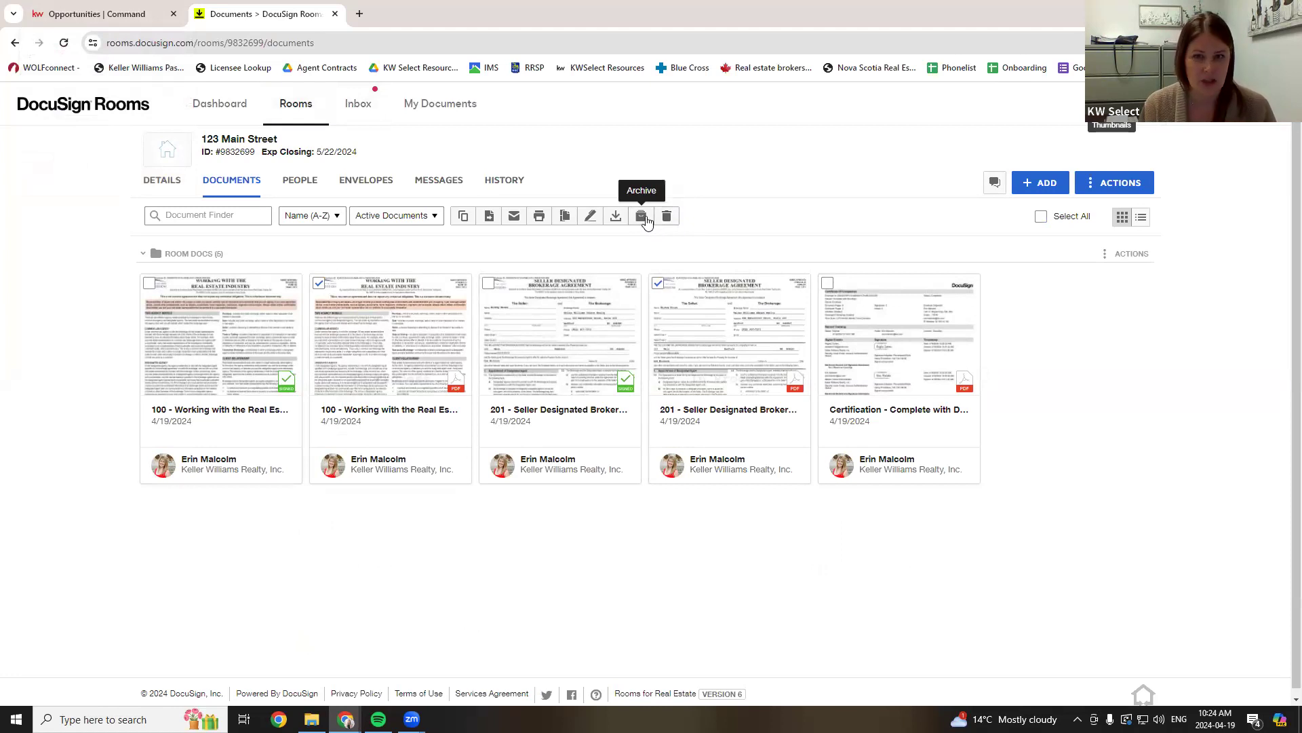
left_click(642, 215)
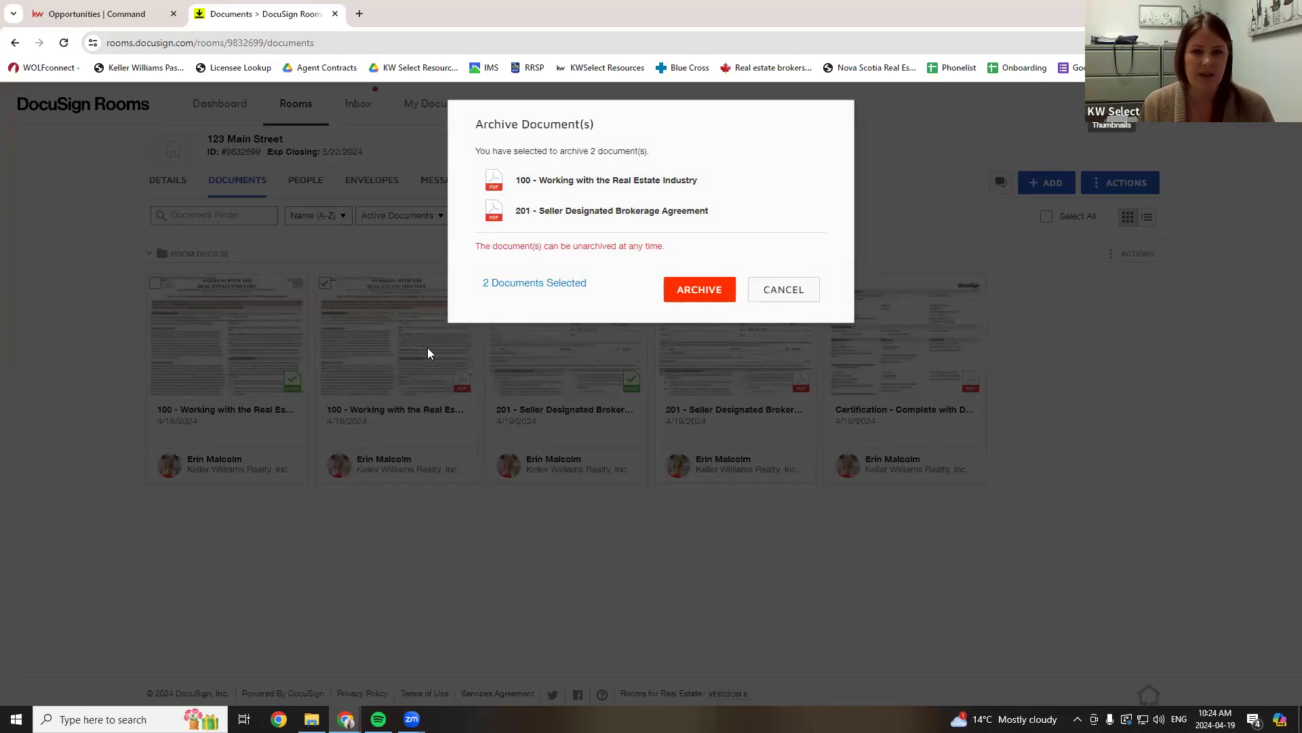
left_click(692, 289)
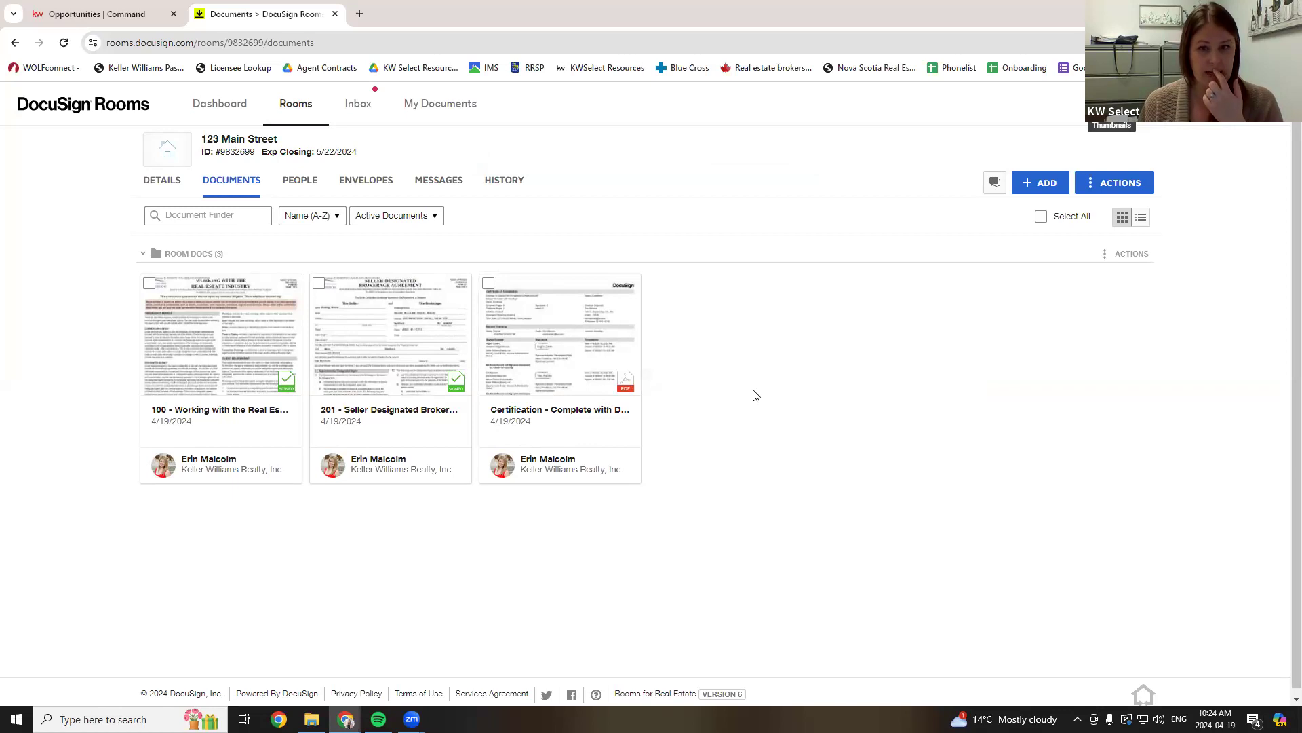
left_click(603, 361)
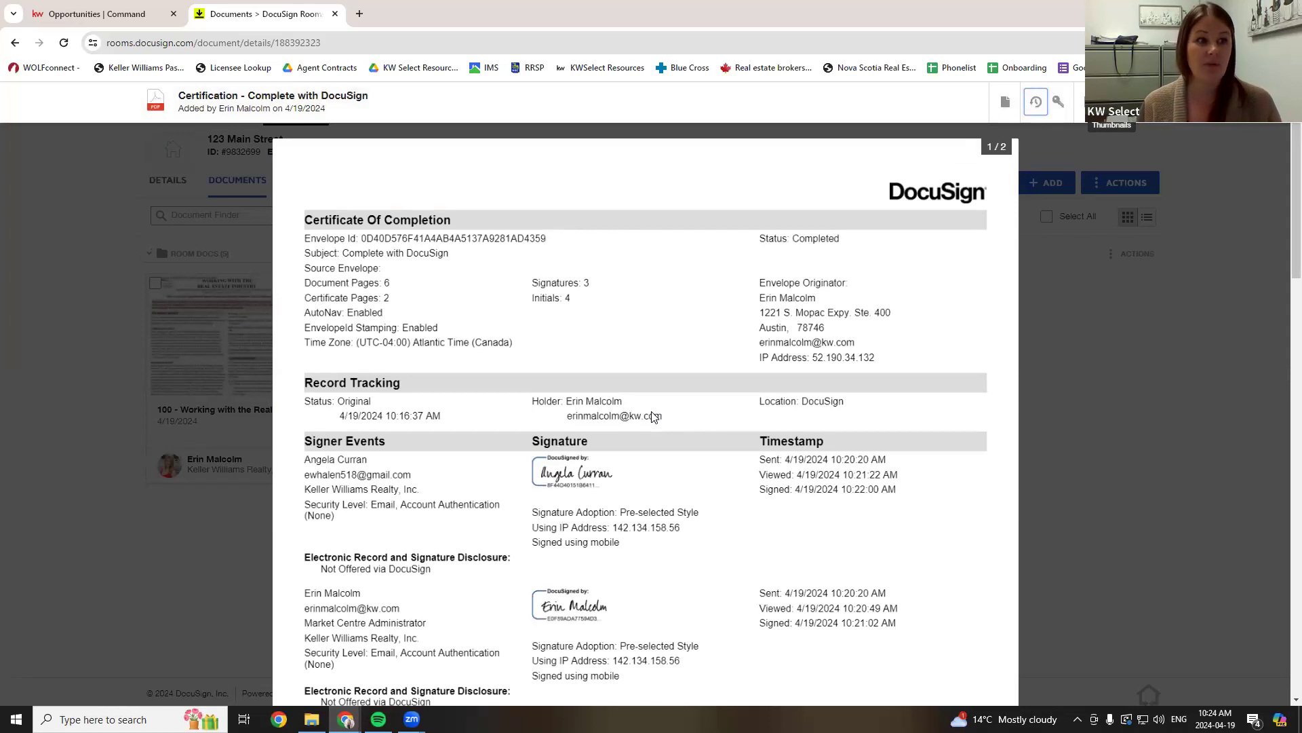
scroll(673, 429, "down", 3)
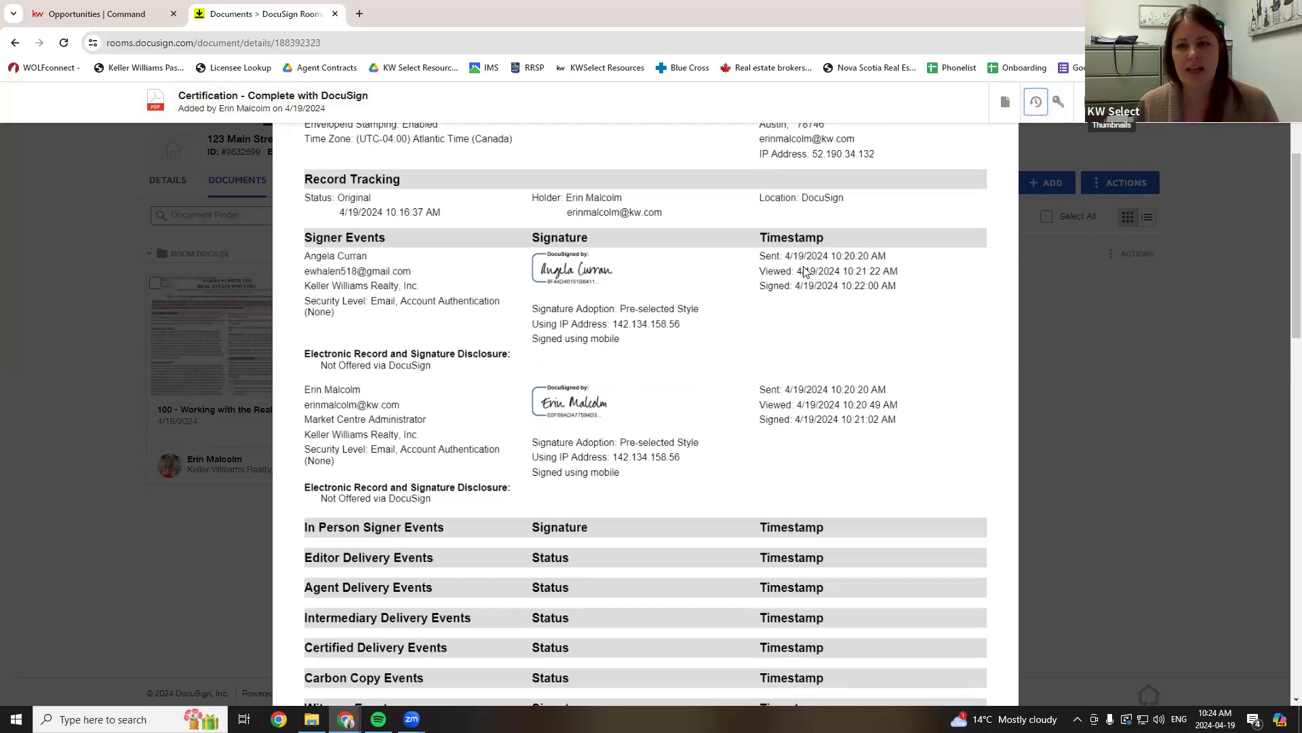
scroll(581, 356, "down", 1)
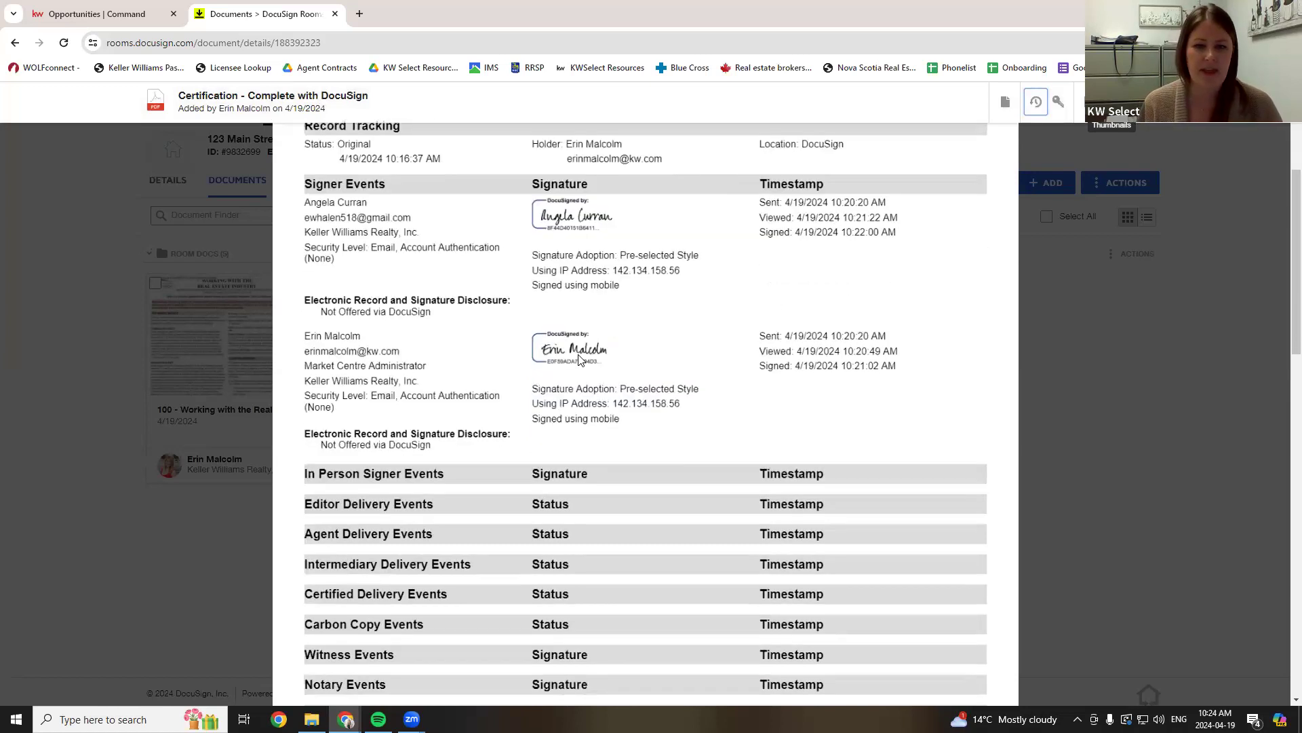
scroll(583, 366, "down", 1)
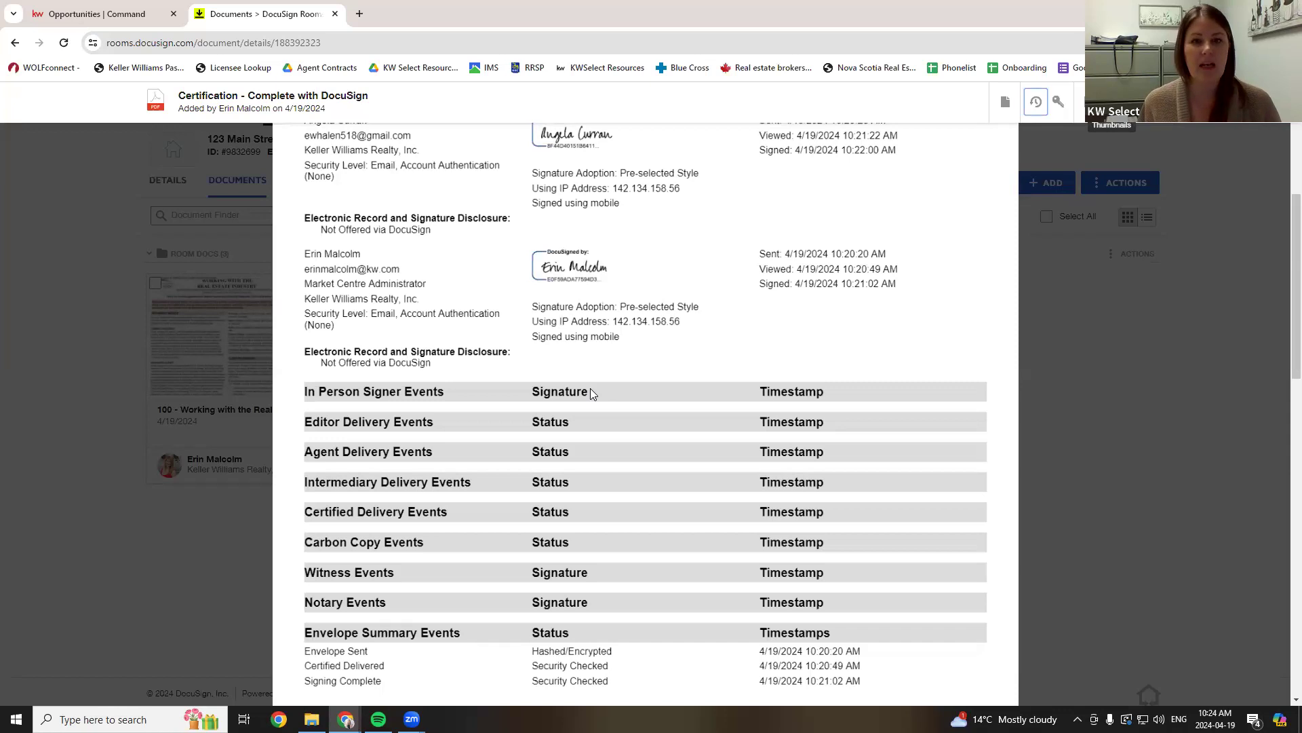
scroll(943, 407, "up", 4)
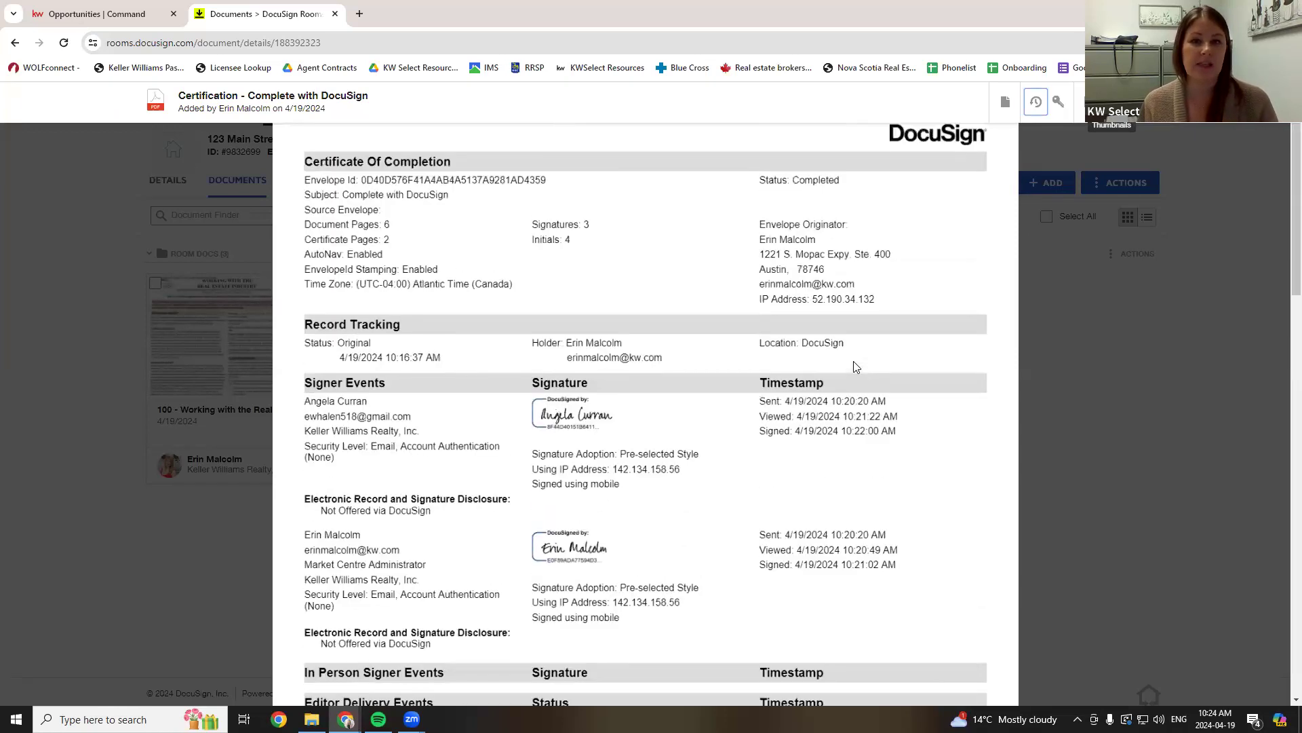
scroll(853, 367, "up", 1)
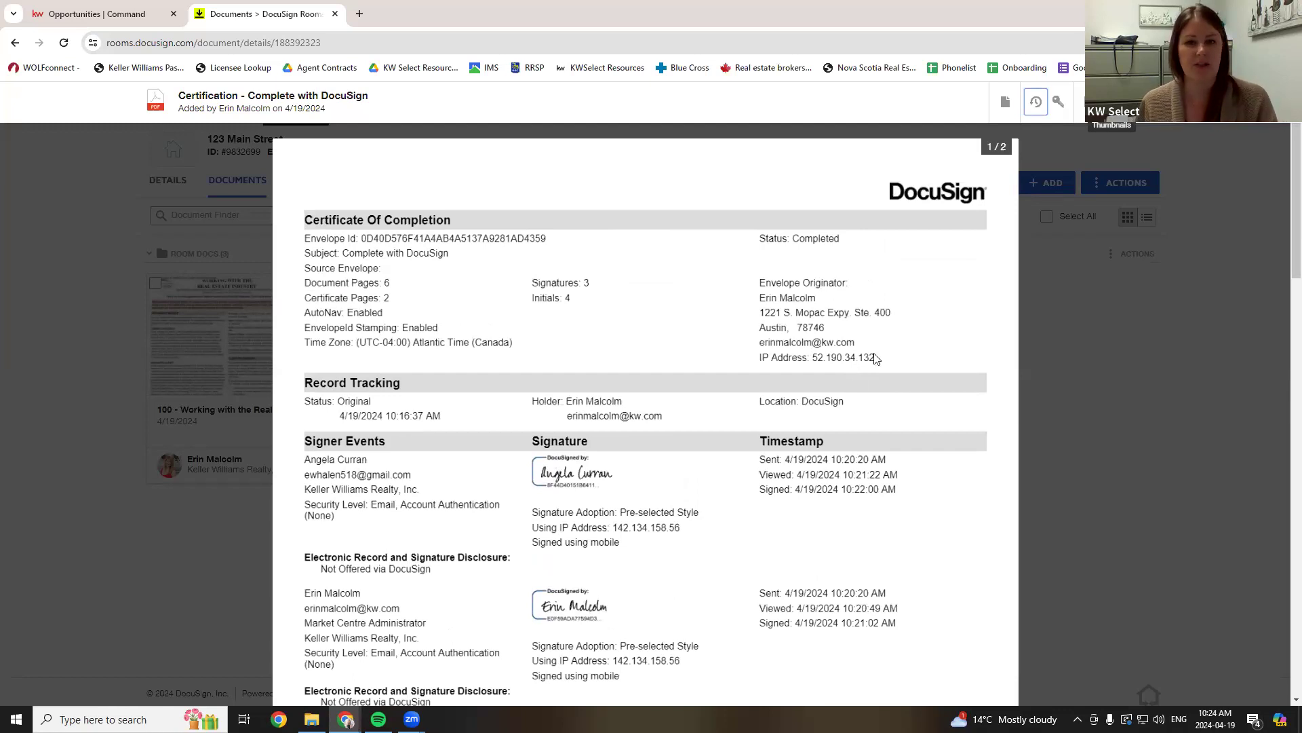
left_click(1112, 102)
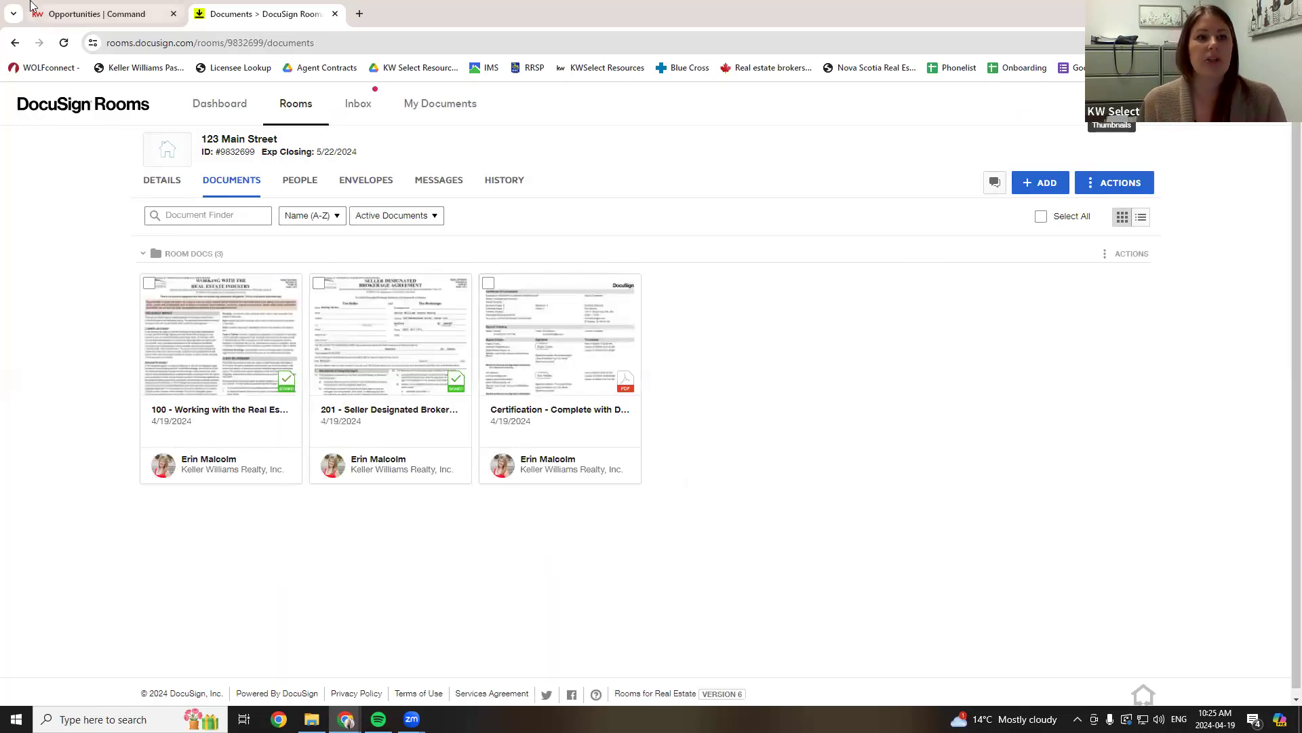
- Return to KW Command's documents page, reload it, and check the DocuSign room's documents
left_click(65, 15)
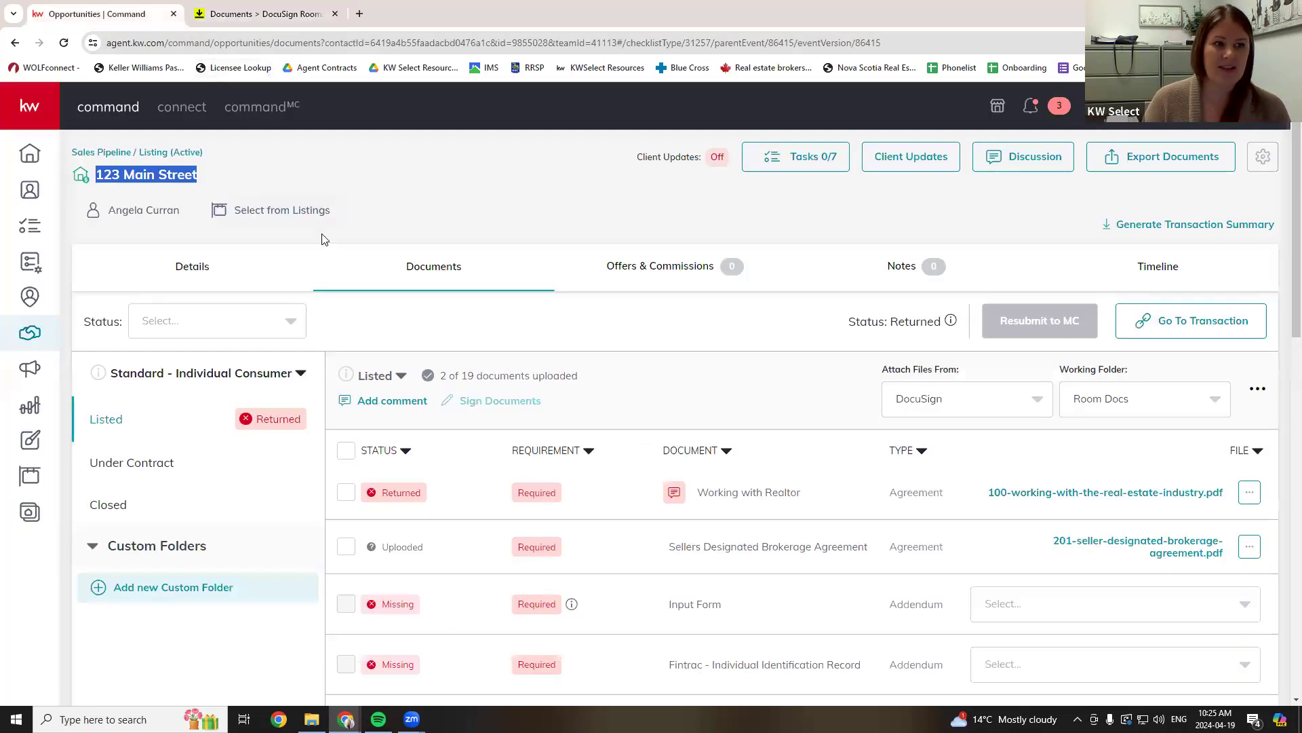
left_click(65, 44)
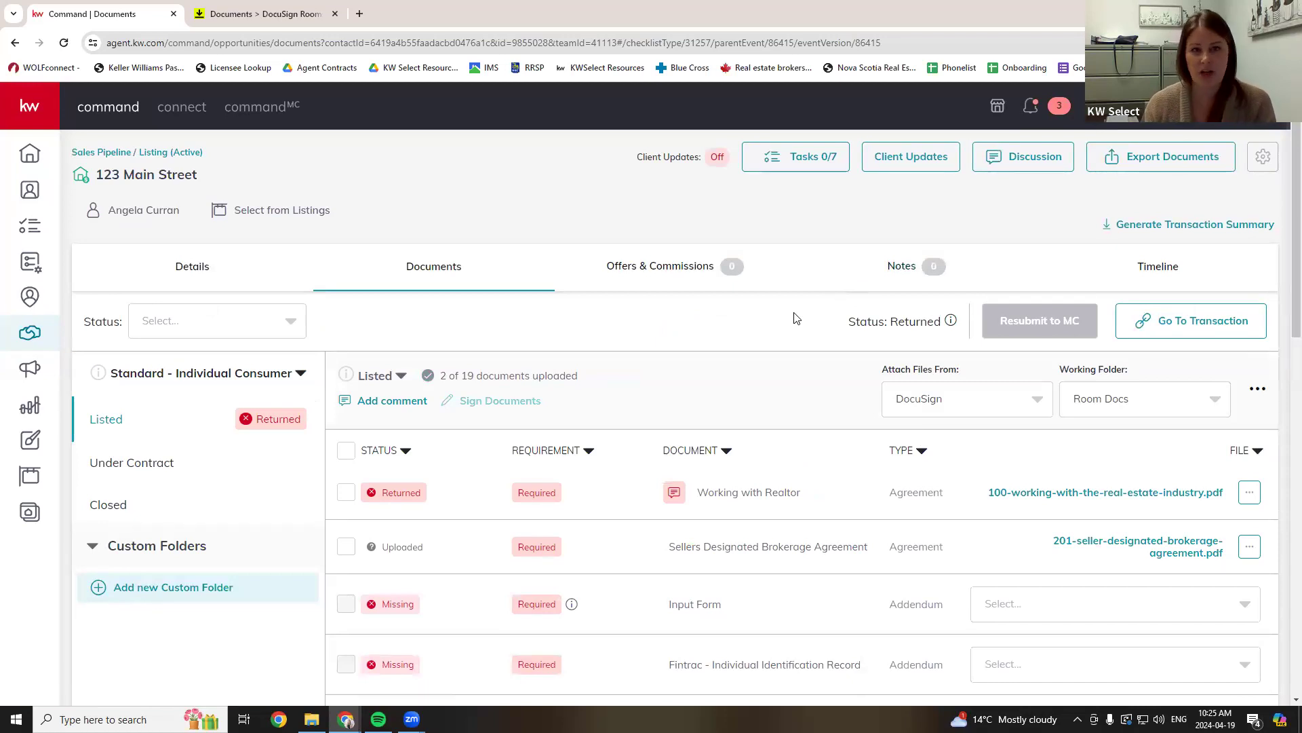
left_click(285, 14)
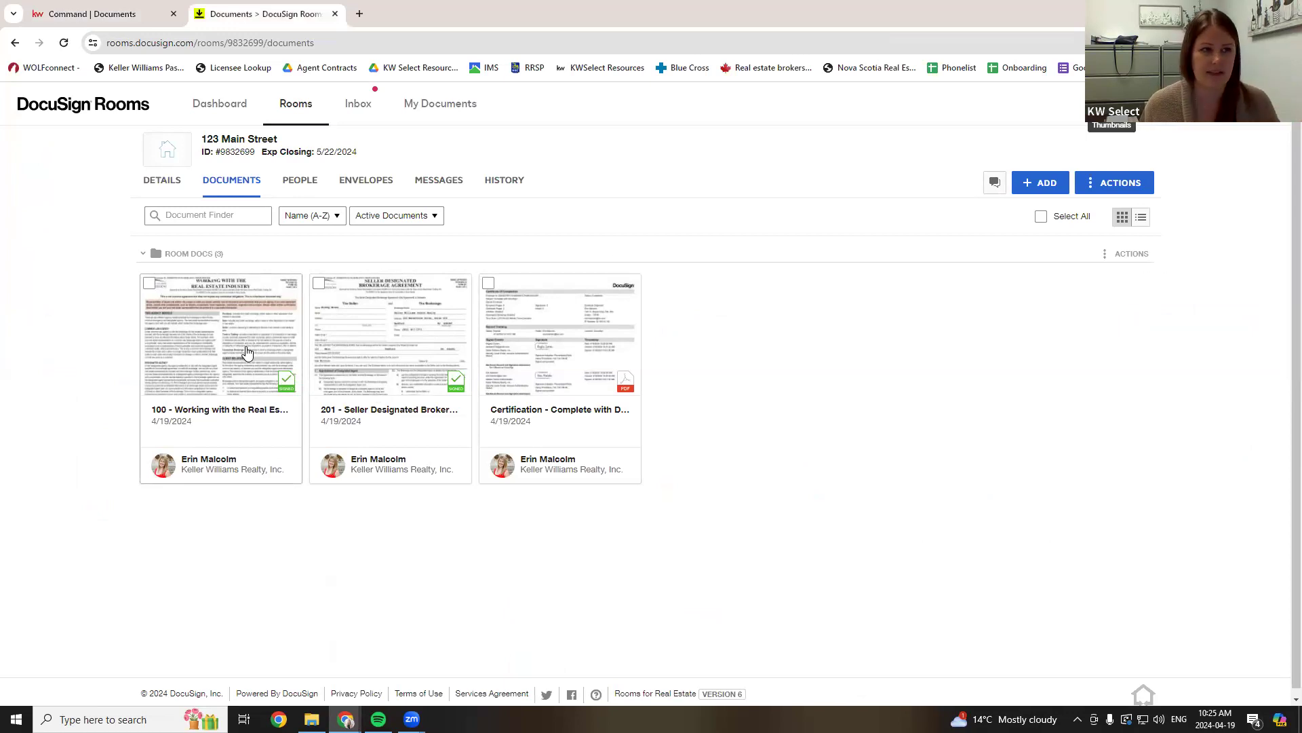
left_click(100, 14)
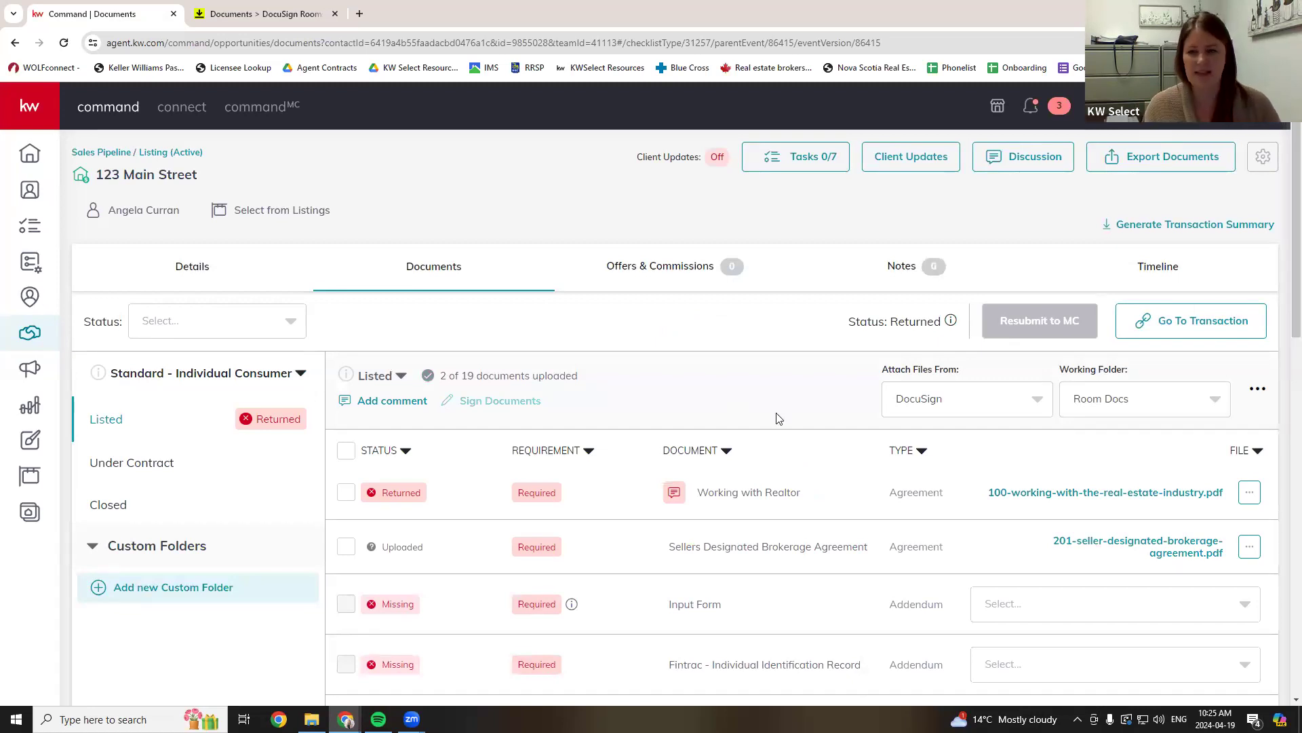
- Keep Room Docs as the DocuSign working folder and scroll to the document table
scroll(778, 349, "down", 1)
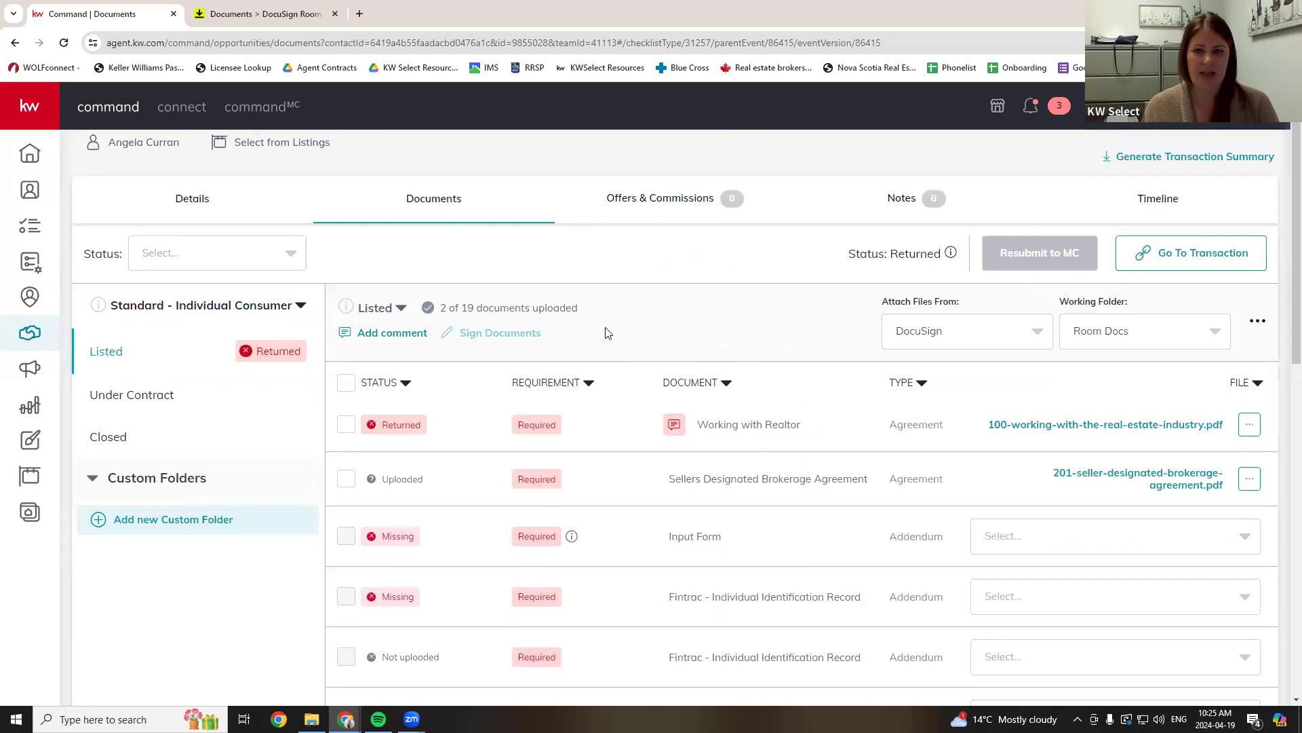
scroll(679, 594, "down", 1)
scroll(677, 446, "up", 2)
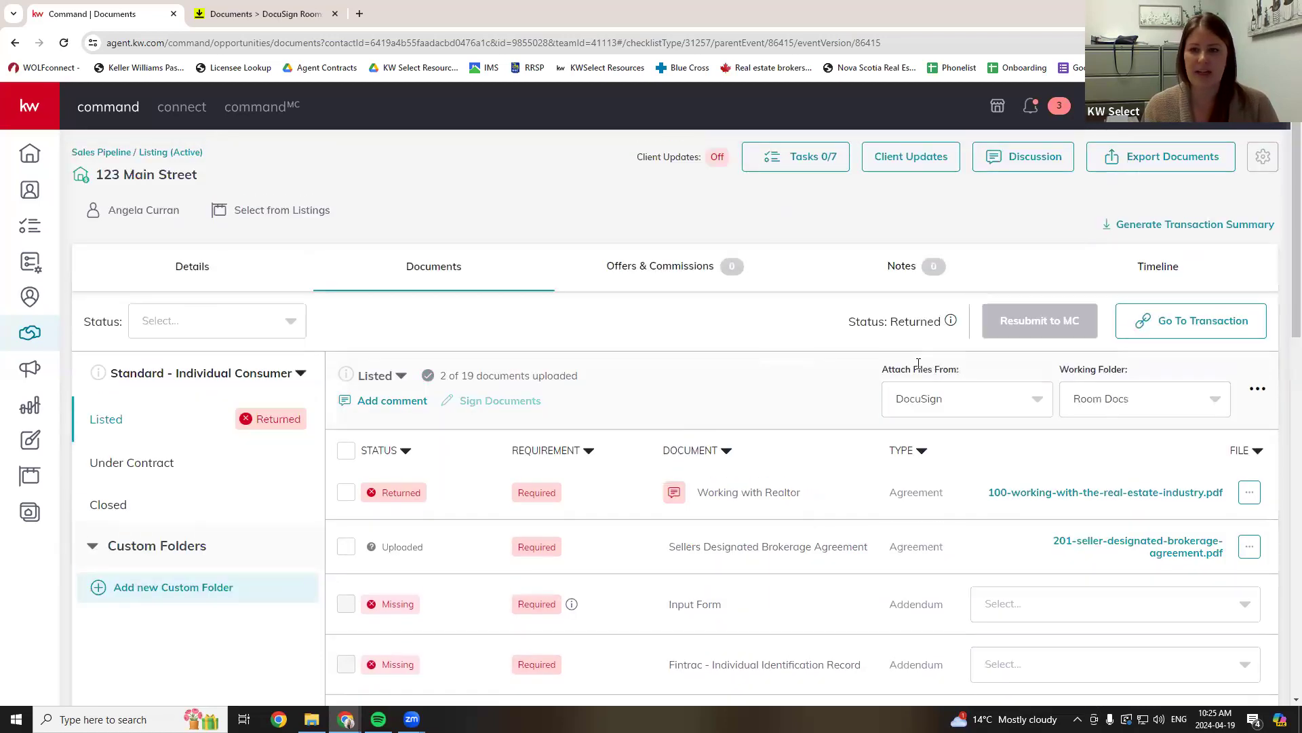
left_click_drag(912, 369, 964, 372)
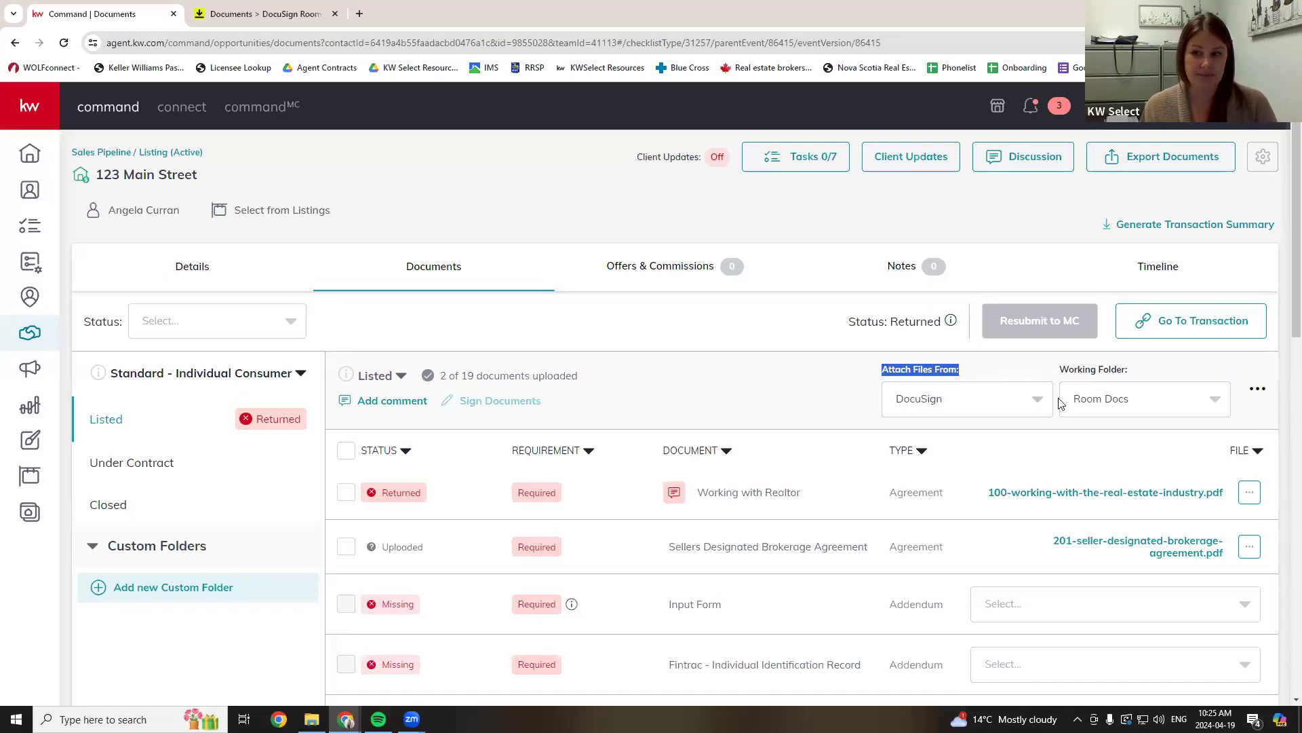
scroll(1151, 388, "down", 2)
left_click(1138, 278)
left_click(1135, 269)
scroll(739, 420, "down", 1)
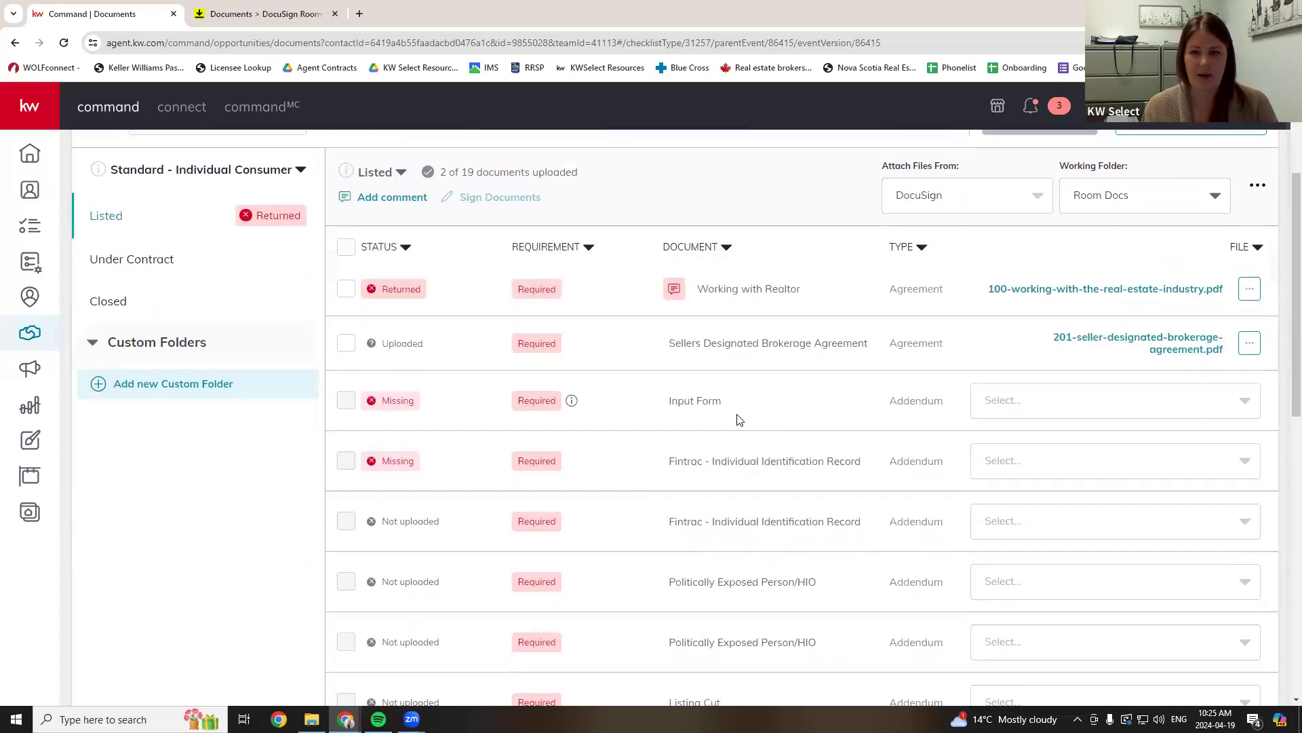
- Attach '100 - Working with the Real Estate Industry - Signed.pdf' to the Input Form
left_click(1249, 291)
left_click(1071, 407)
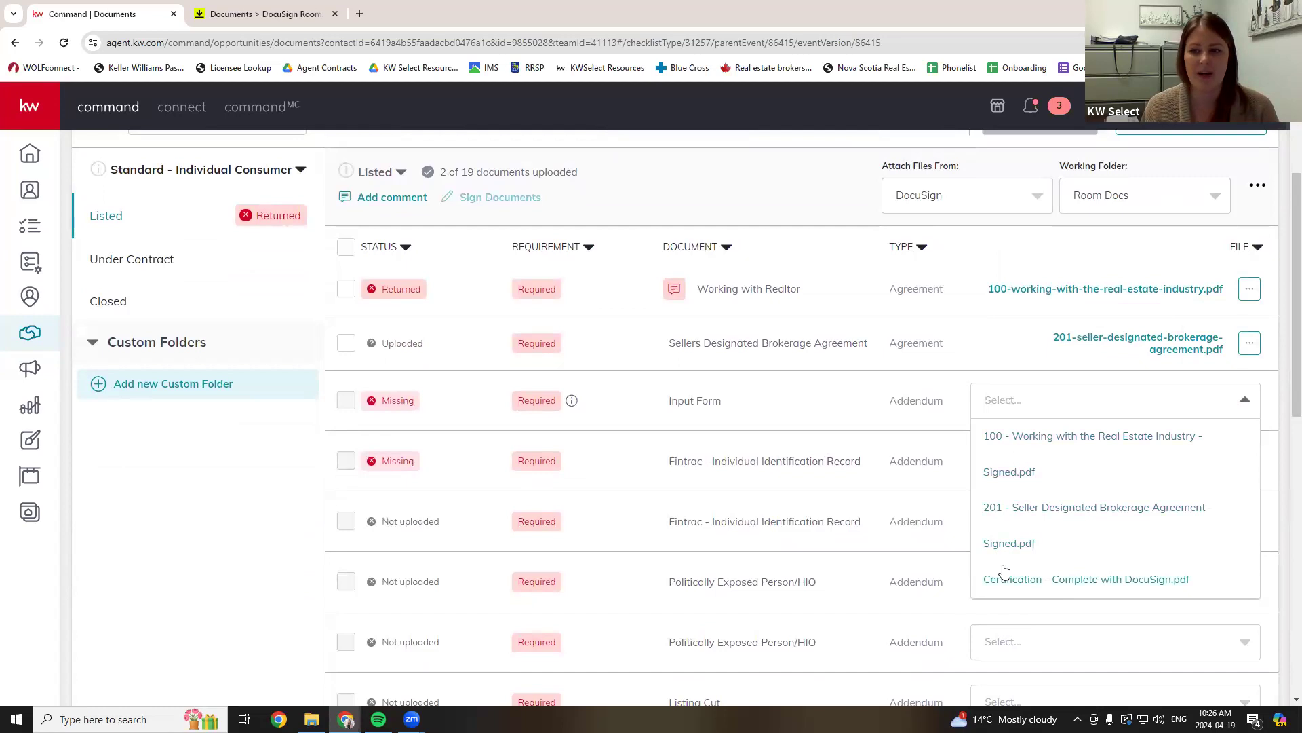
double_click(692, 419)
left_click(1053, 410)
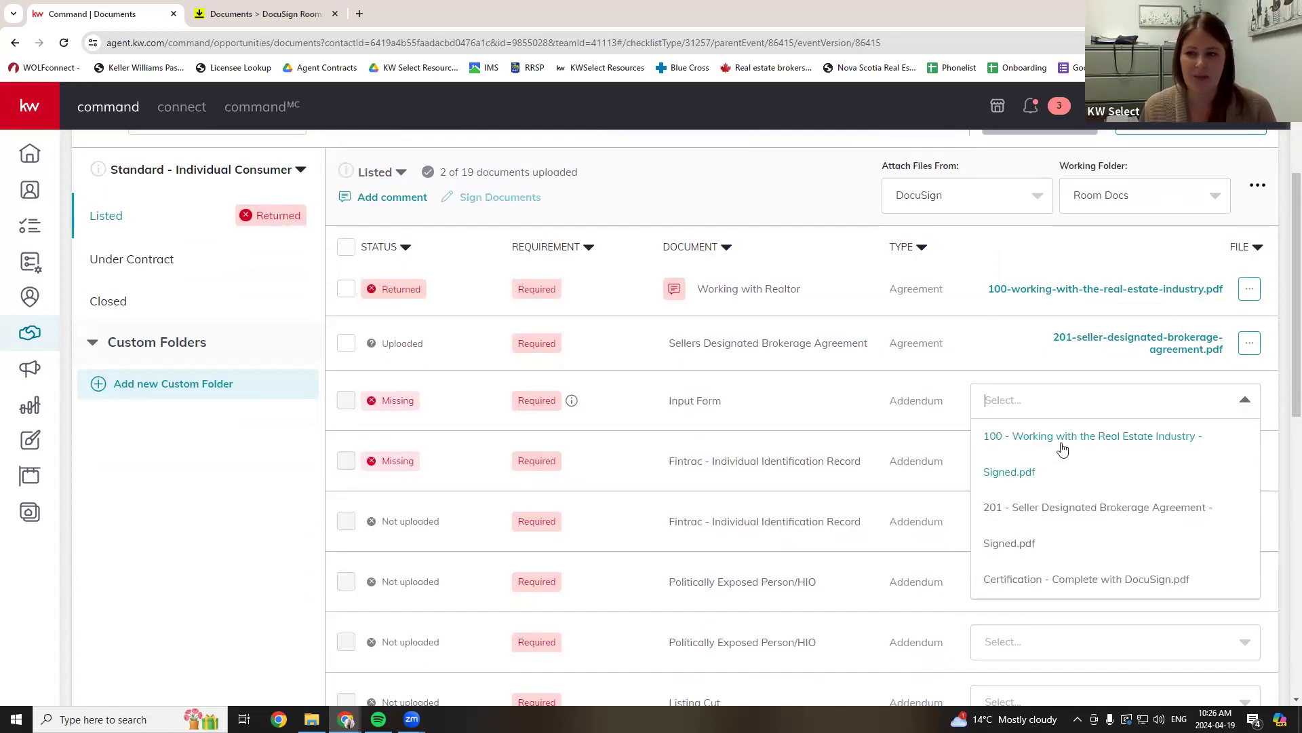
left_click(1063, 448)
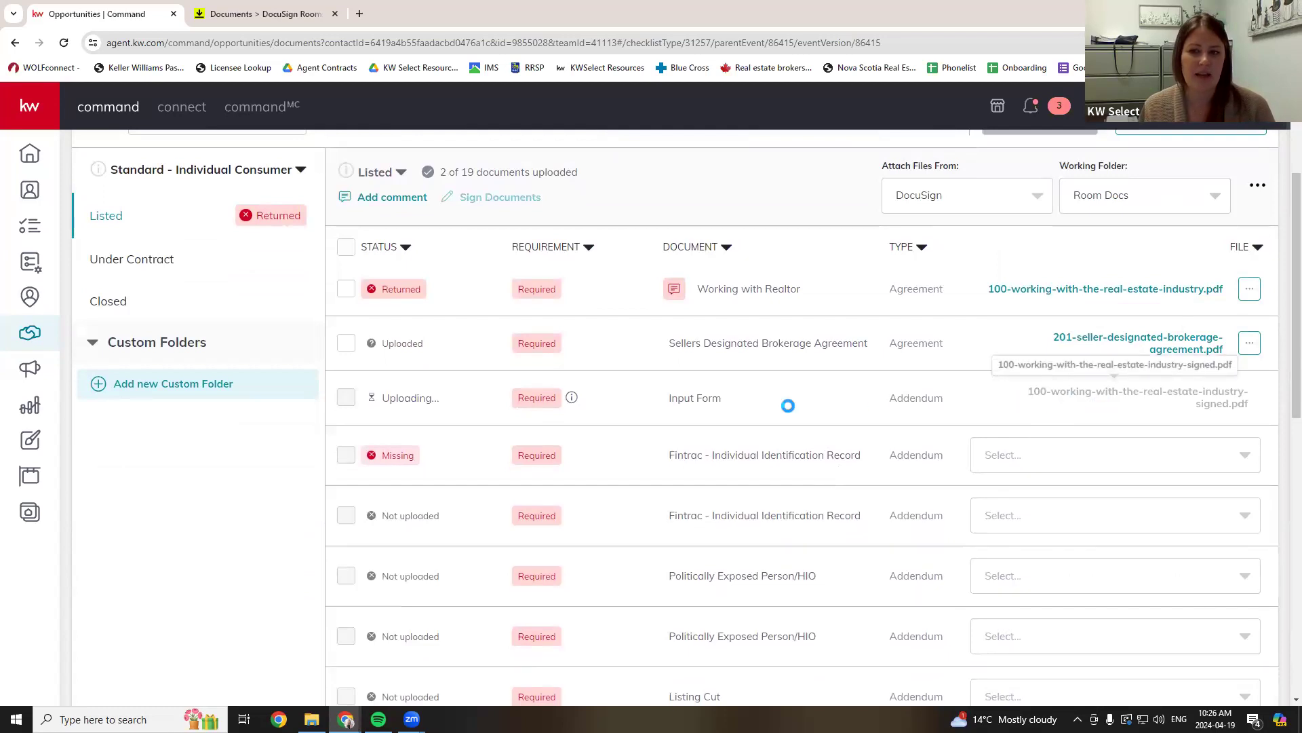
- Check the Fintrac record's file choices without attaching, then open the Sellers Designated Brokerage Agreement
left_click(1029, 455)
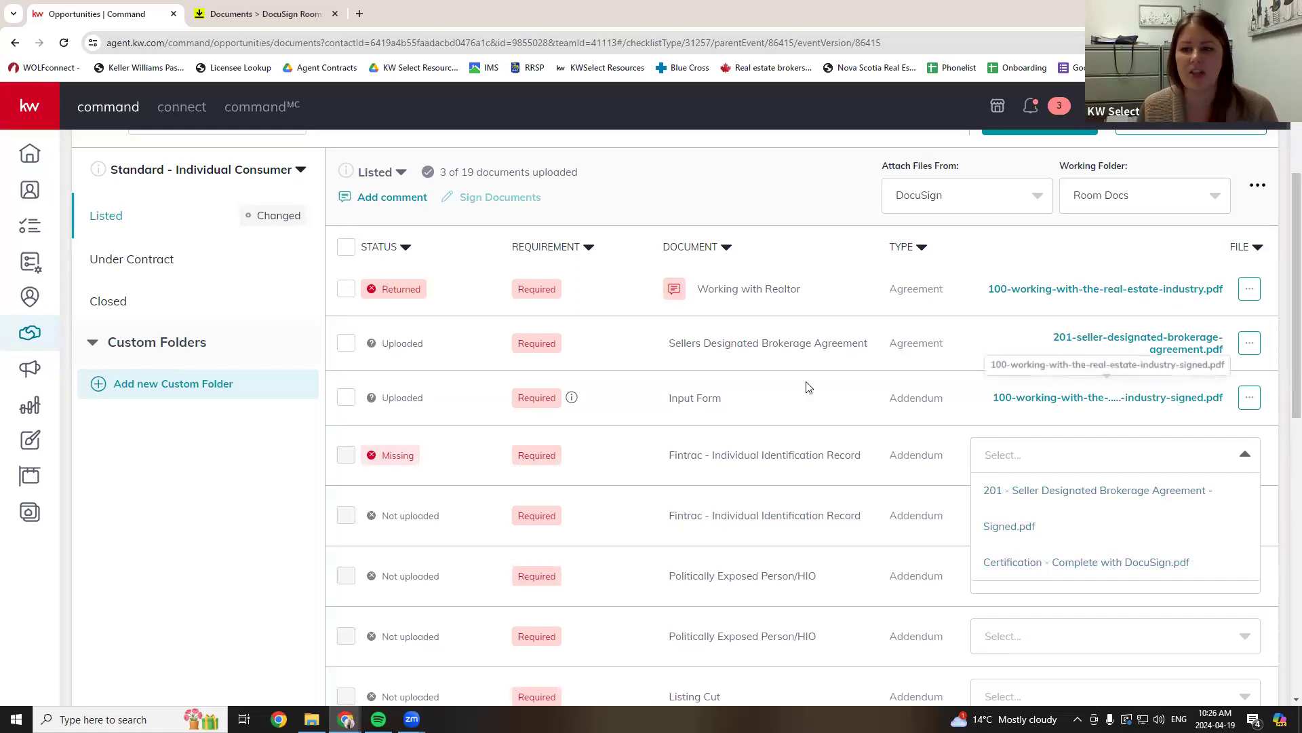
left_click_drag(704, 398, 923, 393)
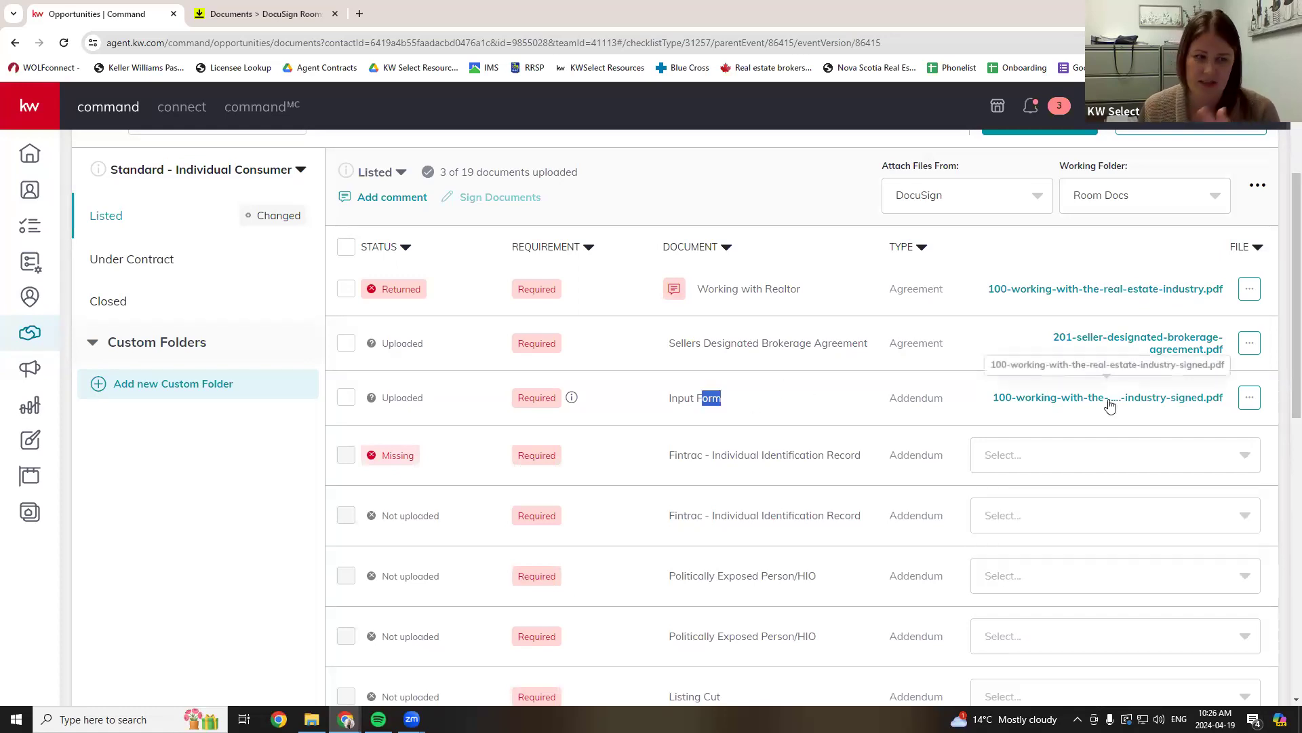
left_click(1089, 450)
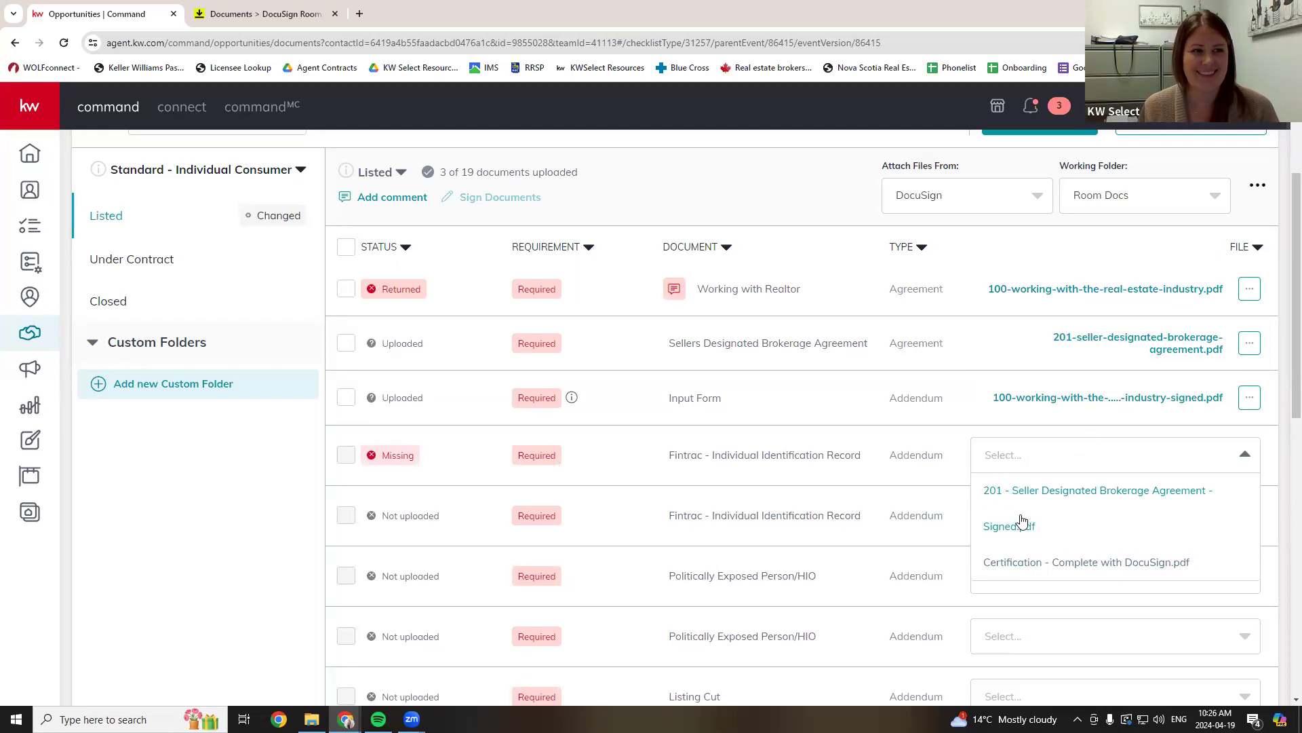
left_click(818, 398)
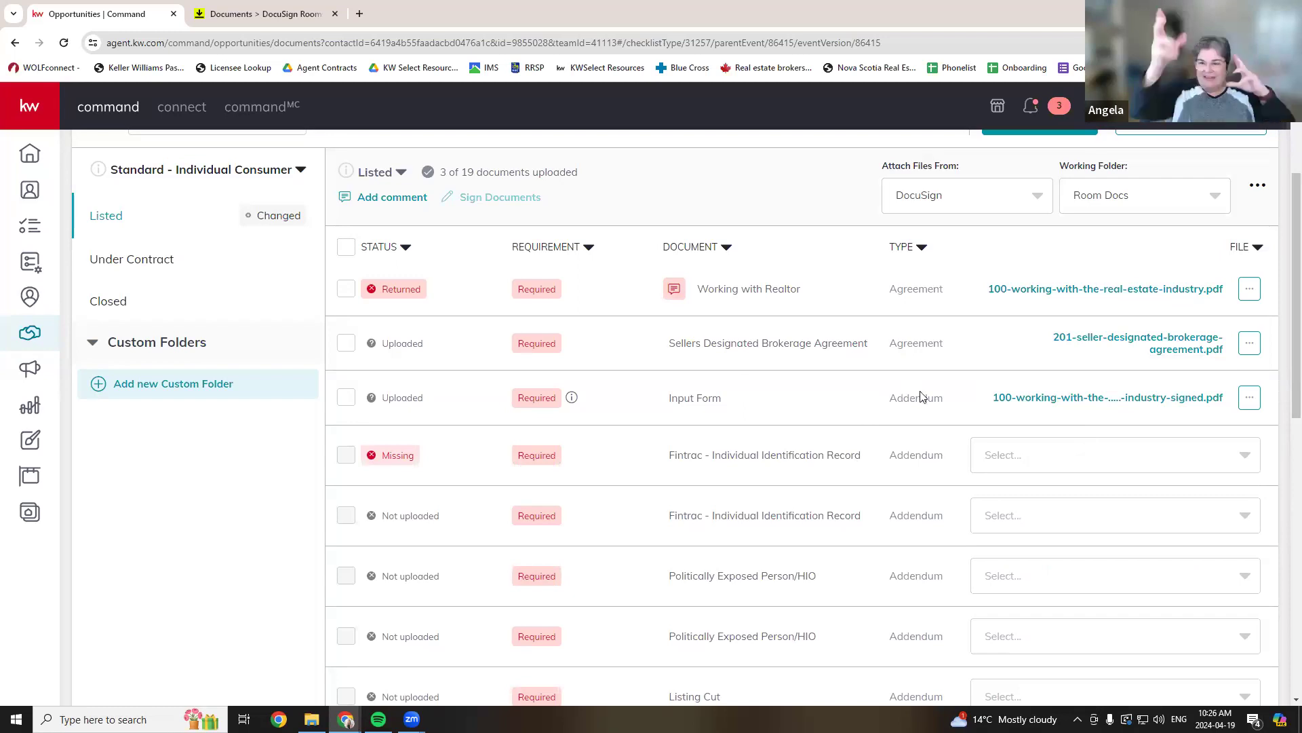
scroll(917, 400, "up", 1)
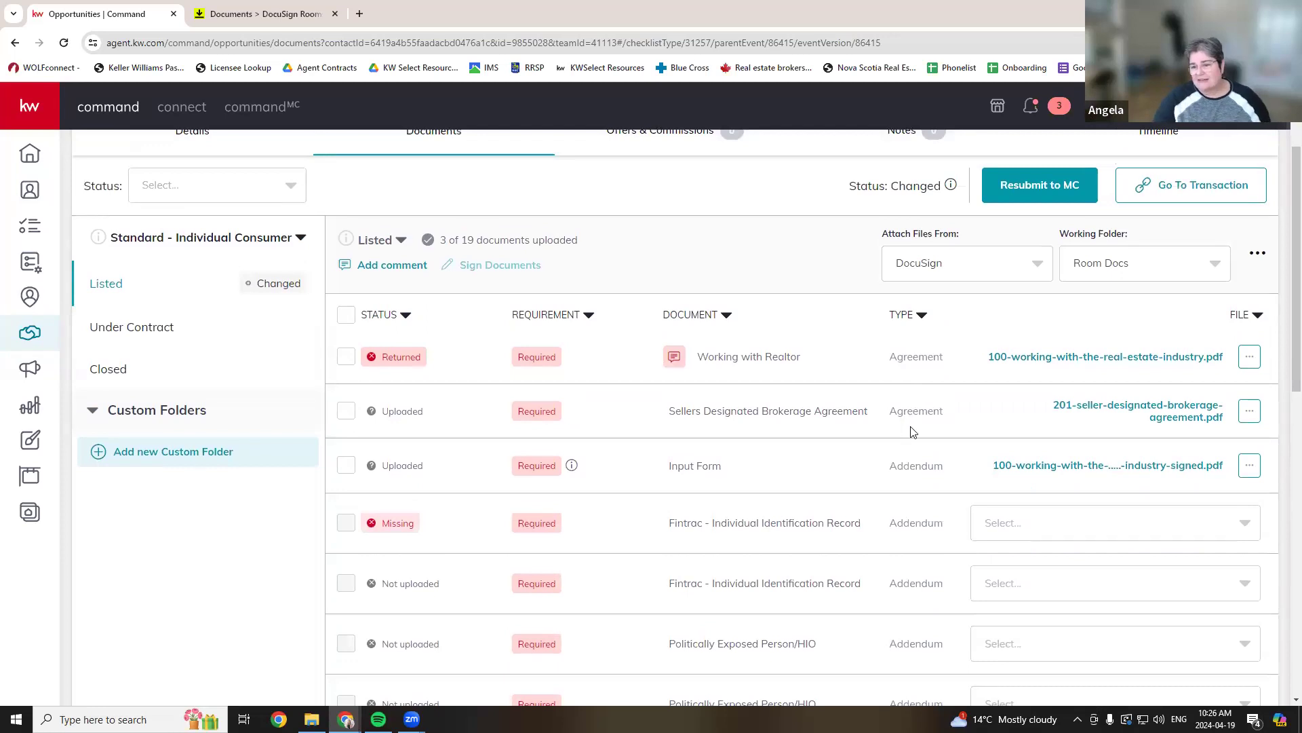
left_click(1100, 411)
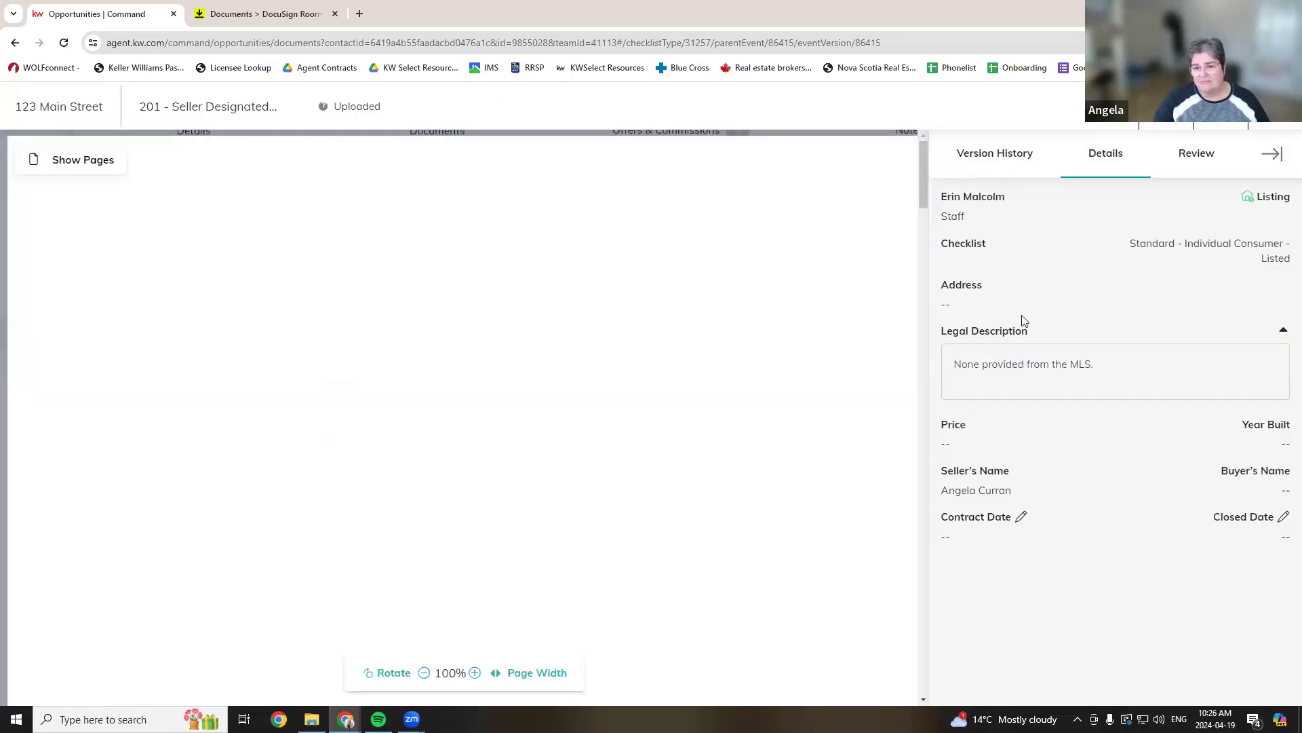
- Update the Sellers Designated Brokerage Agreement with the DocuSign 201 Signed.pdf file
key("Escape")
left_click(1249, 411)
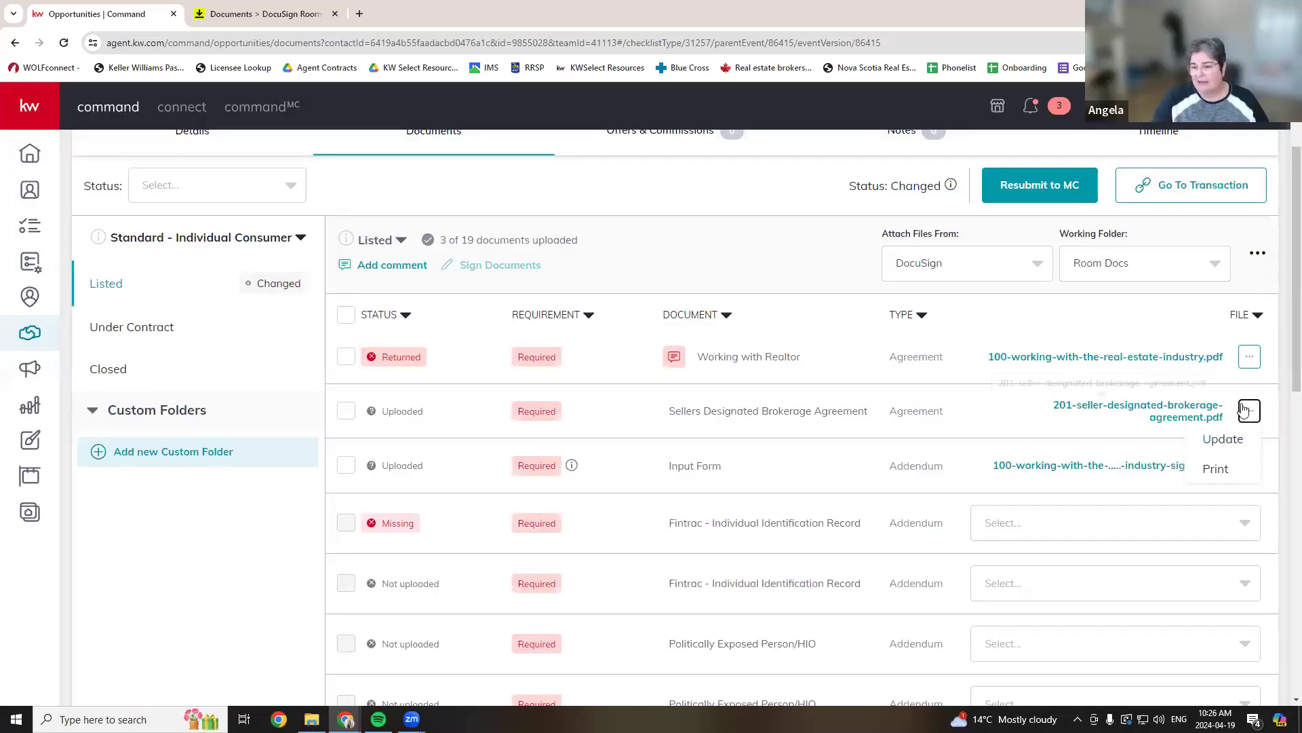
left_click(1249, 410)
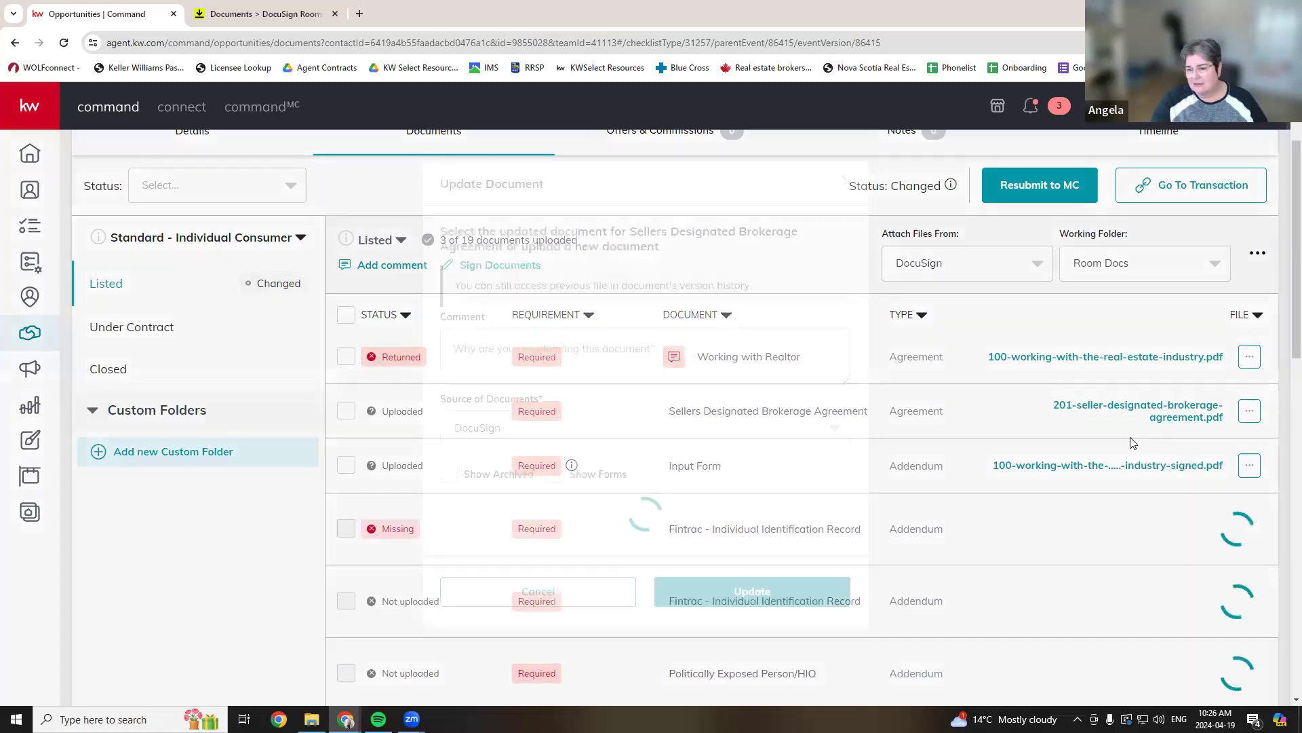
left_click(449, 539)
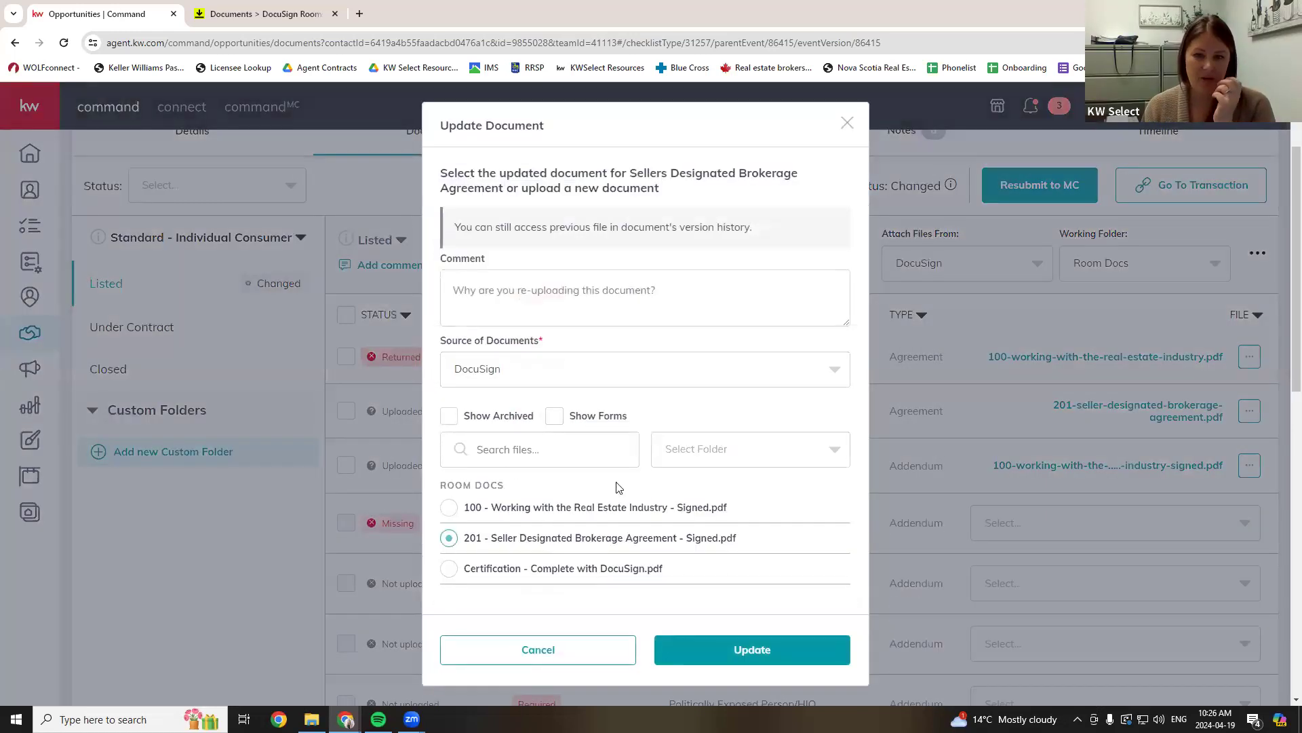
left_click(604, 368)
left_click(536, 405)
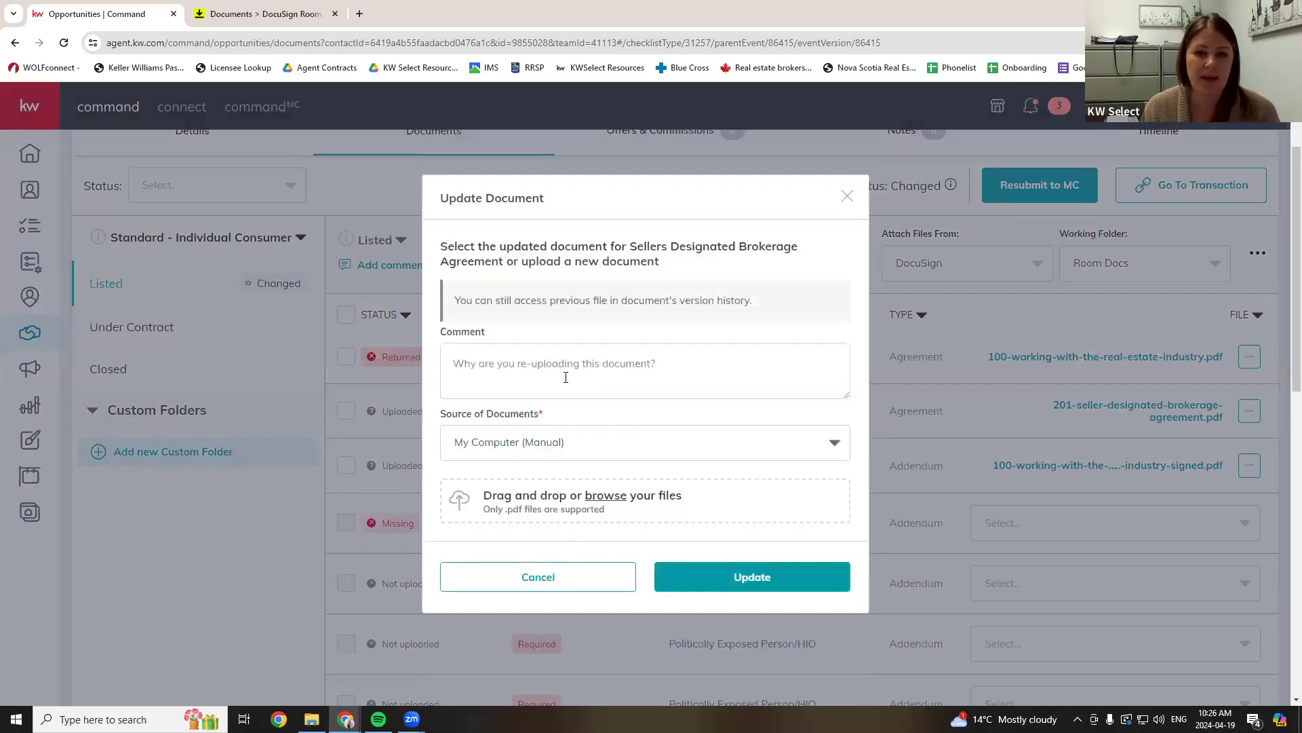
left_click(544, 448)
left_click(513, 519)
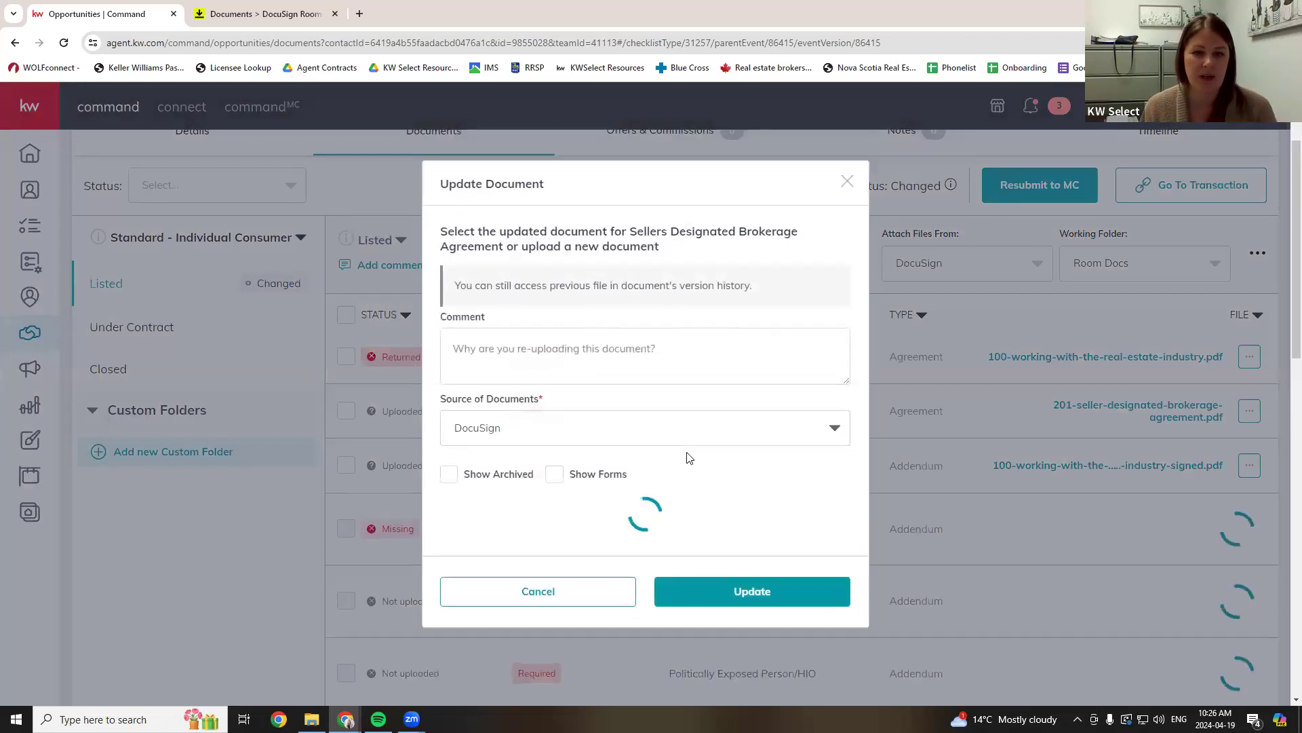
left_click(531, 541)
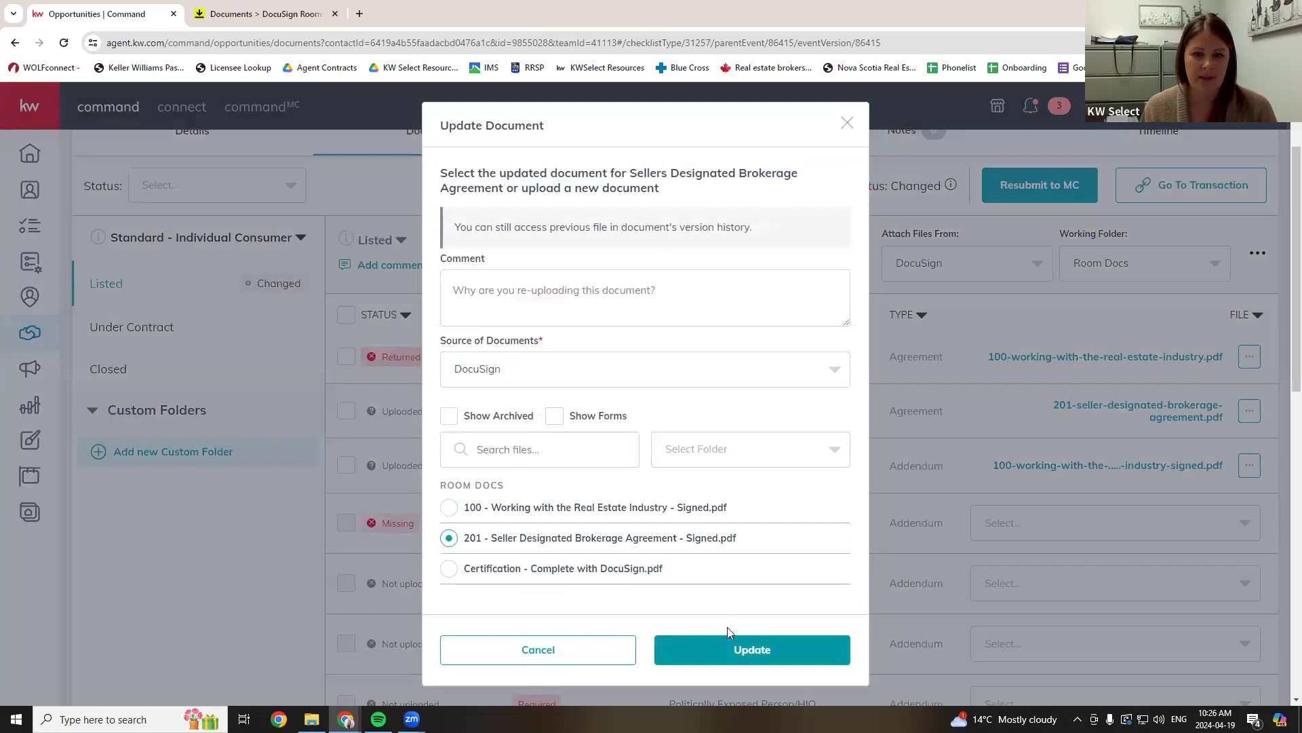
left_click(658, 651)
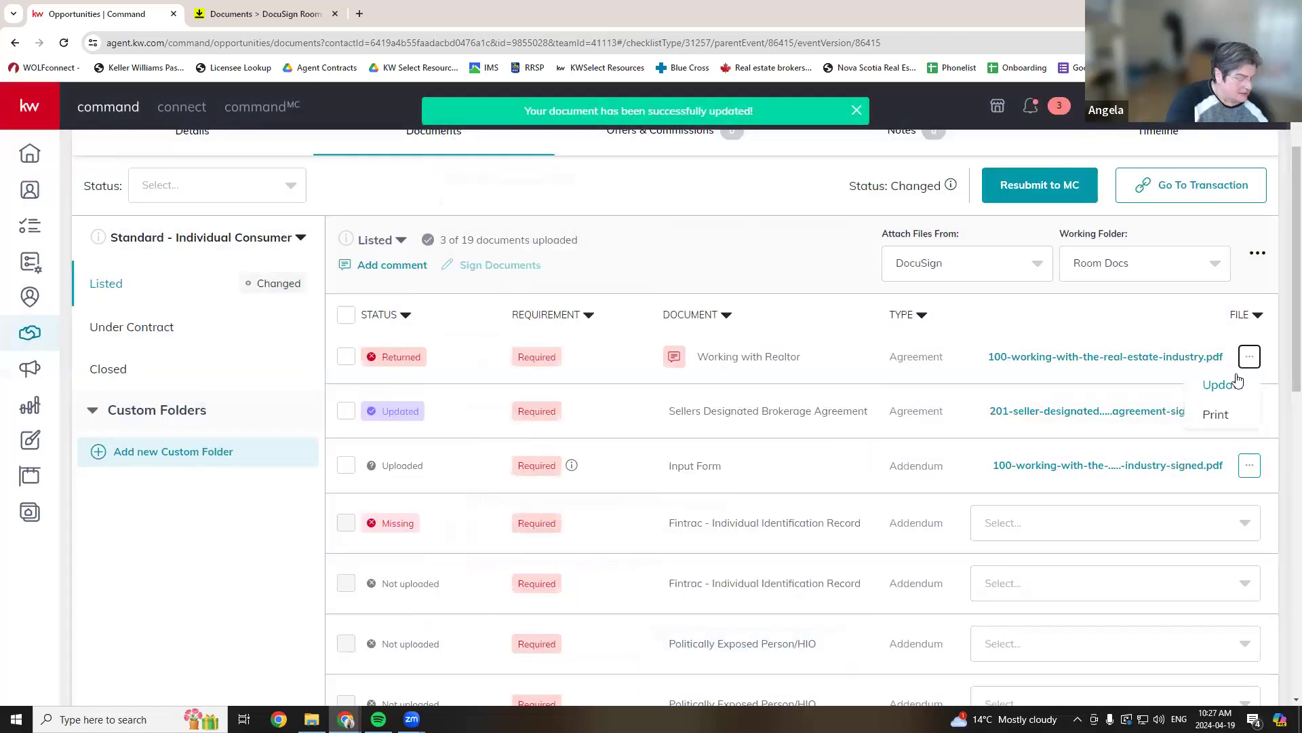
- Update the Working with Realtor row with 100 - Working with the Real Estate Industry - Signed.pdf
left_click(1097, 358)
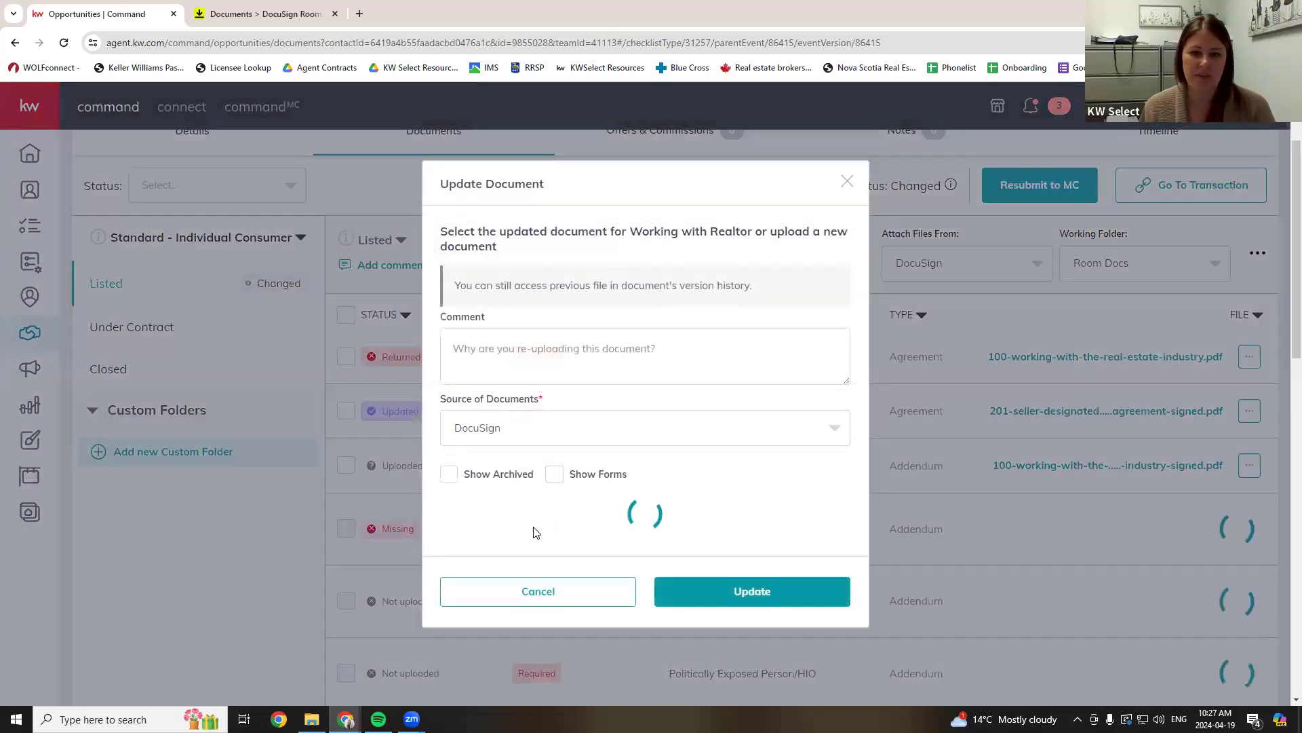
left_click(456, 508)
left_click(744, 647)
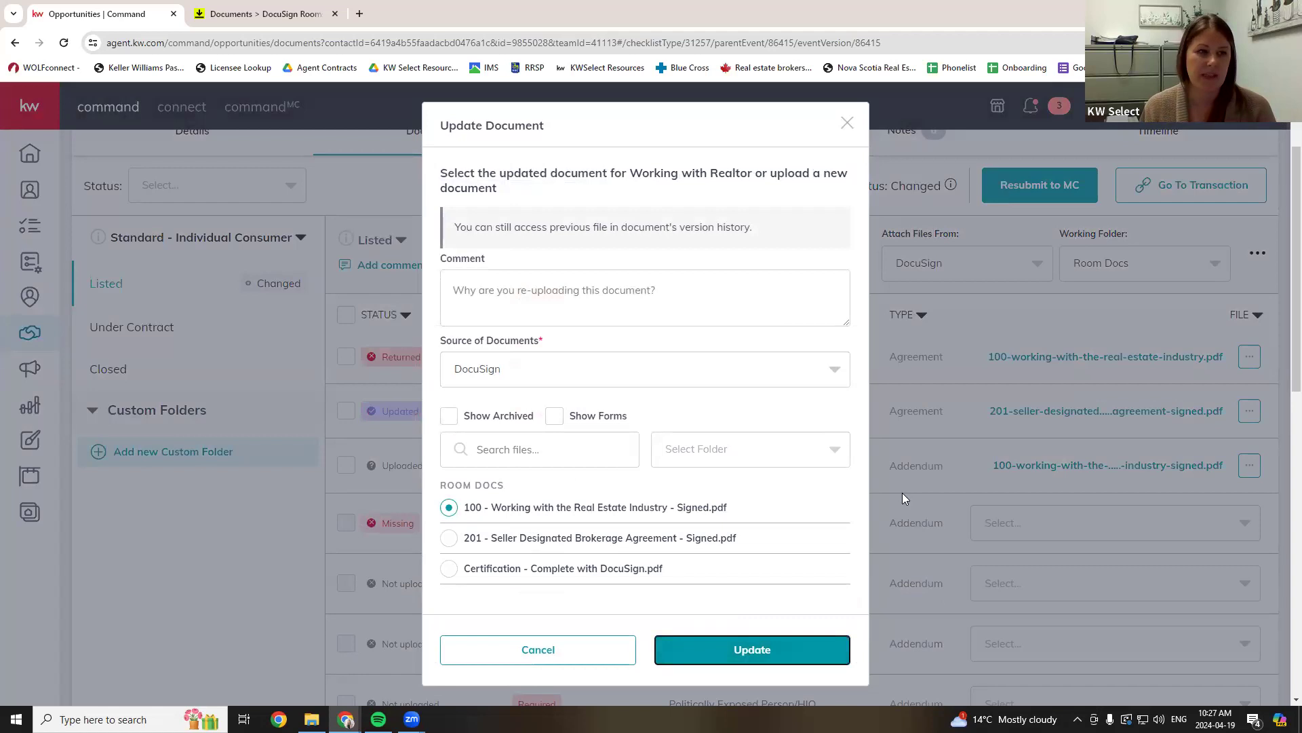
left_click(749, 649)
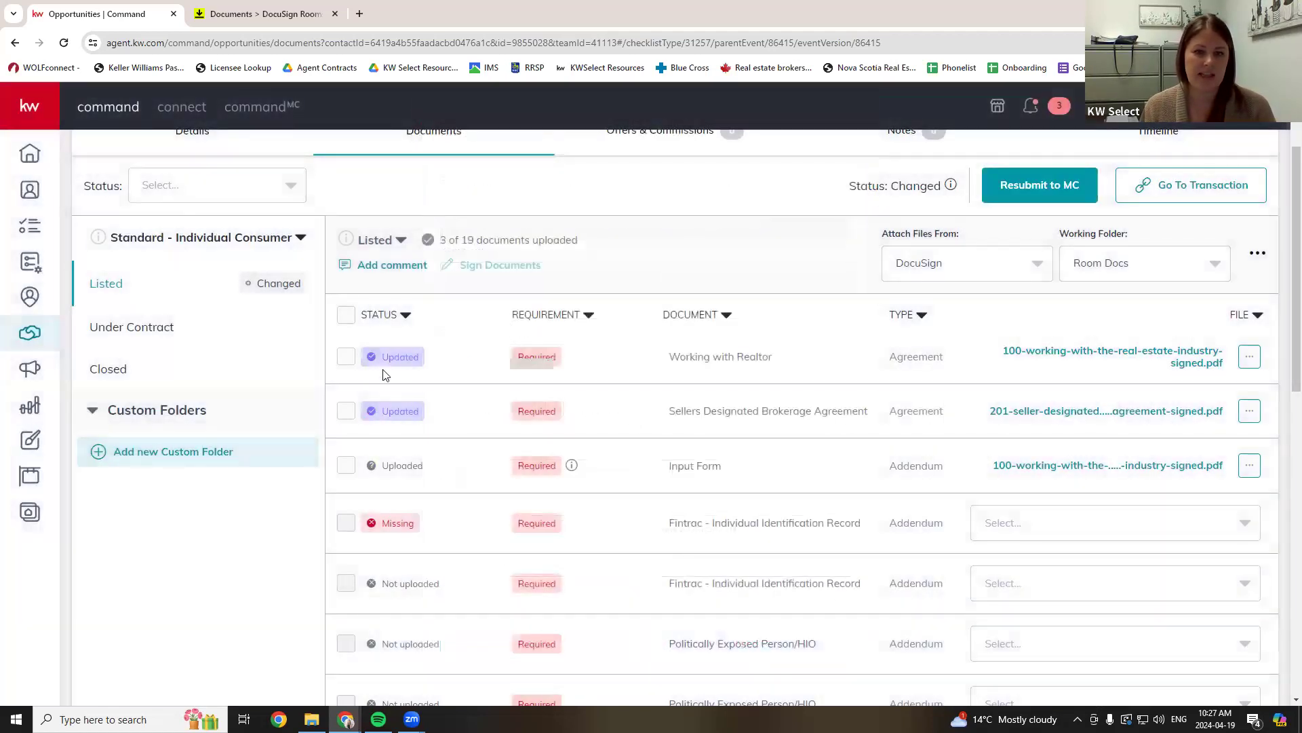
double_click(384, 354)
double_click(382, 410)
left_click(440, 419)
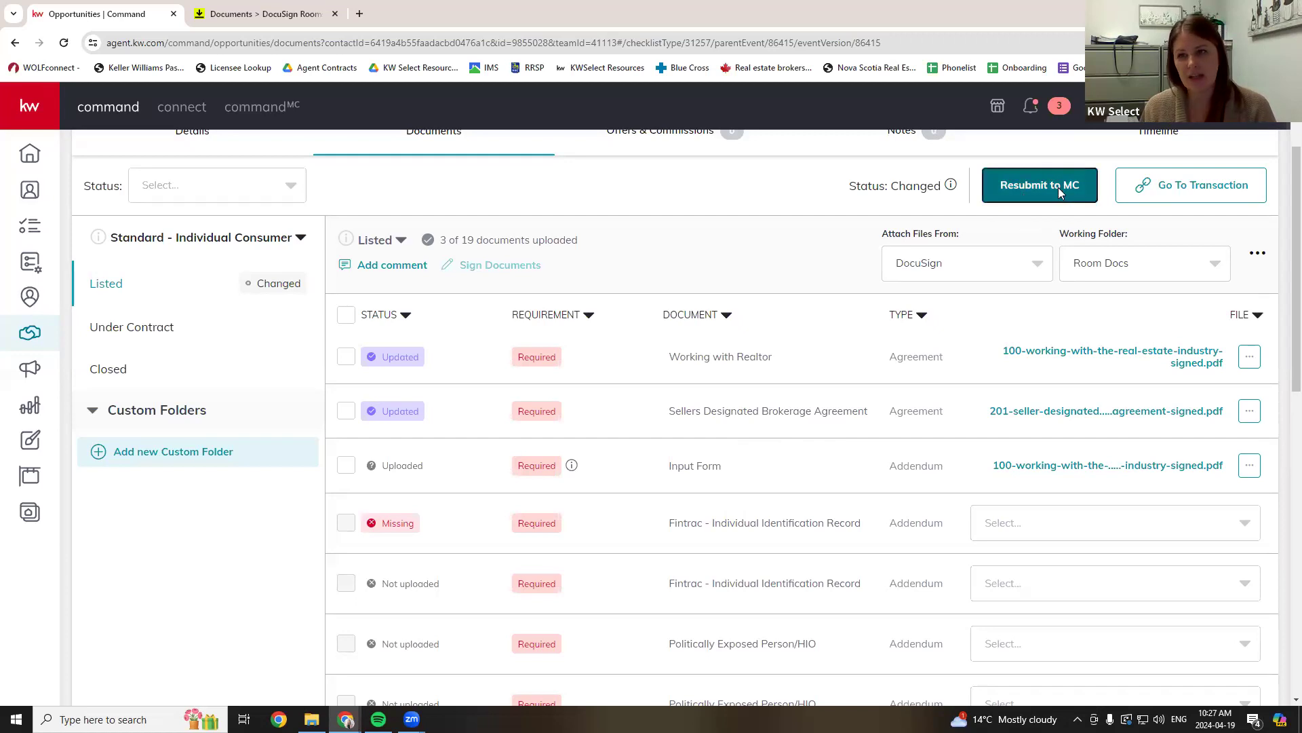
- Resubmit the Listed checklist to MC and confirm the submission
left_click(1059, 189)
left_click(751, 460)
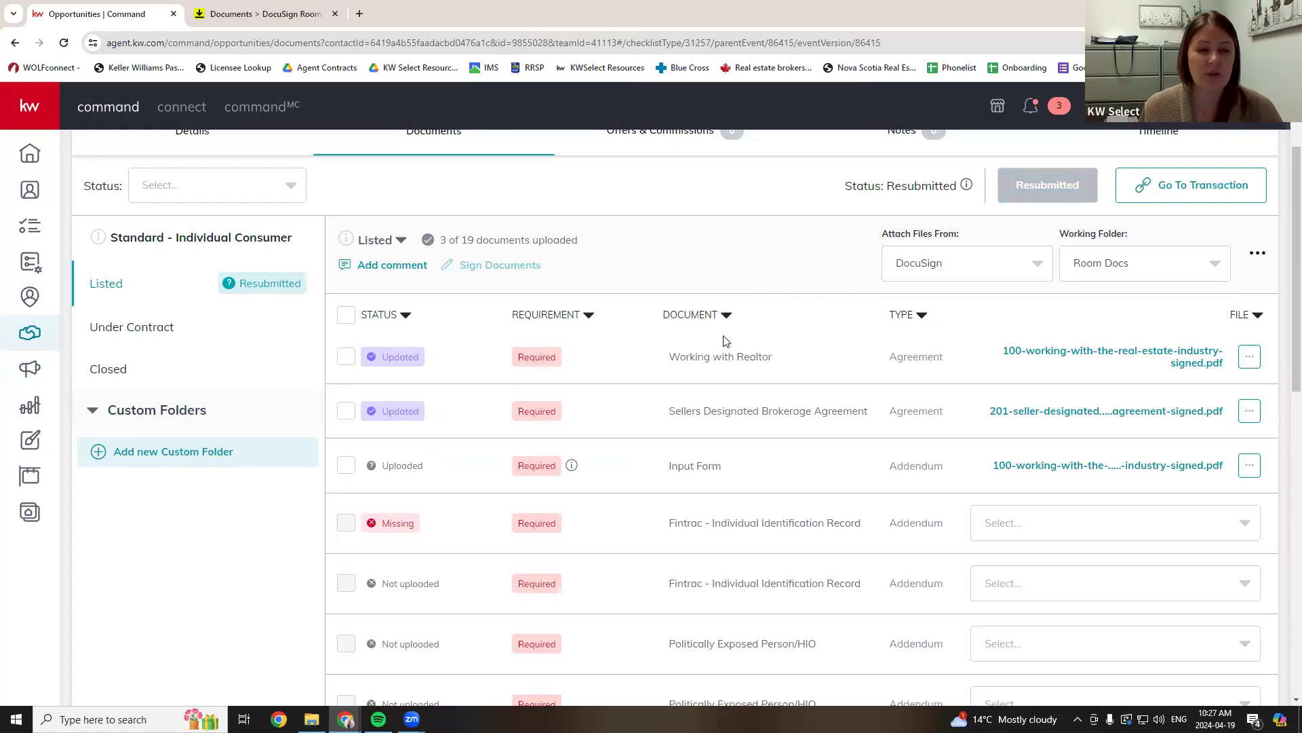
left_click(371, 268)
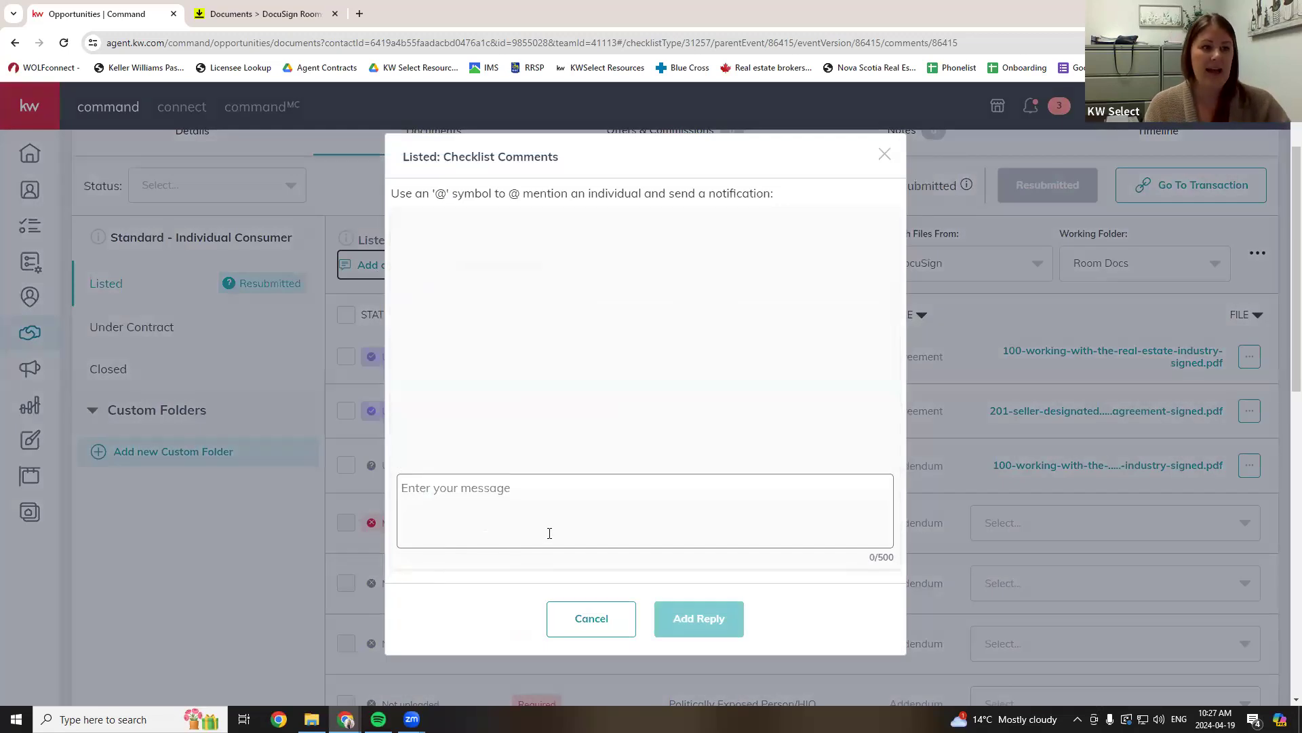
left_click(550, 533)
type("@")
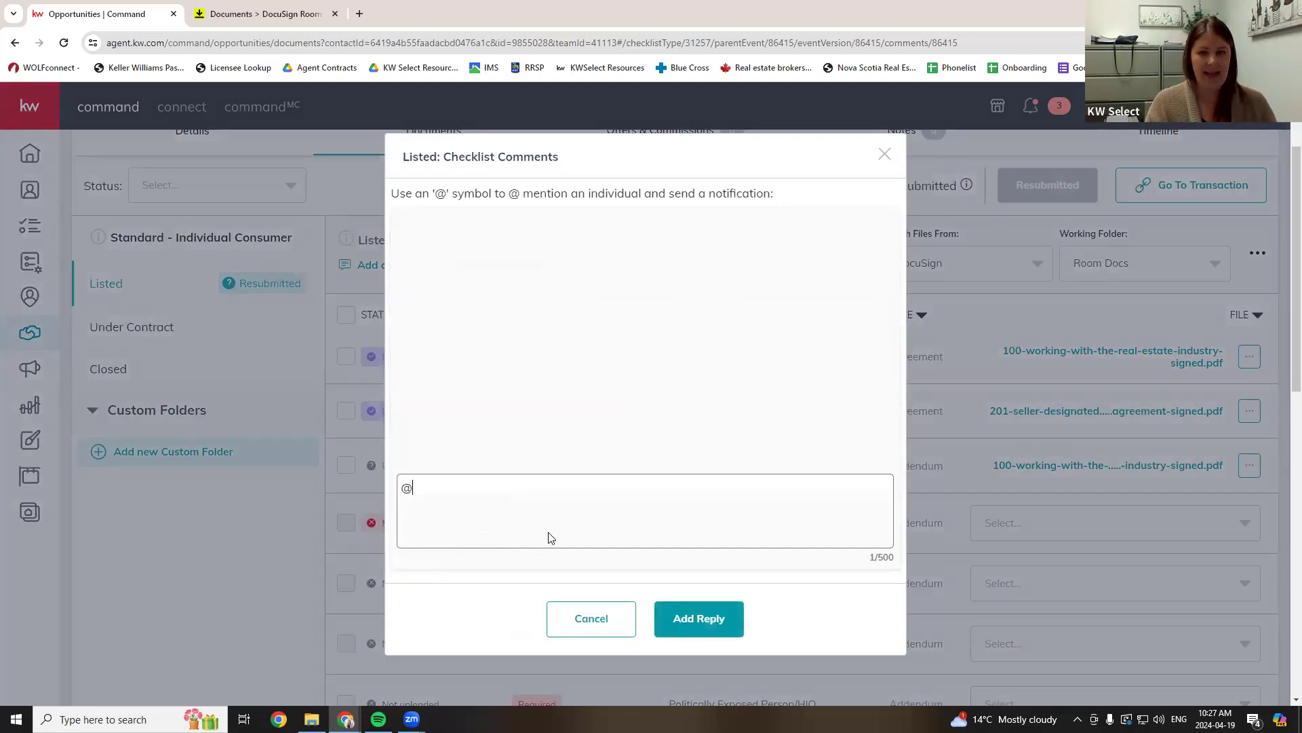
scroll(506, 536, "down", 3)
scroll(505, 596, "up", 4)
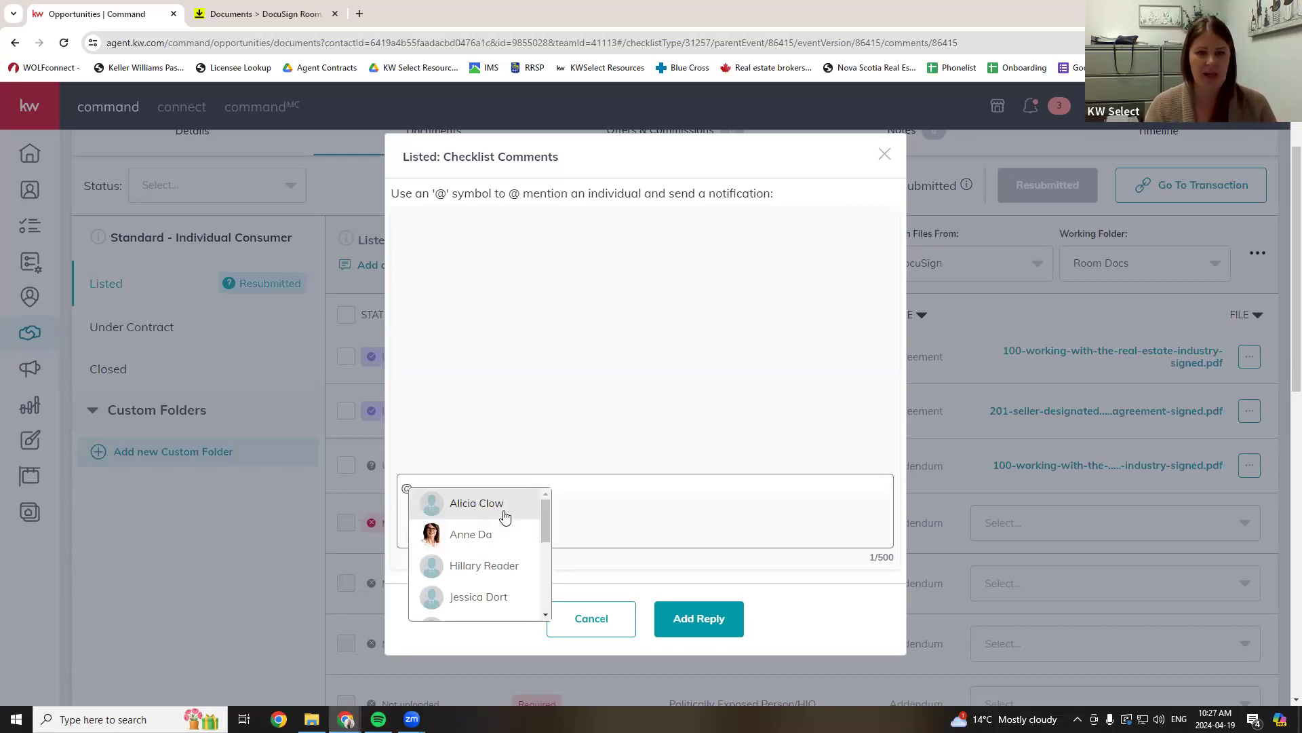
left_click(498, 506)
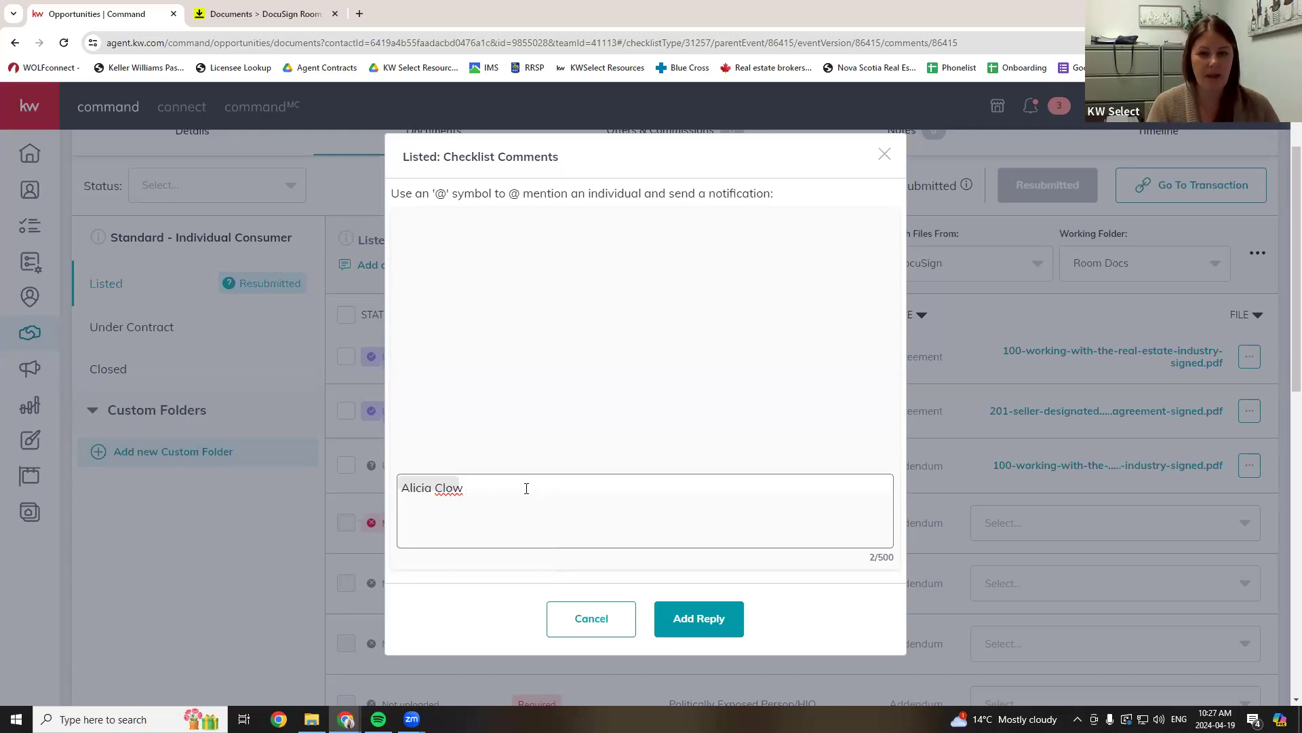
key("BackSpace")
type("@")
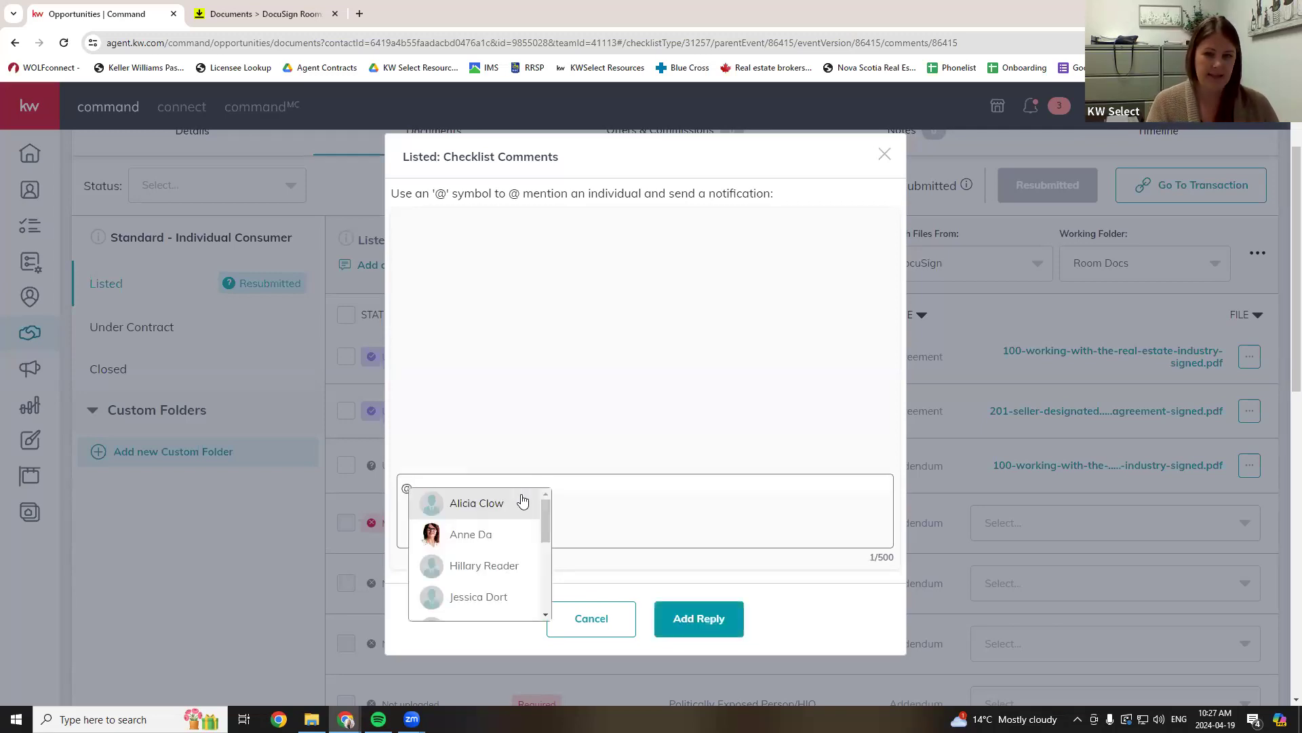
left_click(533, 504)
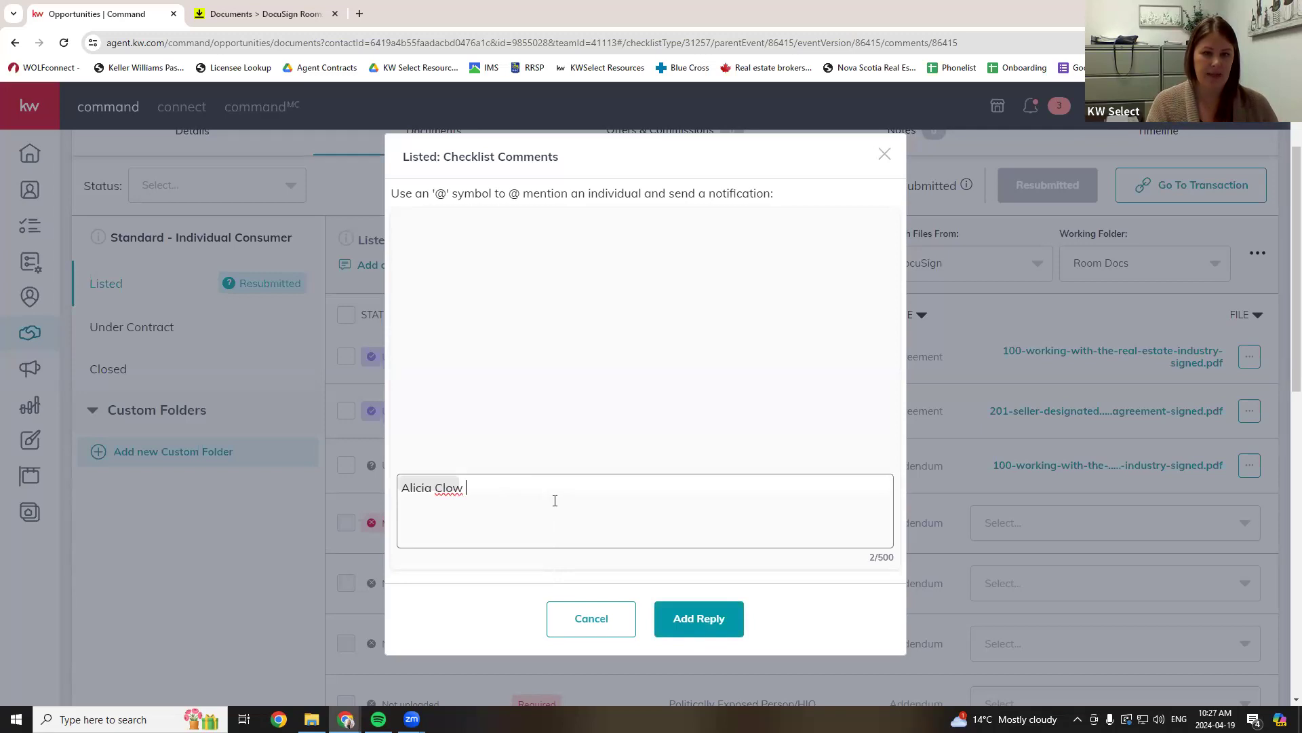
left_click_drag(555, 500, 329, 496)
type("@m,")
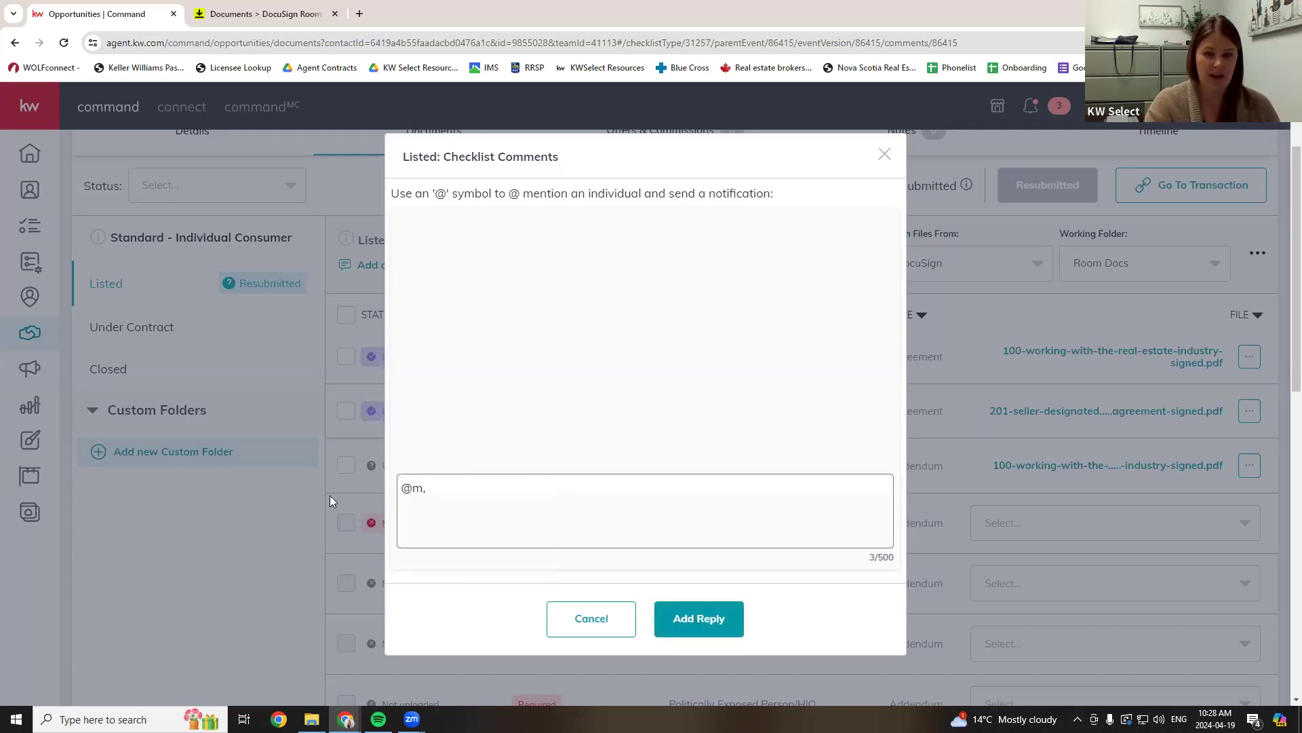
key("BackSpace")
type("a")
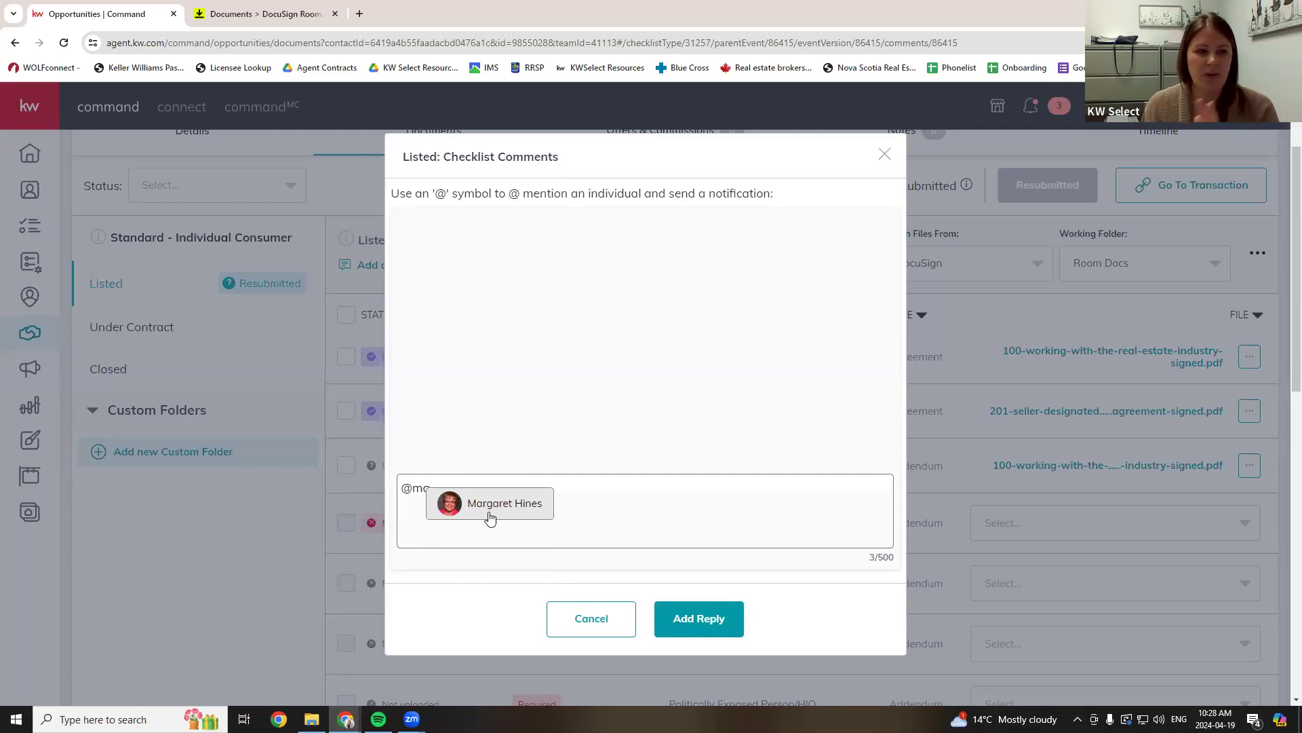
left_click(490, 518)
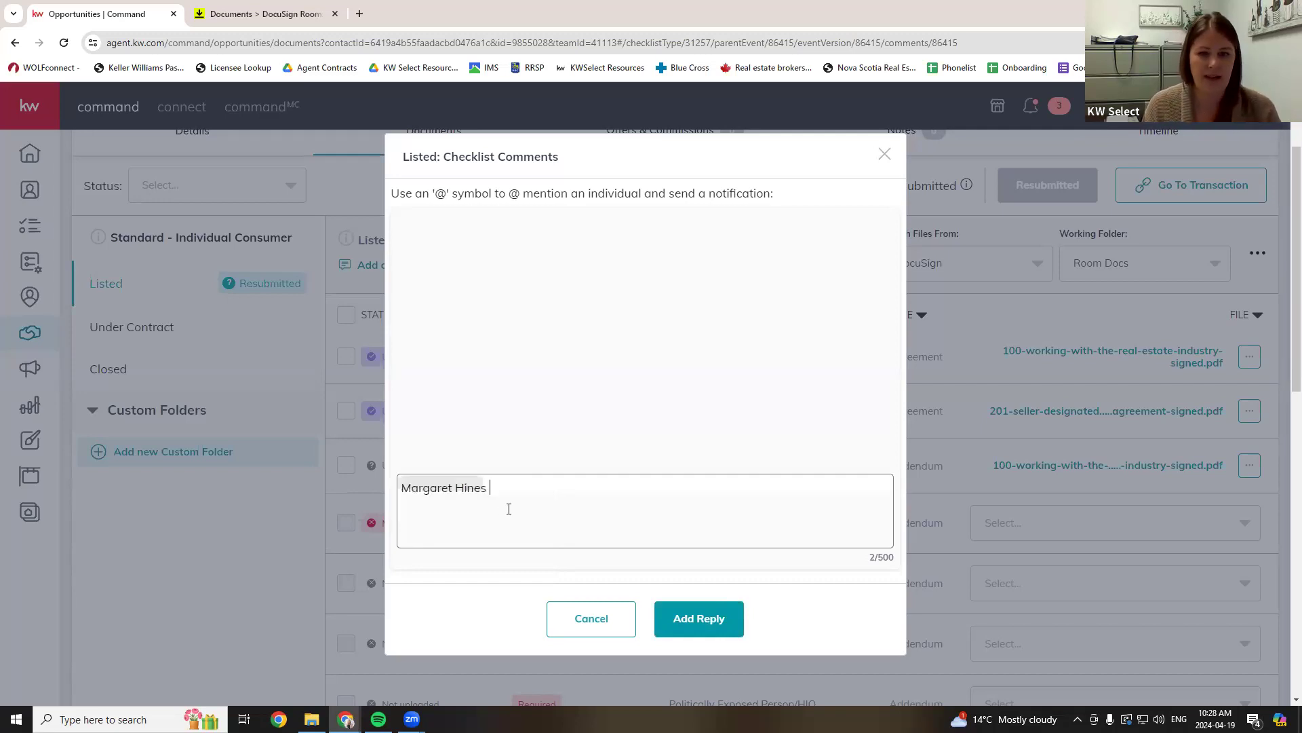
key("BackSpace")
key("BackSpace")
type("@")
scroll(474, 570, "down", 3)
left_click(473, 588)
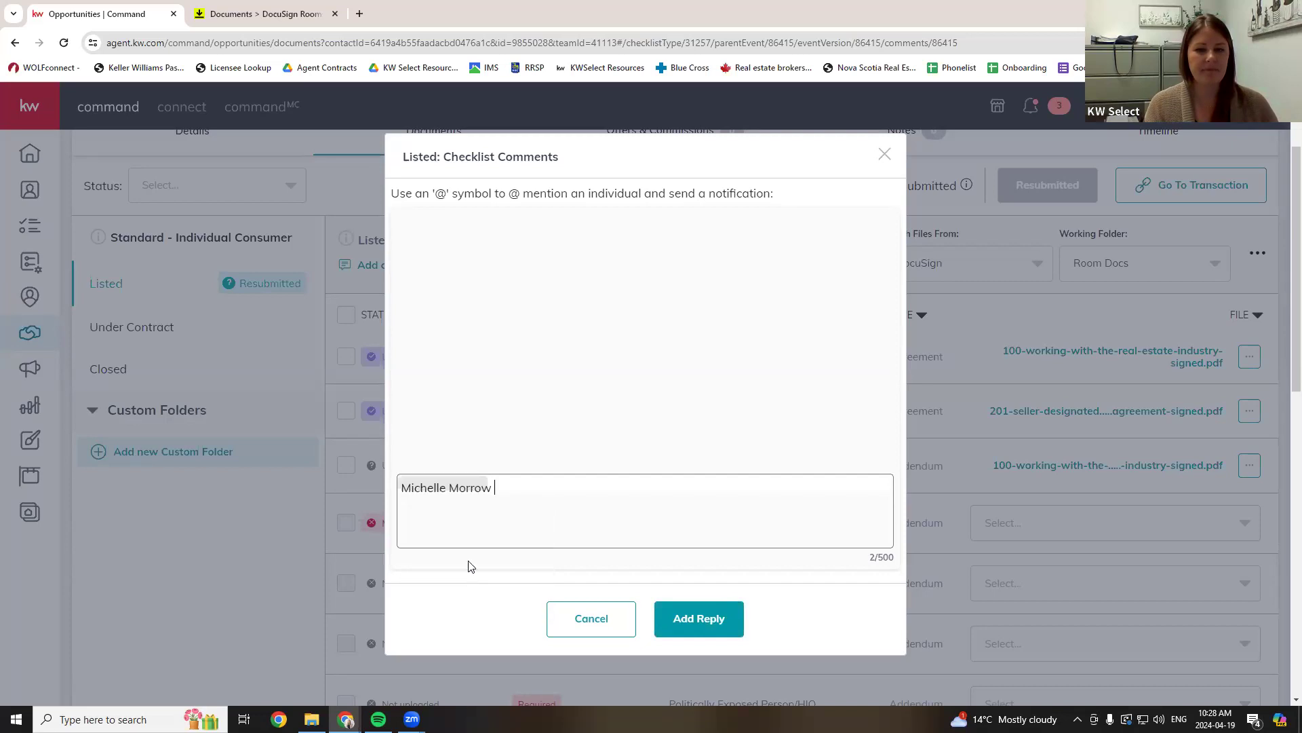
key("BackSpace")
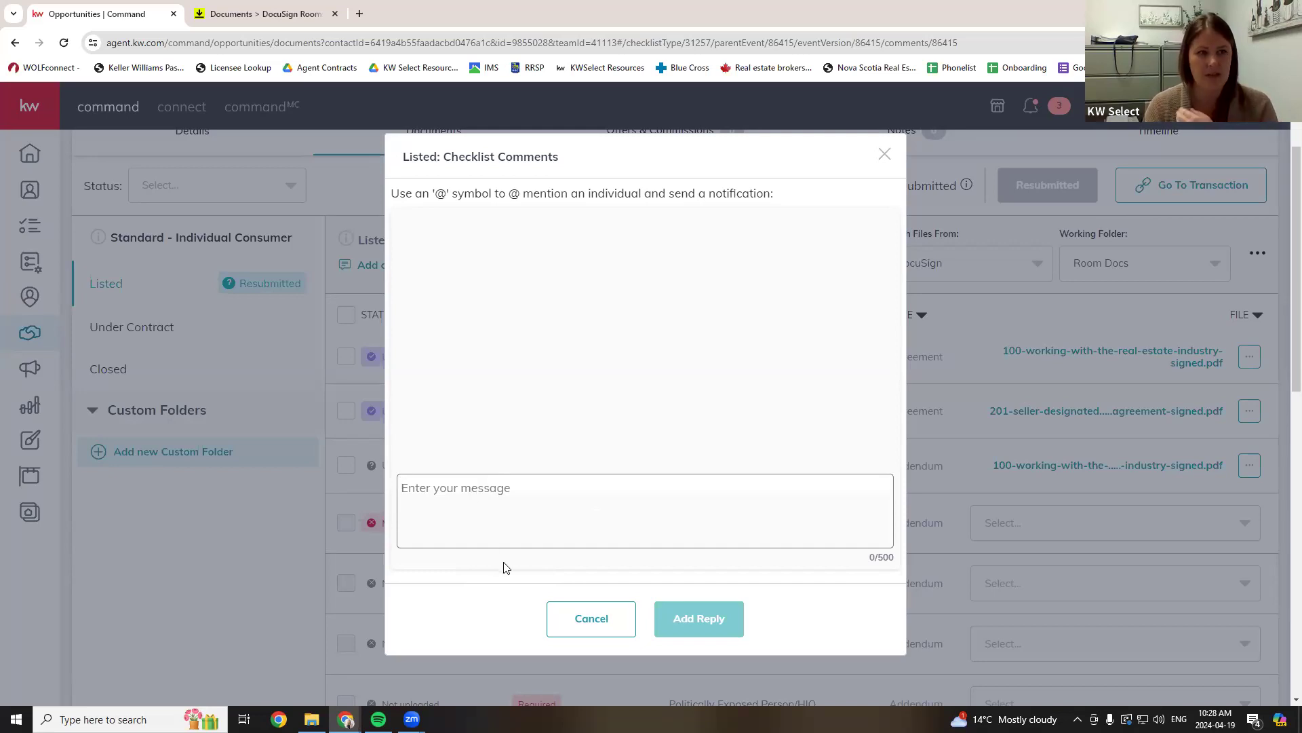
- Cancel the comments dialog without posting and review the Listed documents down to Power of Attorney/Will
left_click(608, 619)
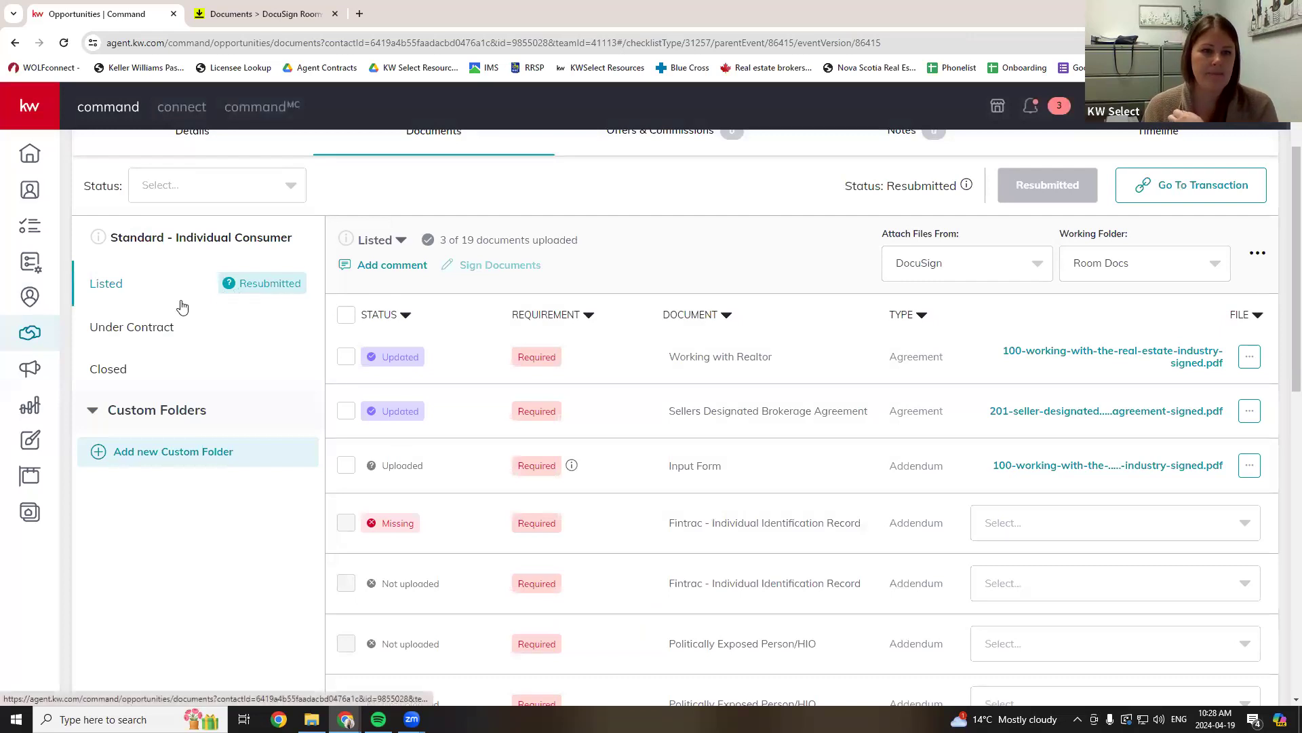
scroll(766, 461, "down", 10)
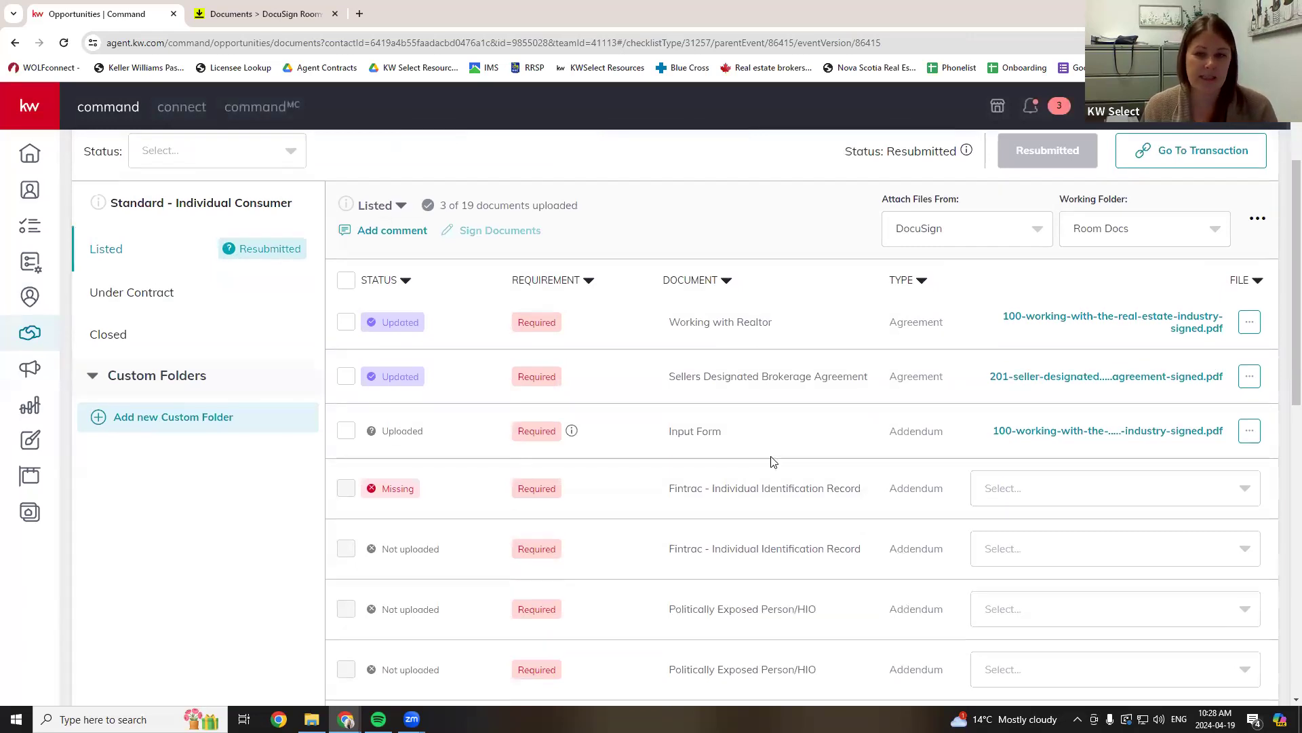
scroll(763, 513, "down", 1)
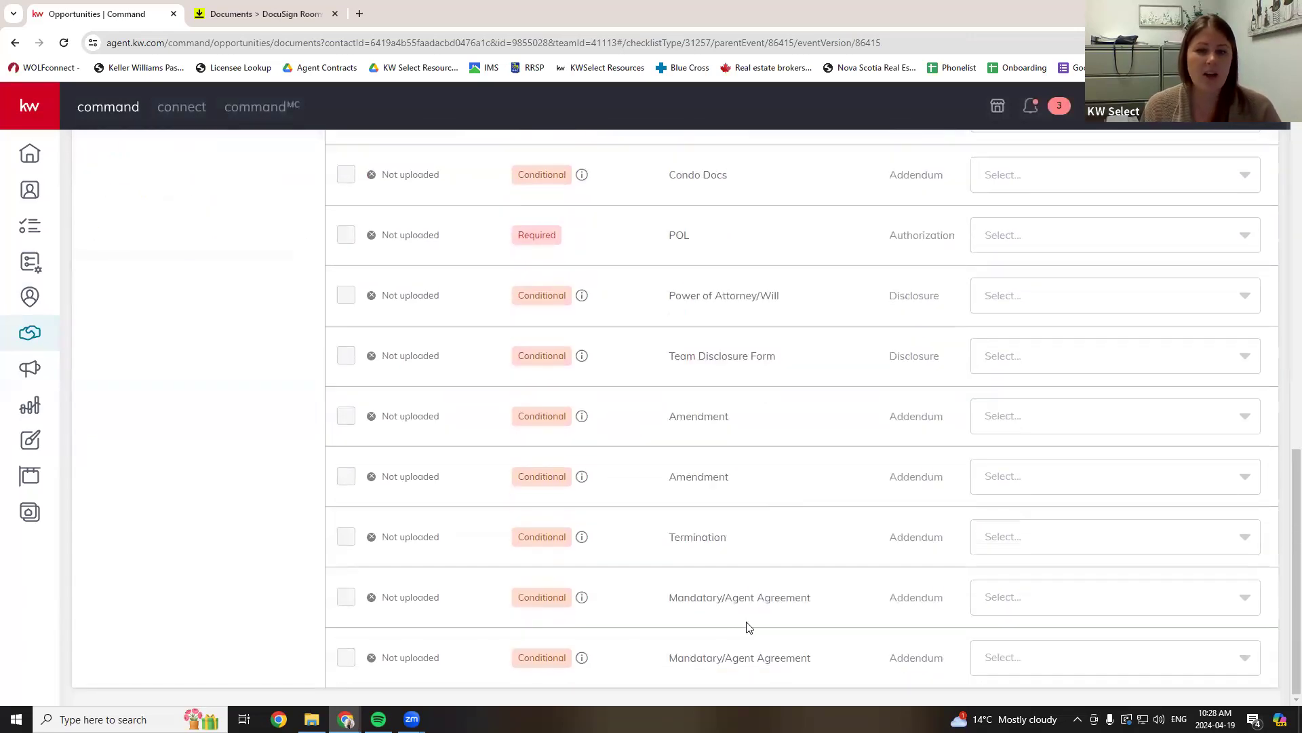
scroll(747, 625, "up", 3)
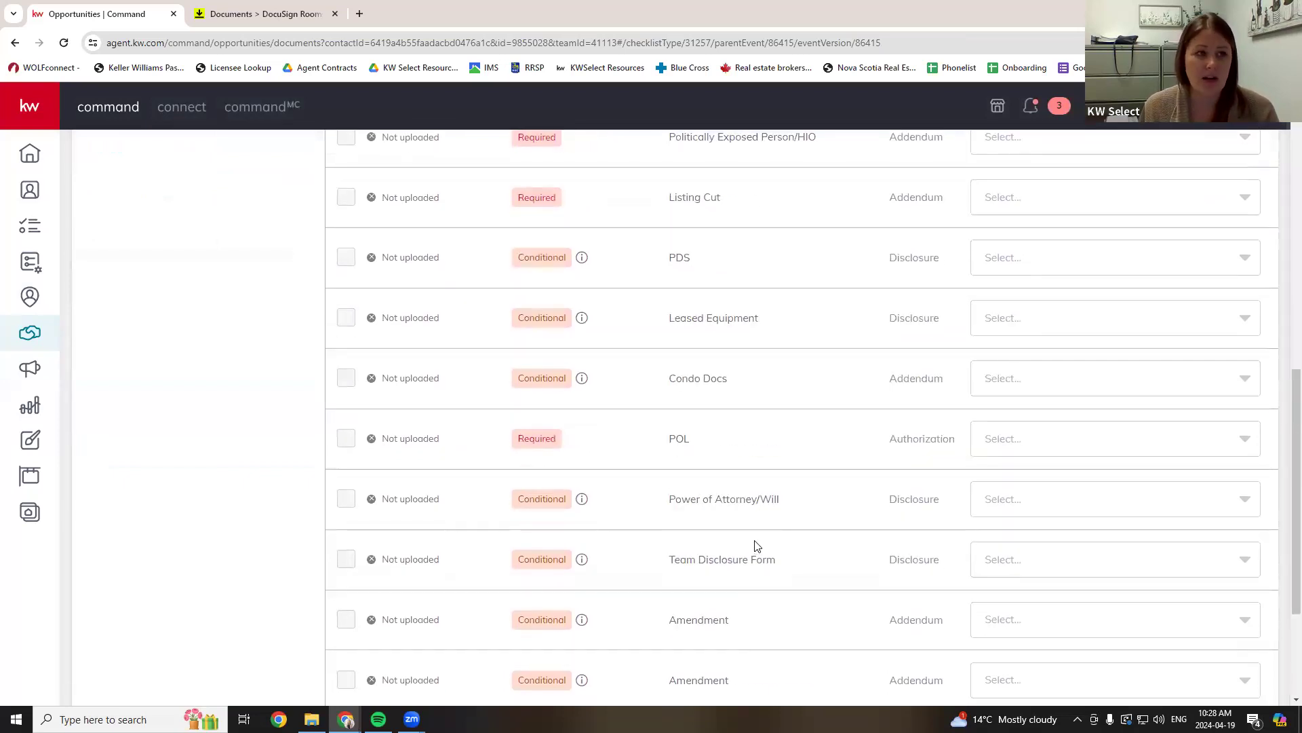
scroll(760, 551, "up", 1)
scroll(746, 536, "down", 1)
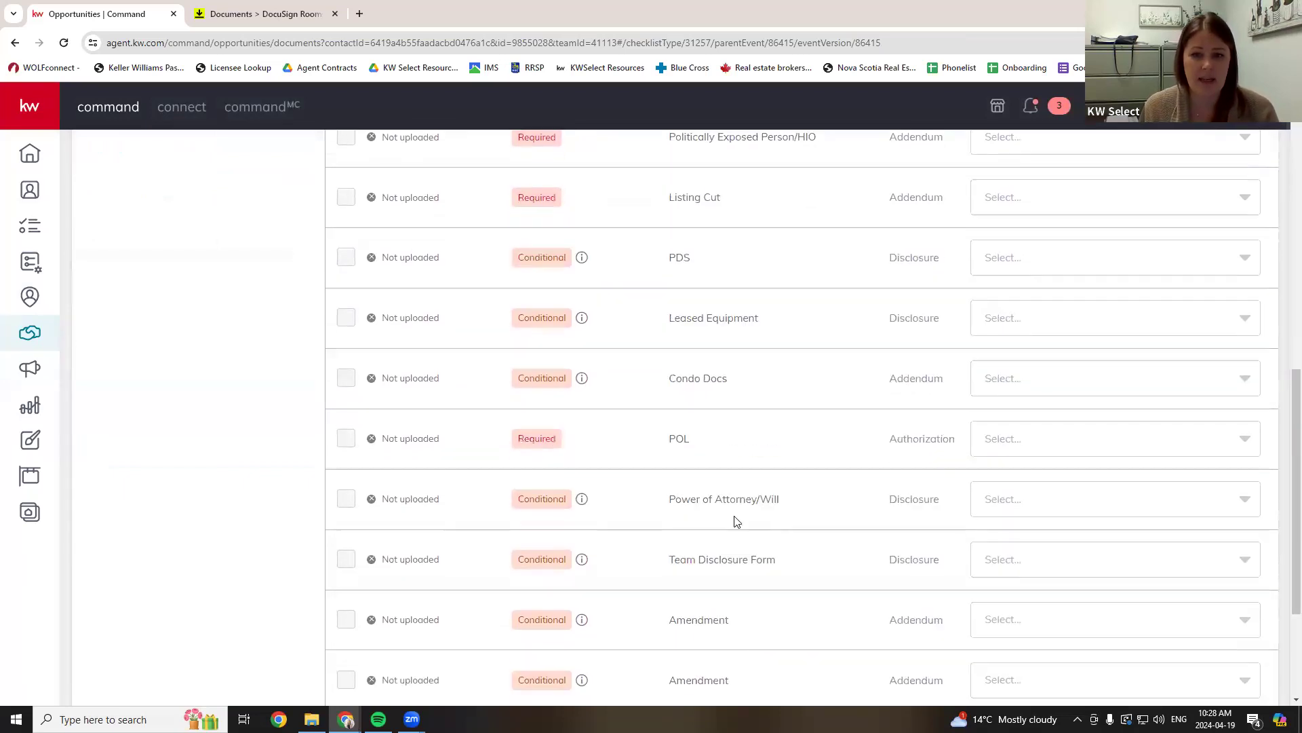
left_click_drag(685, 502, 787, 505)
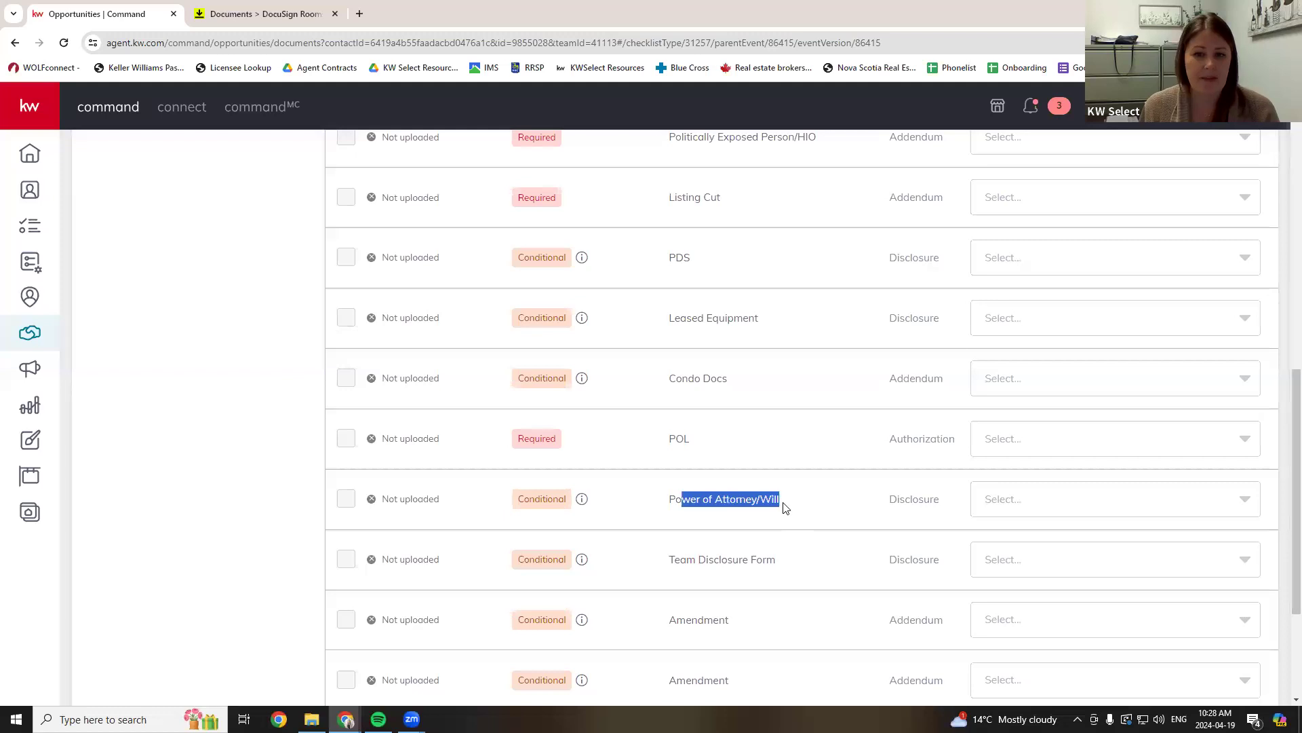
left_click(817, 500)
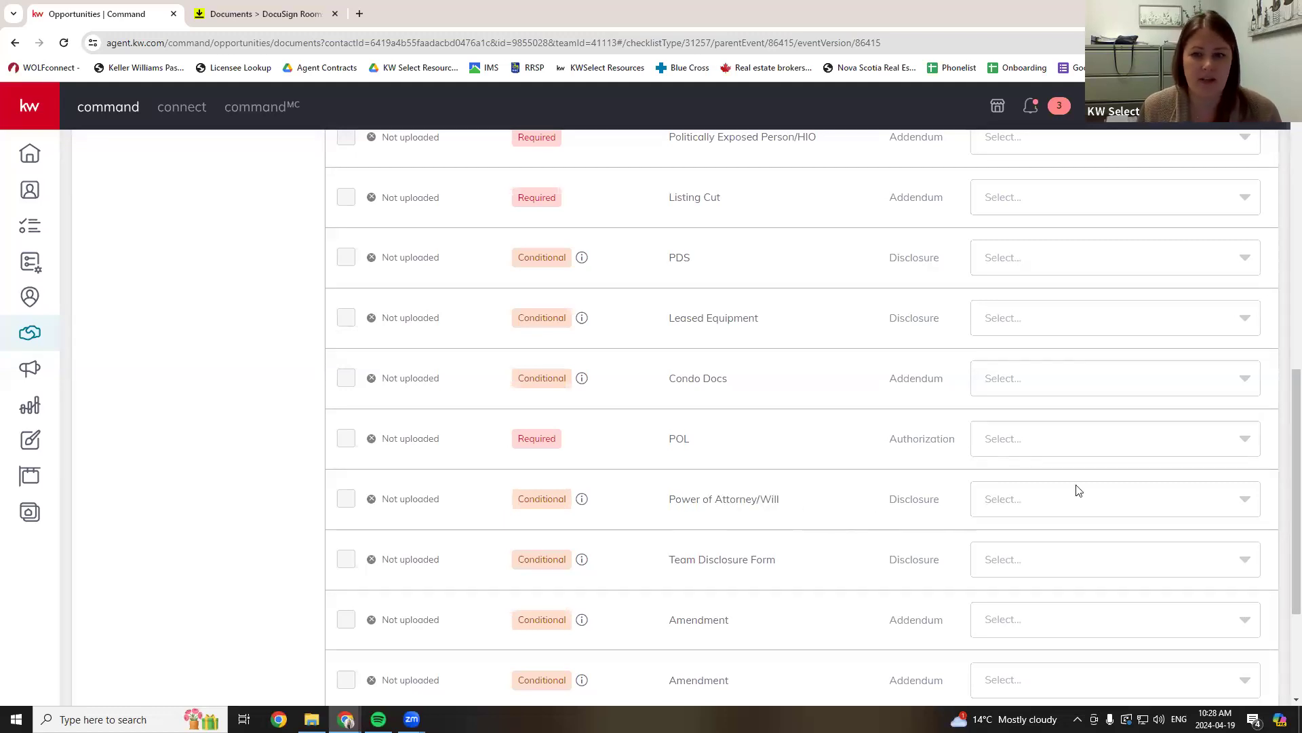
- Check the two existing Amendment rows, then bring up the extra options beside Working Folder
scroll(771, 505, "up", 3)
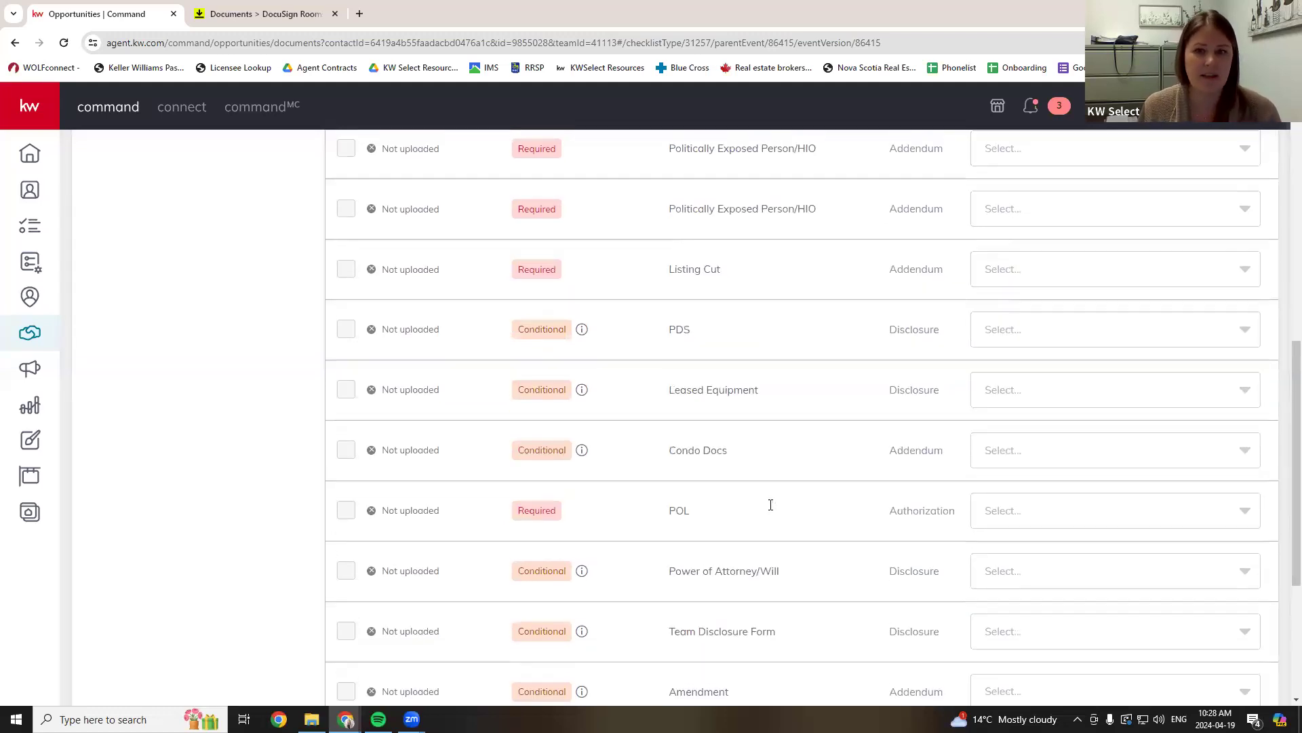
scroll(770, 508, "up", 4)
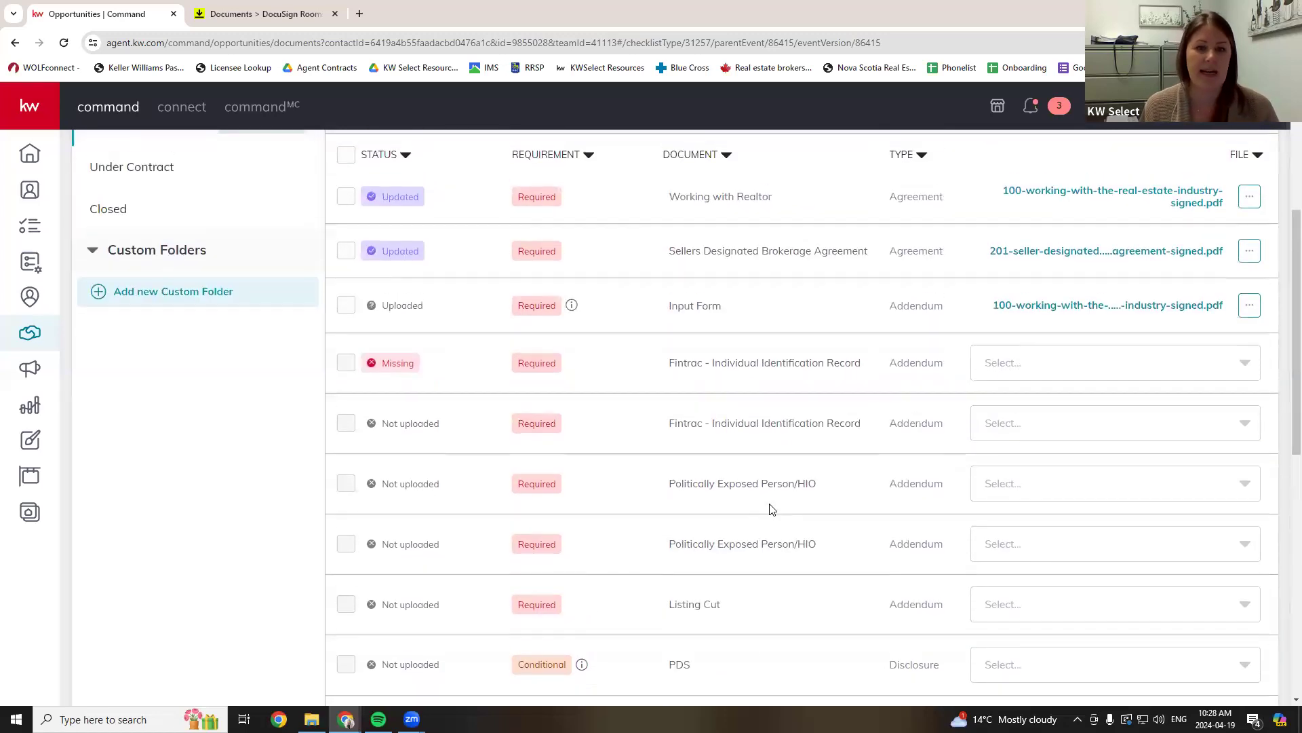
scroll(771, 508, "up", 1)
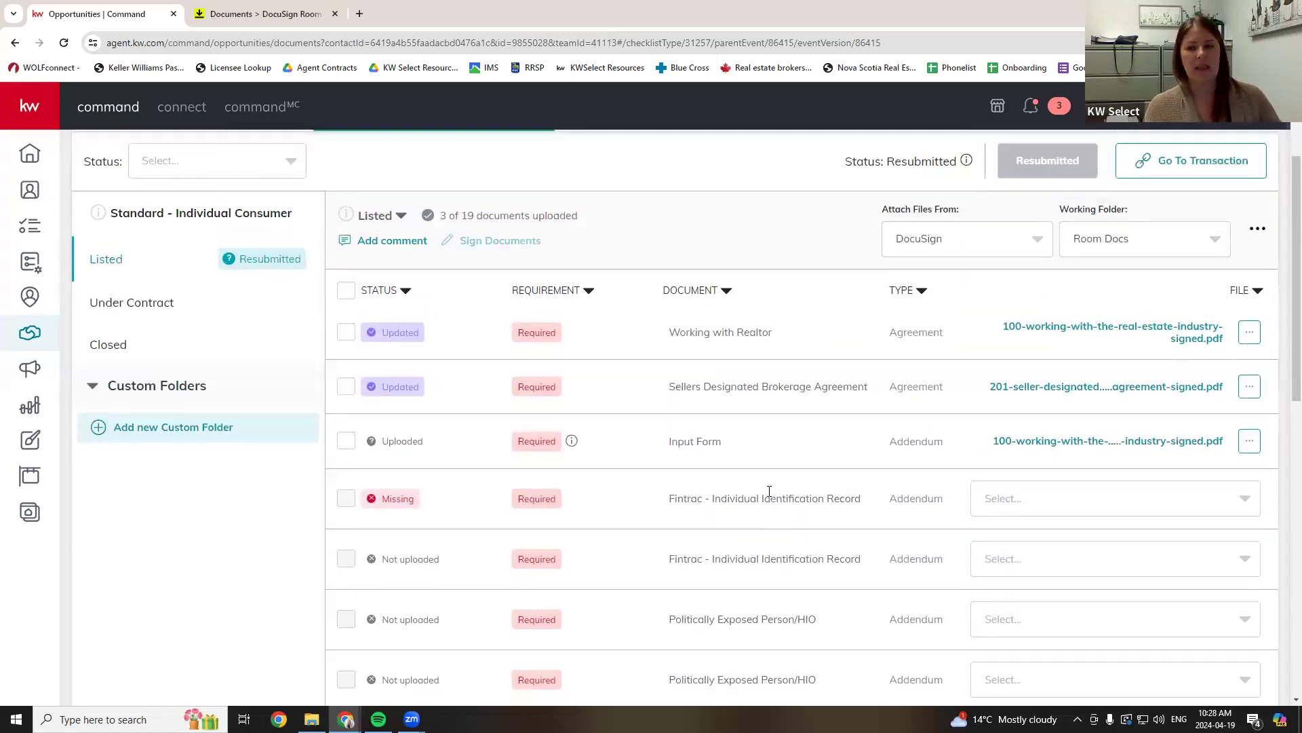
scroll(785, 416, "down", 5)
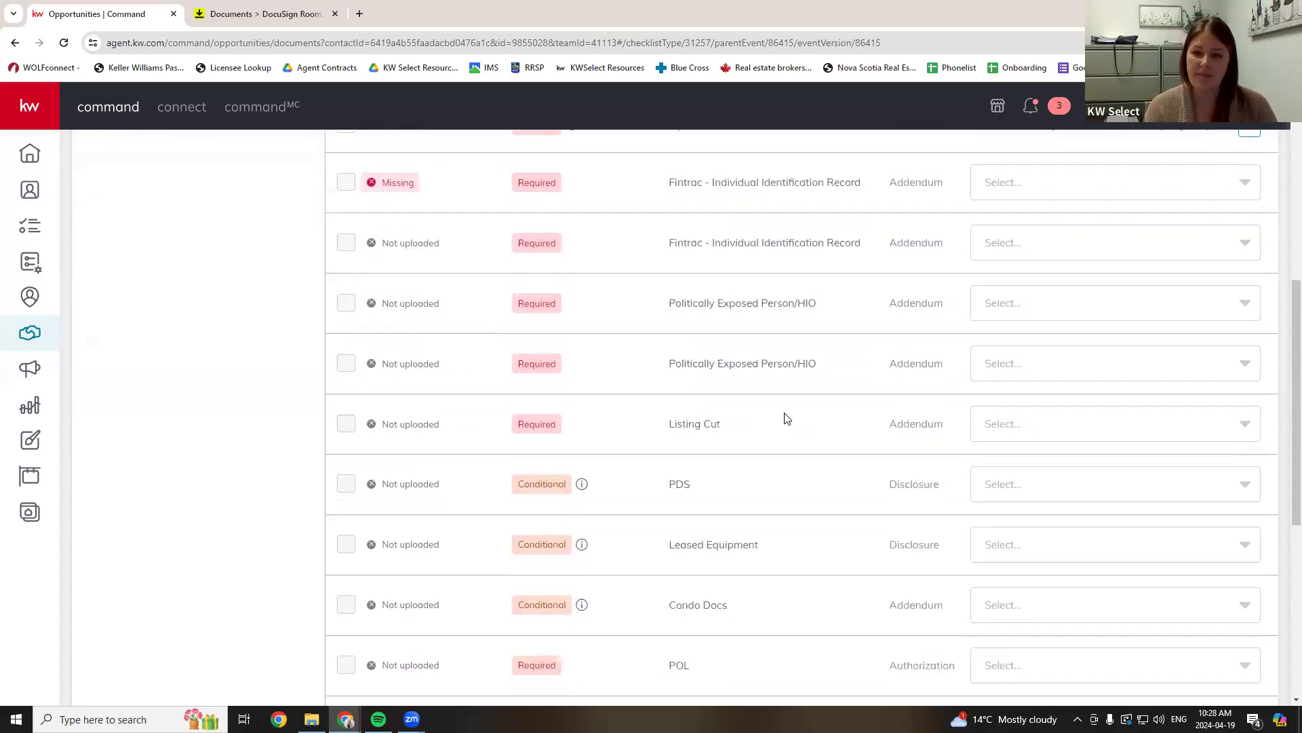
scroll(786, 418, "down", 6)
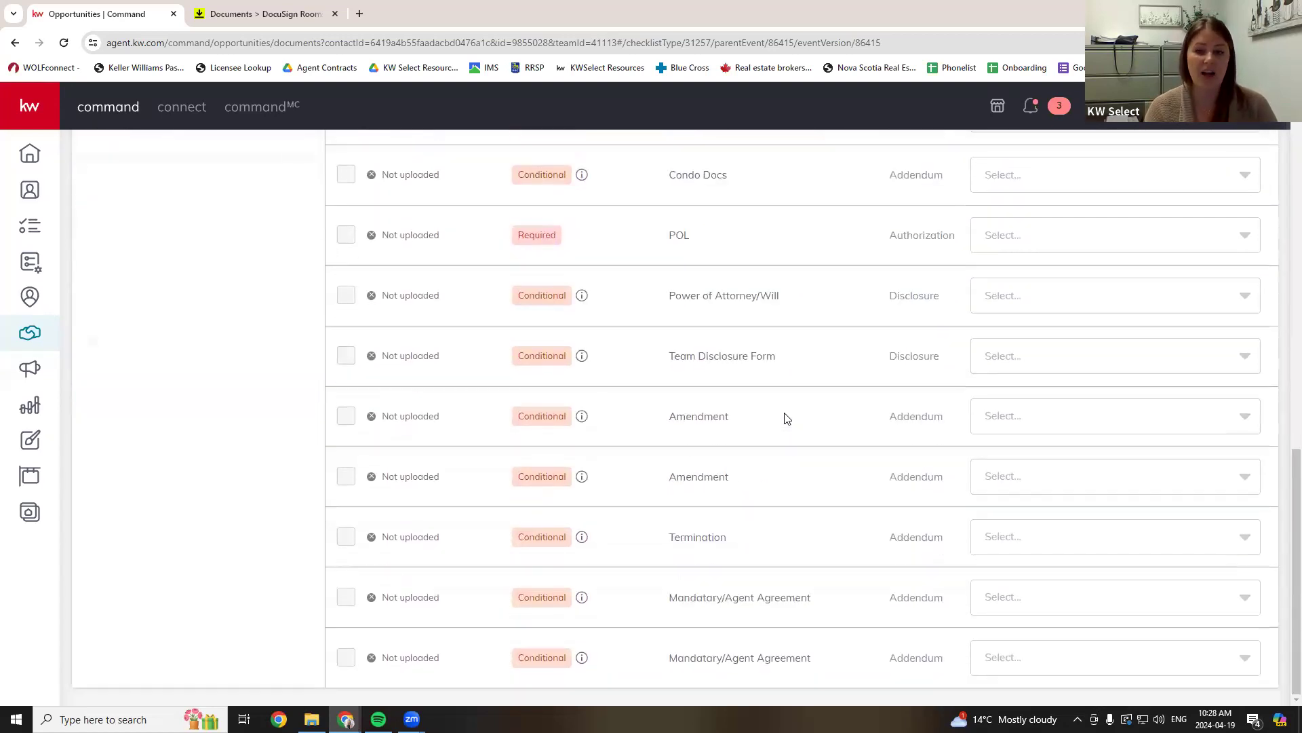
left_click_drag(693, 418, 739, 425)
left_click_drag(677, 476, 753, 487)
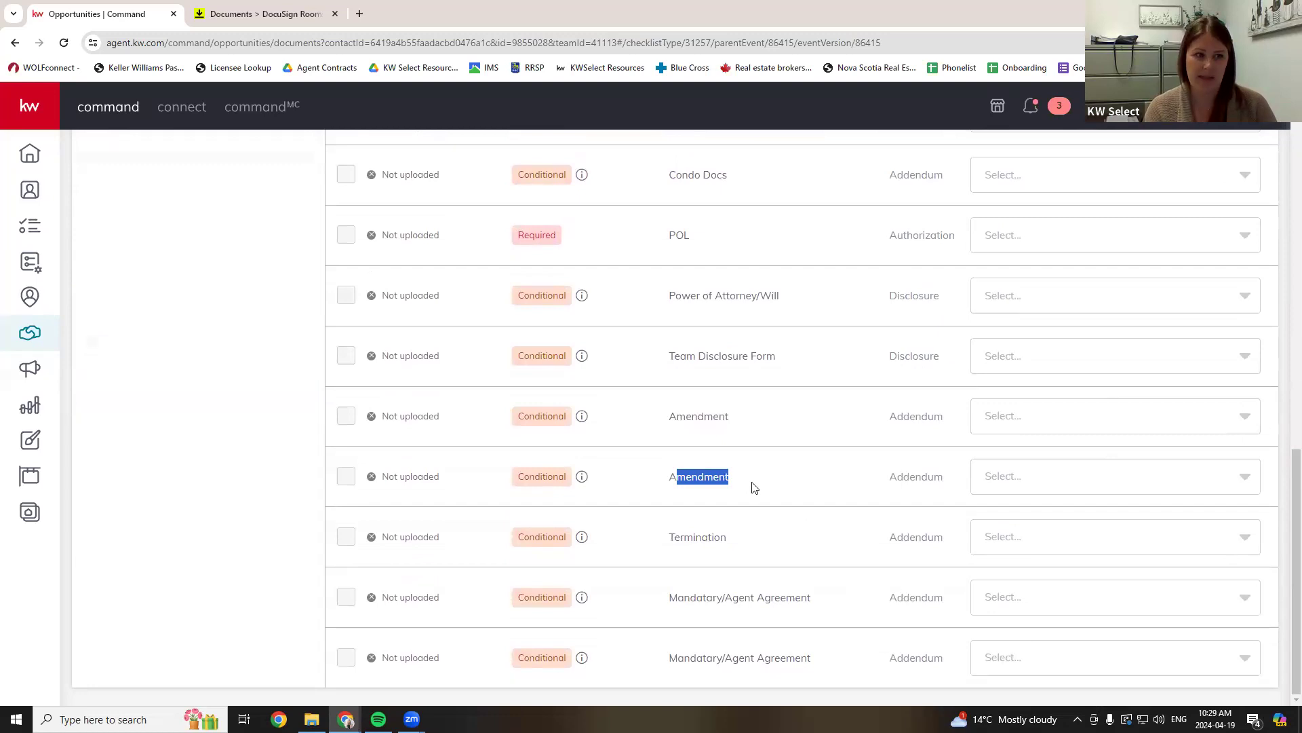
left_click(758, 488)
scroll(757, 486, "up", 12)
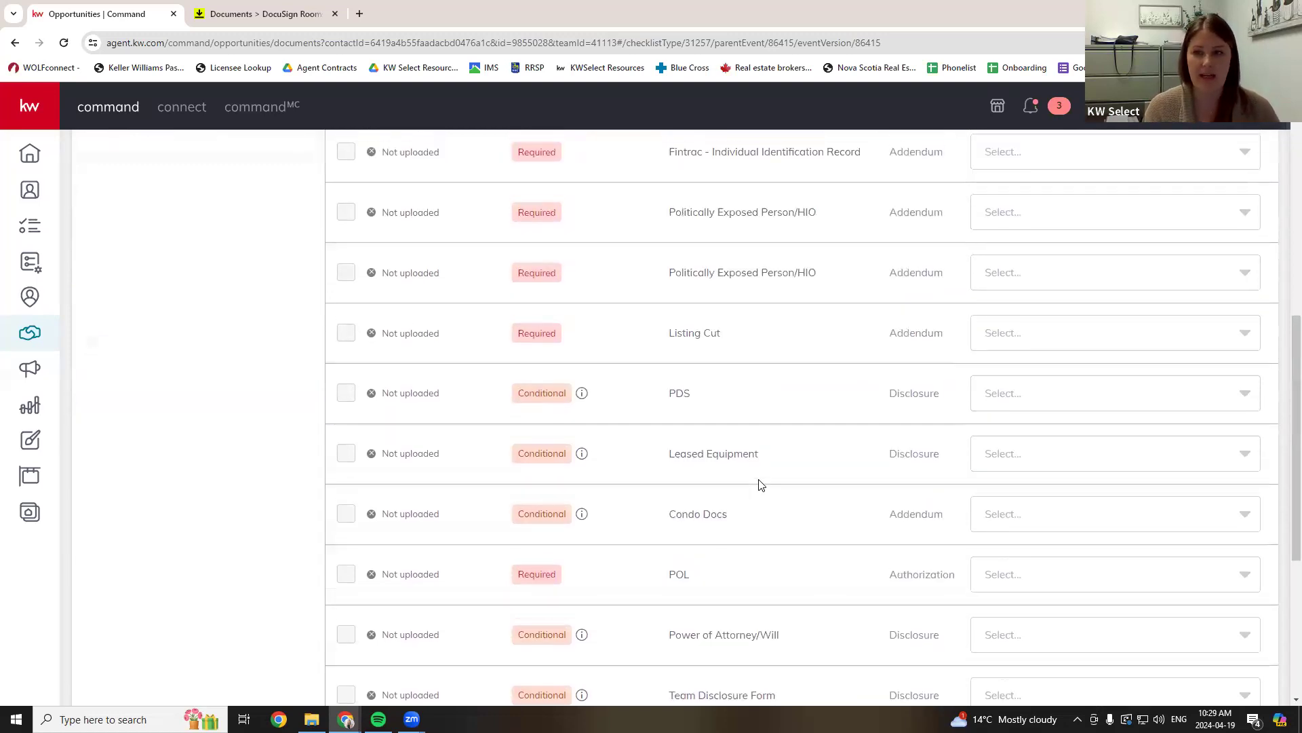
left_click(1261, 391)
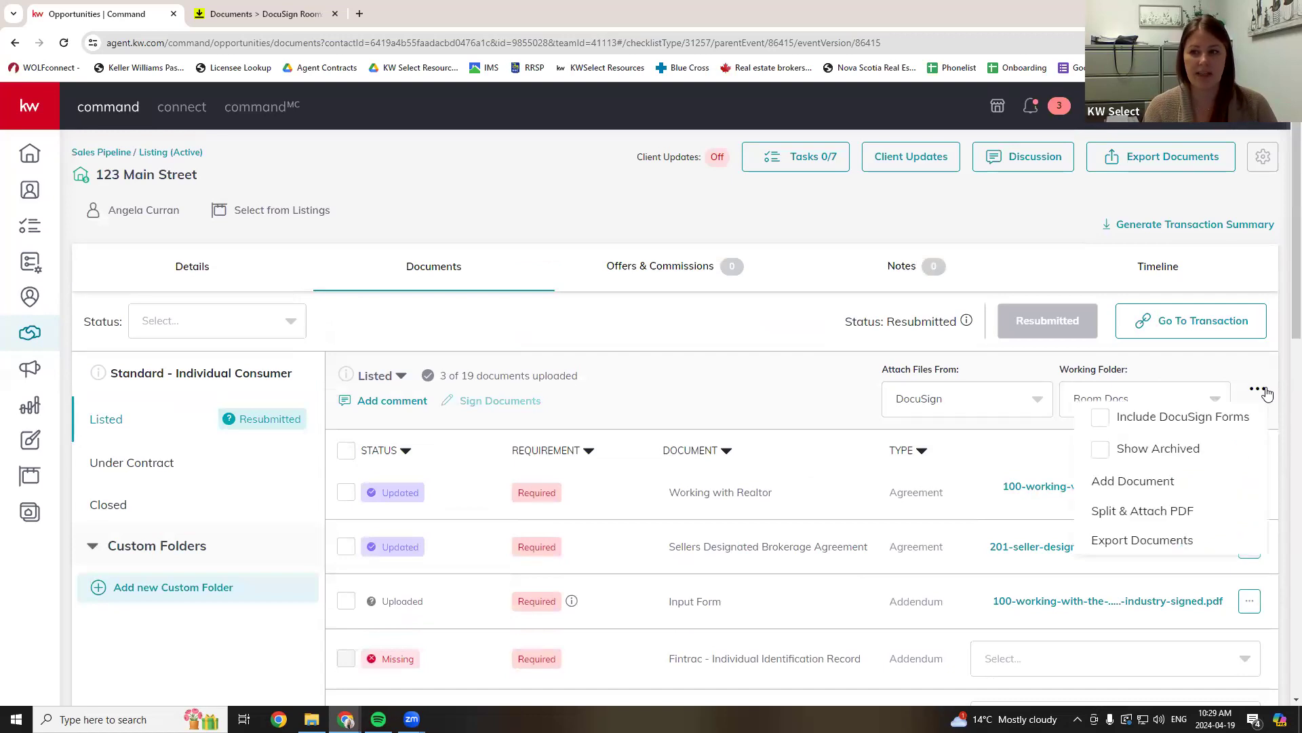
- Add an Amendment #3 Addendum document with the Room Docs Certification - Complete with DocuSign.pdf attached
left_click(1124, 483)
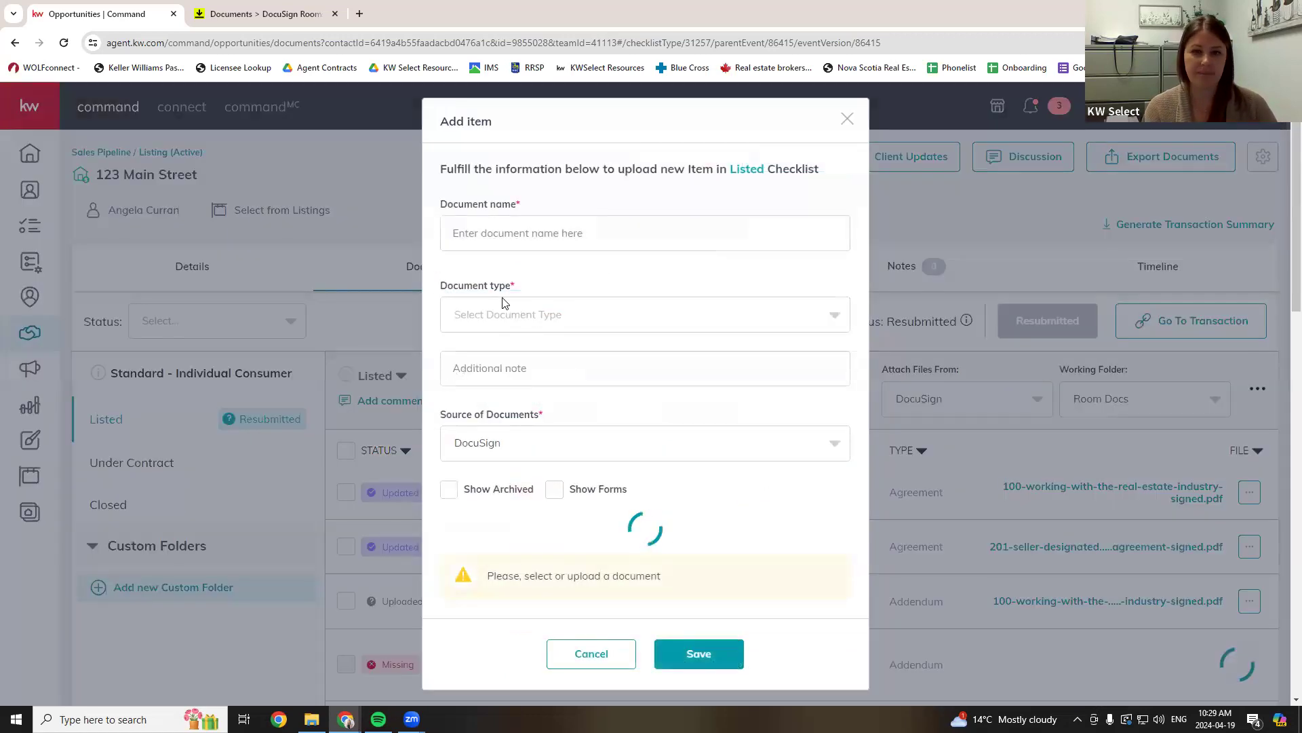
left_click(492, 225)
type("Amendment #3")
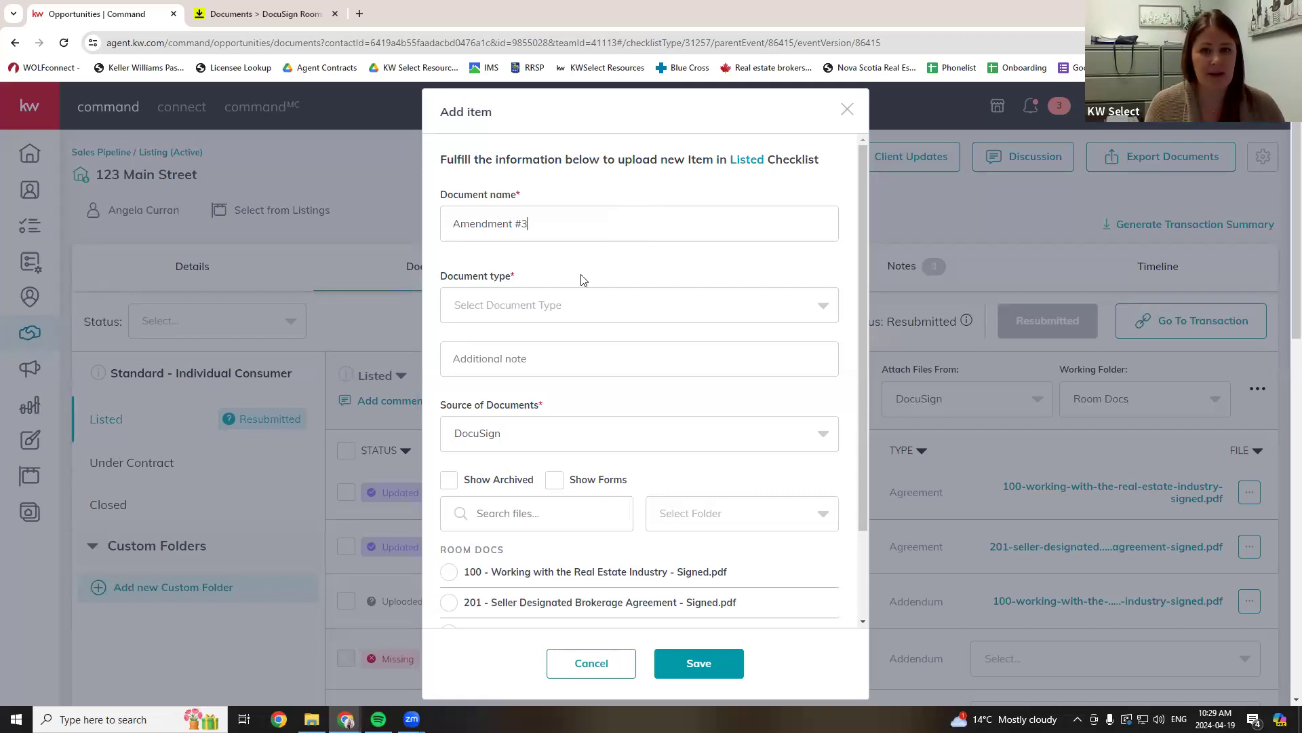
left_click(543, 313)
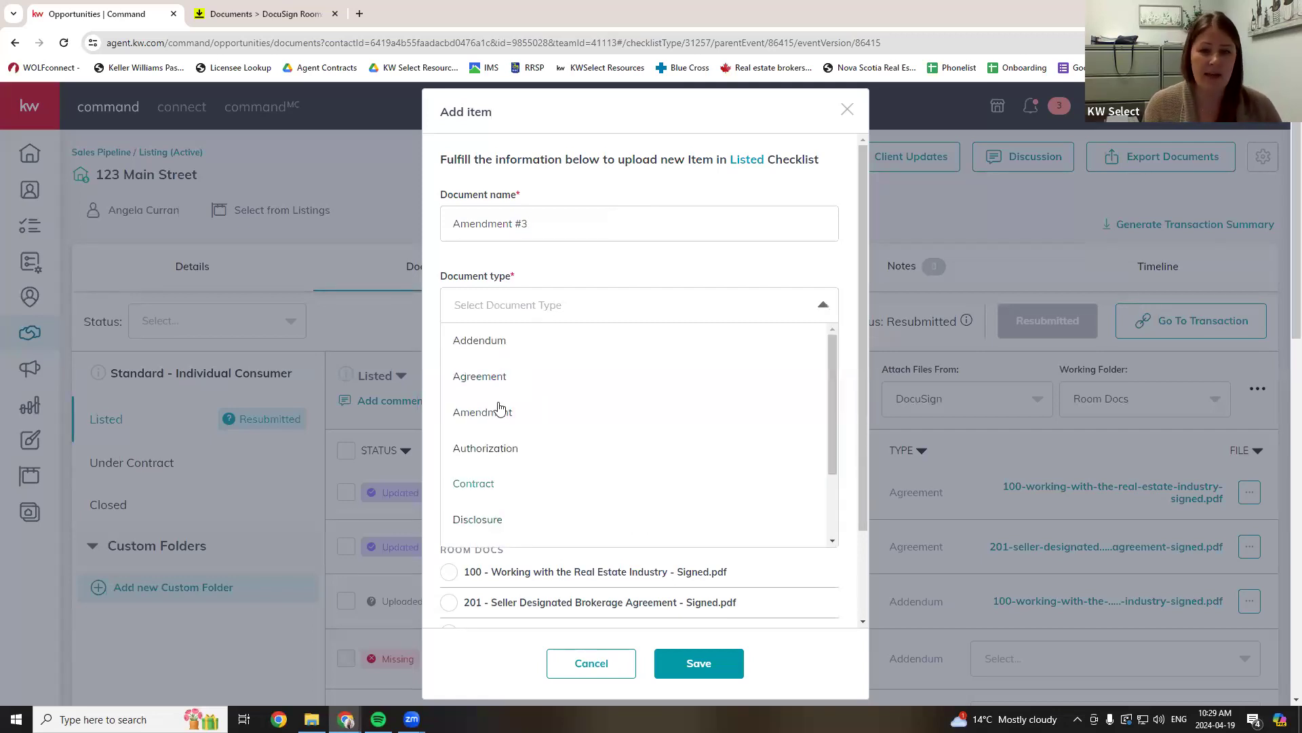
left_click(494, 341)
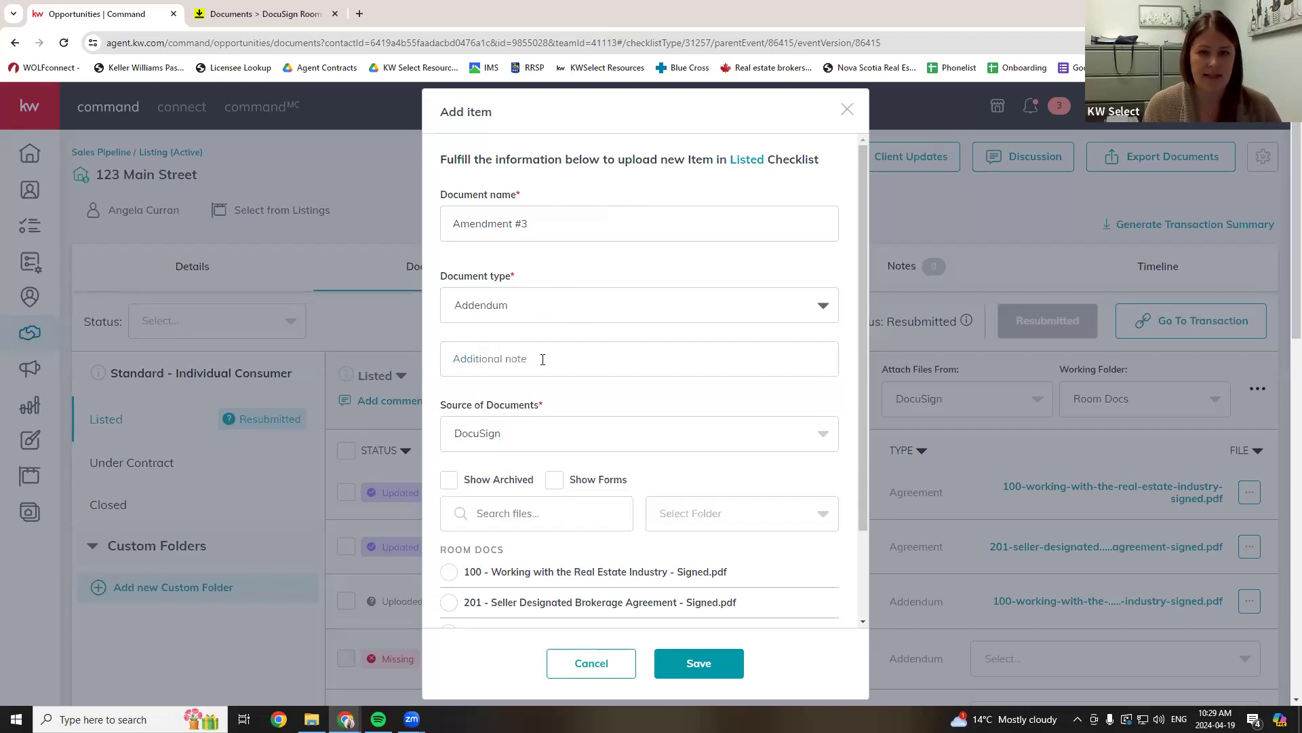
scroll(567, 399, "down", 1)
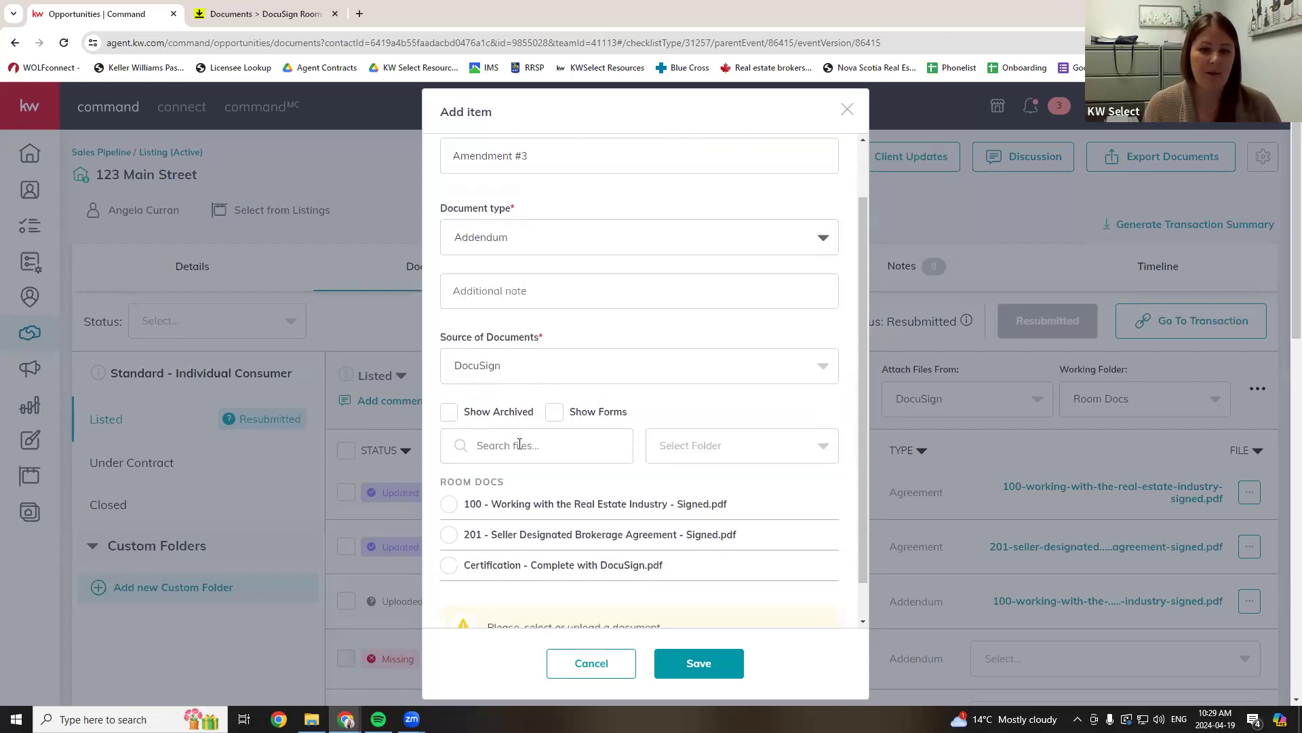
left_click(449, 567)
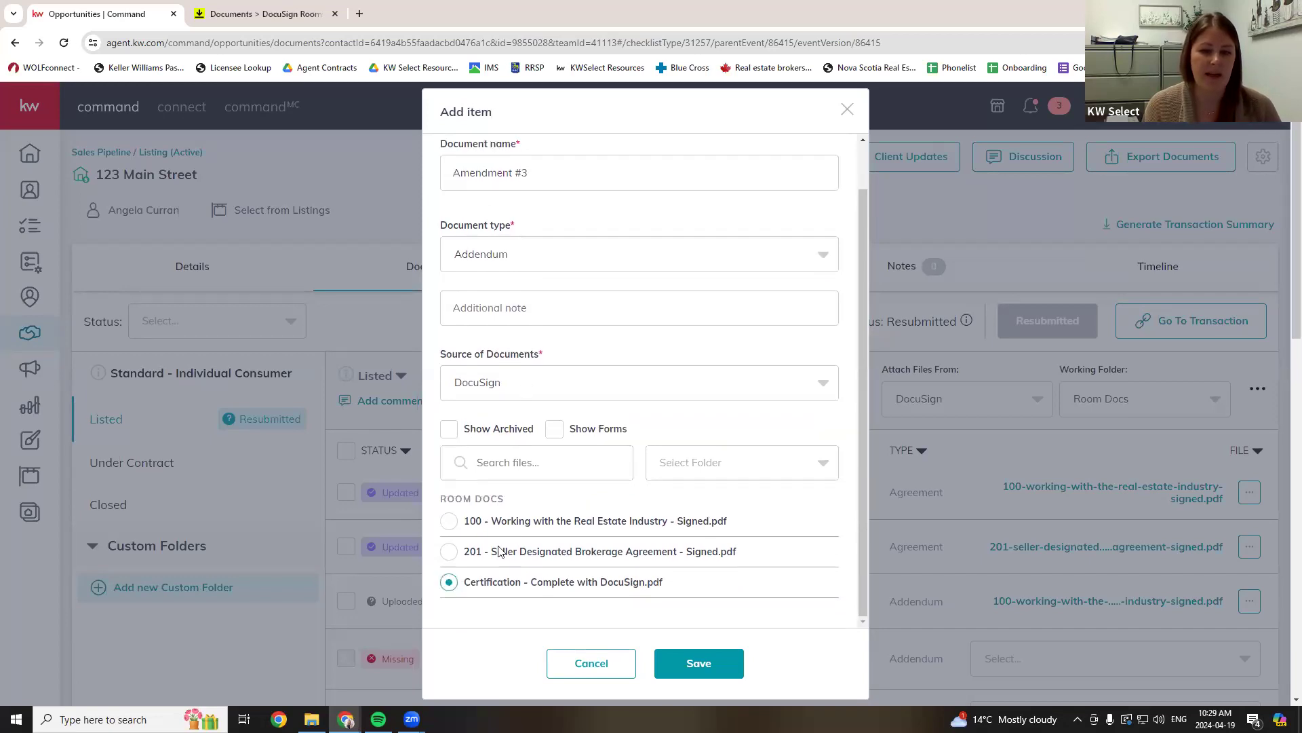
left_click(703, 670)
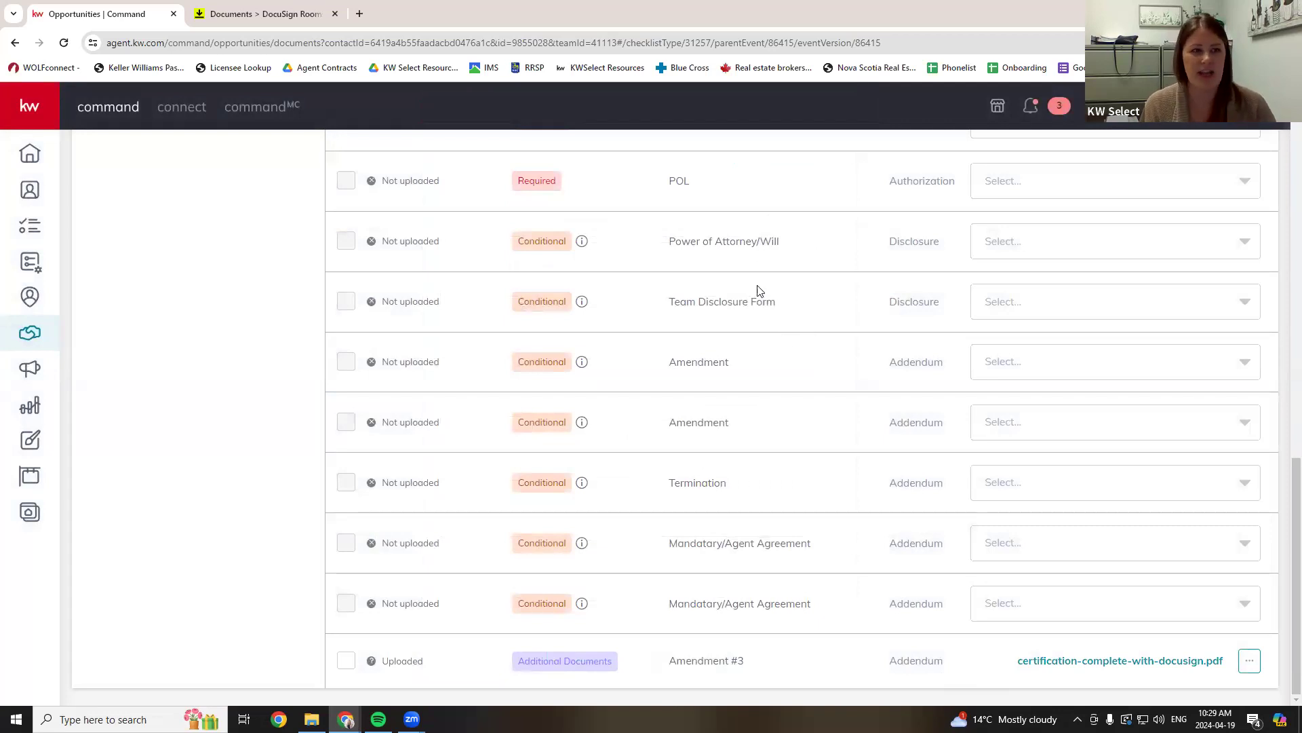
- Confirm the Amendment #3 row sits at the checklist's end, now 4 of 20 uploaded
left_click_drag(685, 661, 970, 675)
left_click(889, 665)
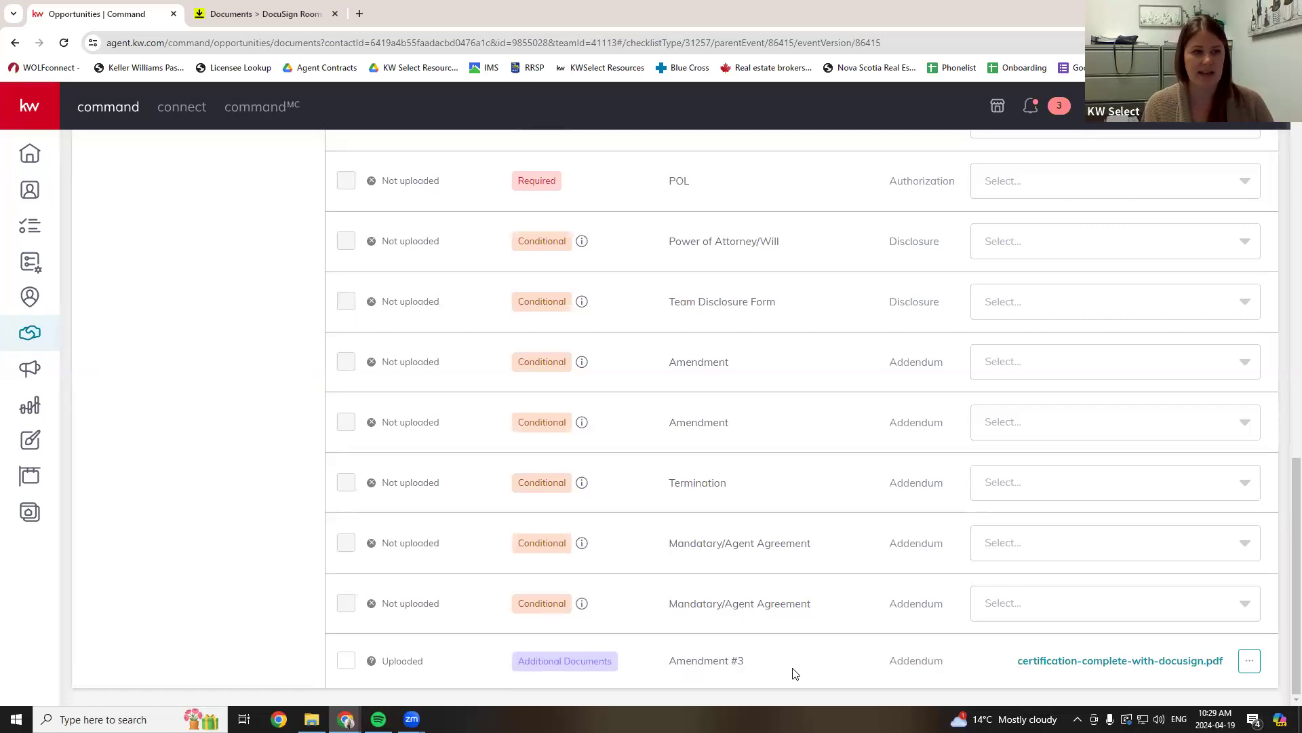
scroll(842, 641, "up", 10)
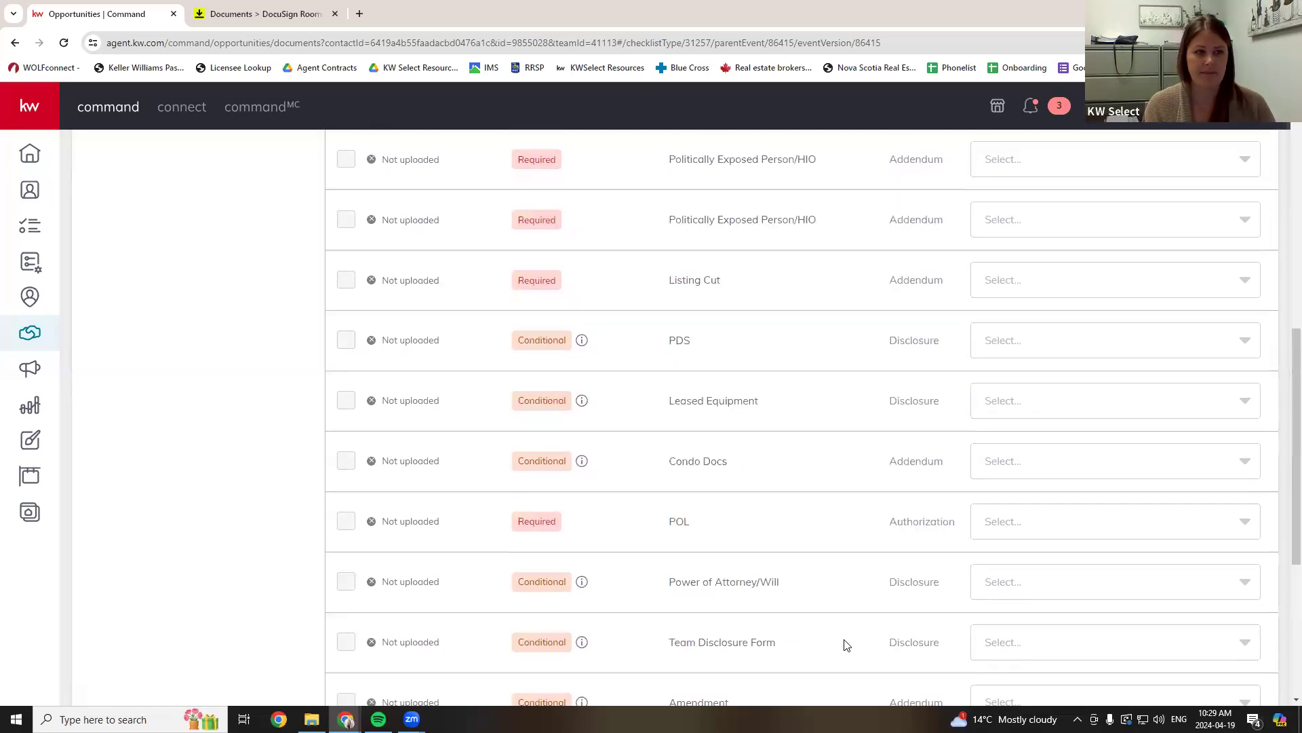
scroll(841, 631, "up", 2)
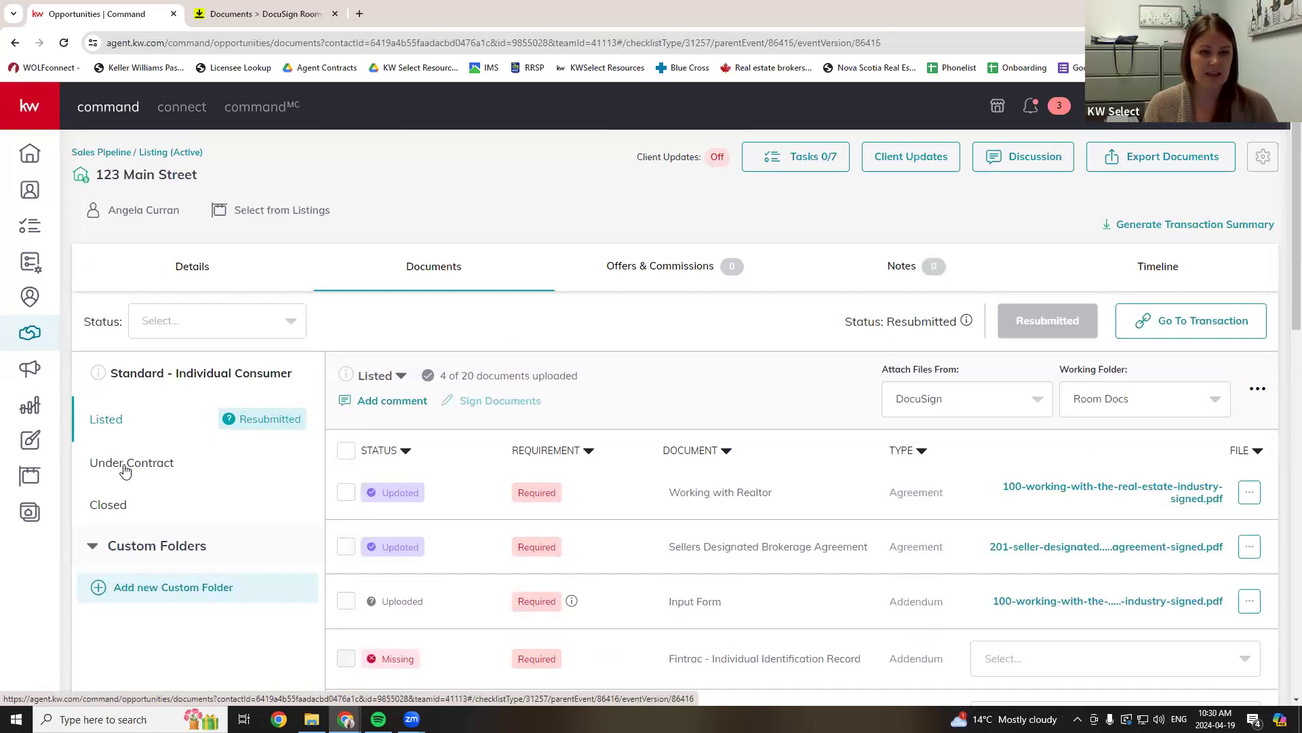
left_click(125, 468)
scroll(659, 462, "down", 2)
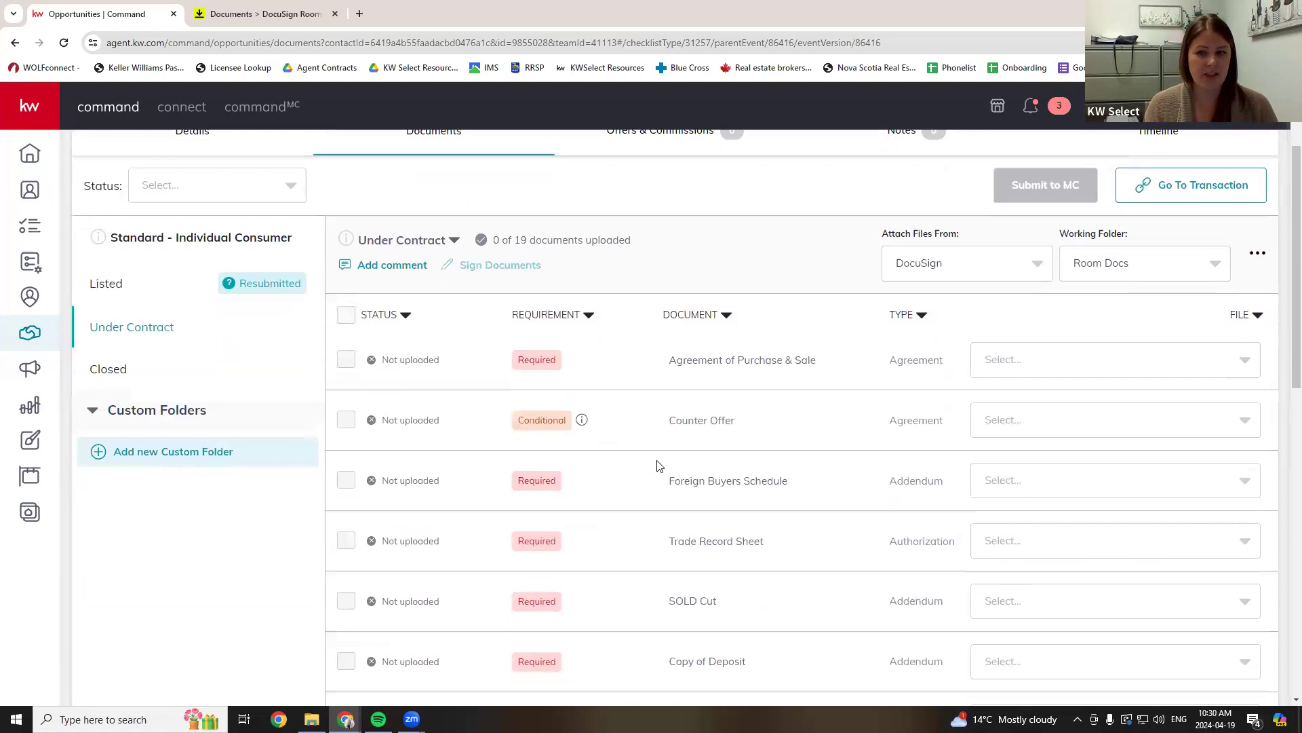
scroll(662, 488, "down", 1)
left_click_drag(669, 293, 830, 302)
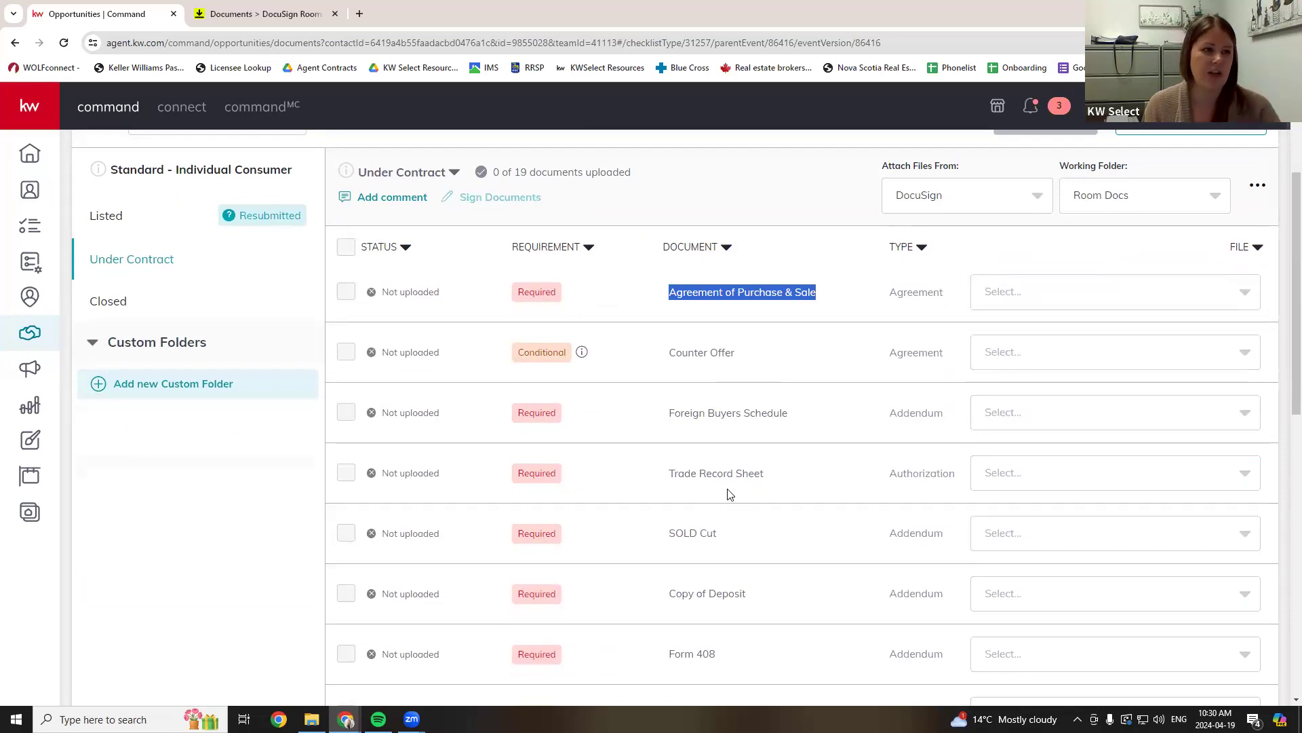
scroll(756, 436, "up", 1)
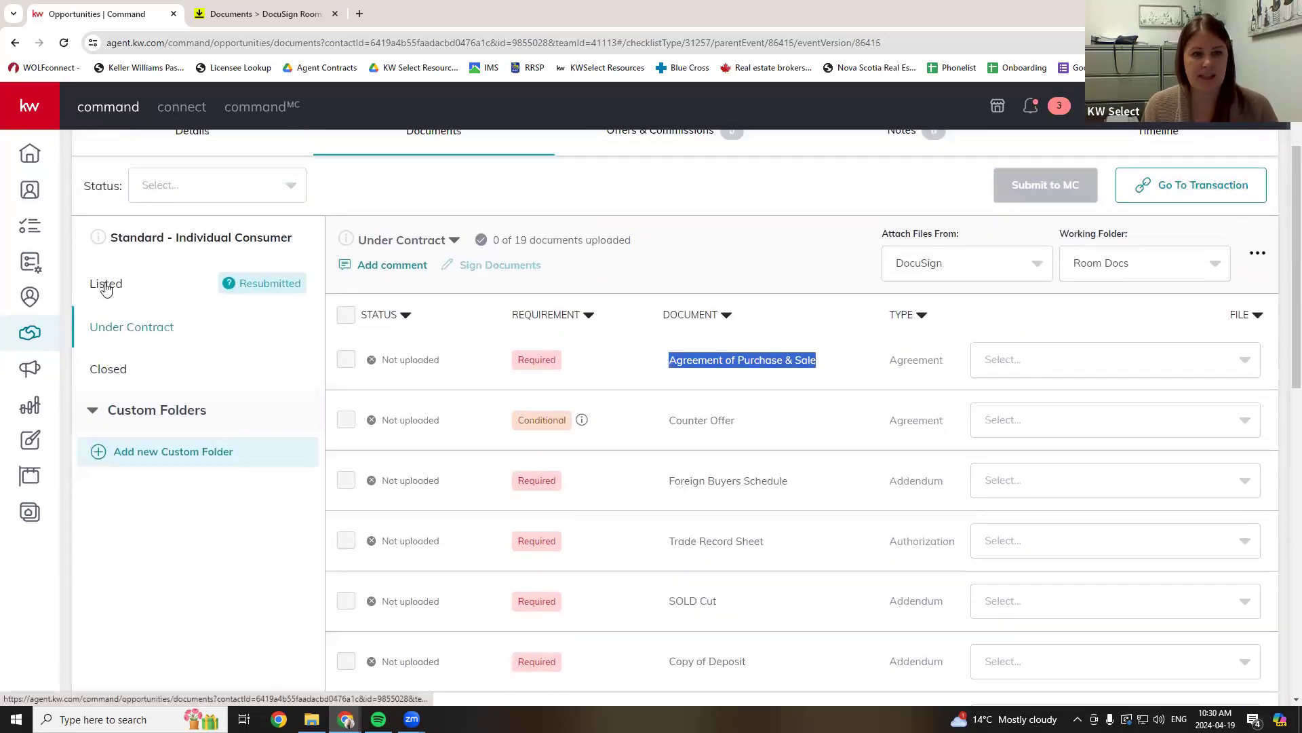
left_click(106, 287)
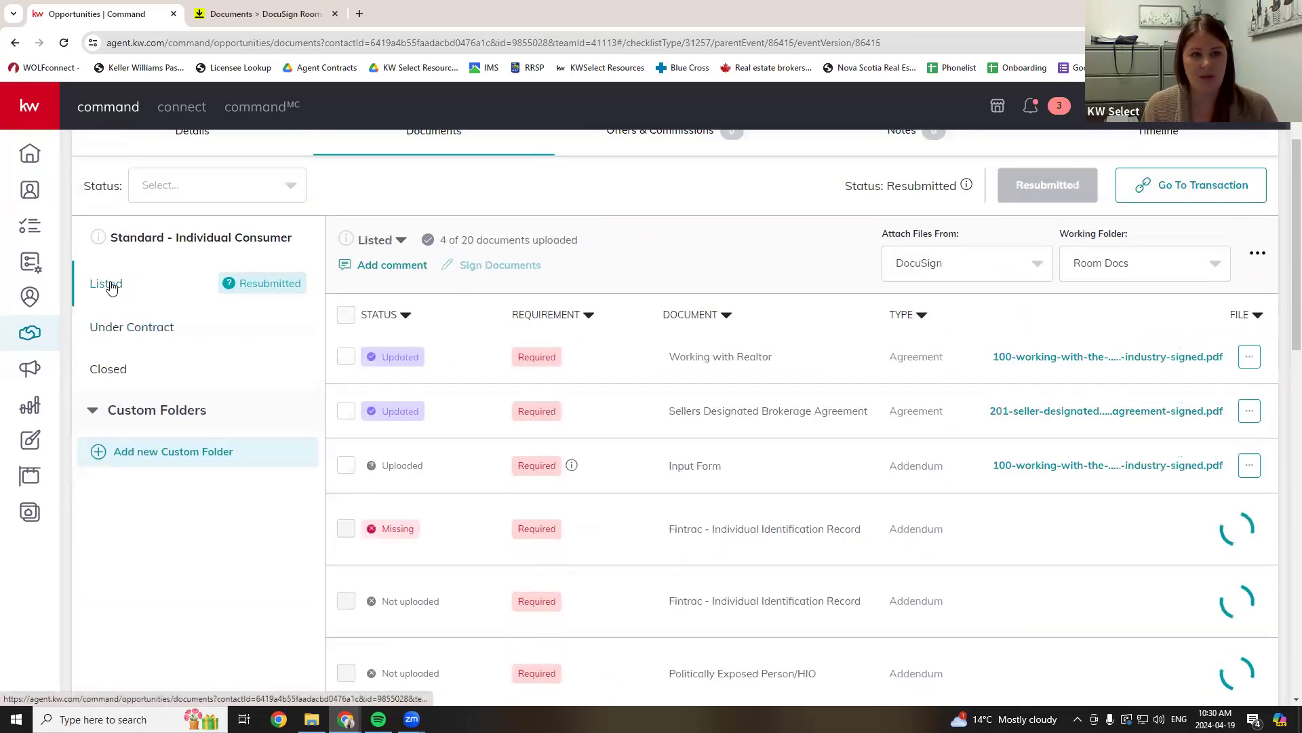
left_click(132, 329)
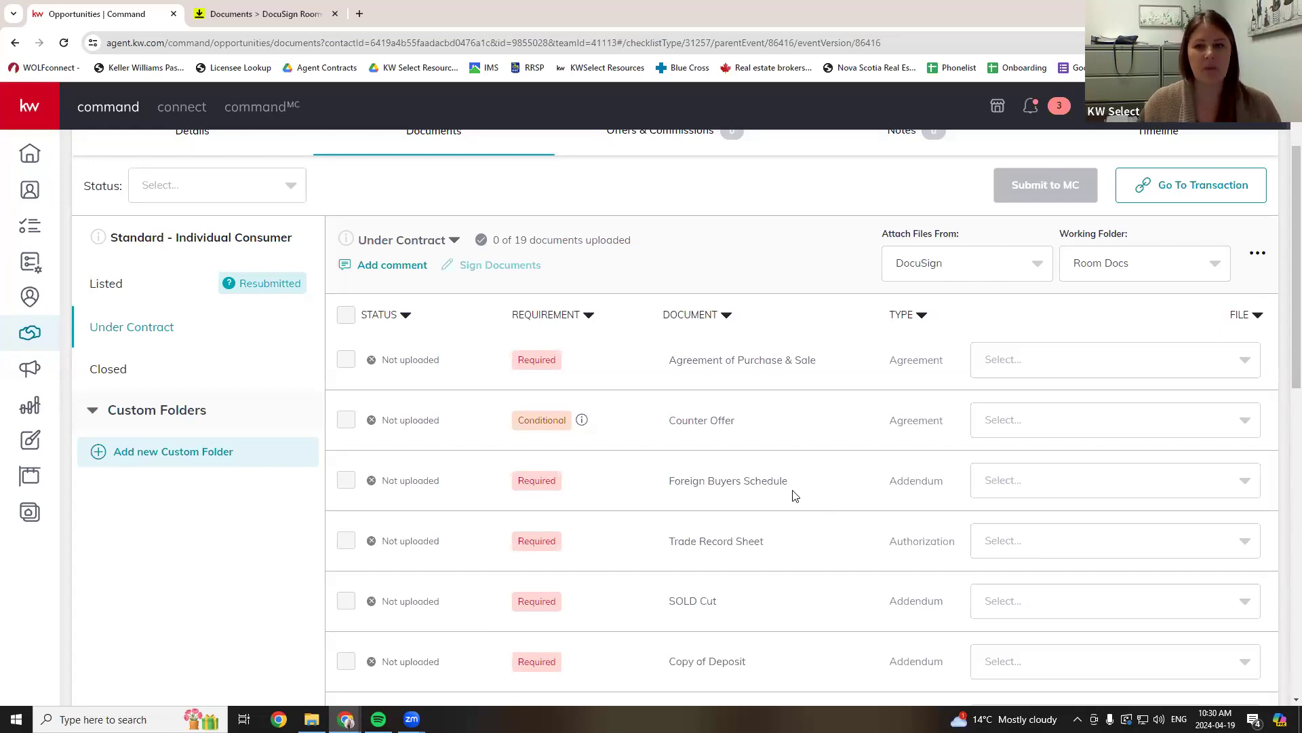
- Attach the 100, 201 and Certification PDFs to Agreement of Purchase & Sale, Counter Offer and Foreign Buyers Schedule
left_click(1052, 358)
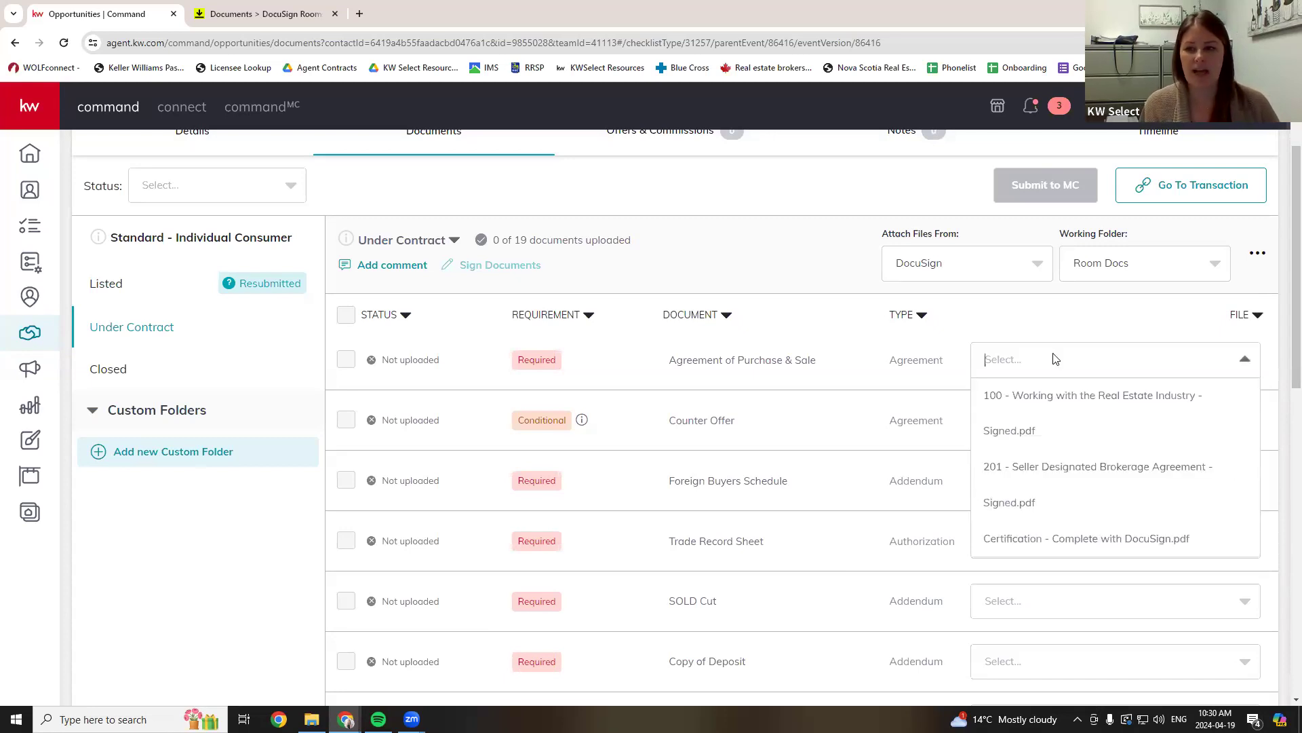
left_click(1051, 435)
left_click(1047, 419)
left_click(1031, 478)
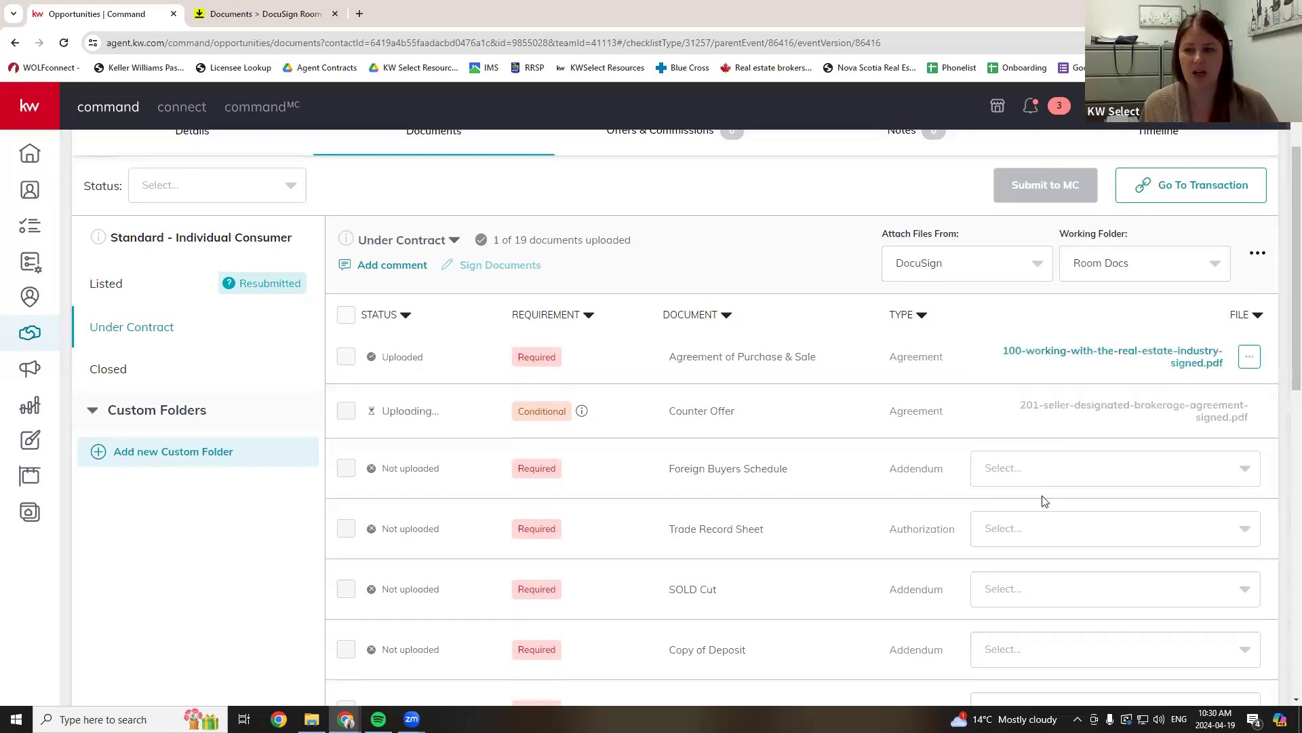
left_click(1048, 468)
left_click(1057, 515)
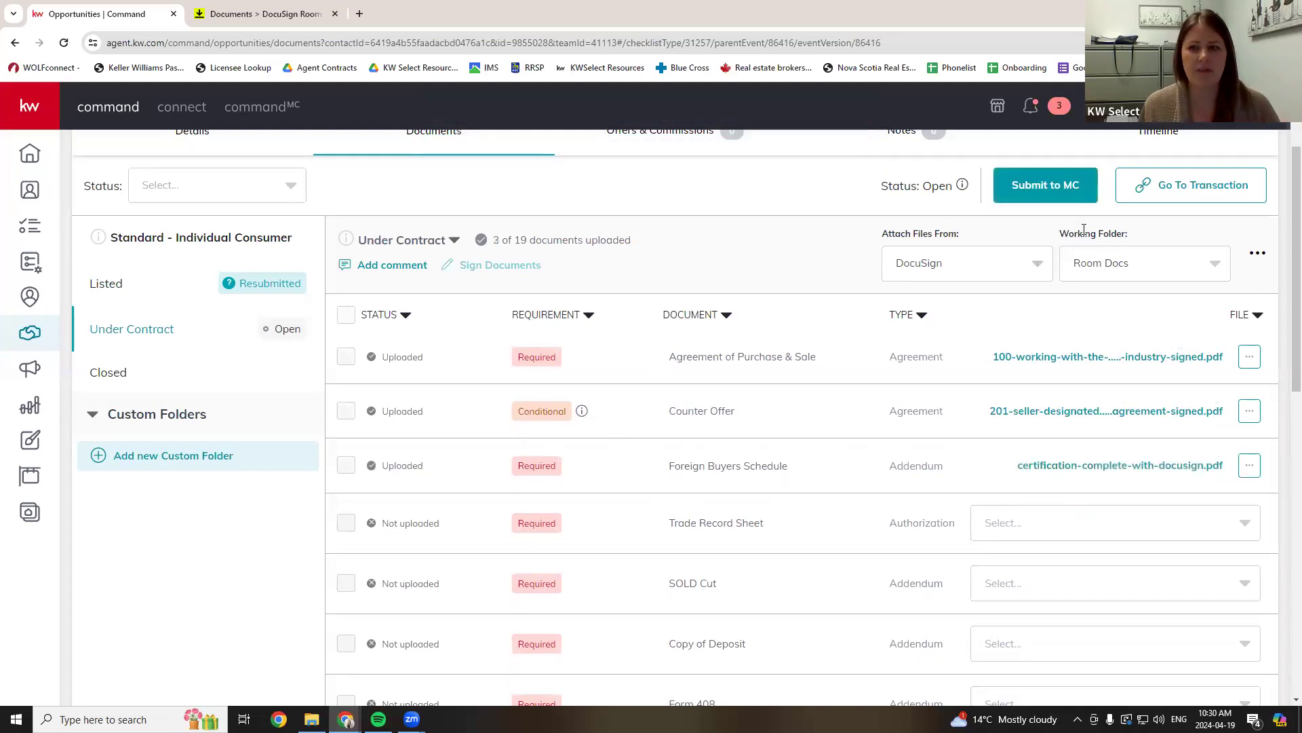
- Submit the Under Contract checklist to MC and confirm the submission
left_click(1060, 199)
left_click(687, 478)
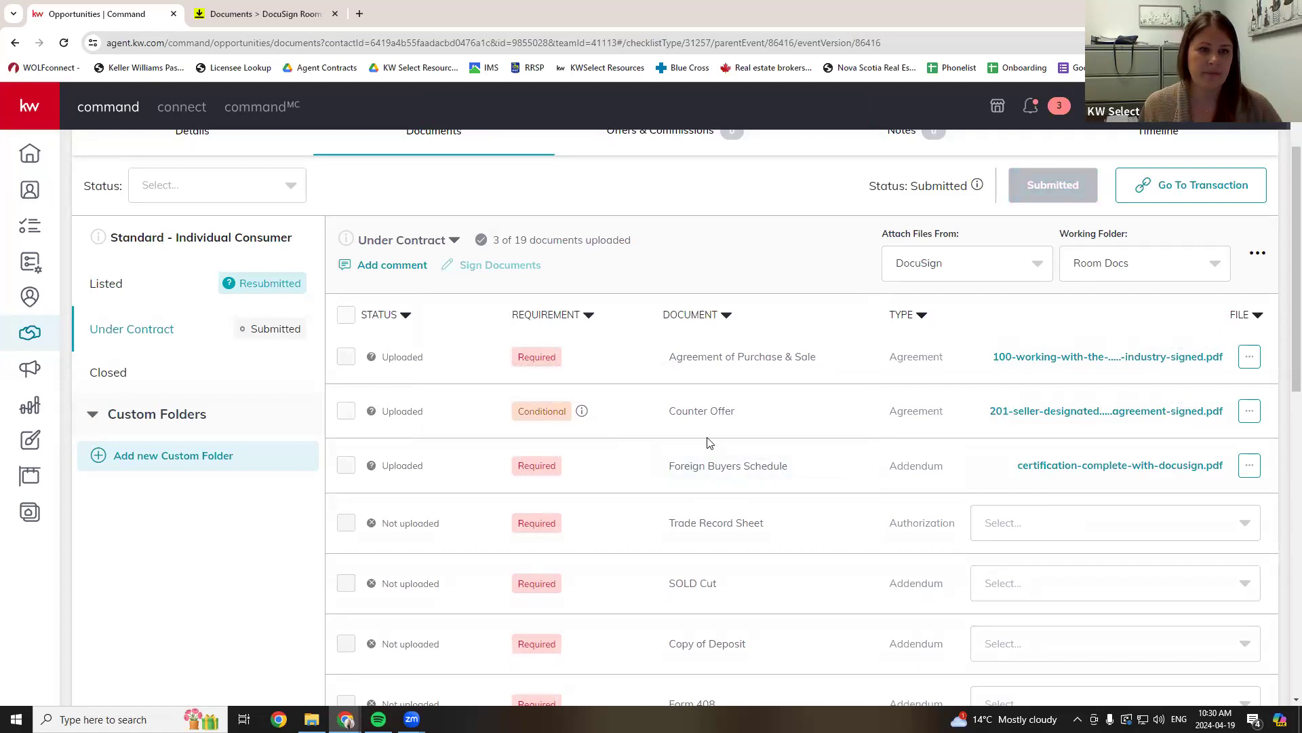
scroll(878, 475, "down", 15)
left_click_drag(684, 656, 963, 646)
left_click(752, 661)
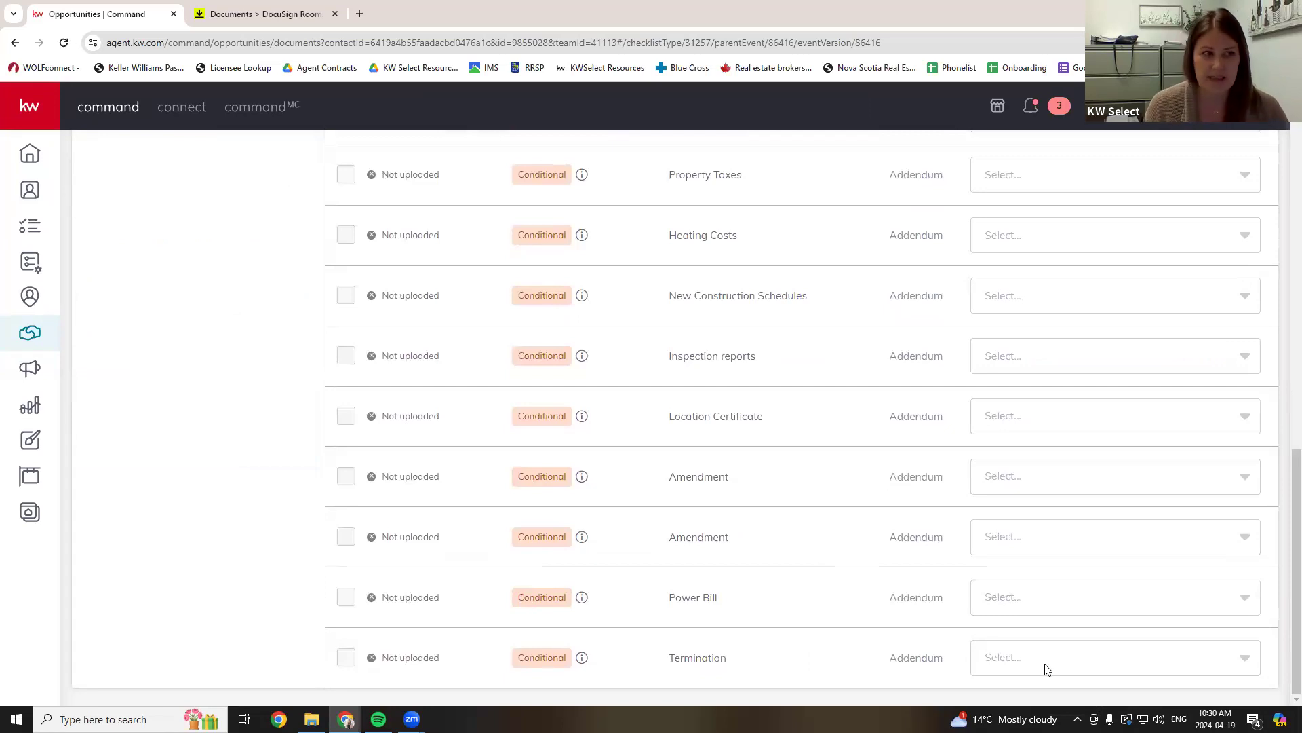
scroll(1045, 669, "up", 15)
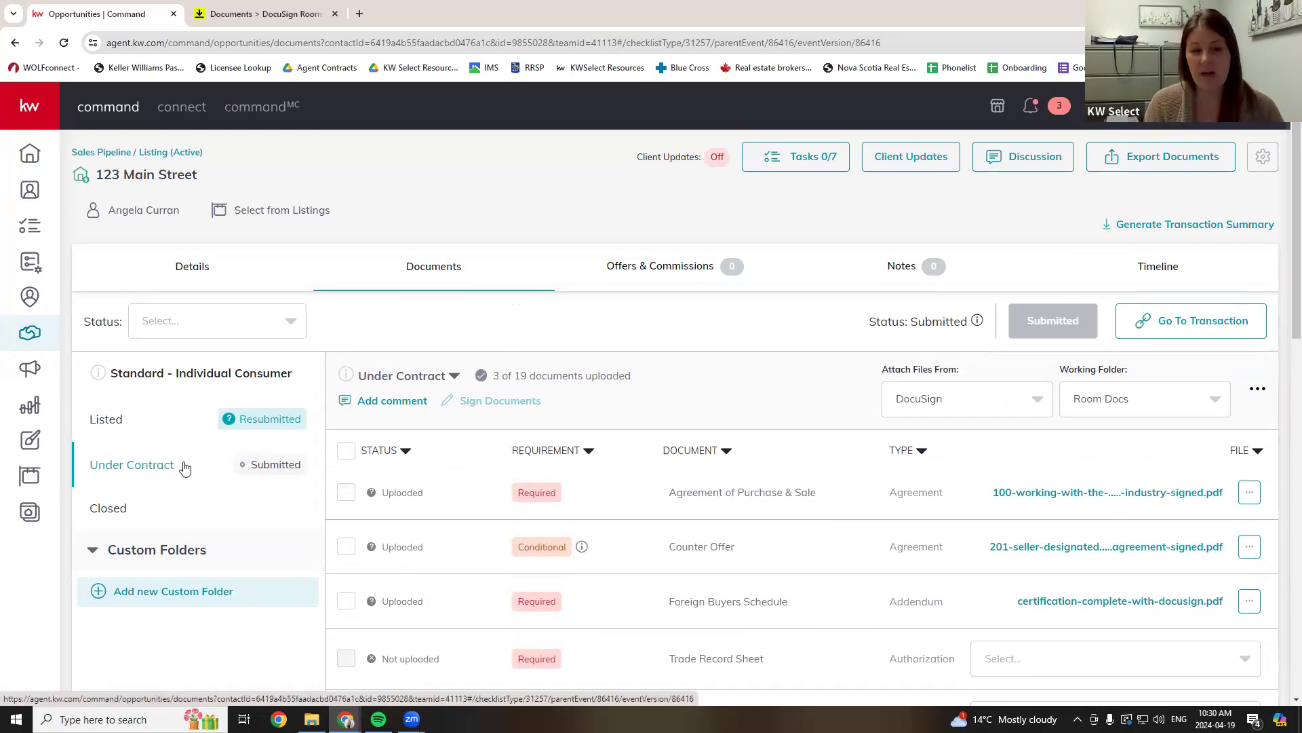
- Recheck the Listed checklist, return to Under Contract, and show its checklist versions list
left_click(143, 422)
scroll(764, 407, "down", 2)
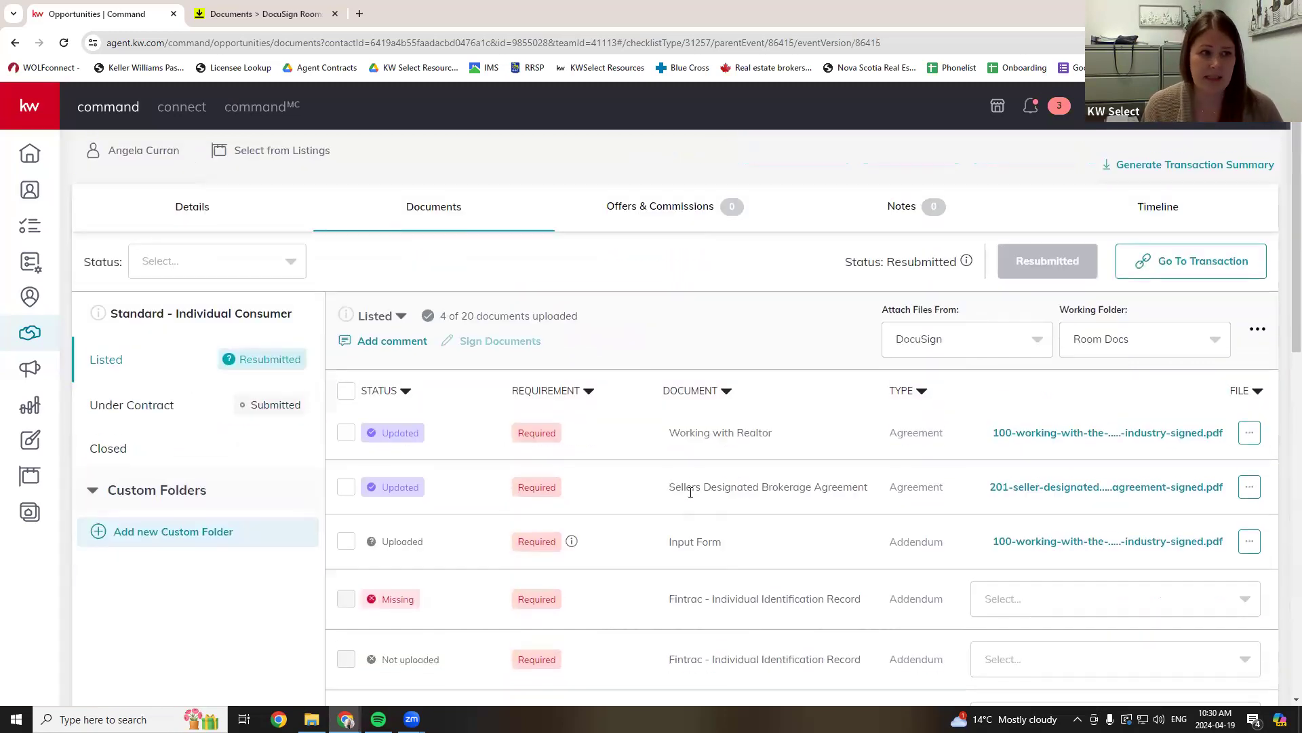
scroll(972, 491, "down", 1)
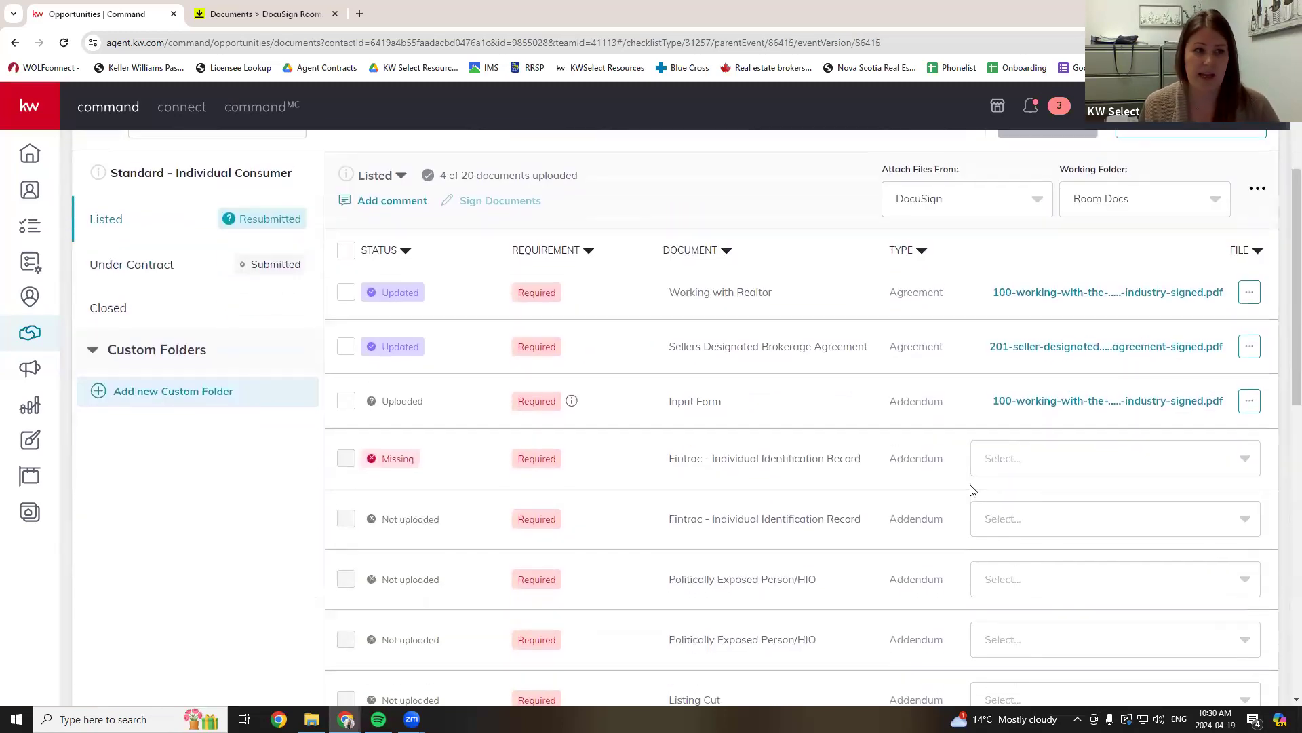
scroll(972, 491, "up", 2)
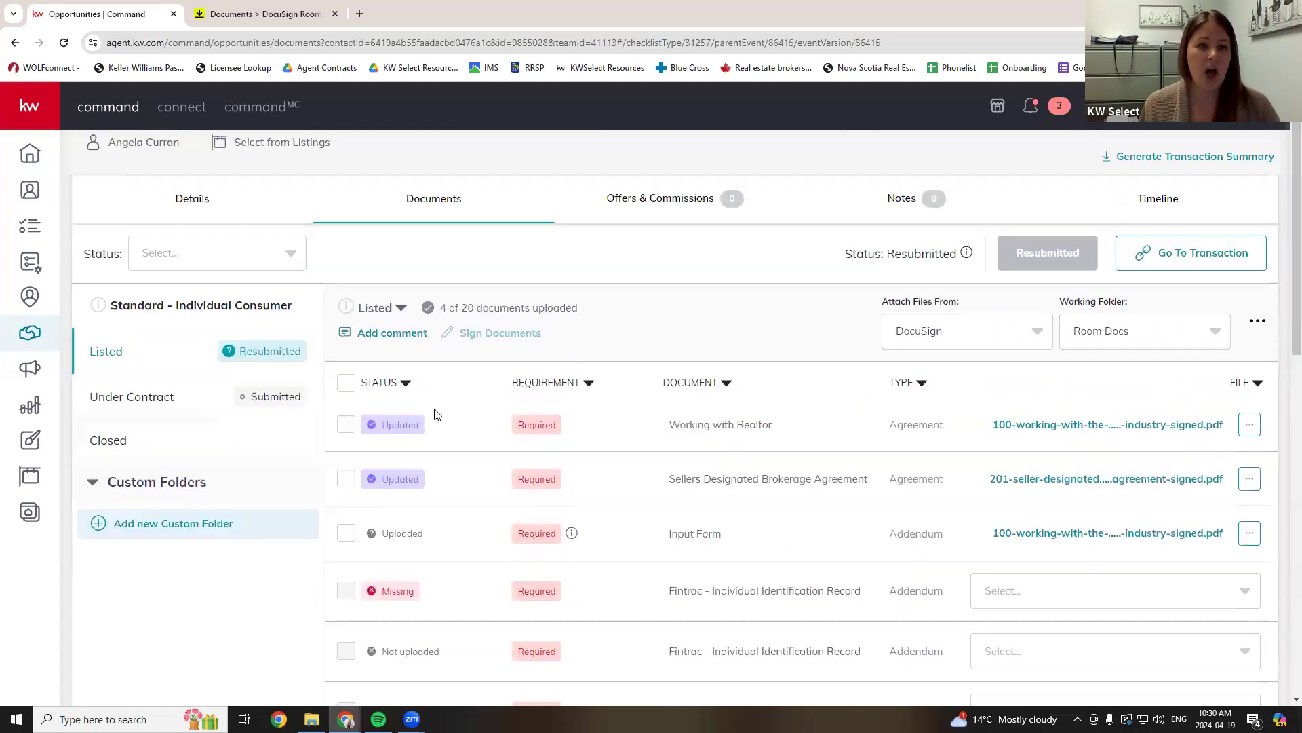
left_click(152, 402)
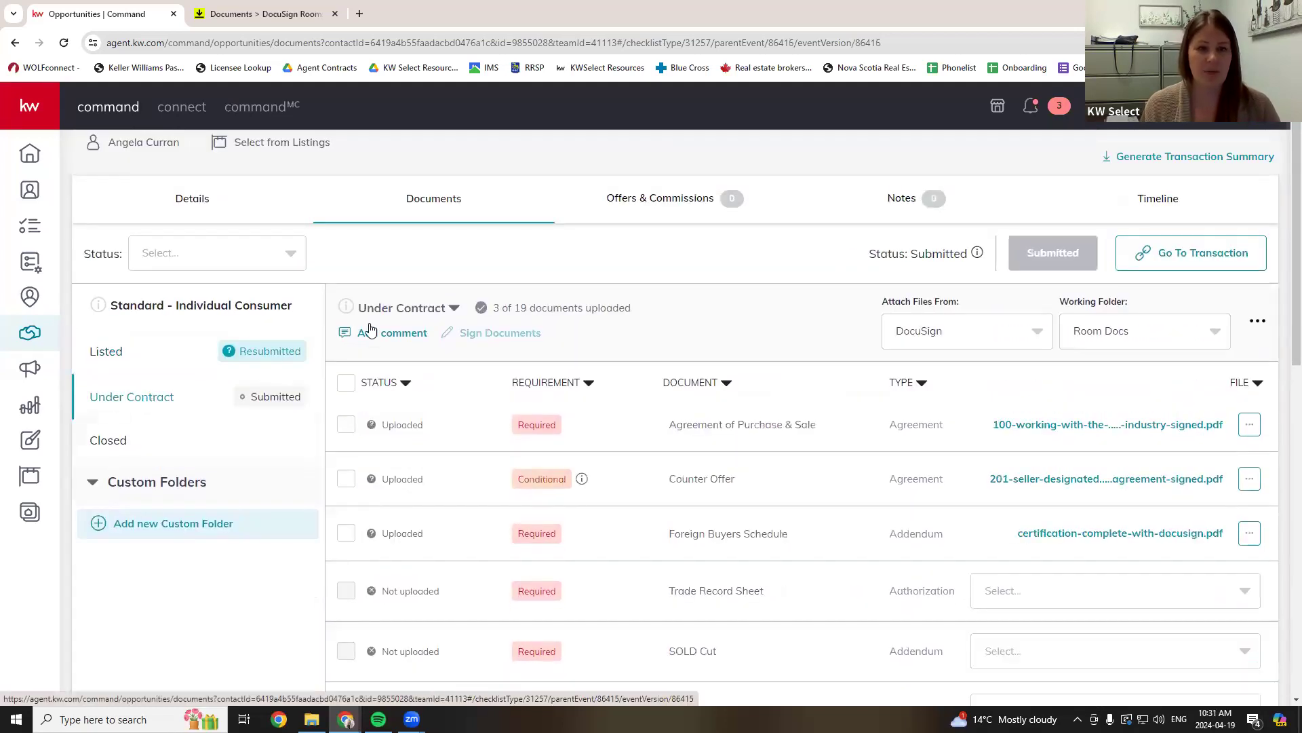
left_click(452, 309)
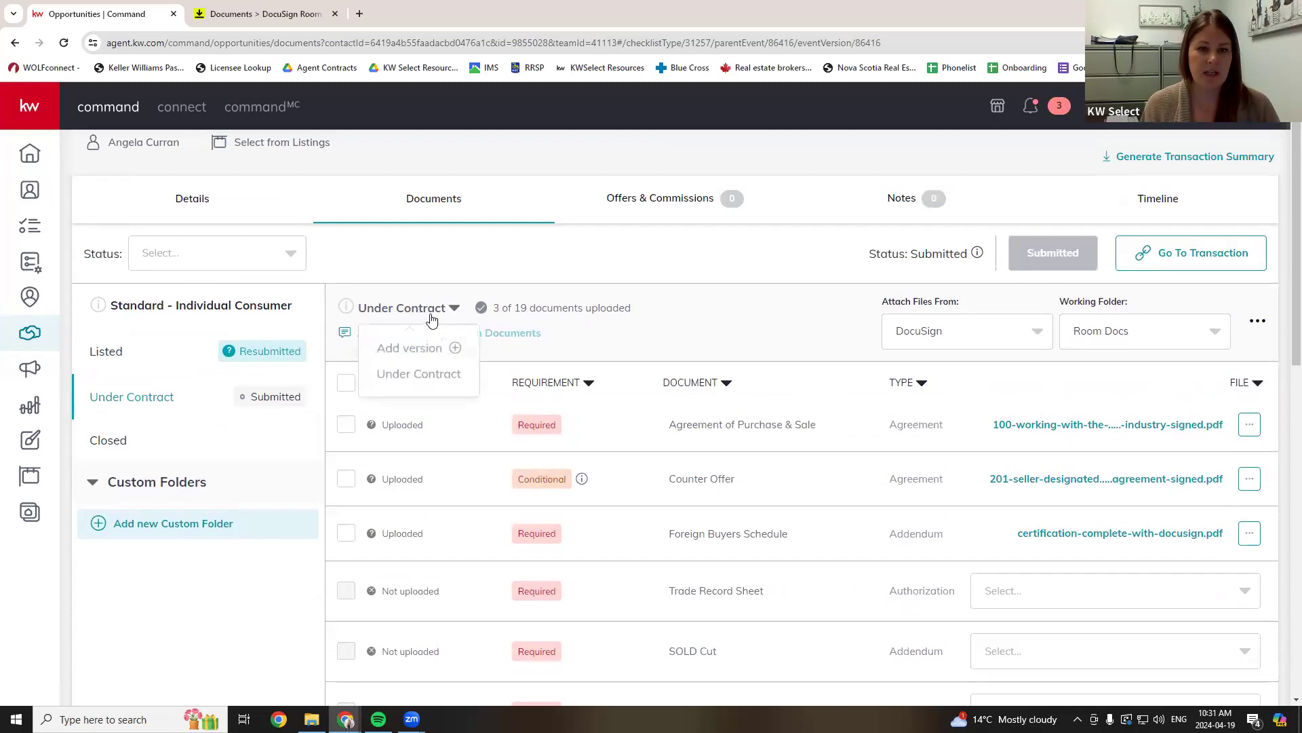
- Create a new Under Contract version named with the client's surname followed by 'Offer'
left_click(410, 348)
left_click_drag(502, 414, 620, 413)
left_click(638, 414)
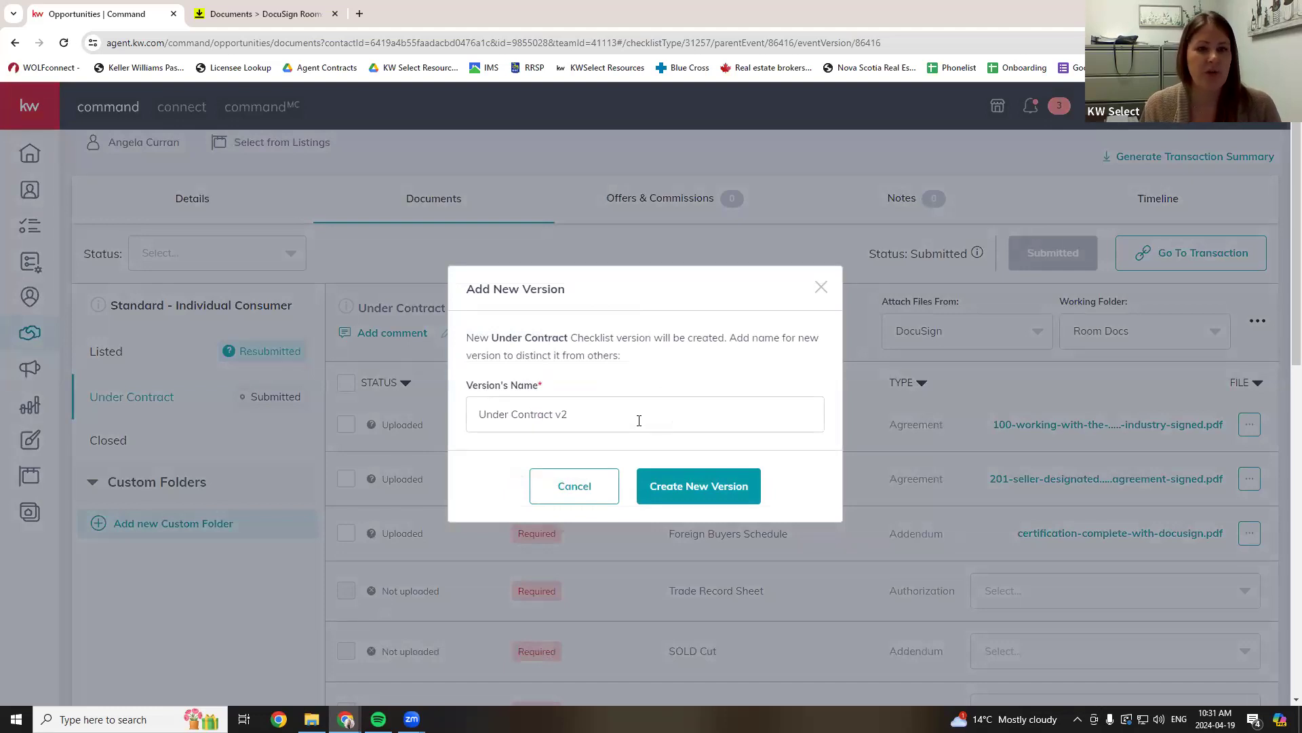
left_click_drag(465, 417, 347, 410)
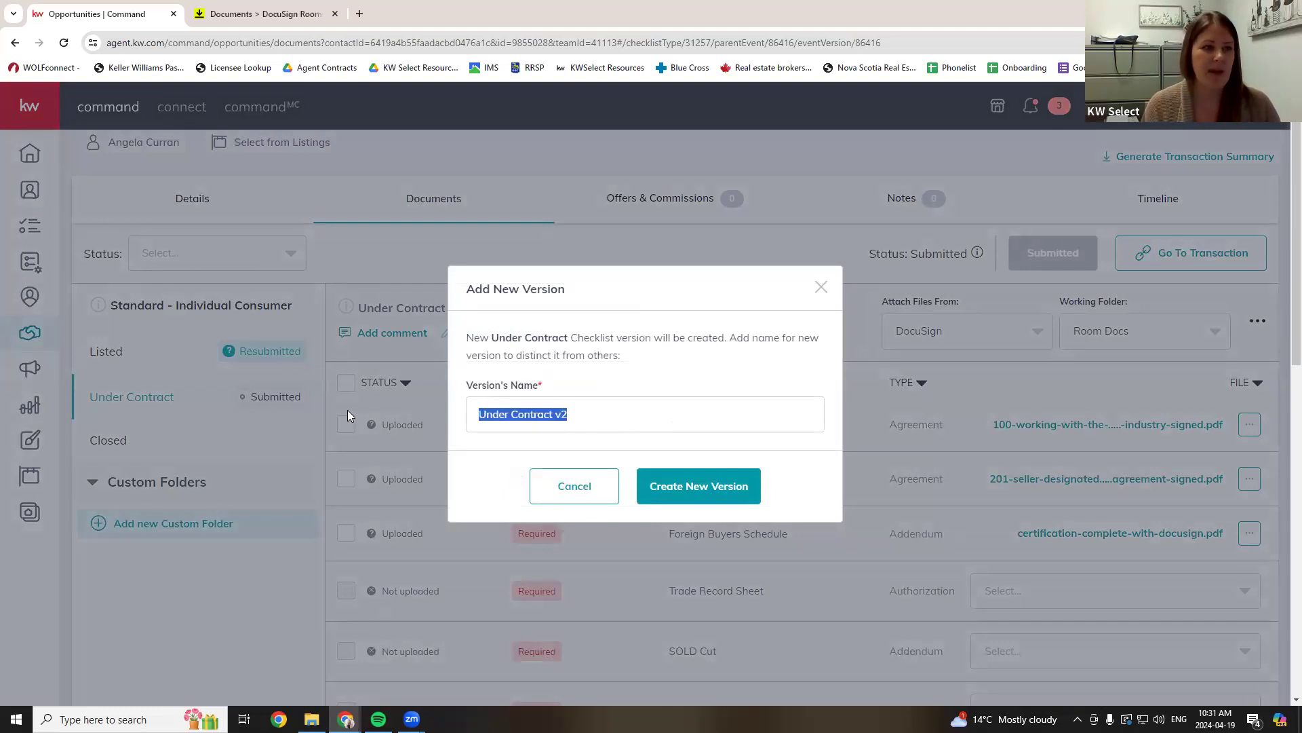
type("MacDi")
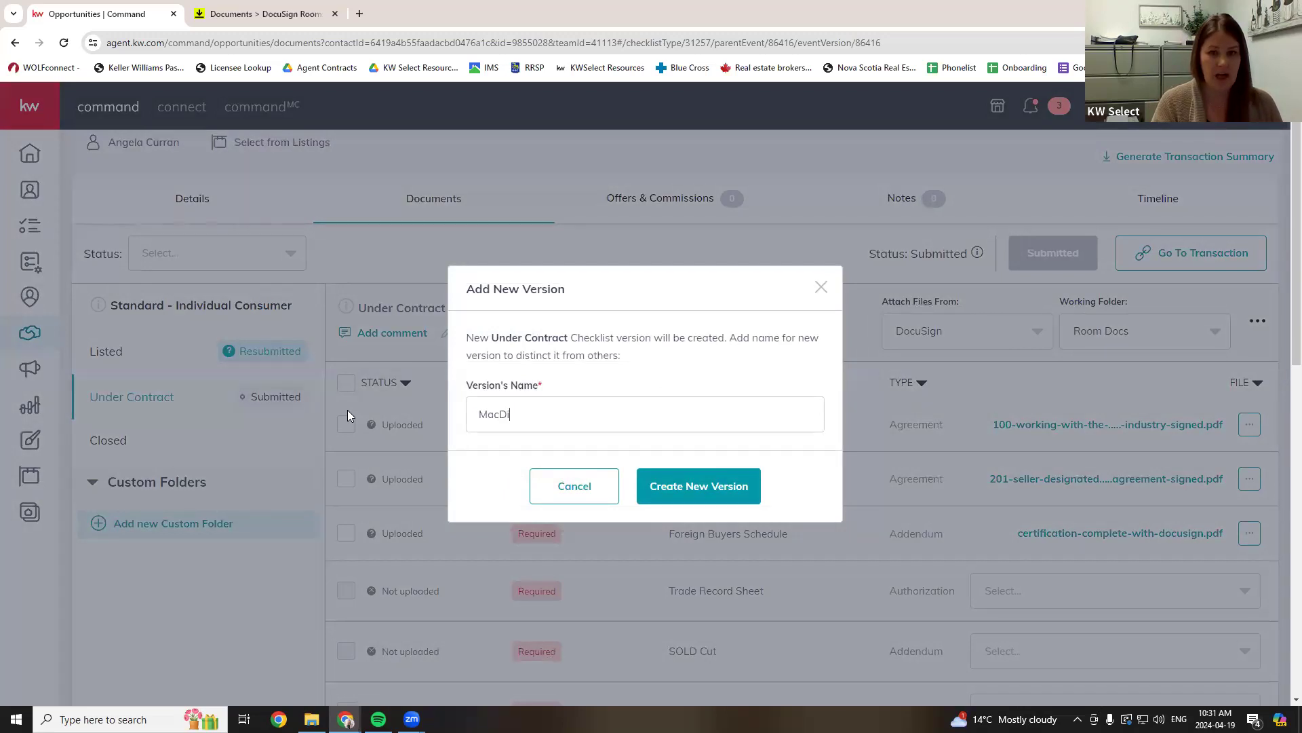
key("BackSpace")
type("onalds")
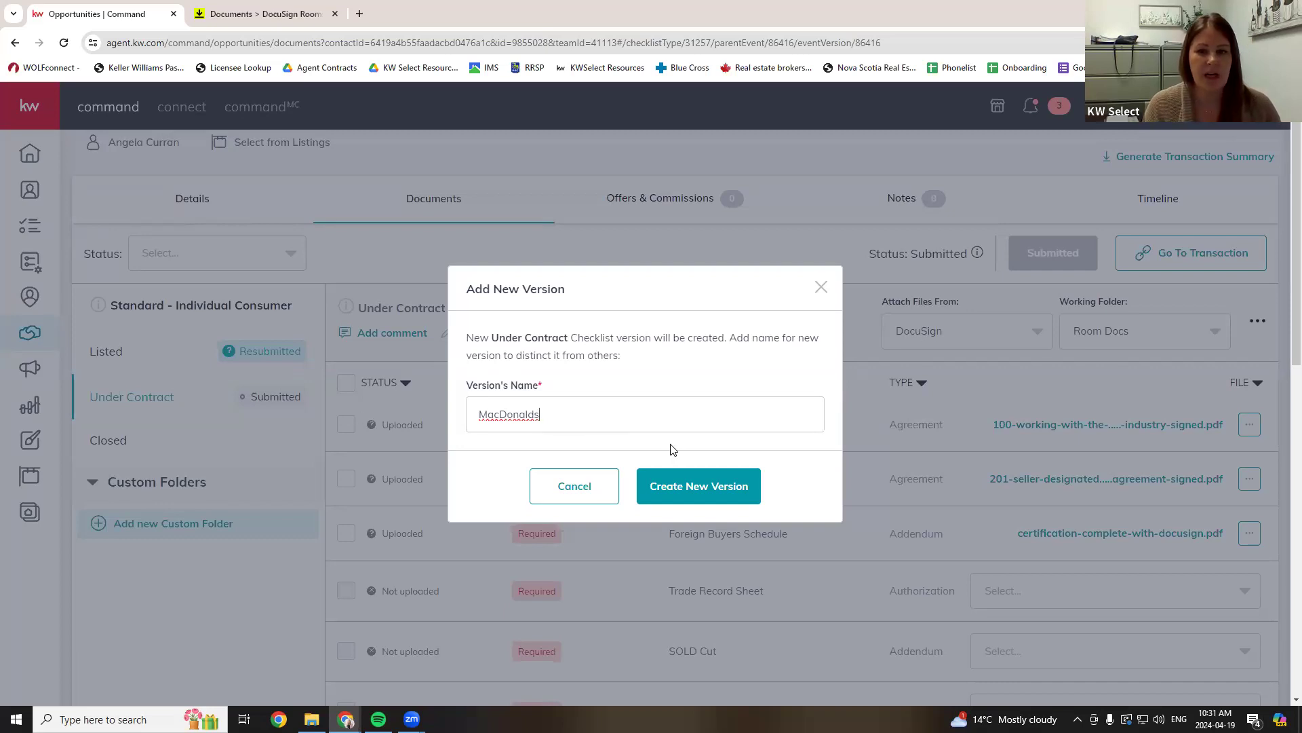
key("BackSpace")
type("Offer")
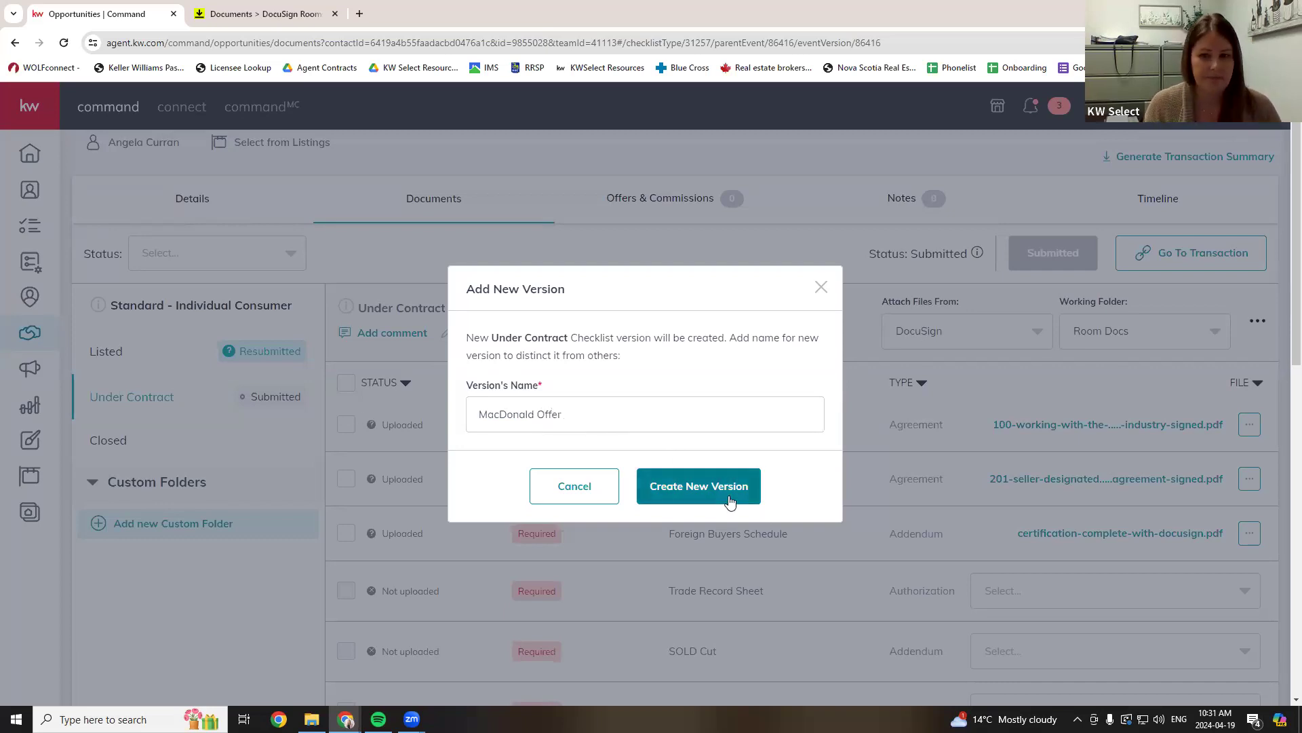
left_click(730, 502)
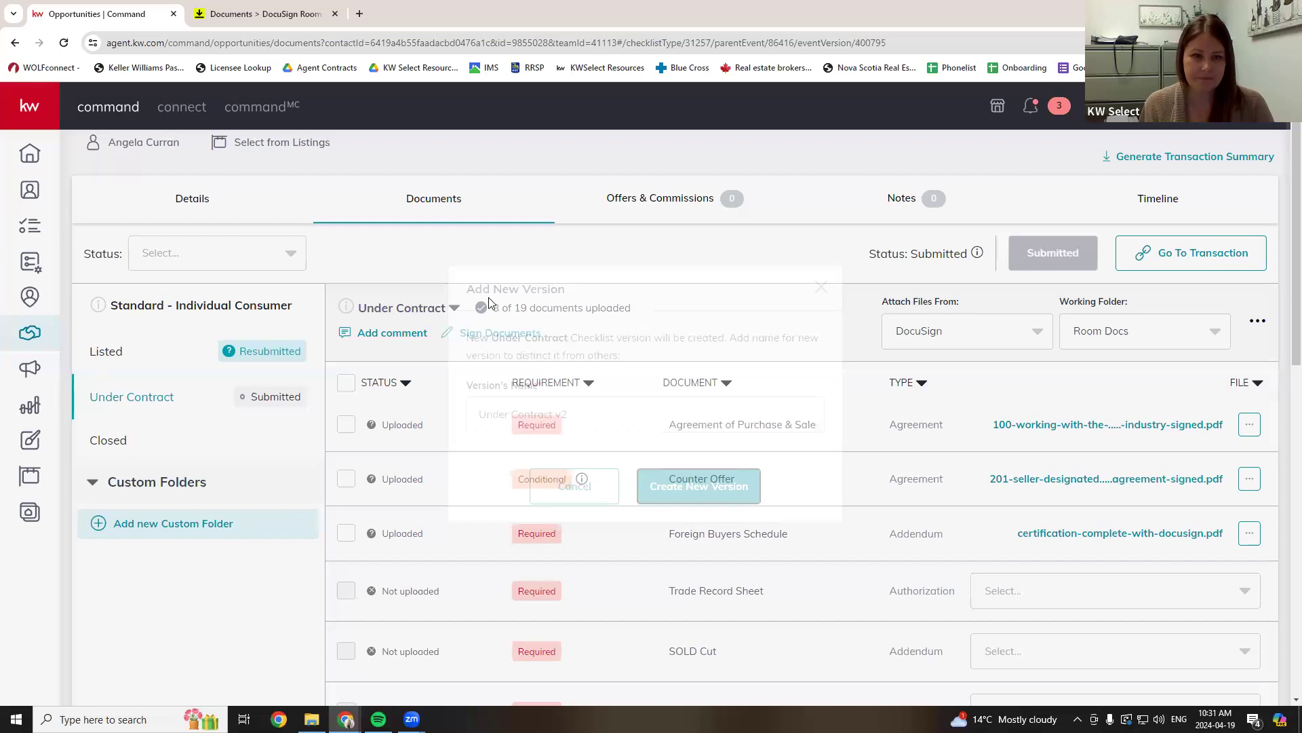
scroll(1023, 456, "down", 2)
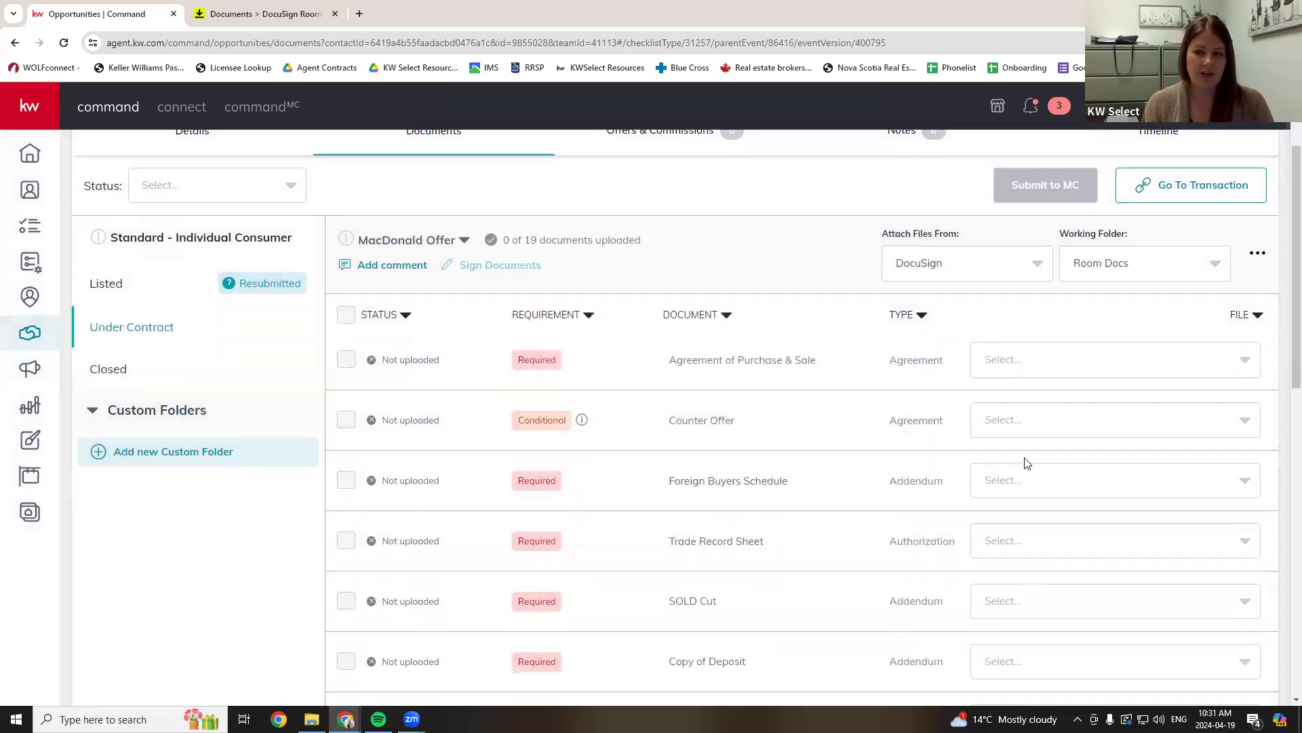
scroll(1025, 577, "up", 1)
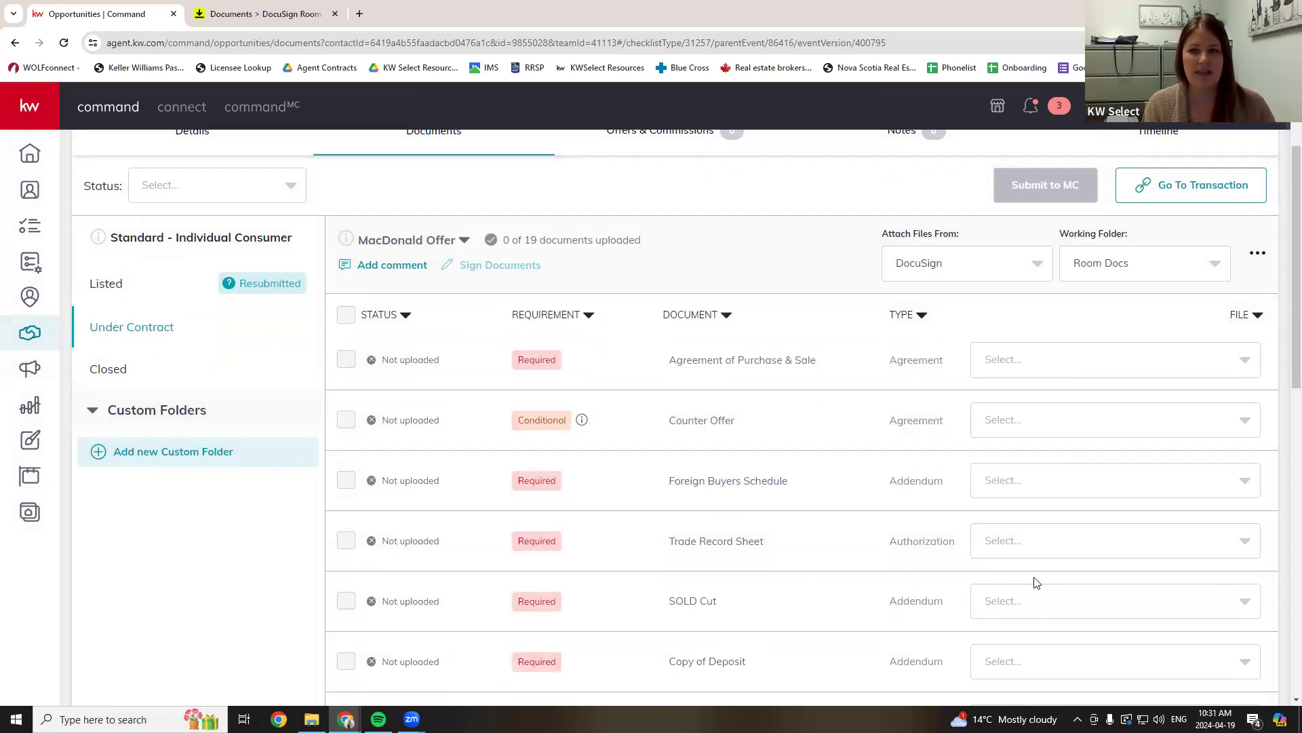
left_click(435, 246)
left_click(422, 307)
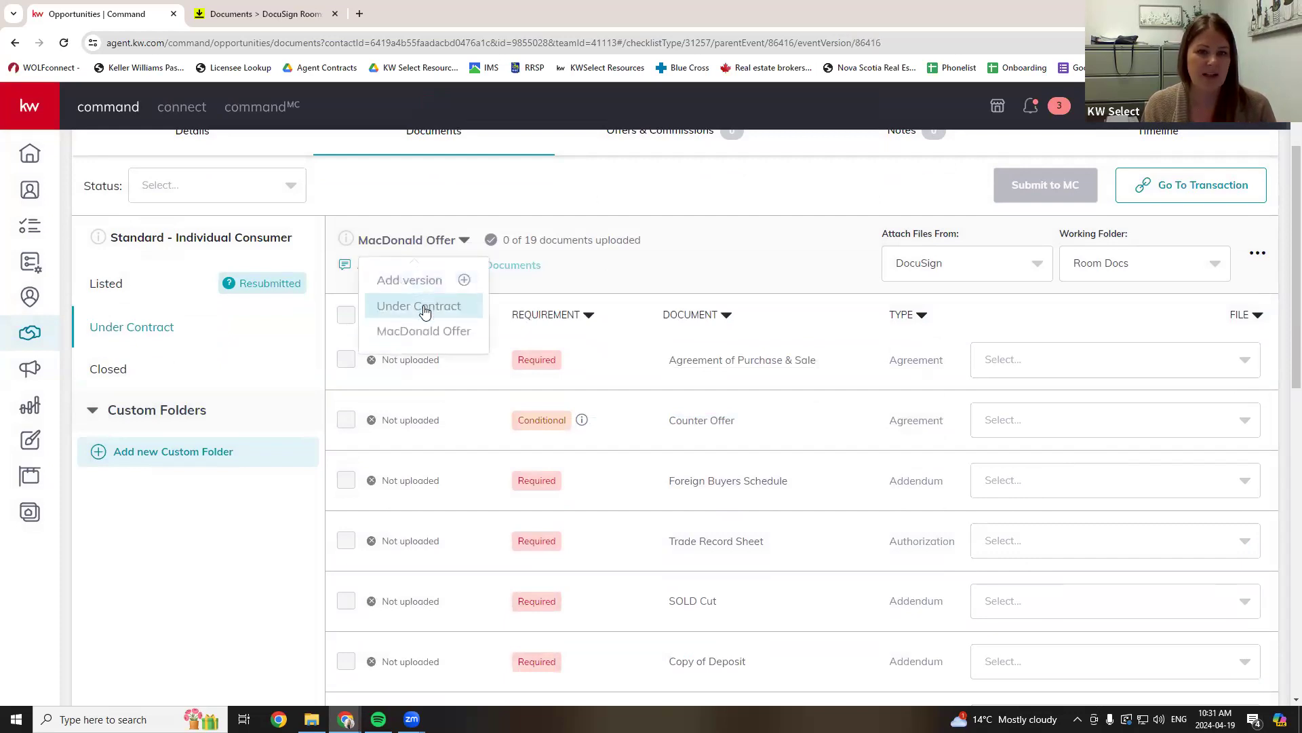
right_click(423, 310)
left_click(772, 393)
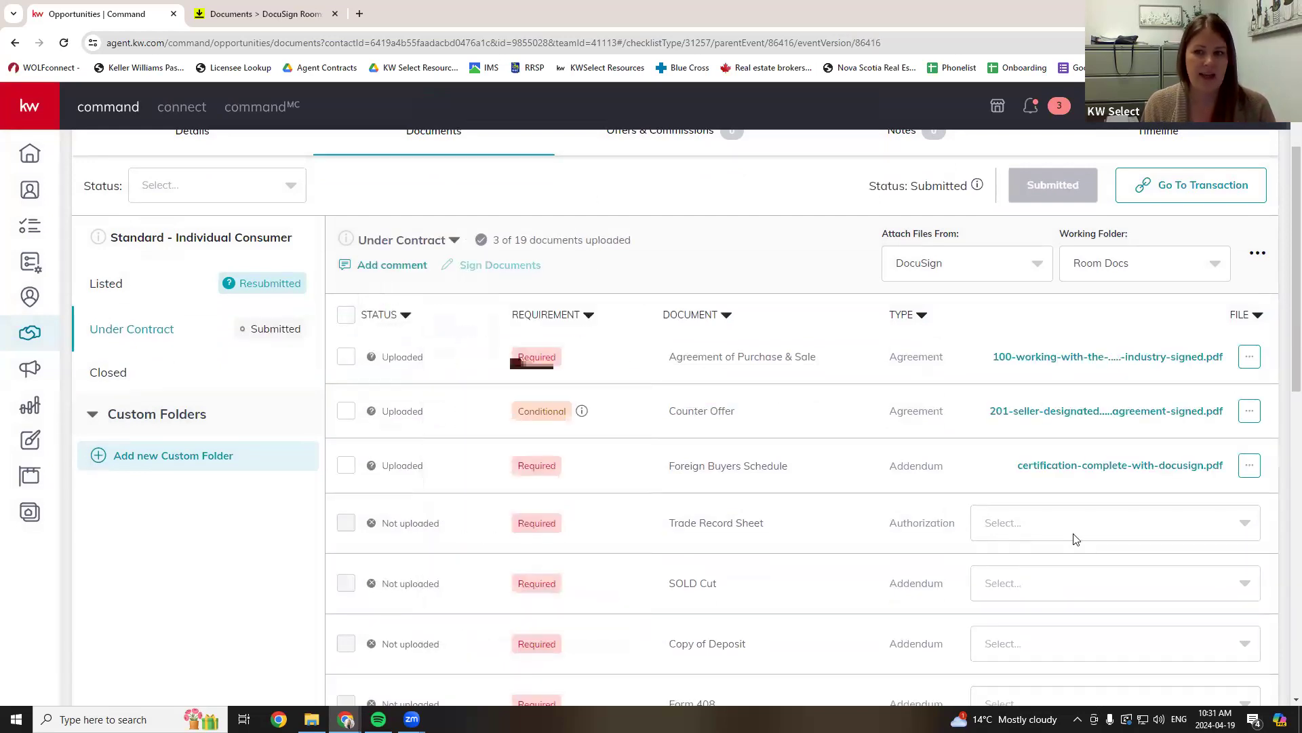
left_click(380, 240)
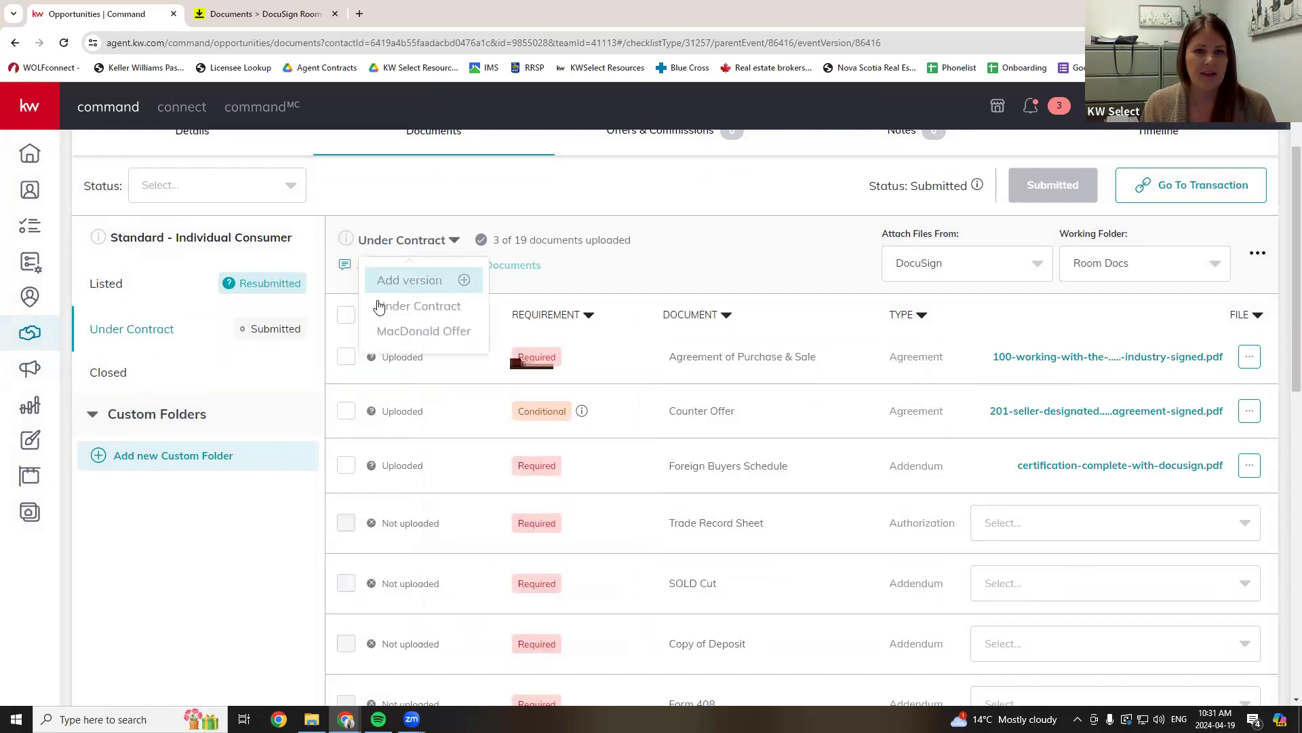
left_click(384, 333)
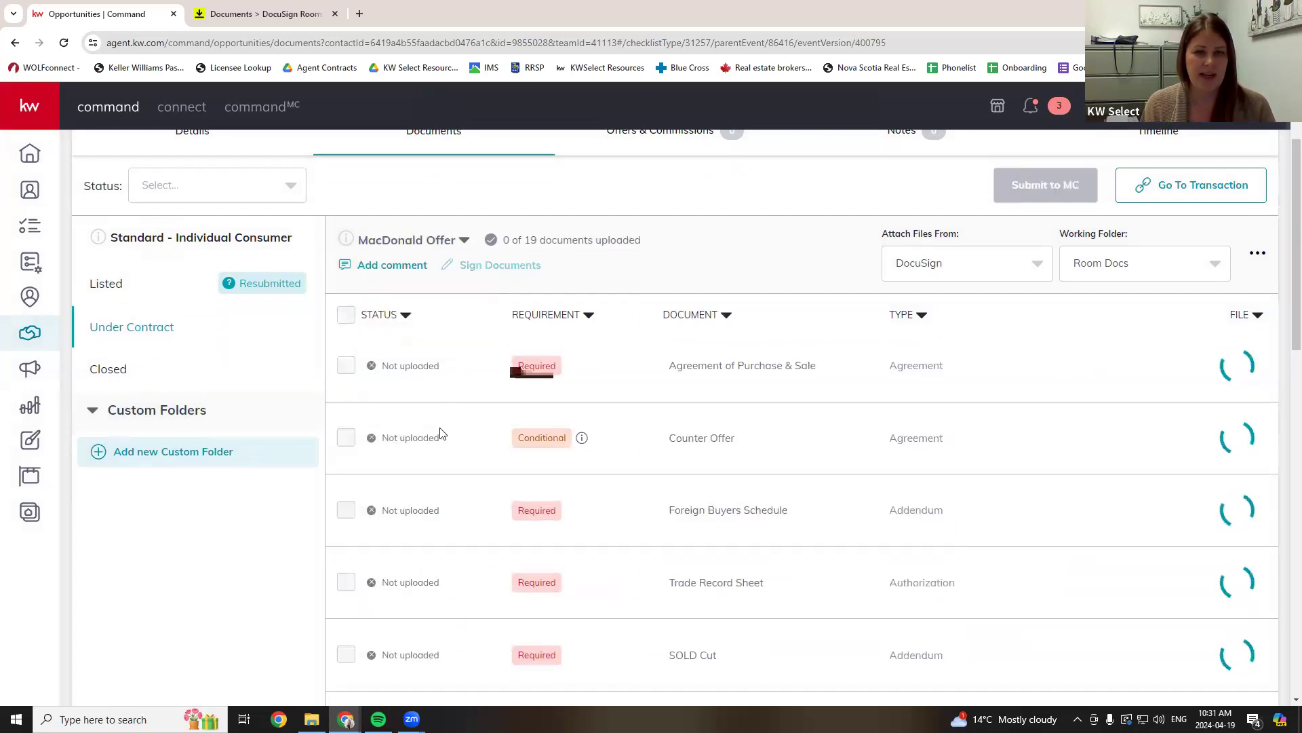
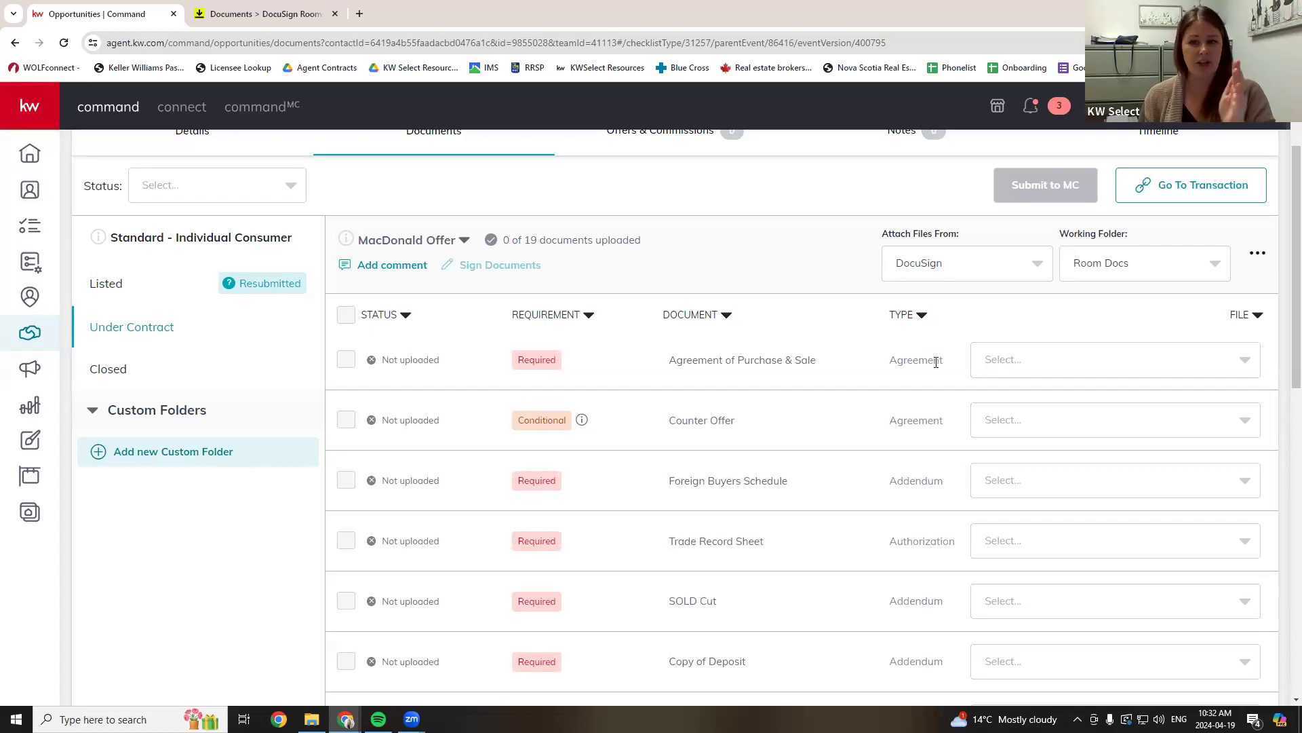
- Open a spare blank browser tab and return to DocuSign Rooms
scroll(936, 360, "down", 8)
scroll(934, 475, "up", 8)
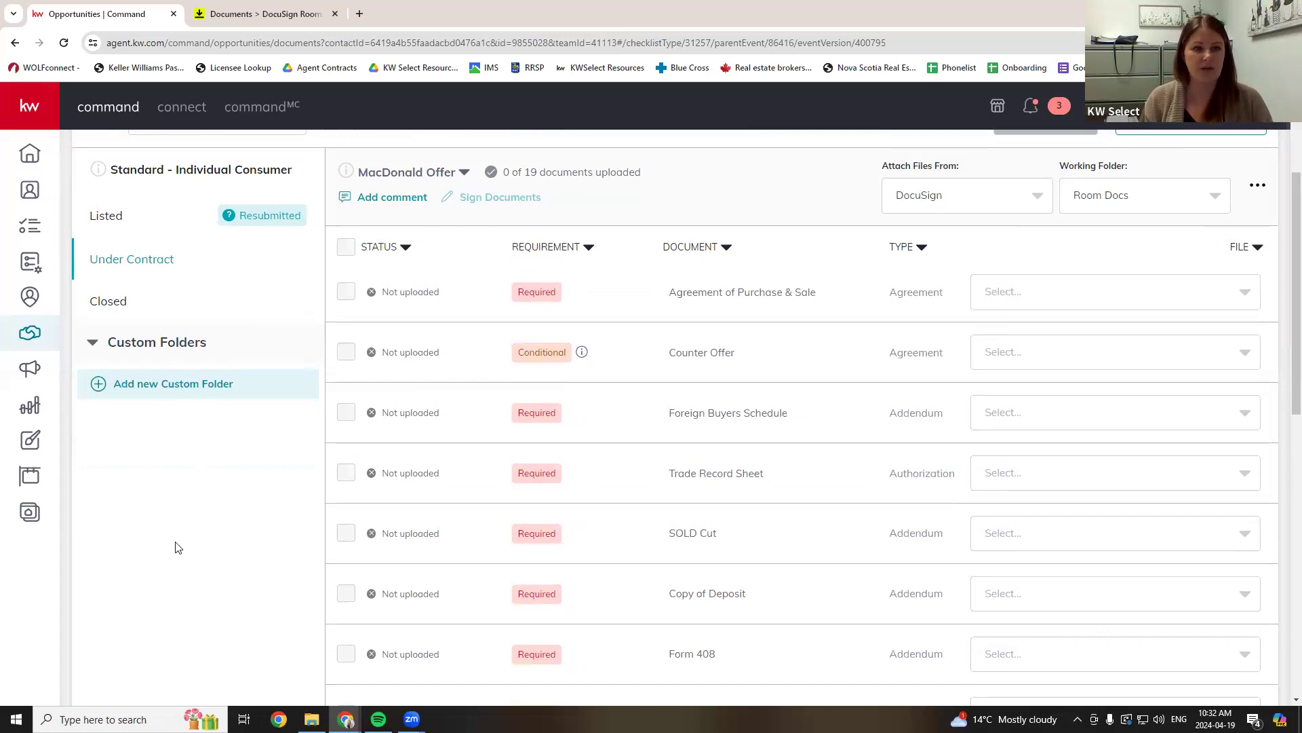
scroll(175, 546, "up", 2)
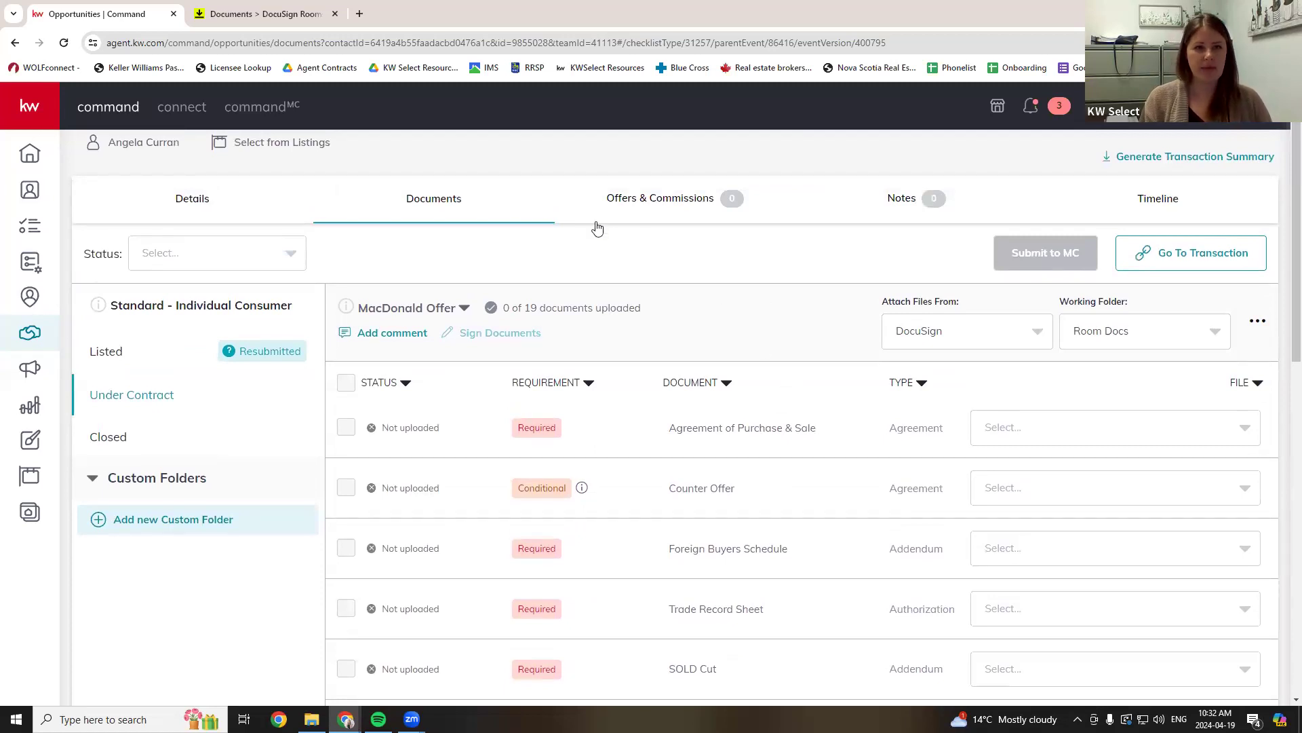
scroll(583, 204, "up", 1)
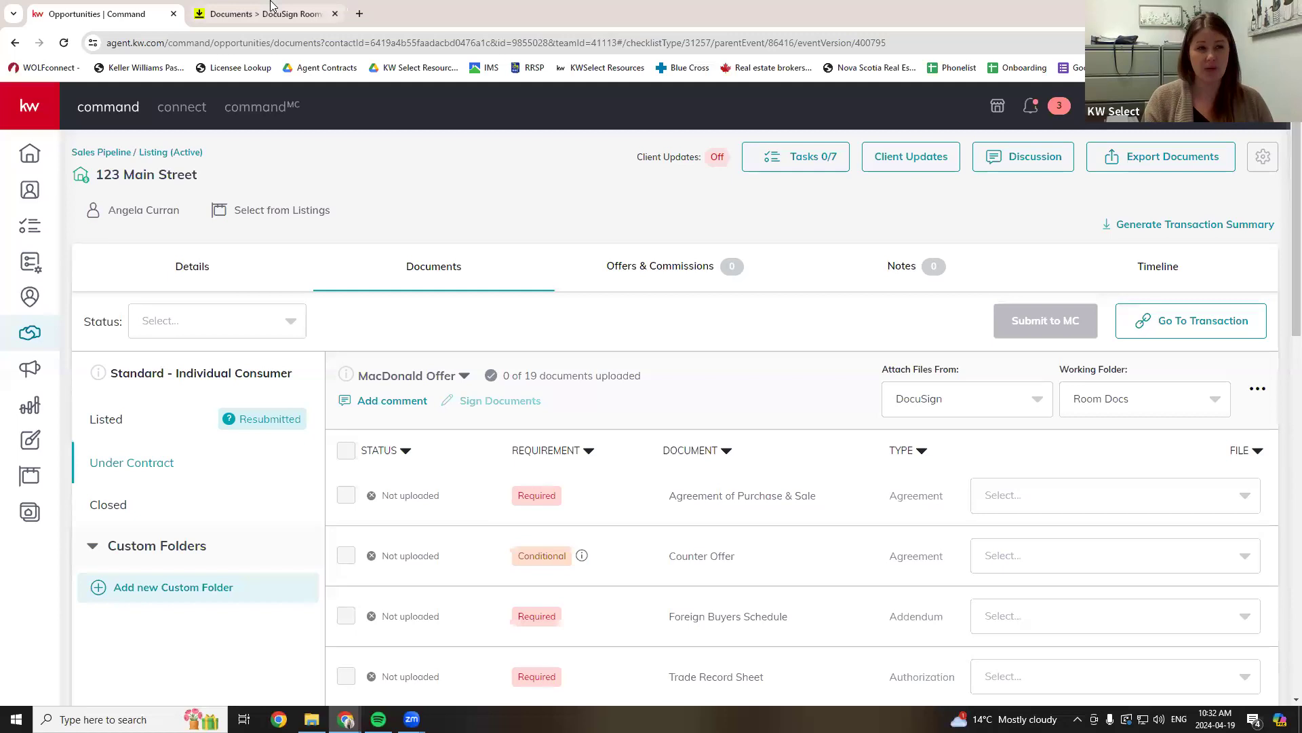
mouse_move(271, 5)
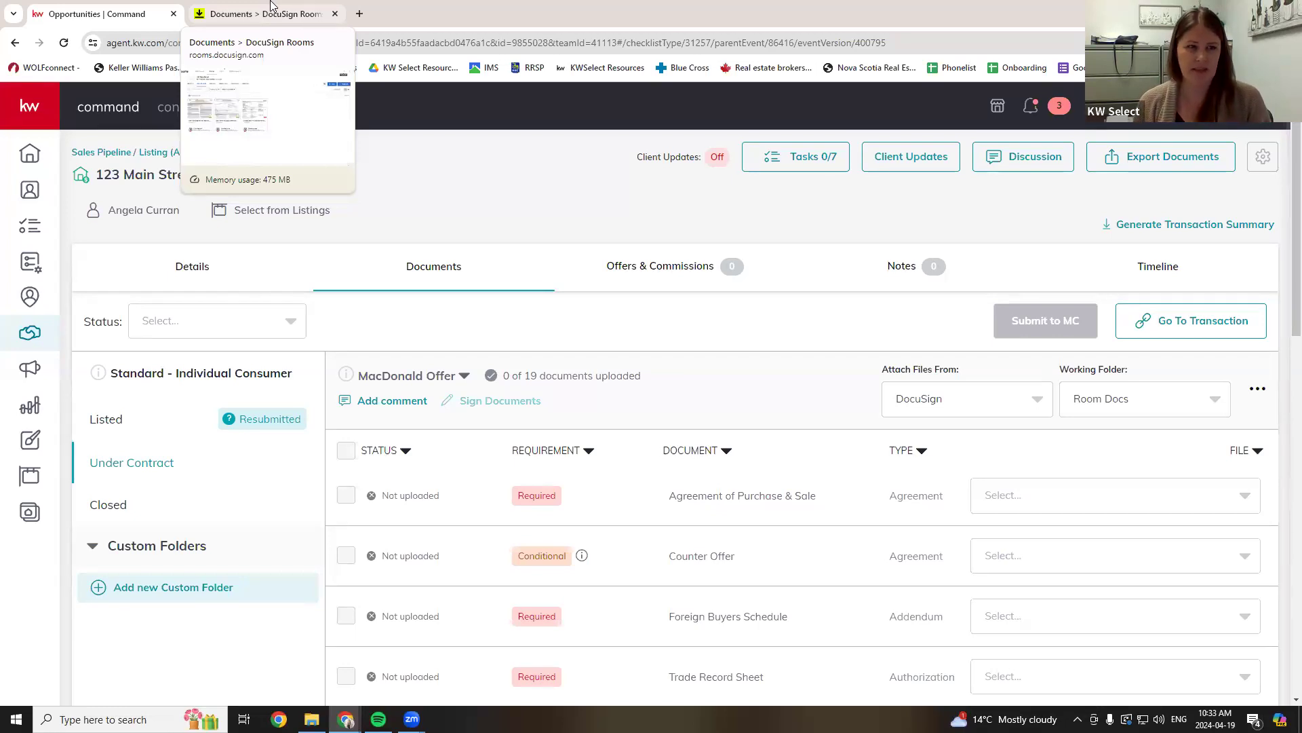
left_click(360, 13)
left_click(263, 14)
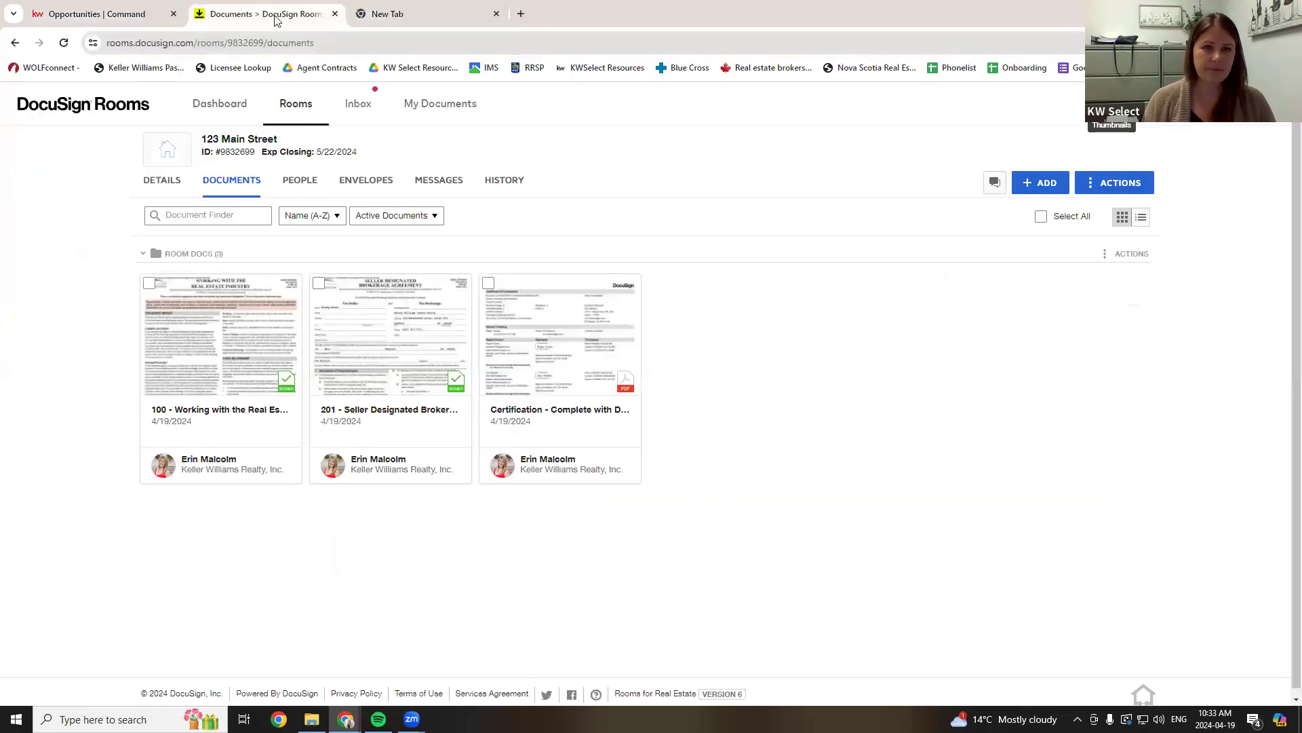
- Check the DocuSign Rooms inbox and select its email address
left_click(360, 107)
left_click_drag(298, 143, 158, 159)
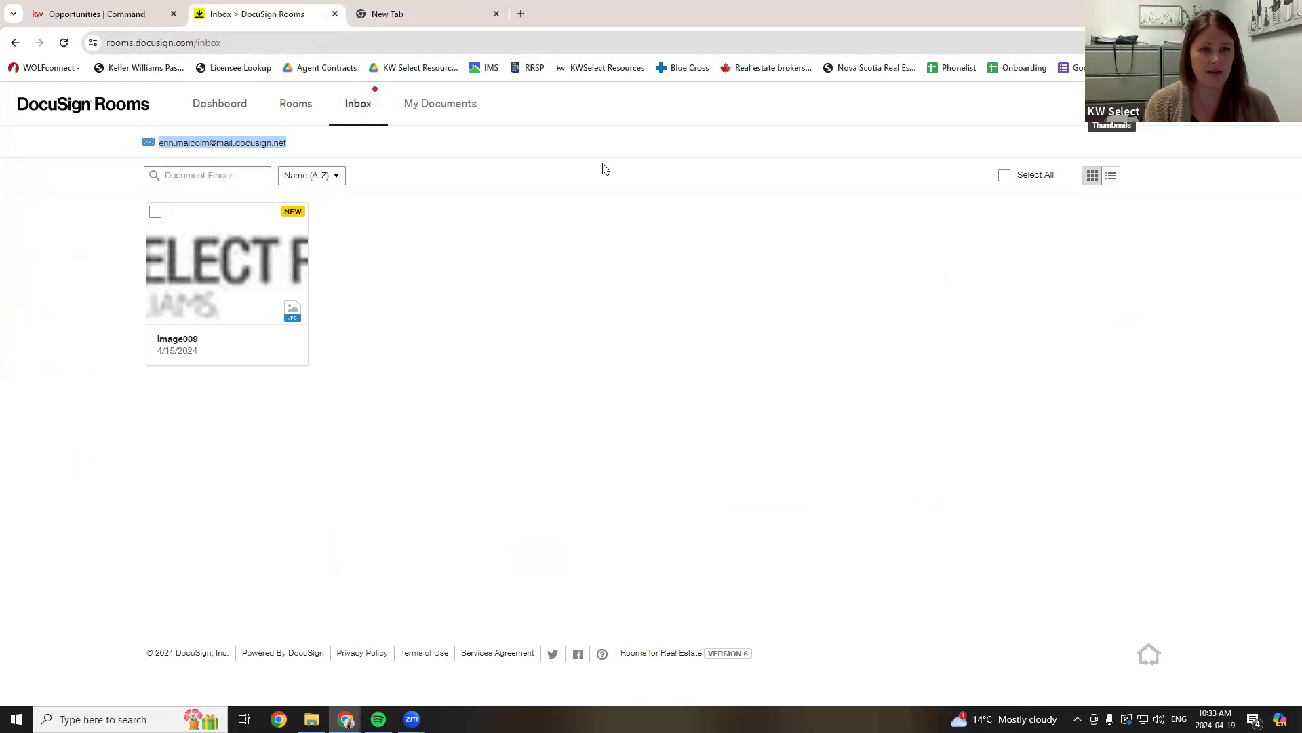
mouse_move(210, 149)
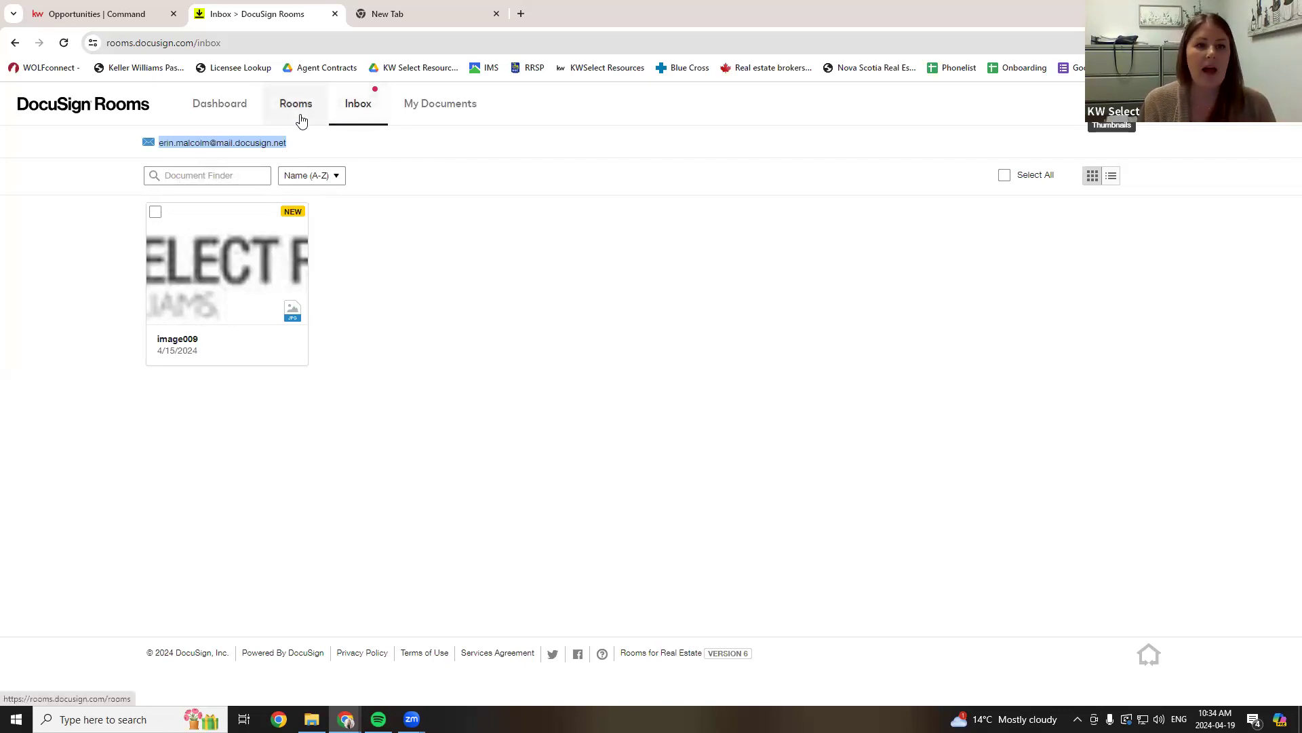
mouse_move(289, 145)
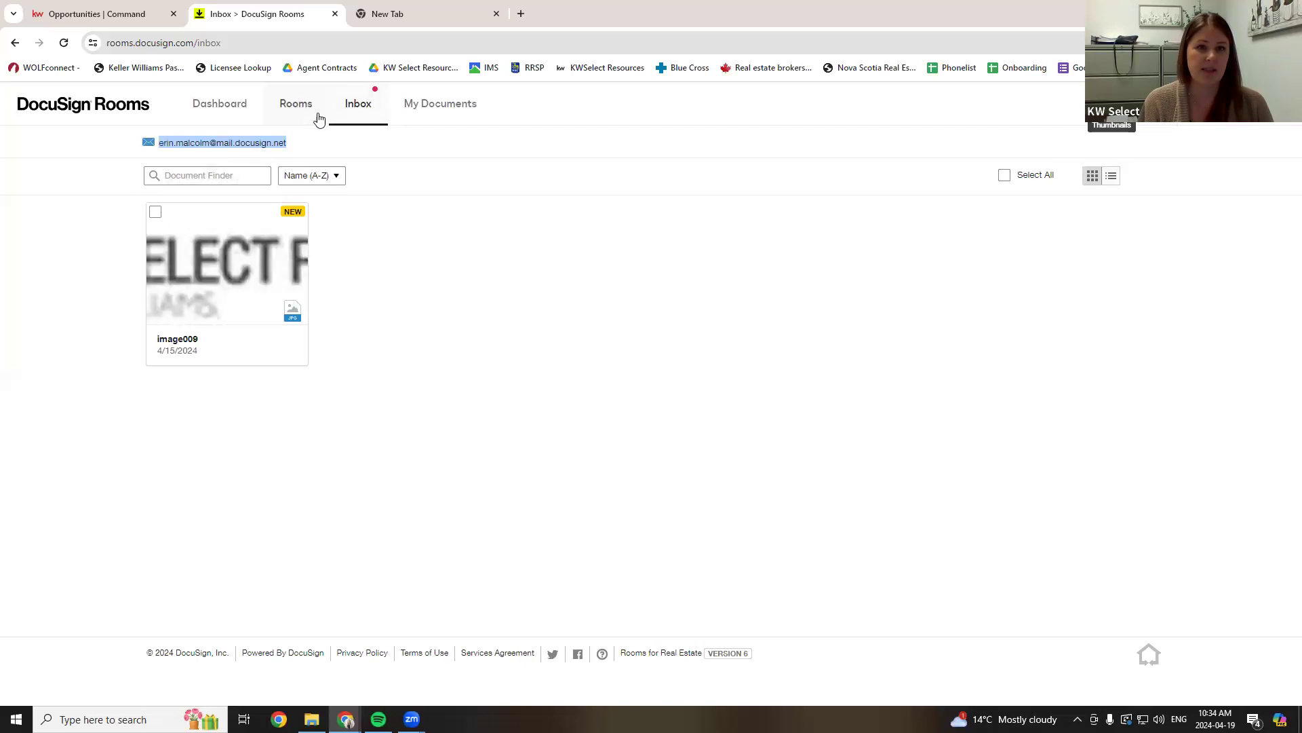
- Open the 123 Main Street room, select its Room ID, and show its documents
left_click(288, 119)
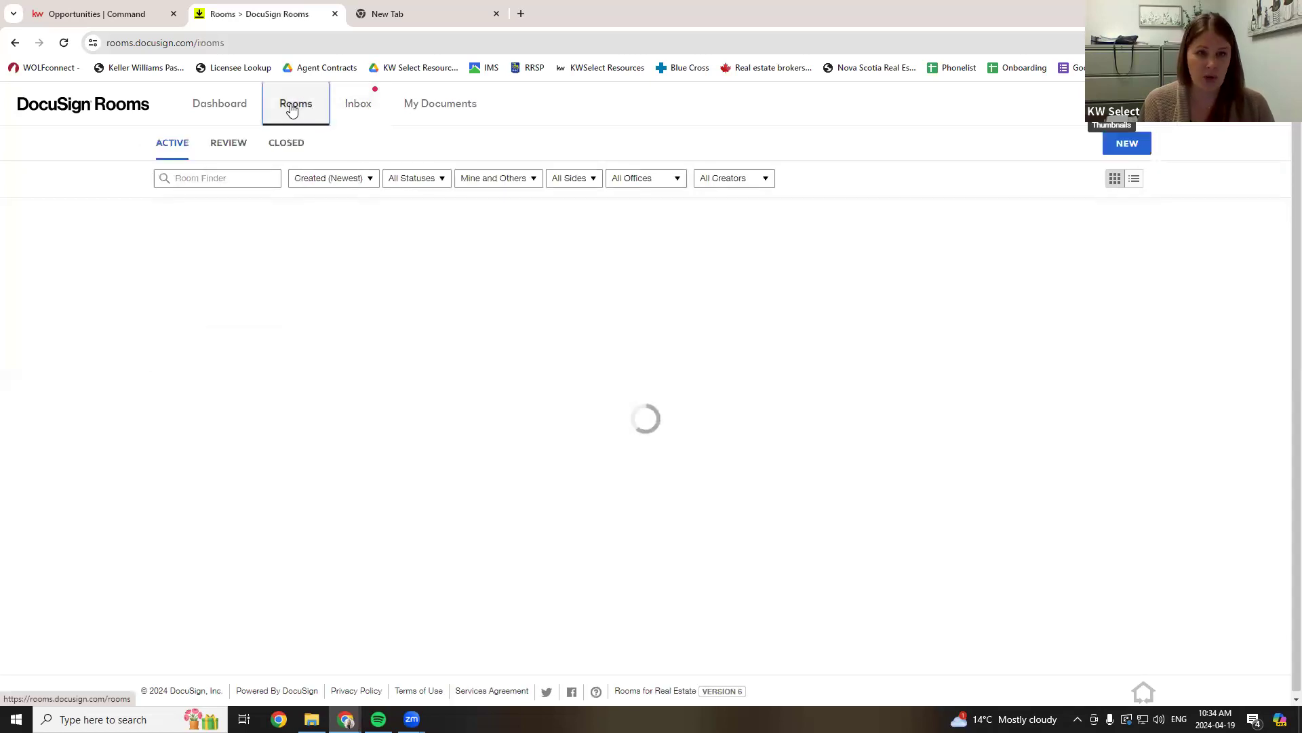
left_click(219, 301)
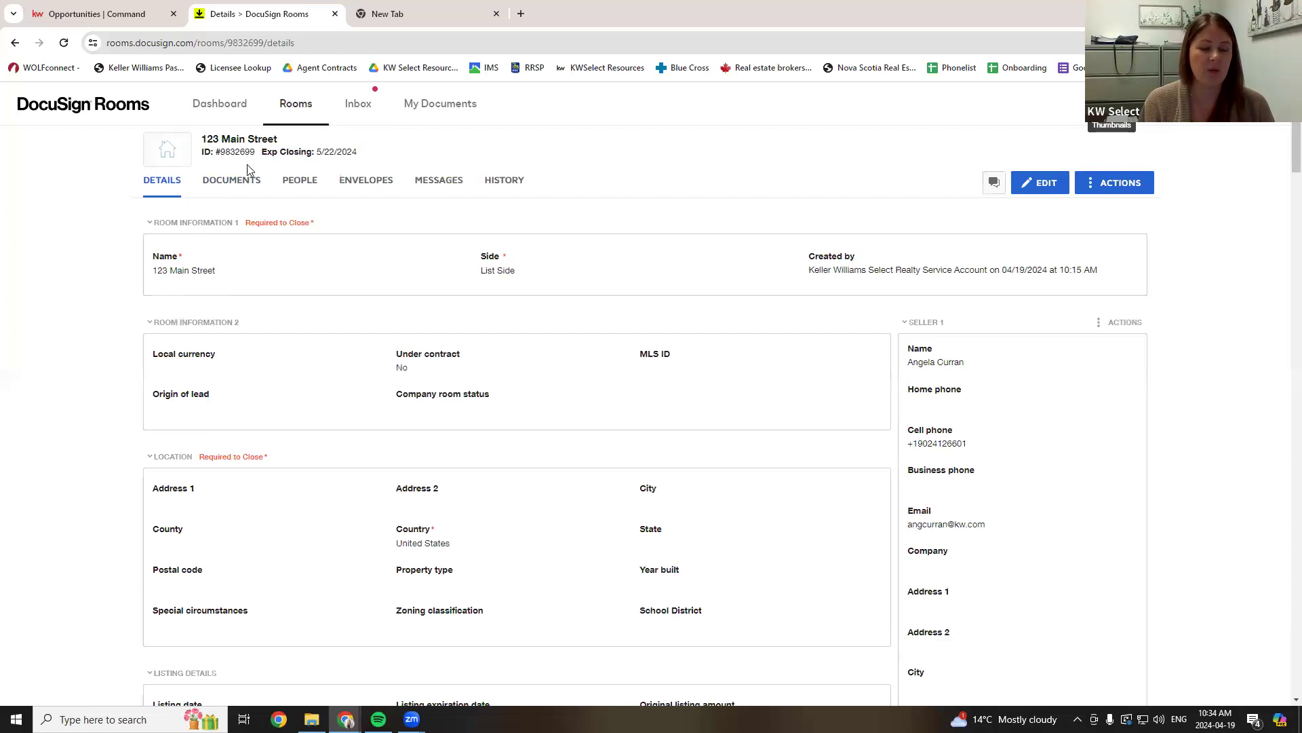
left_click_drag(255, 154, 201, 153)
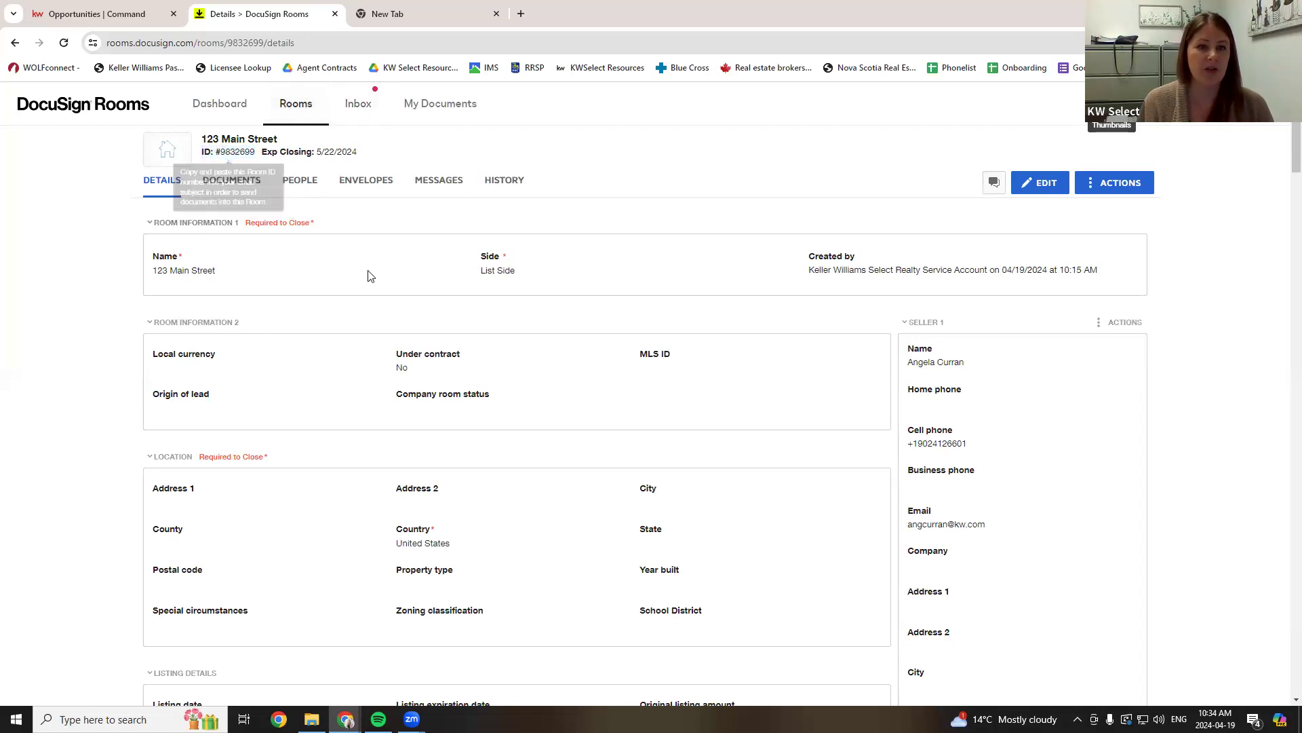
left_click(239, 180)
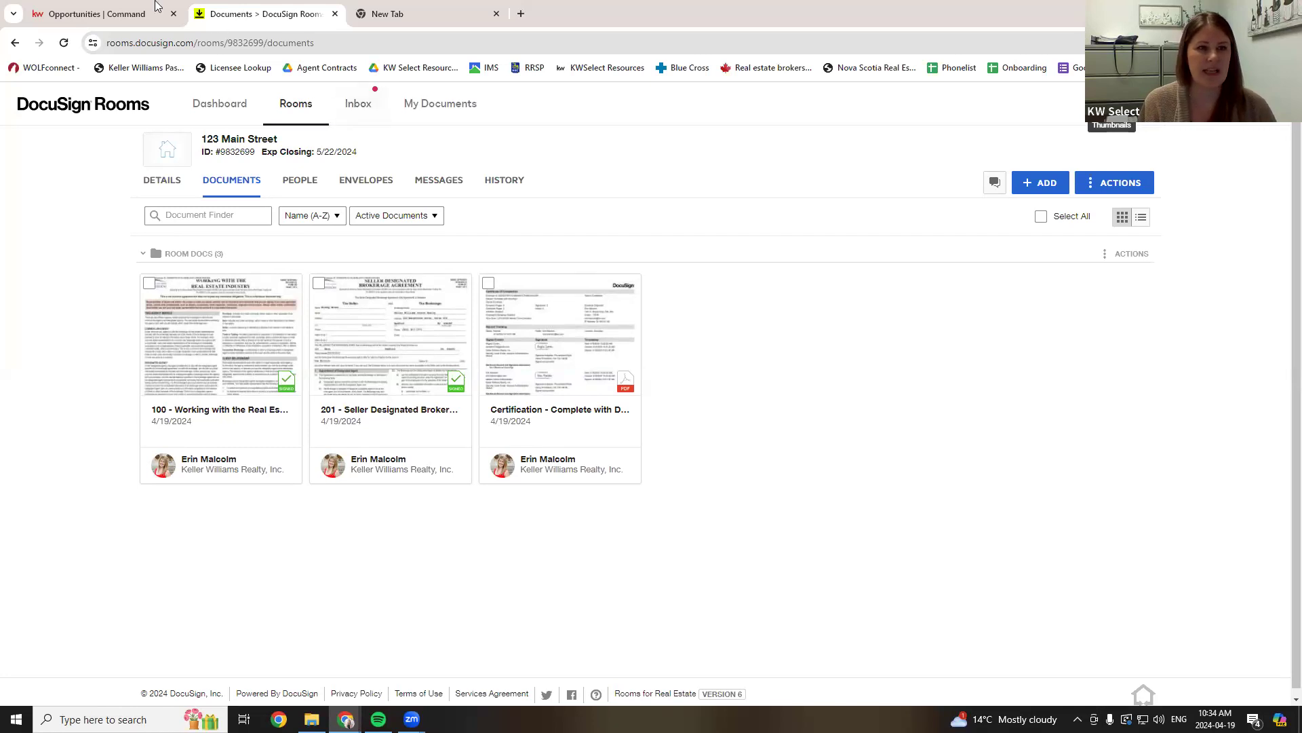
- Load Gmail in the blank tab and start forwarding the completed DocuSign email
left_click(416, 13)
type("gmail")
key("Return")
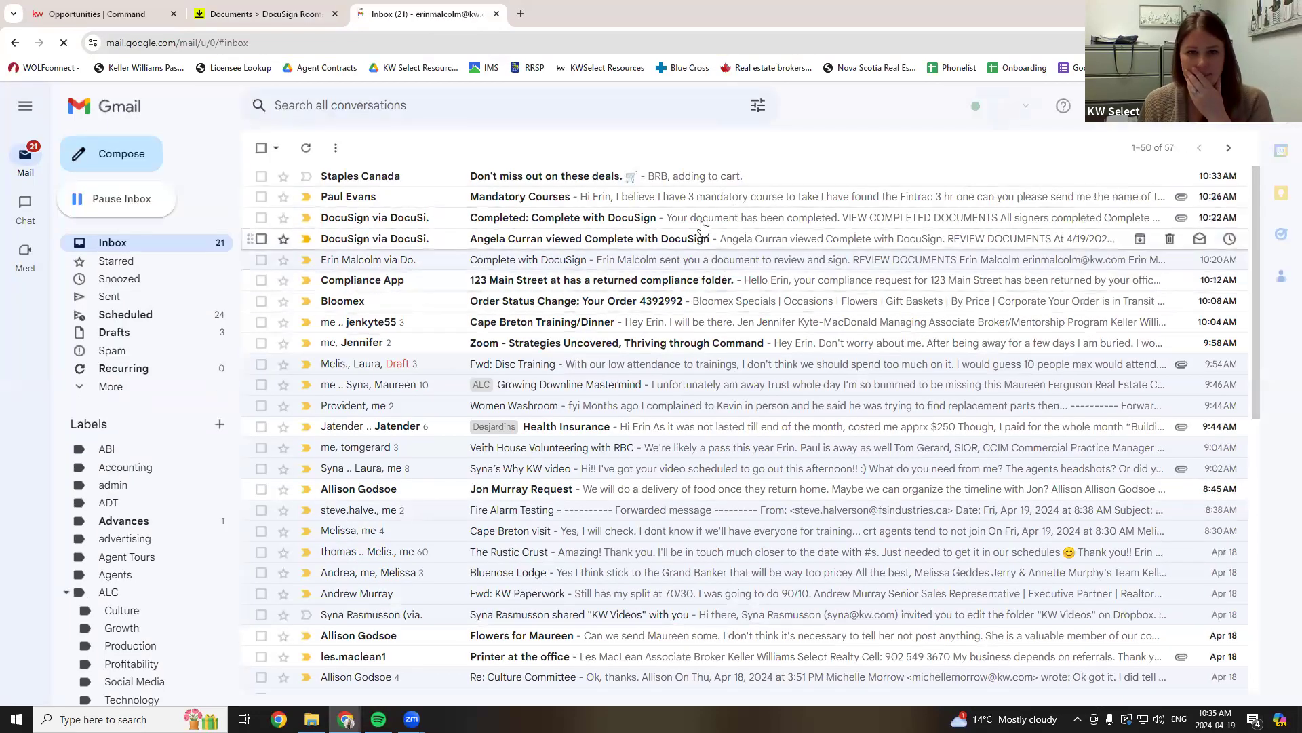
left_click(532, 217)
scroll(469, 287, "down", 10)
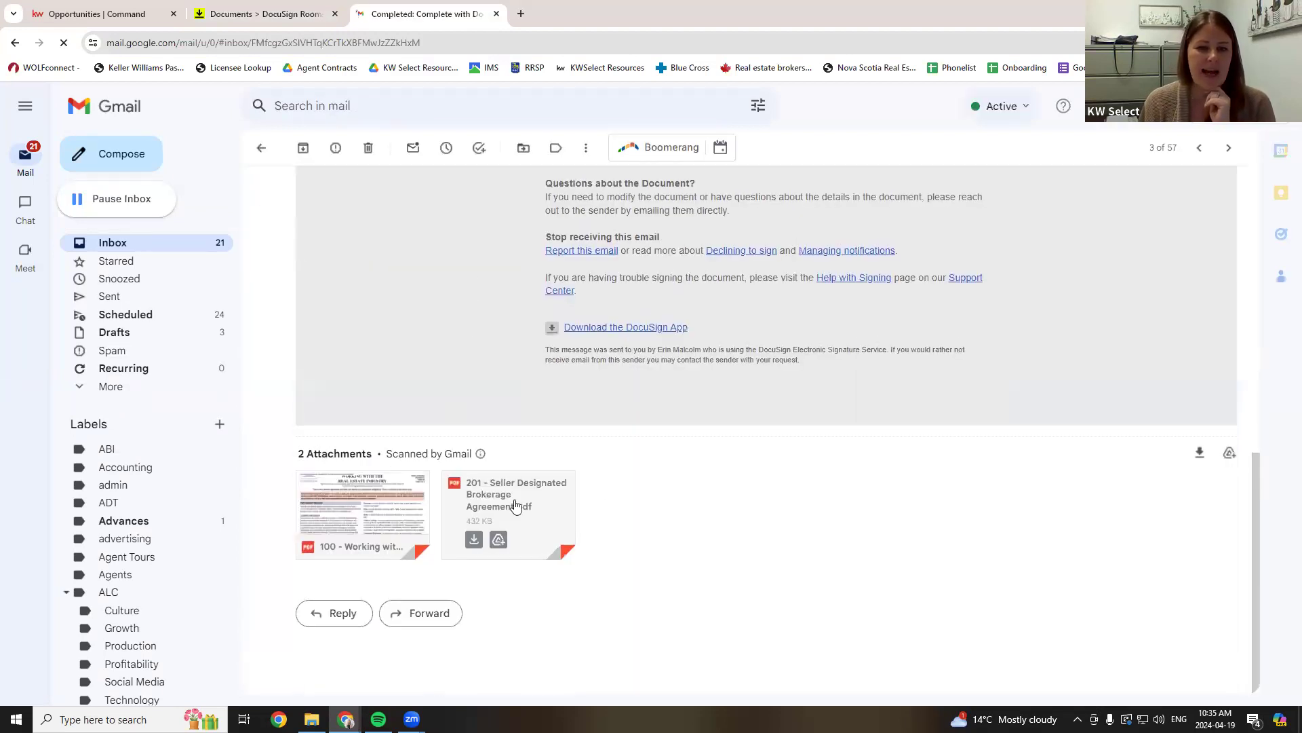
scroll(590, 468, "up", 10)
scroll(581, 442, "up", 1)
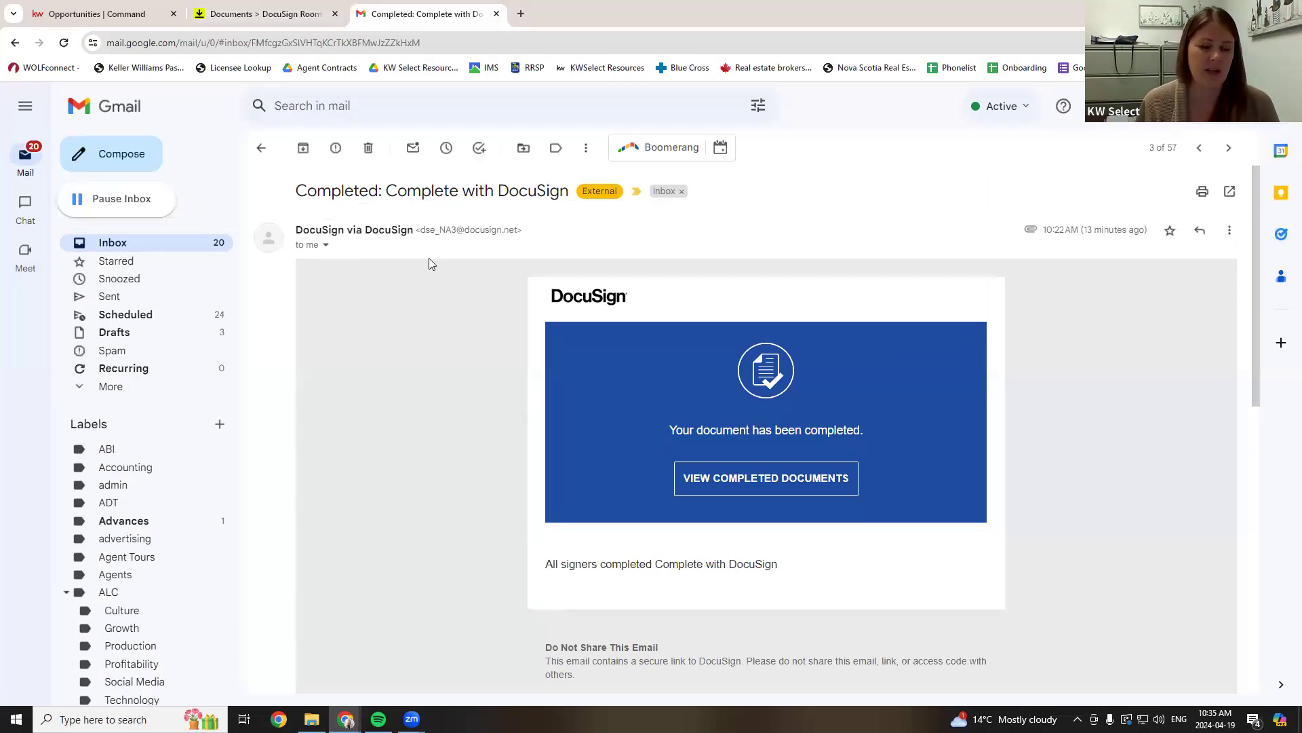
scroll(429, 258, "down", 10)
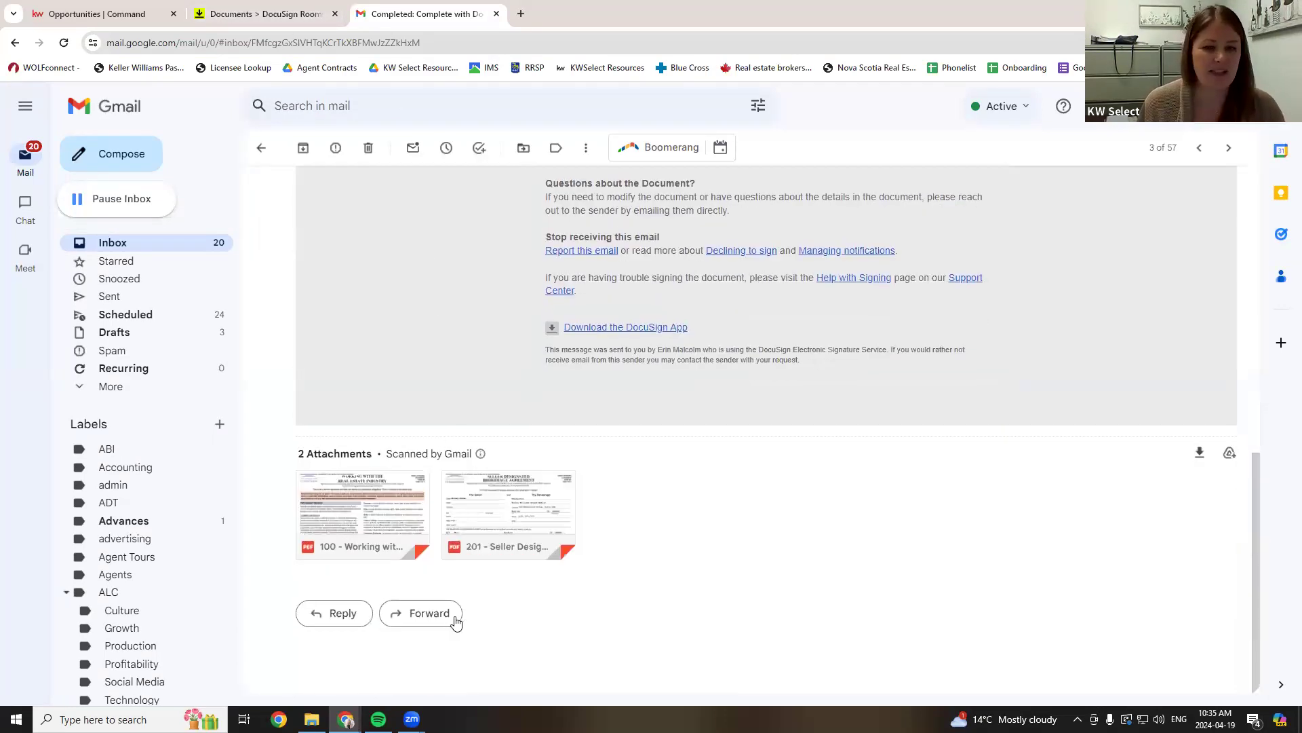
left_click(429, 613)
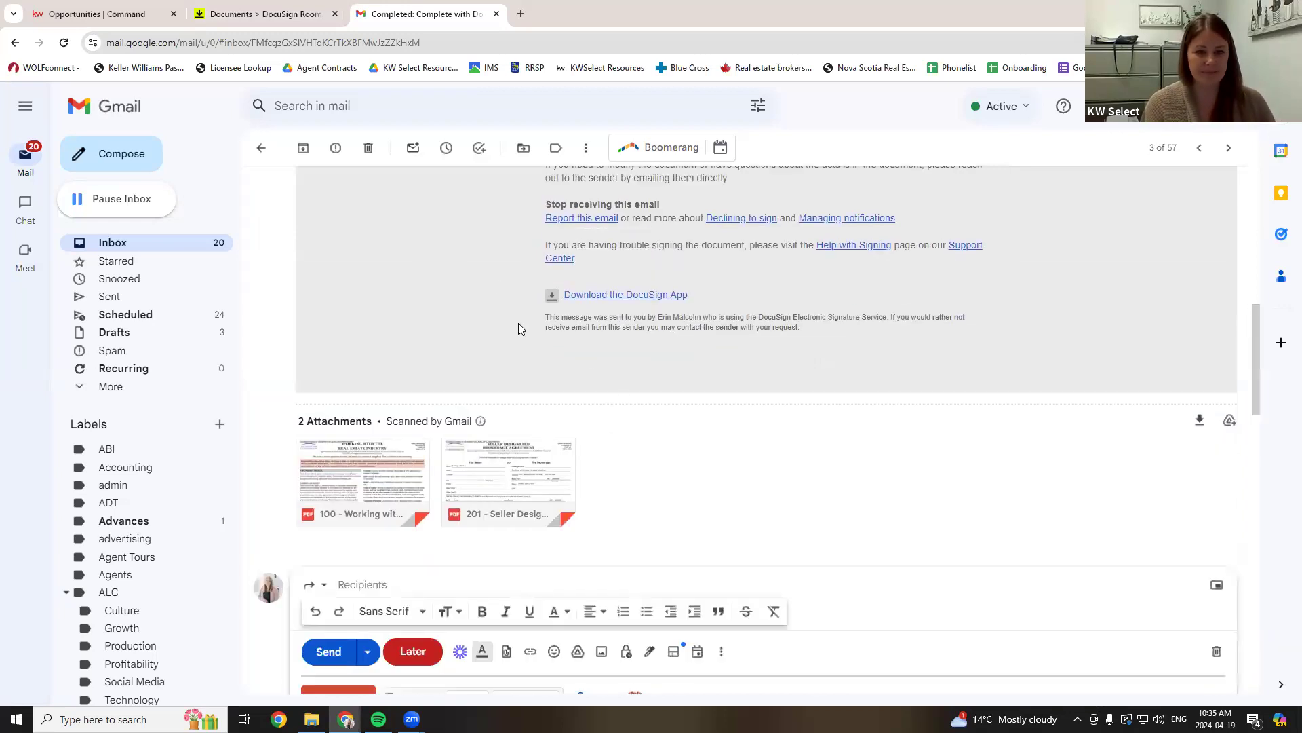
- Copy the DocuSign Rooms inbox address into the forward's recipient field
left_click(265, 14)
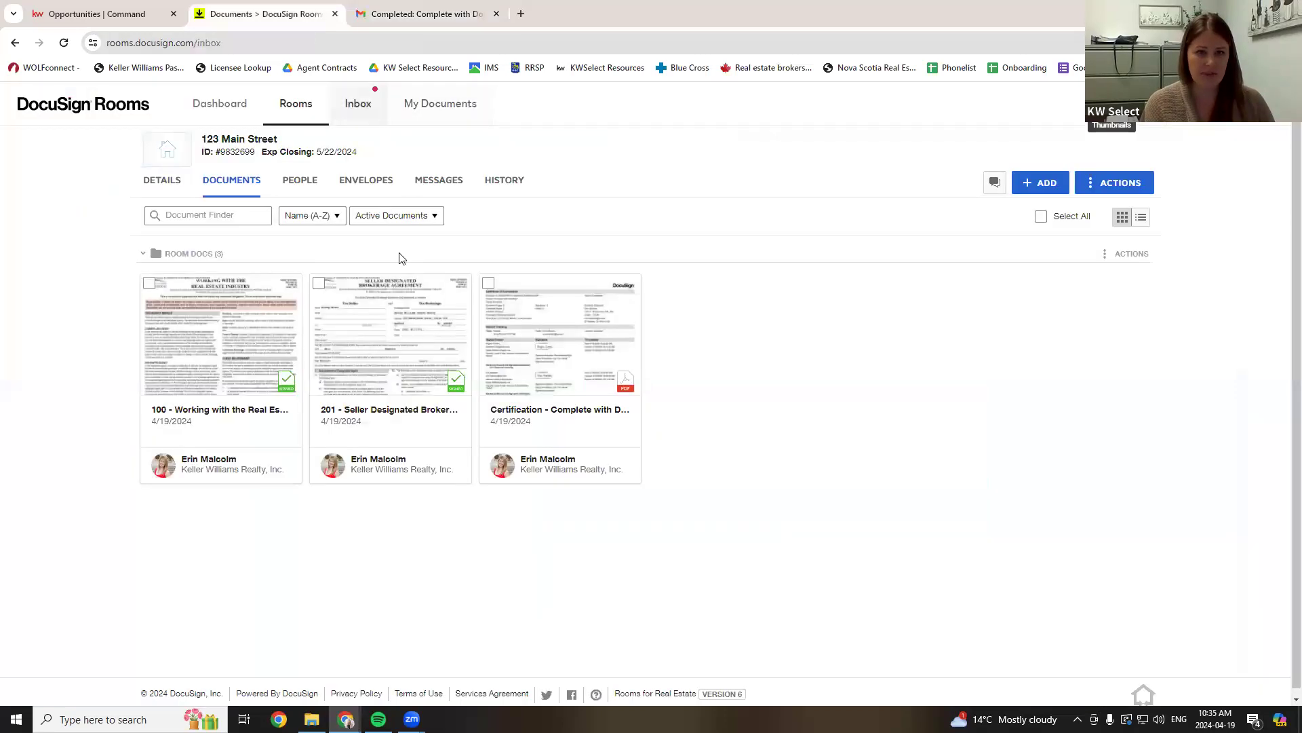
left_click_drag(290, 144, 162, 147)
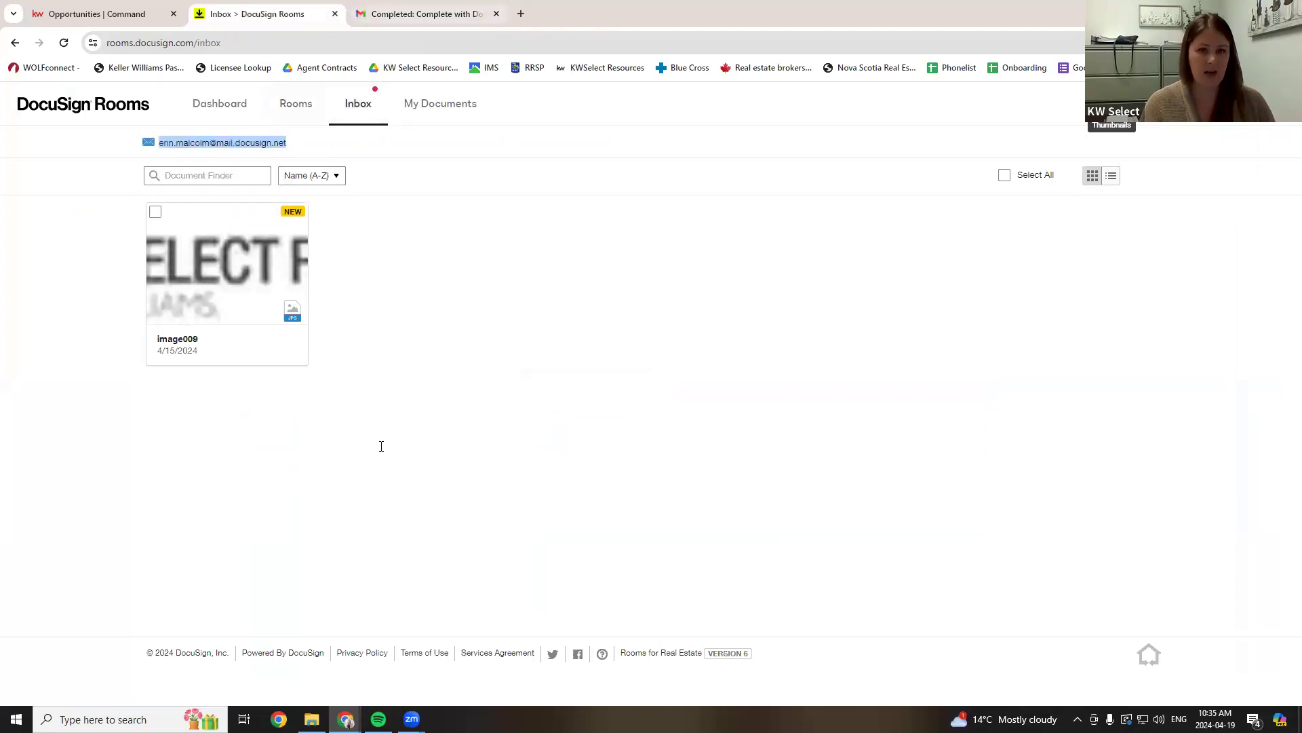
key("ctrl+c")
key("ctrl+Tab")
key("ctrl+v")
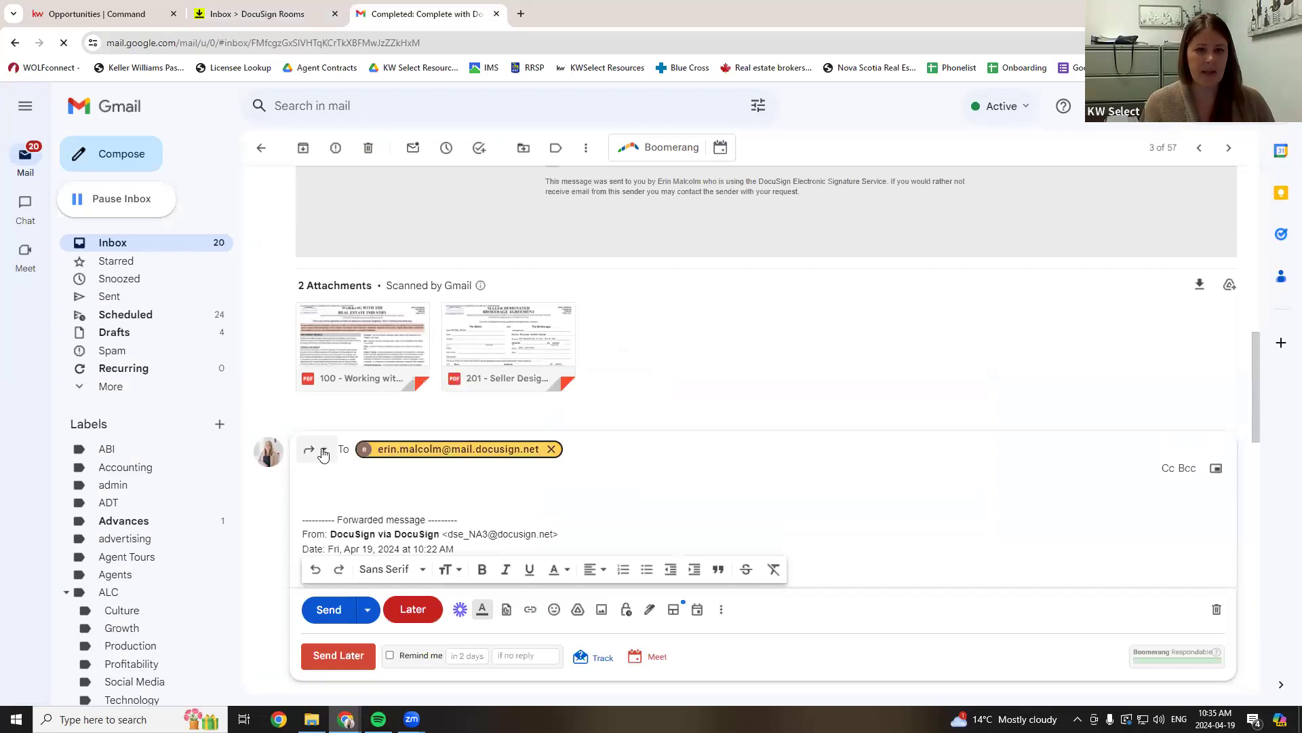
- Pop the forward draft out so its subject can be edited
left_click(324, 452)
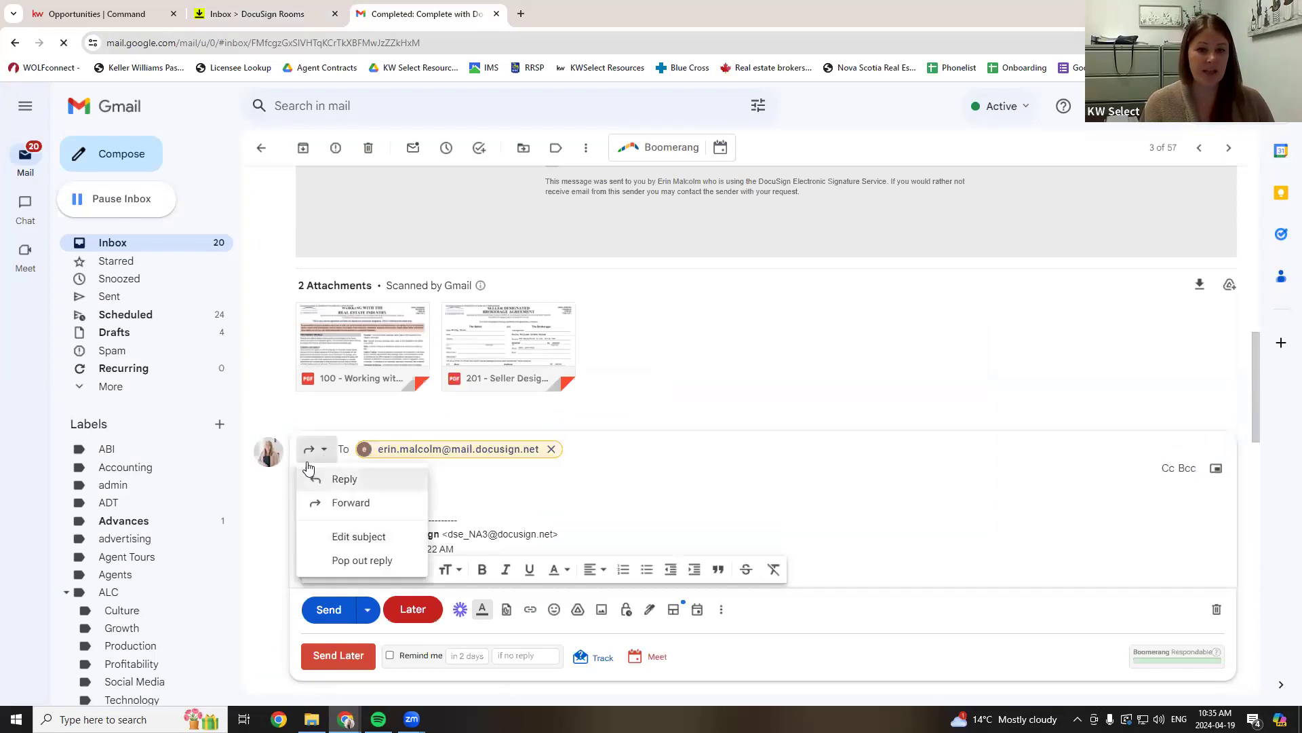
left_click(314, 452)
left_click(316, 454)
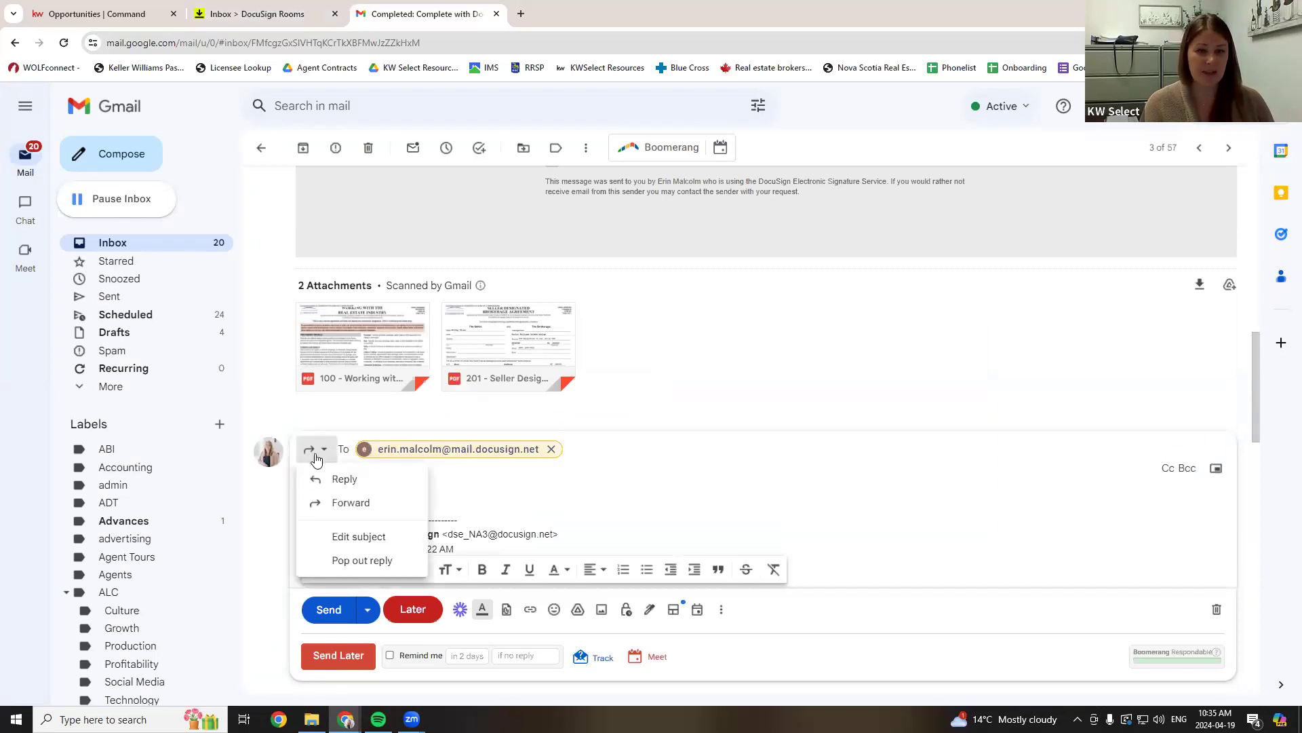
left_click(324, 541)
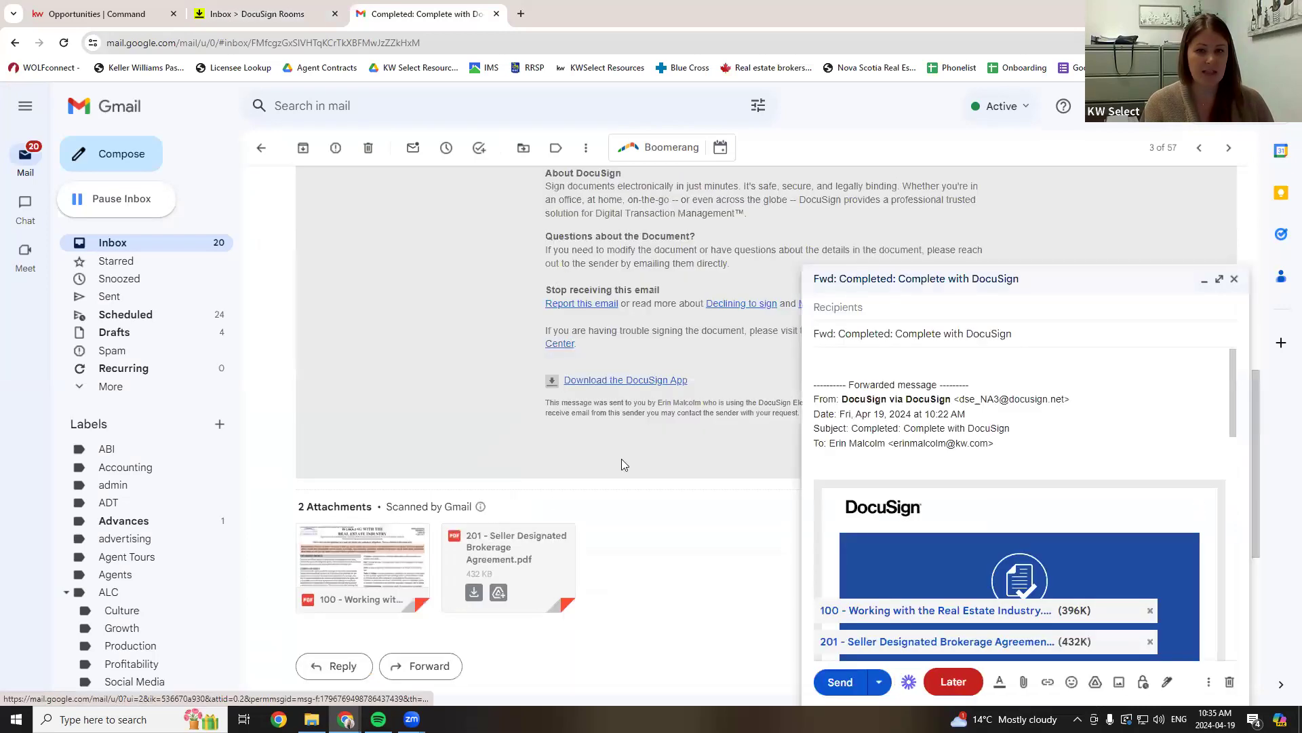
- Replace the forward's subject with the 123 Main Street room ID
left_click(224, 9)
left_click(295, 104)
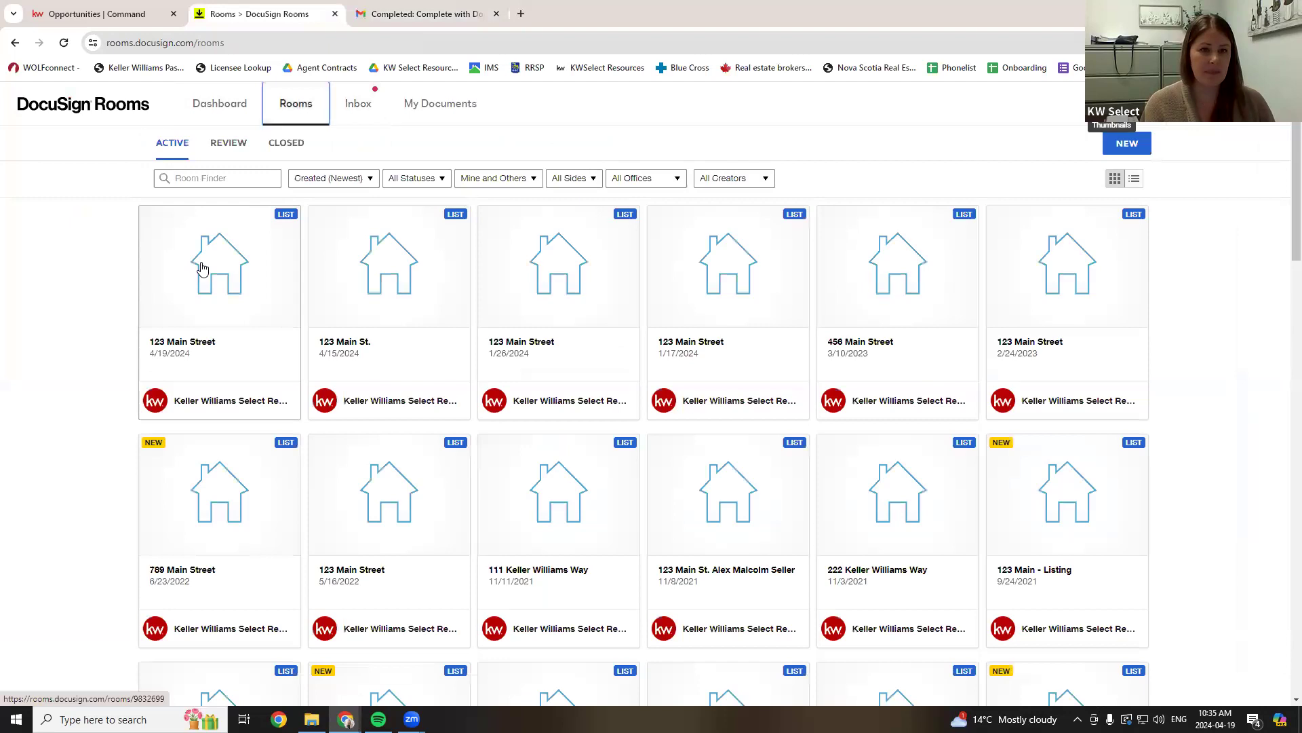
left_click(198, 266)
left_click_drag(256, 156, 220, 154)
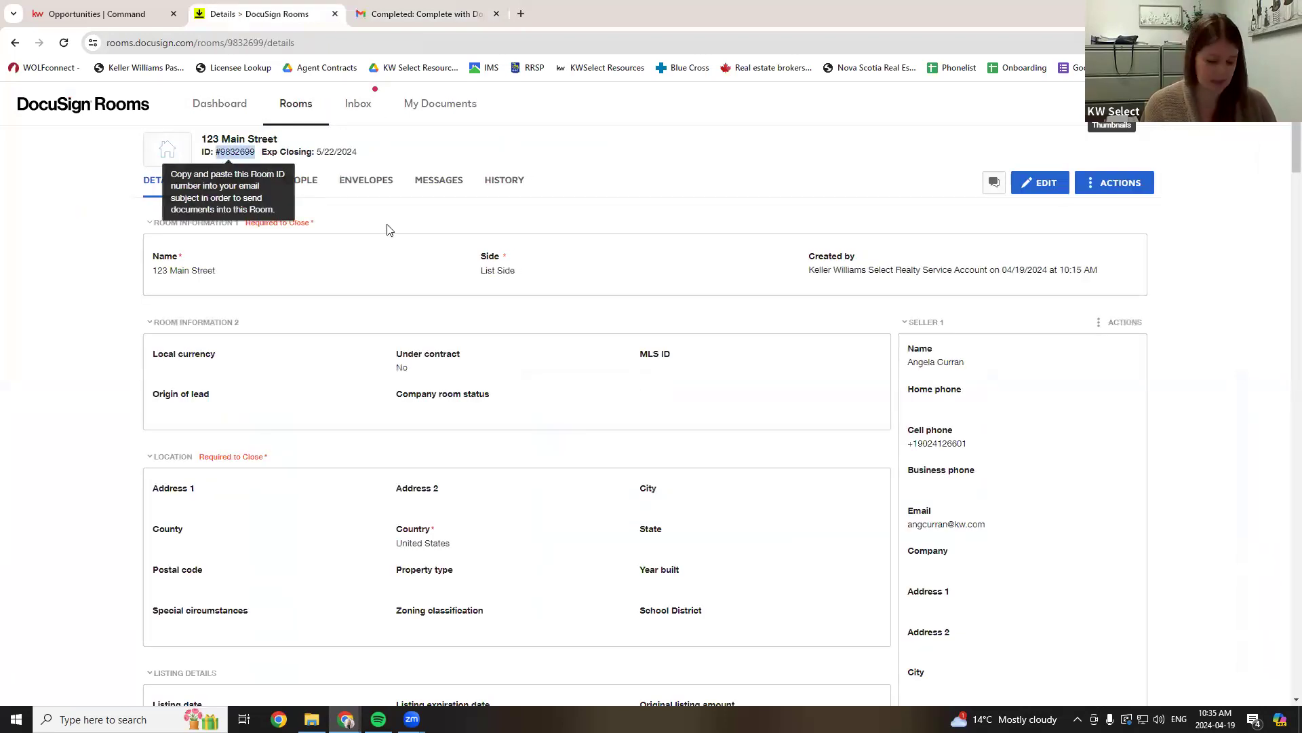
left_click(424, 14)
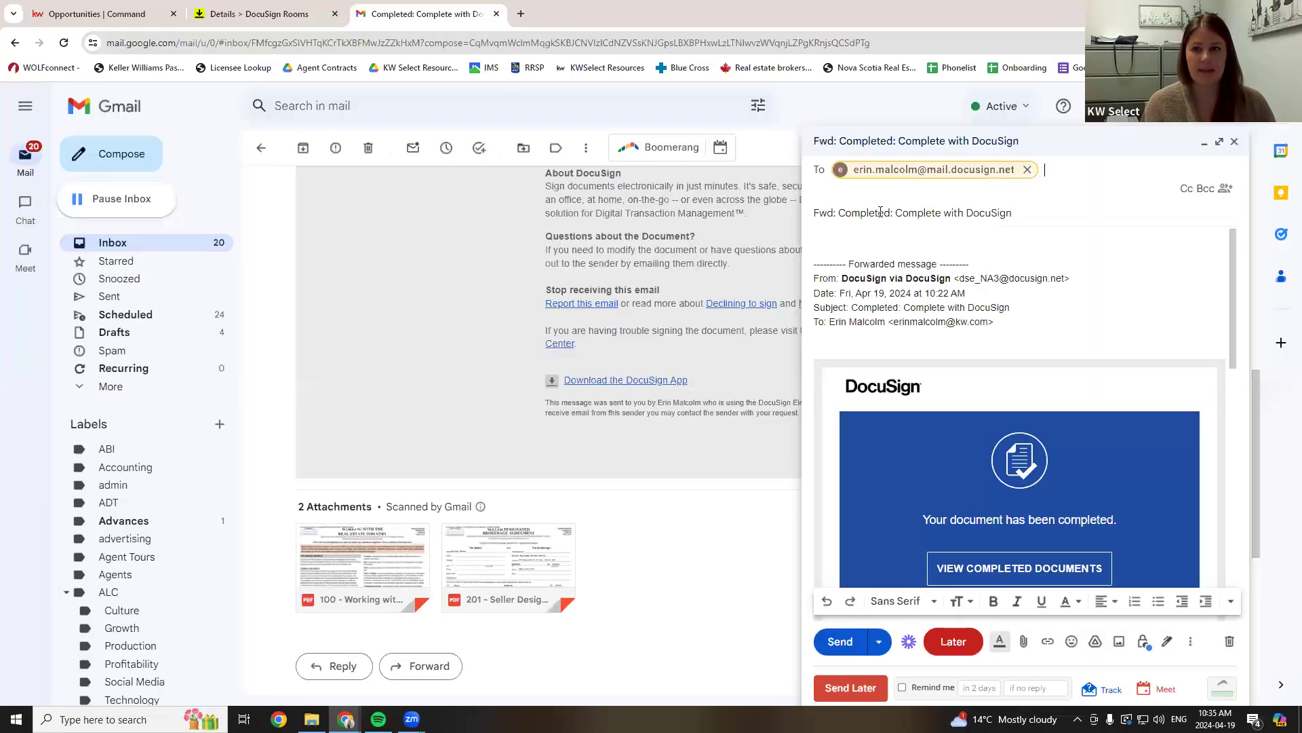
left_click(892, 212)
key("ctrl+a")
key("ctrl+v")
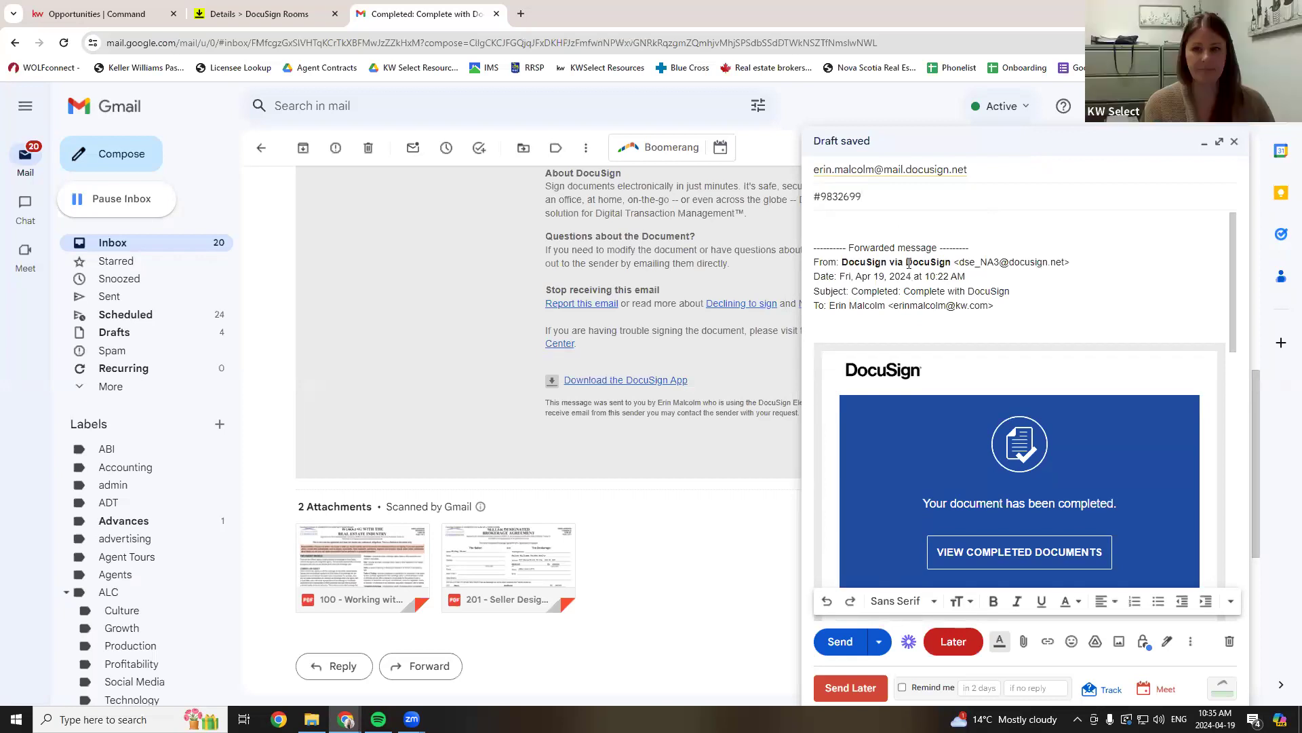
- Check the room's documents, then send the forward to the room inbox
left_click(266, 14)
left_click(231, 179)
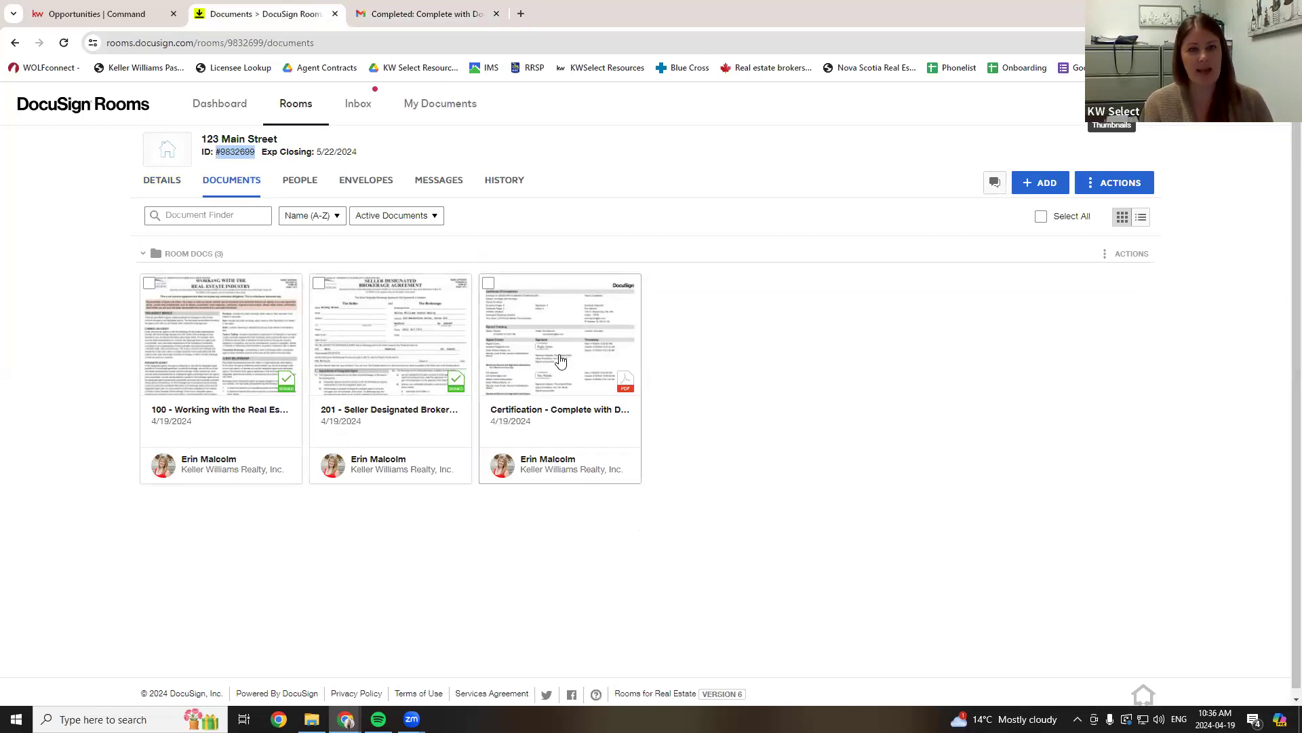
left_click(420, 13)
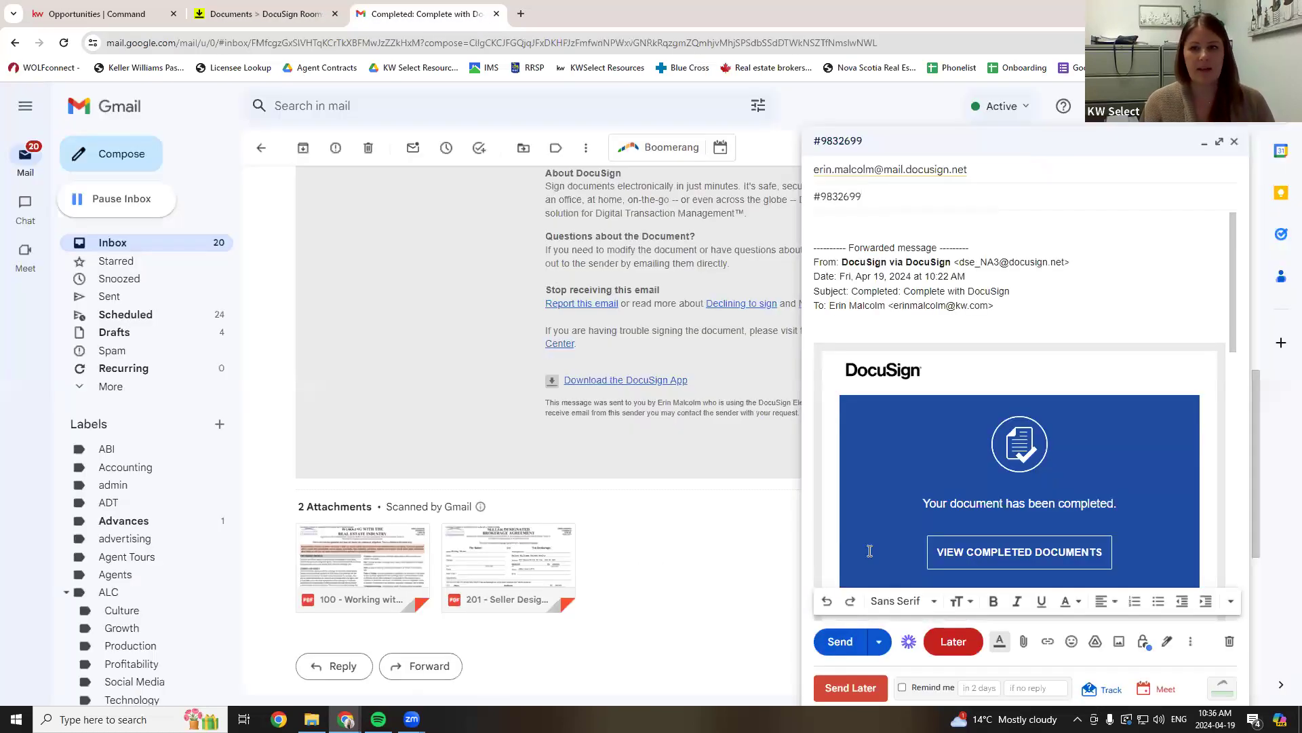
left_click(838, 640)
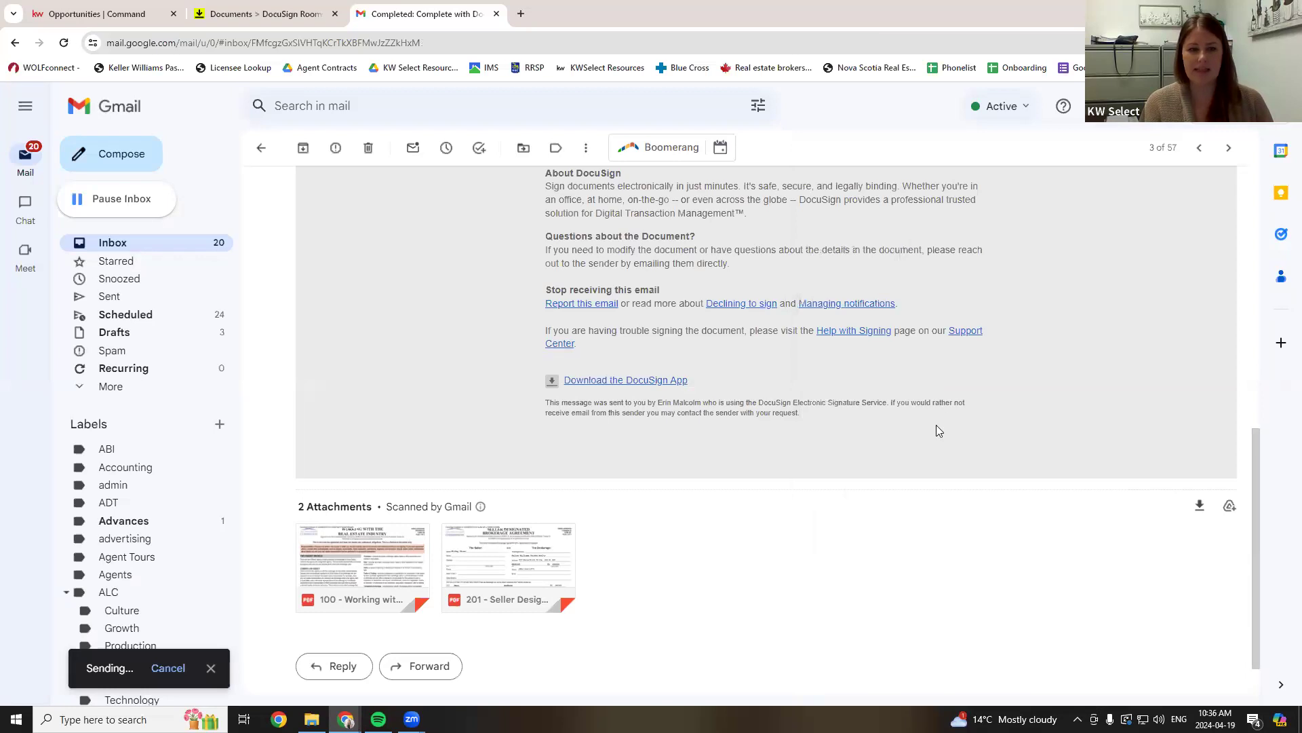
left_click(216, 19)
- Reload the room's Documents tab repeatedly to check for the emailed files
left_click(64, 43)
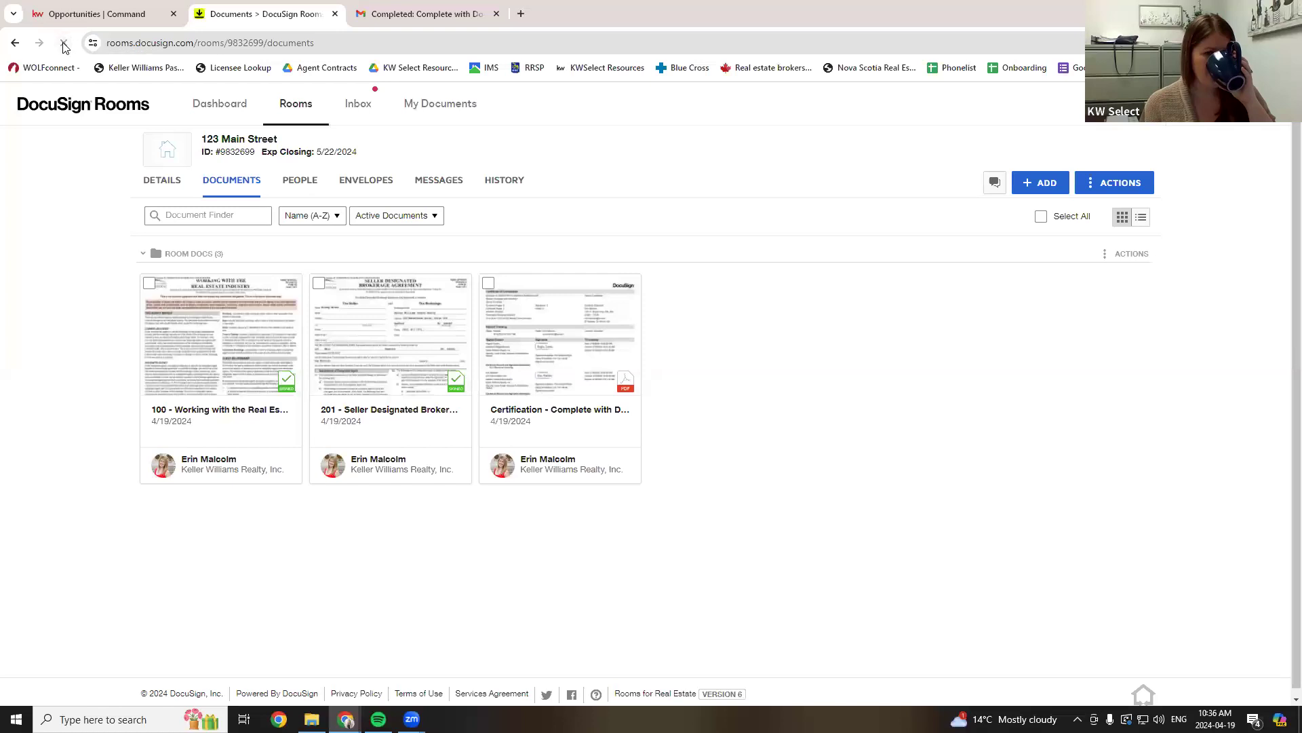
left_click(63, 43)
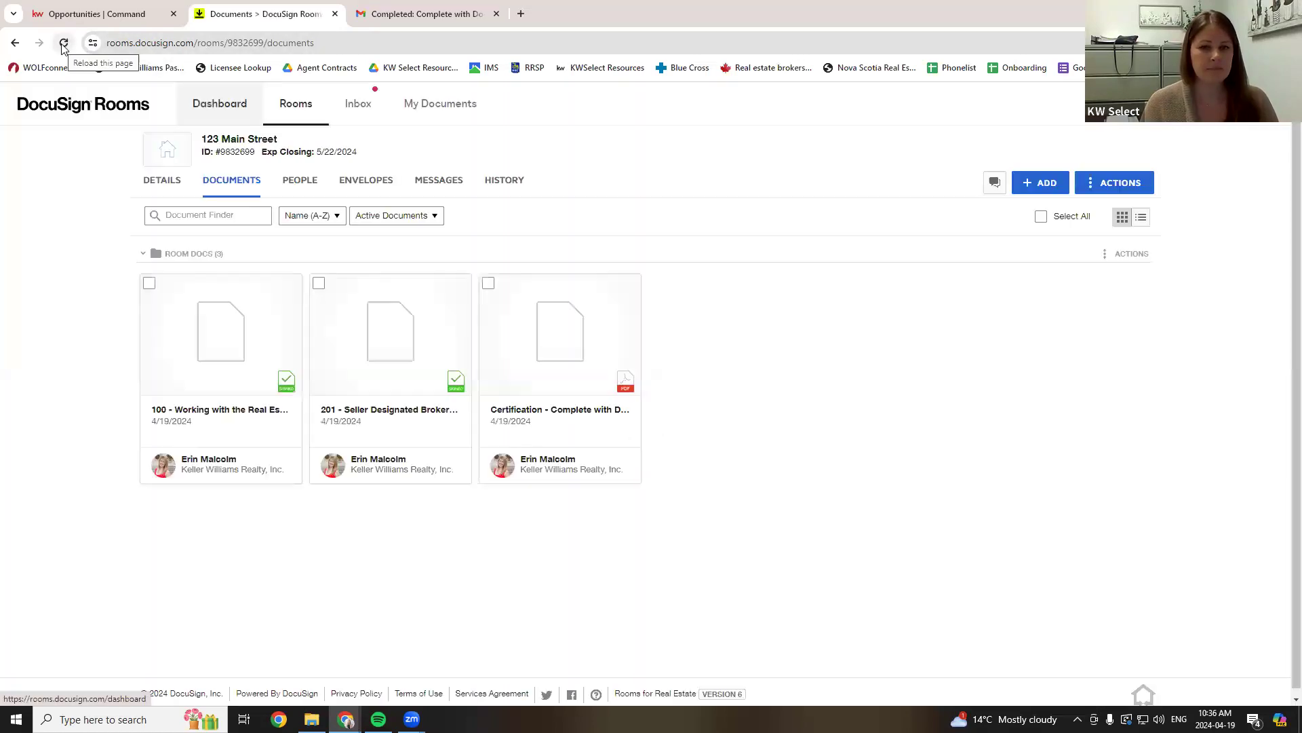
left_click(62, 45)
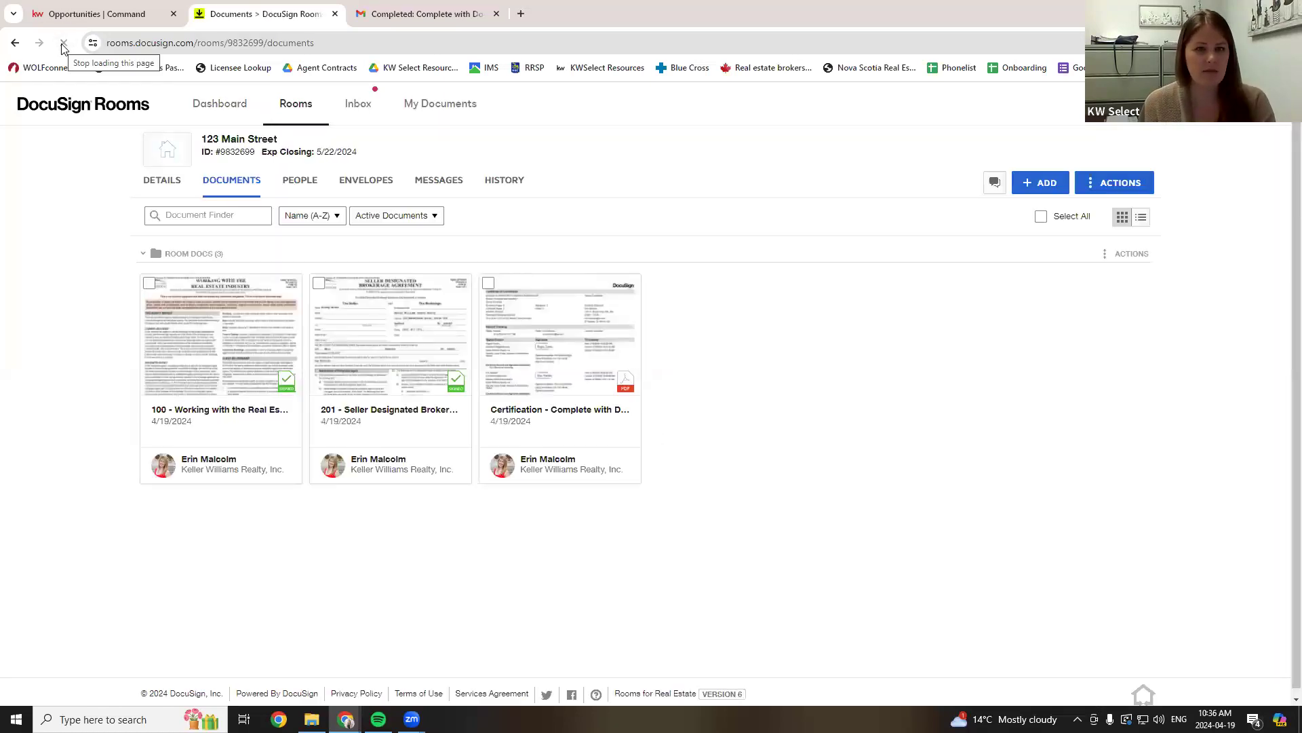
left_click(63, 45)
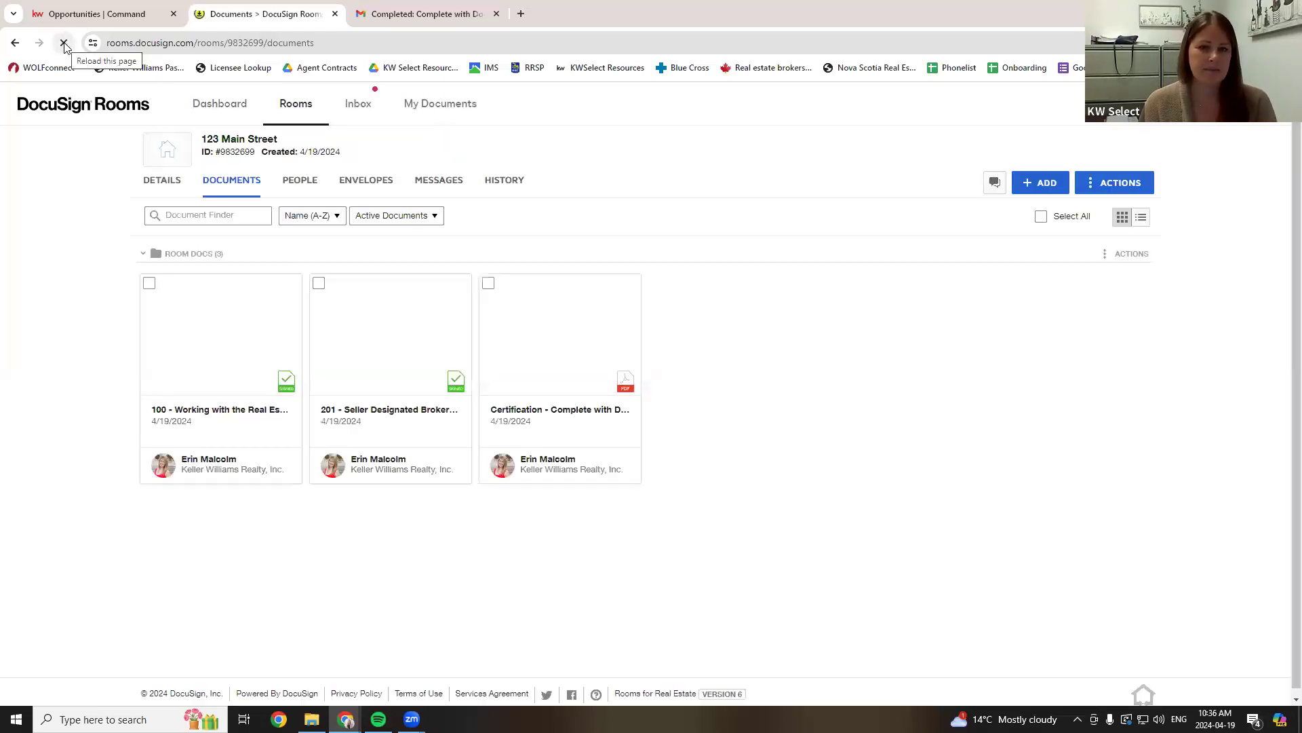
left_click(63, 43)
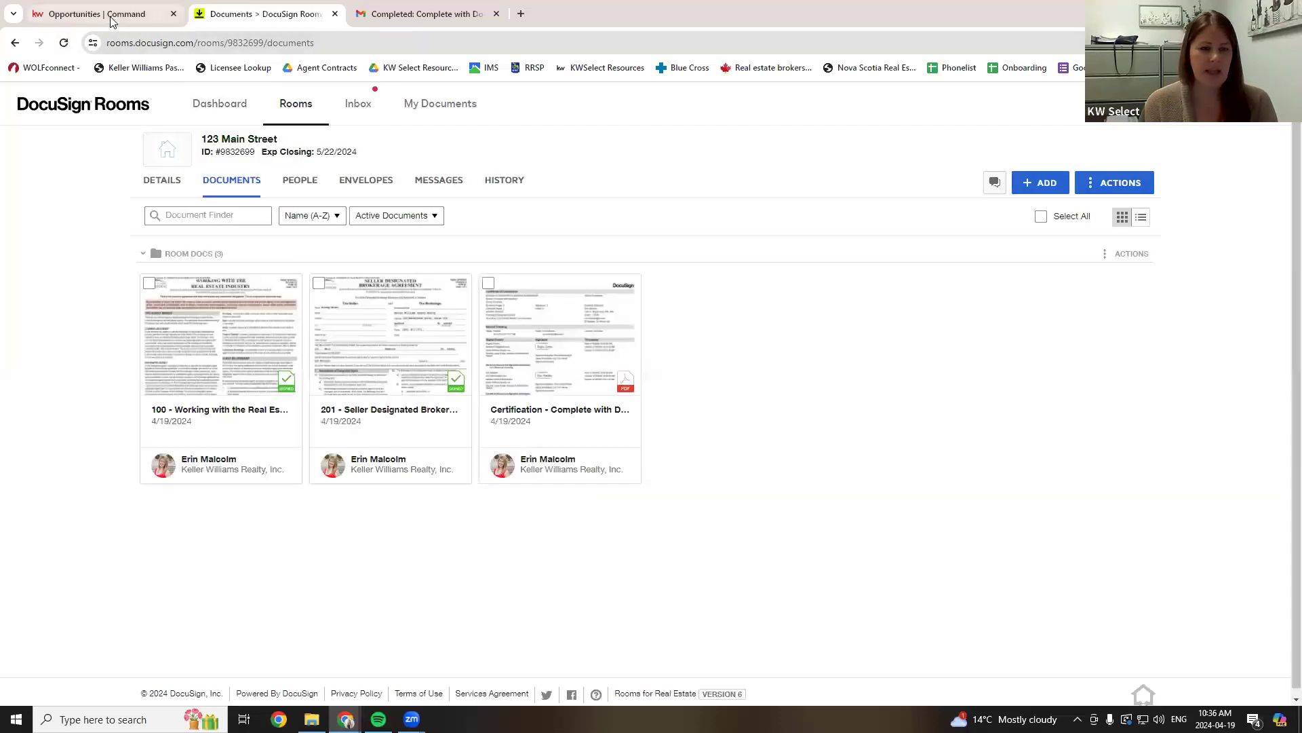
- Reopen the 123 Main Street room's documents, reload them again, then return to KW Command
left_click(349, 112)
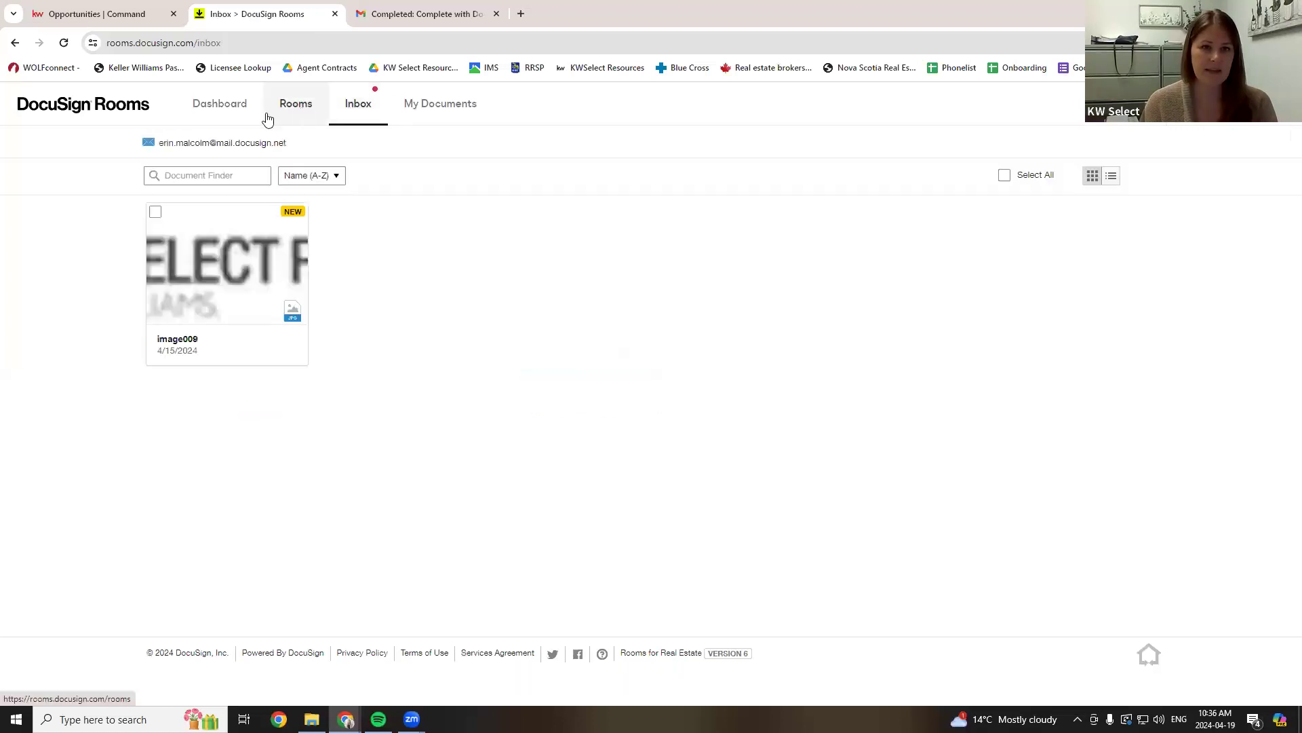
left_click(299, 114)
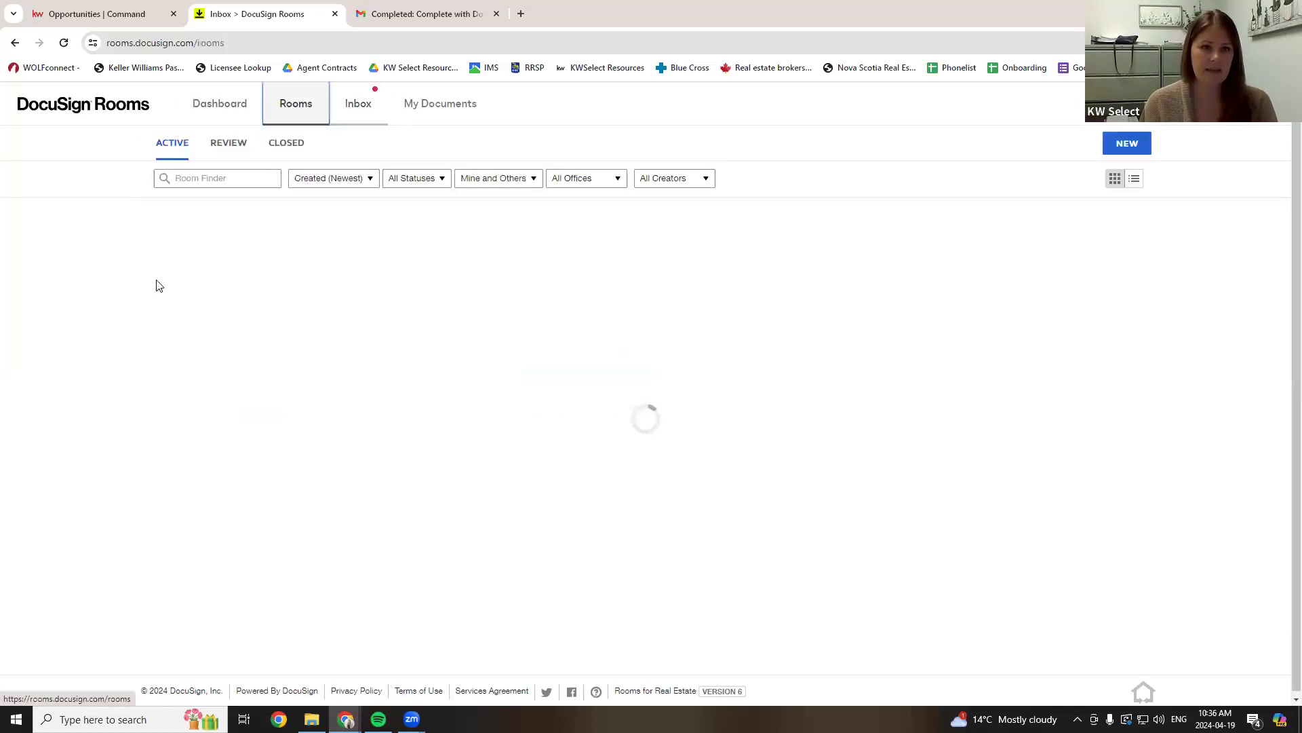
left_click(192, 311)
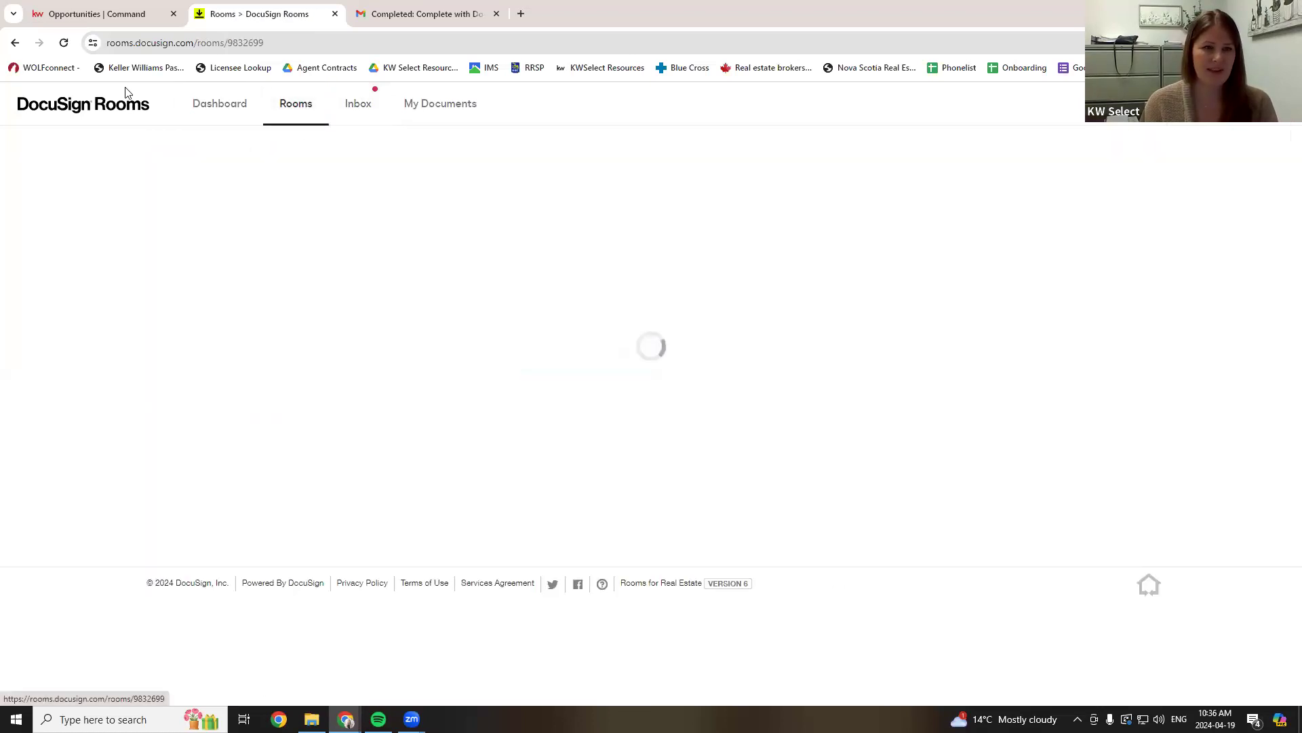
left_click(65, 43)
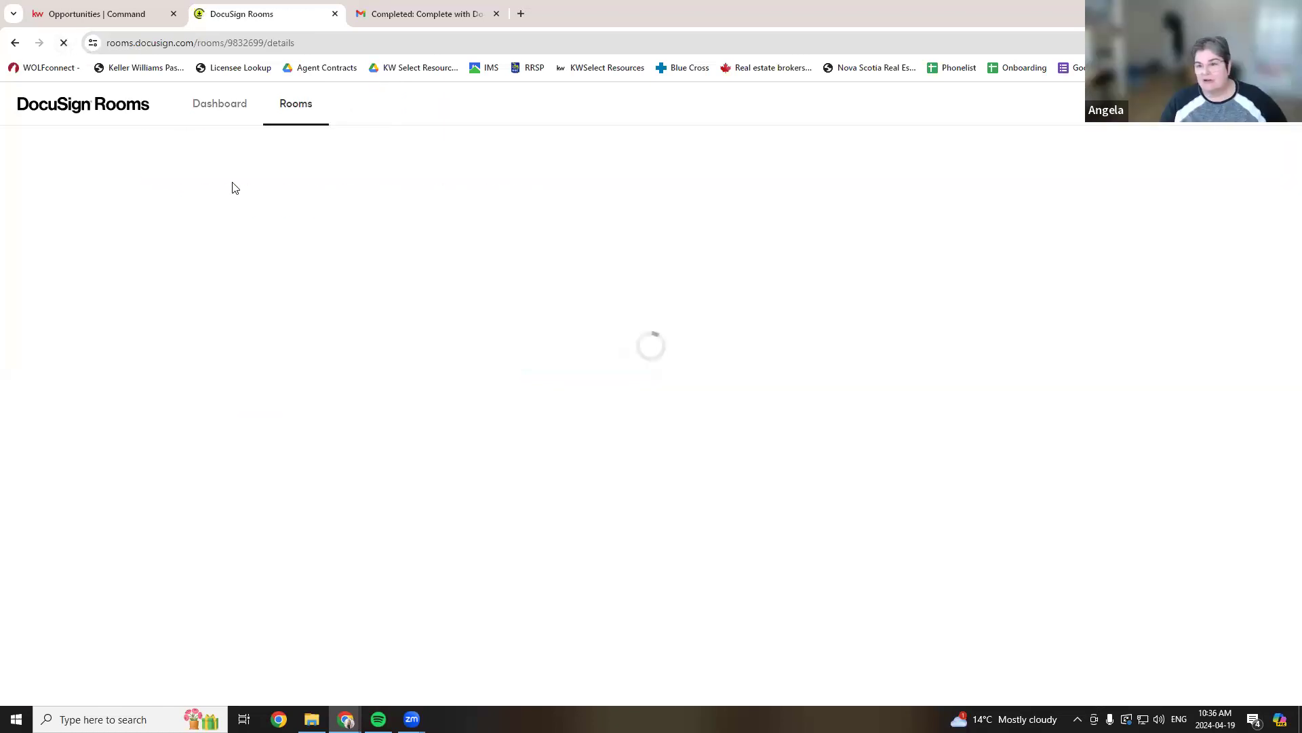
left_click(232, 182)
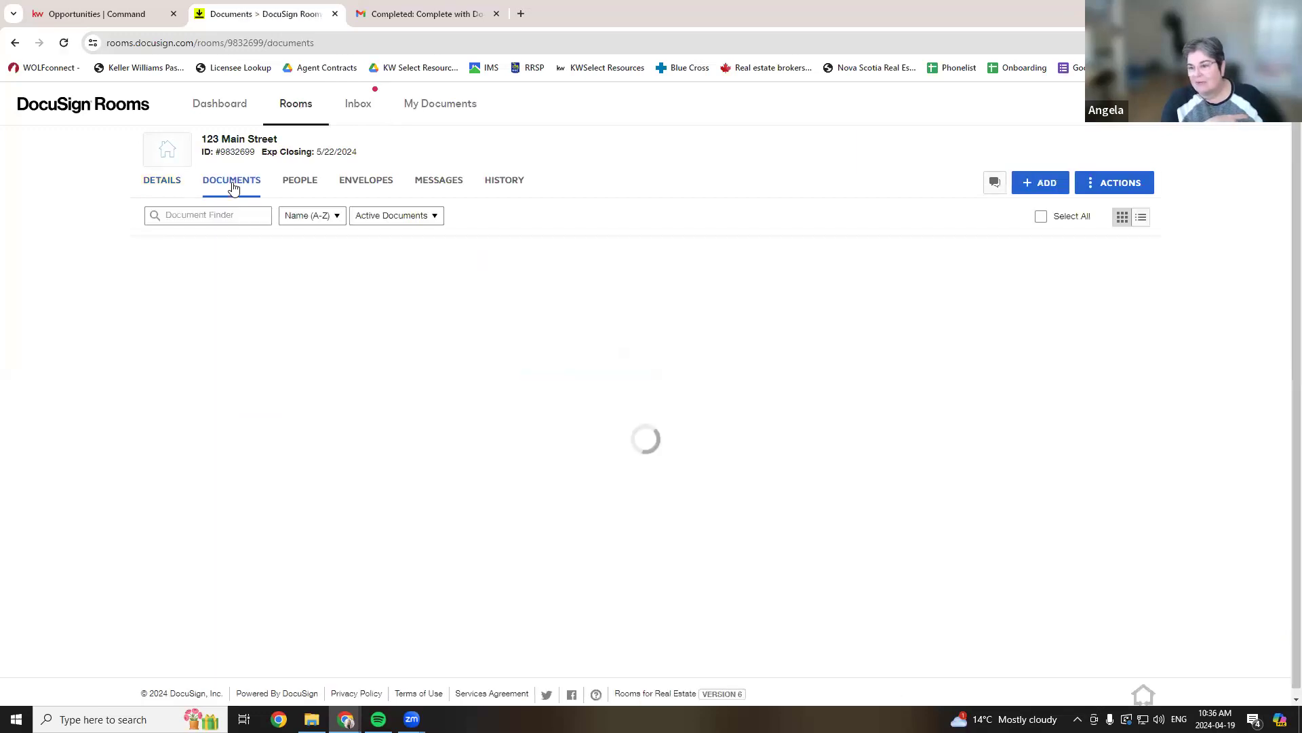
left_click(63, 45)
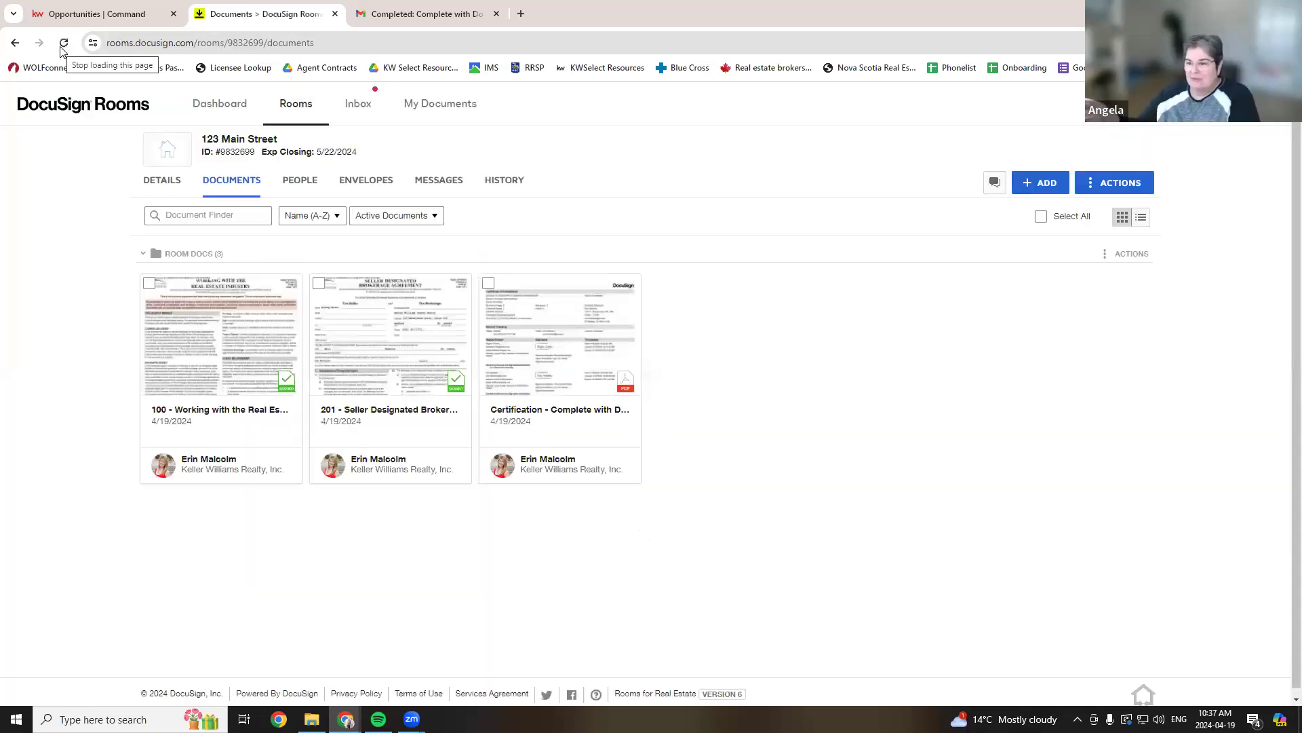
left_click(63, 46)
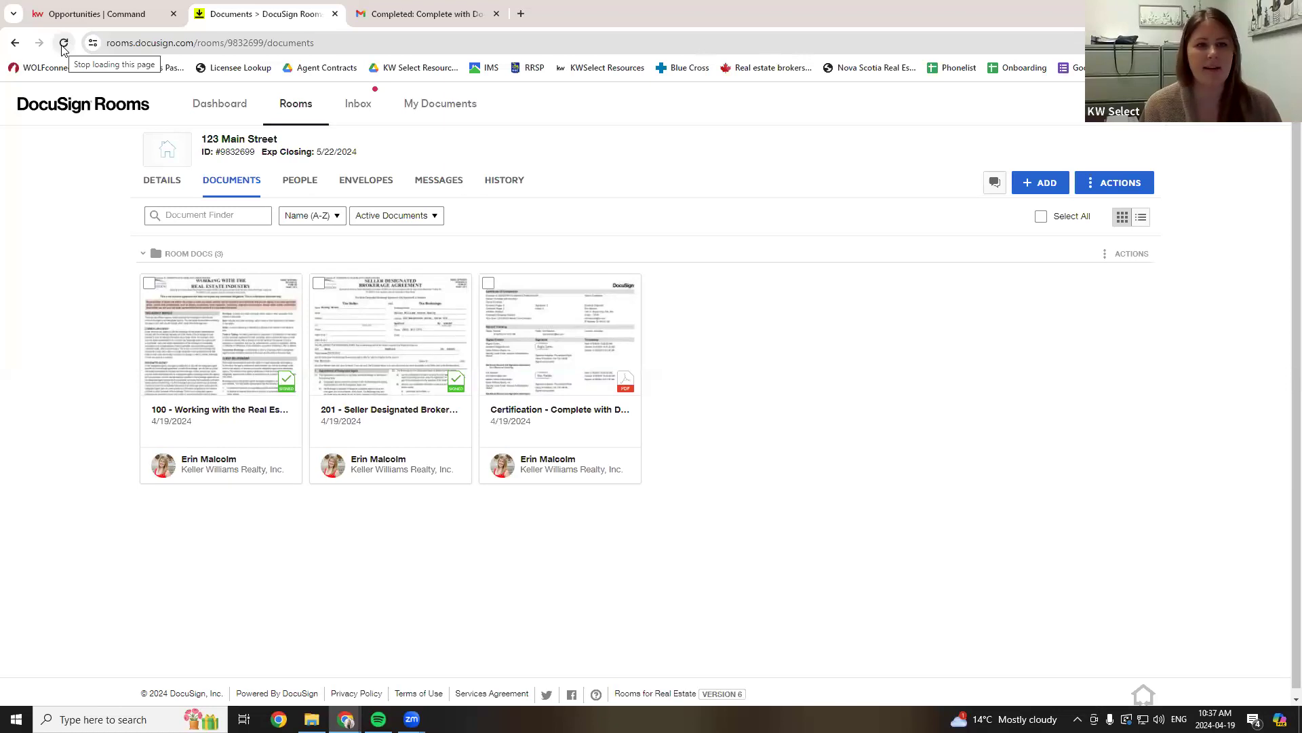
left_click(63, 47)
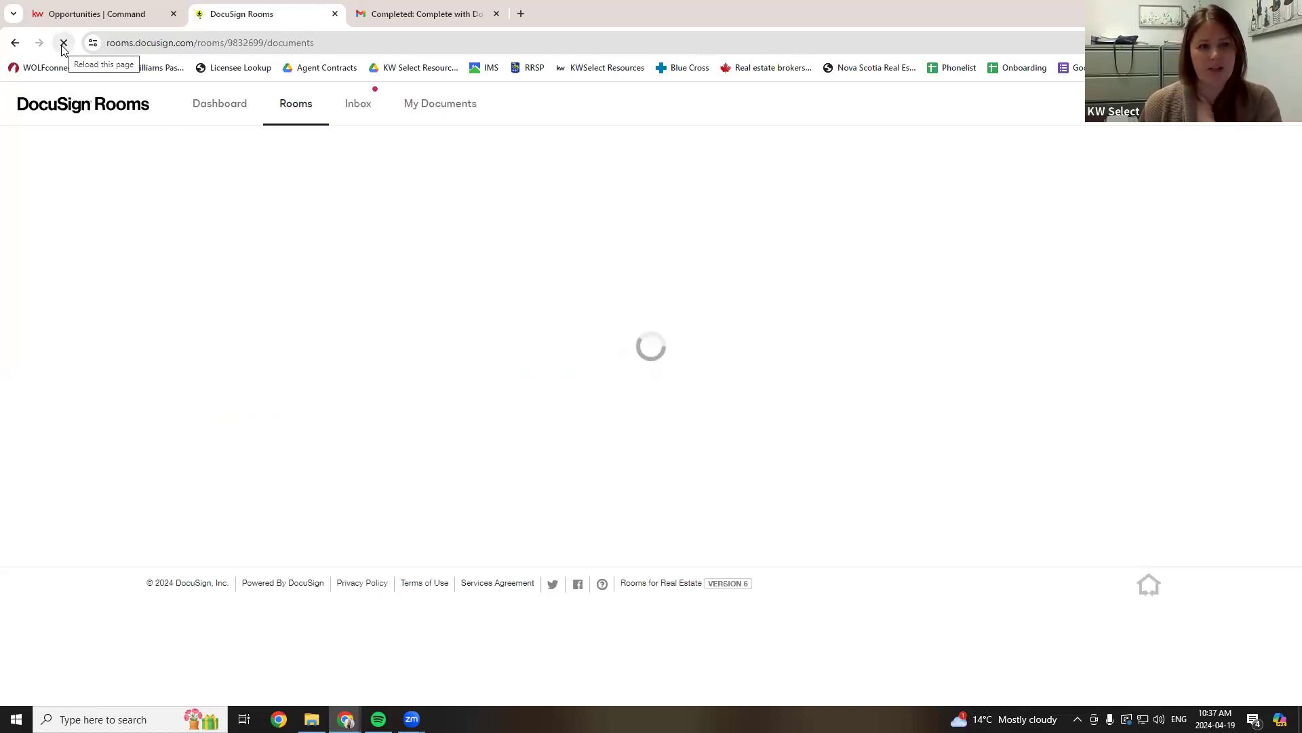
left_click(63, 48)
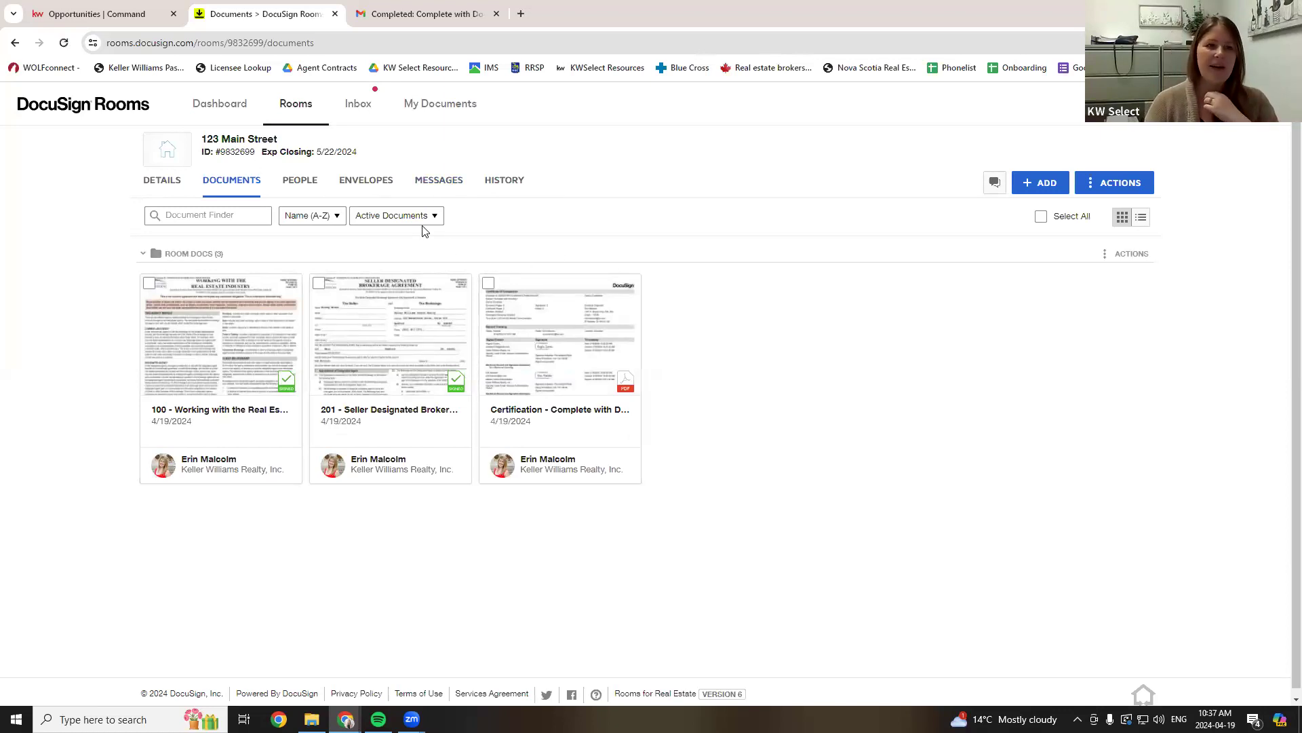
left_click(138, 9)
scroll(995, 417, "down", 2)
left_click(1020, 367)
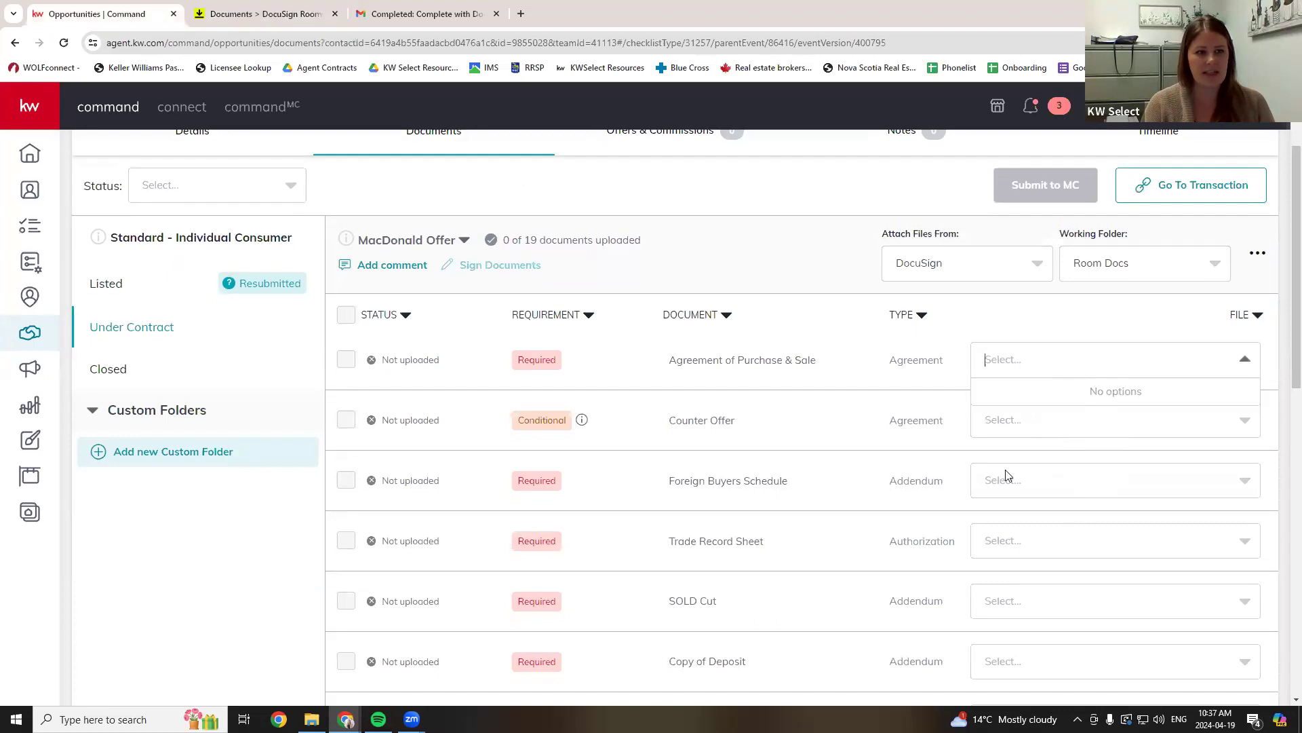
scroll(1077, 386, "up", 1)
scroll(1015, 383, "up", 1)
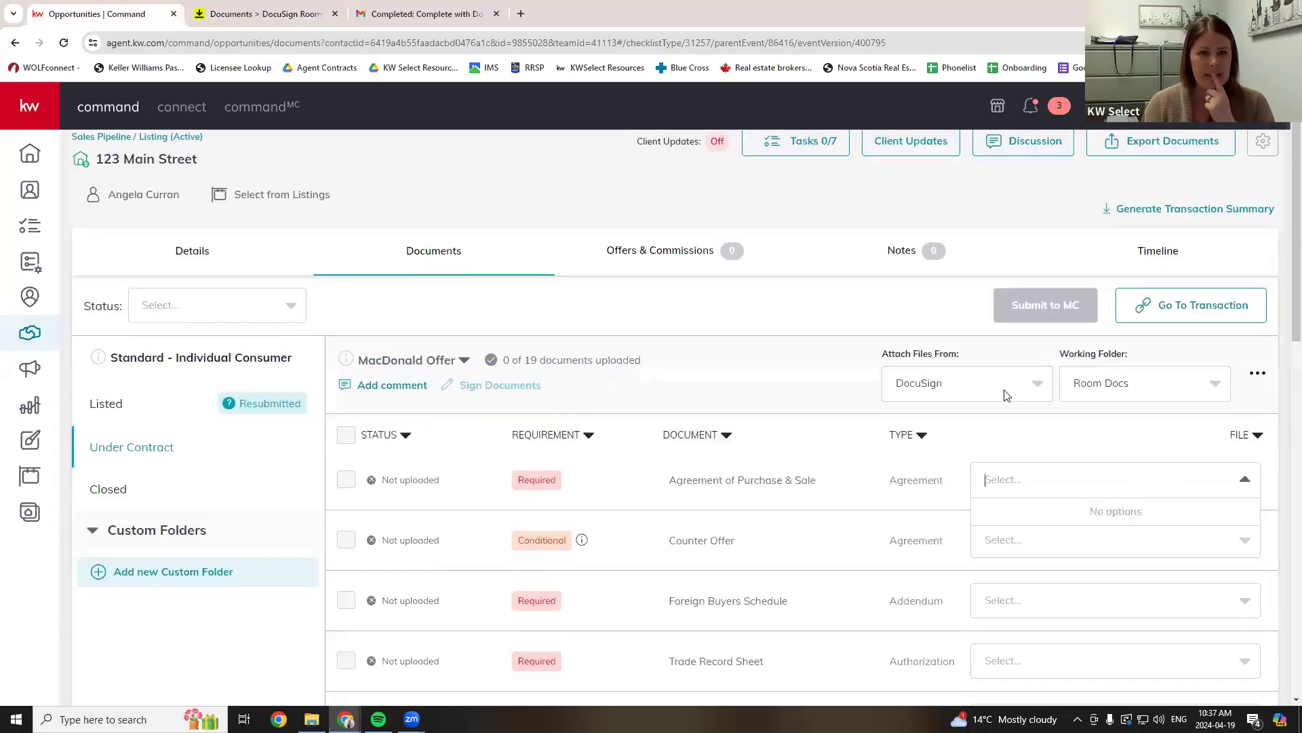
left_click(846, 330)
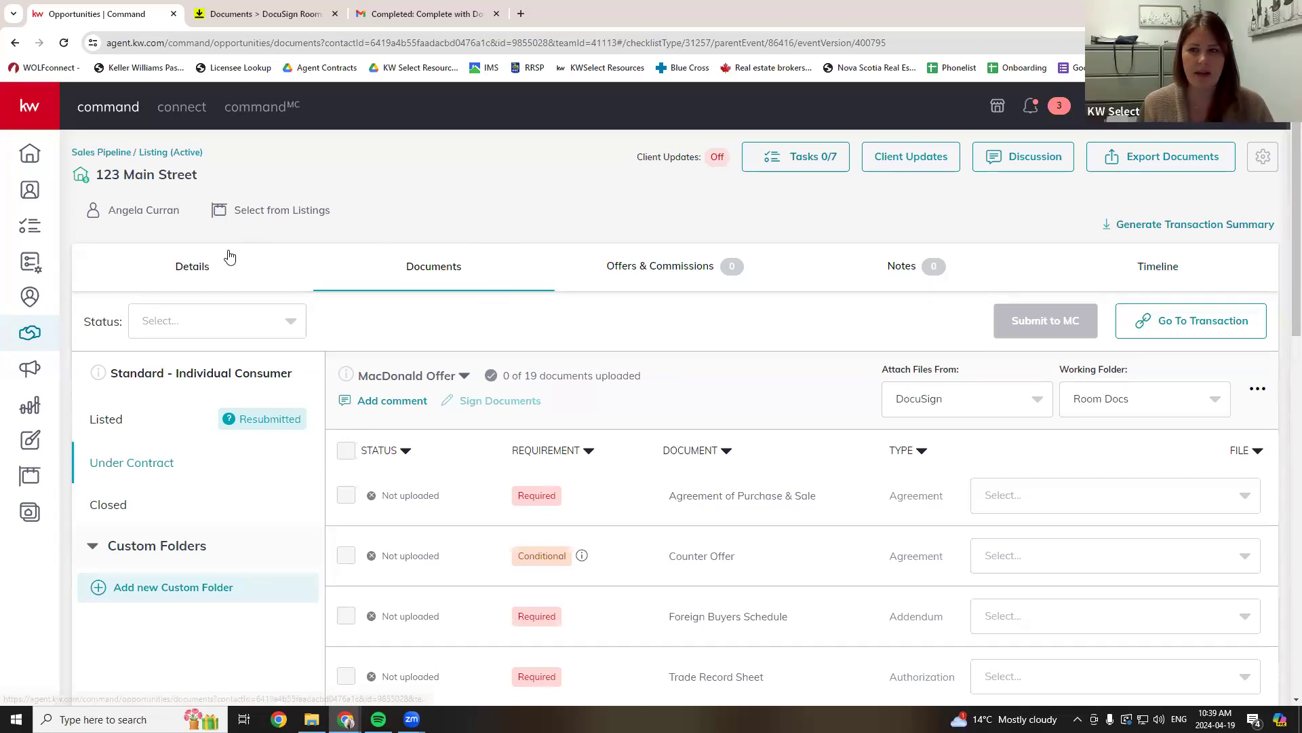
- Start Split & Attach PDF using the 201 Seller Designated Brokerage Agreement from My Computer (Manual)
left_click(1258, 390)
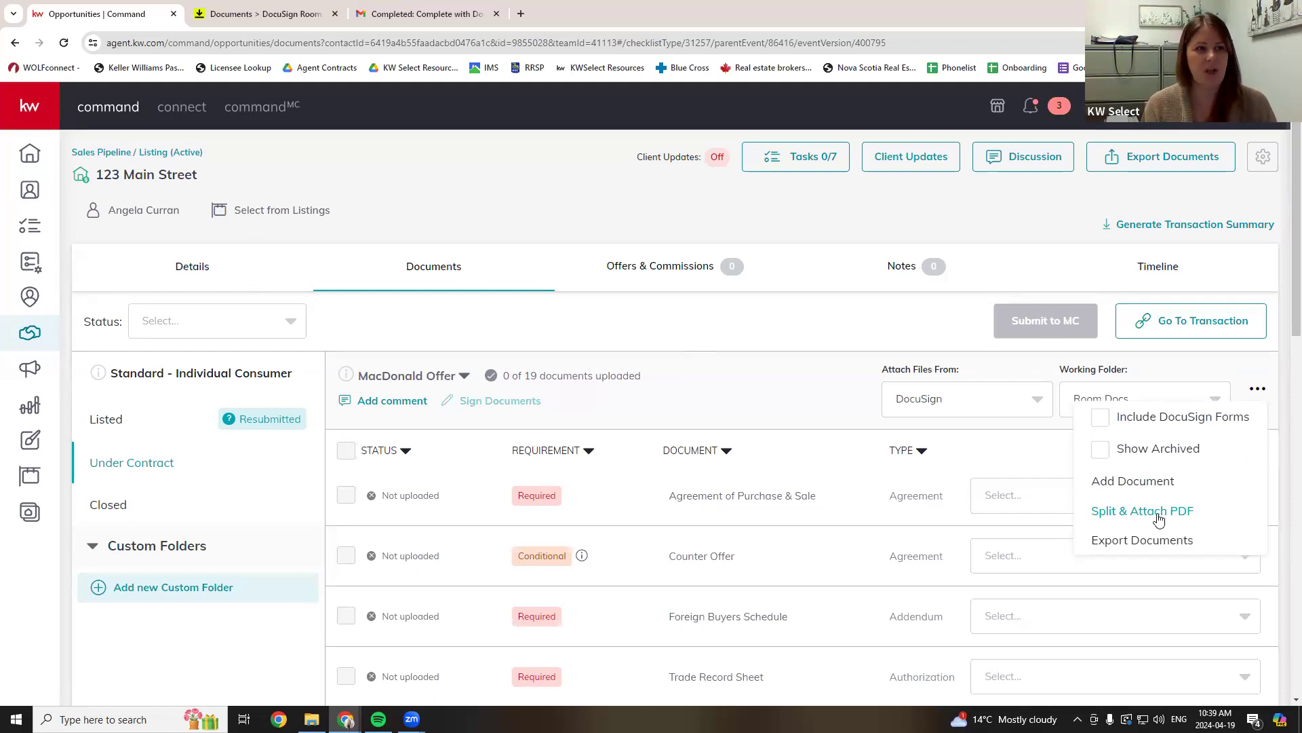
left_click(1159, 518)
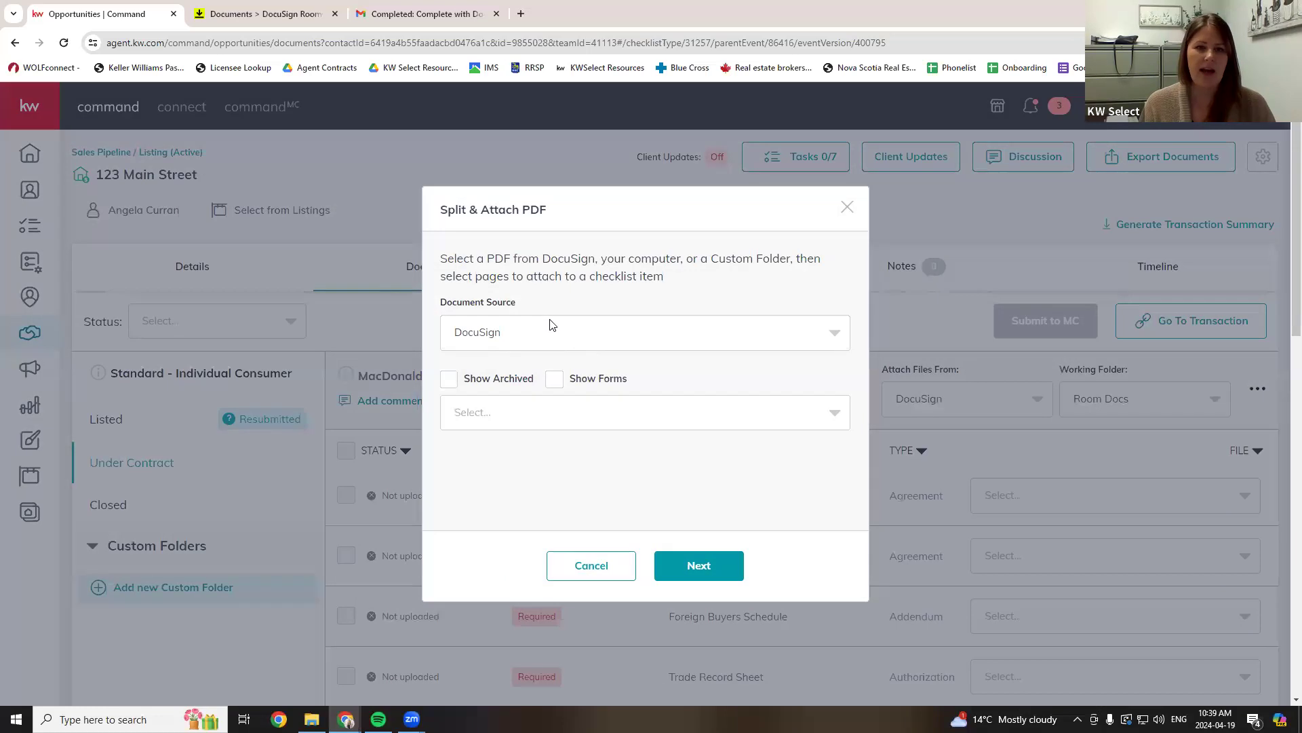
left_click(506, 333)
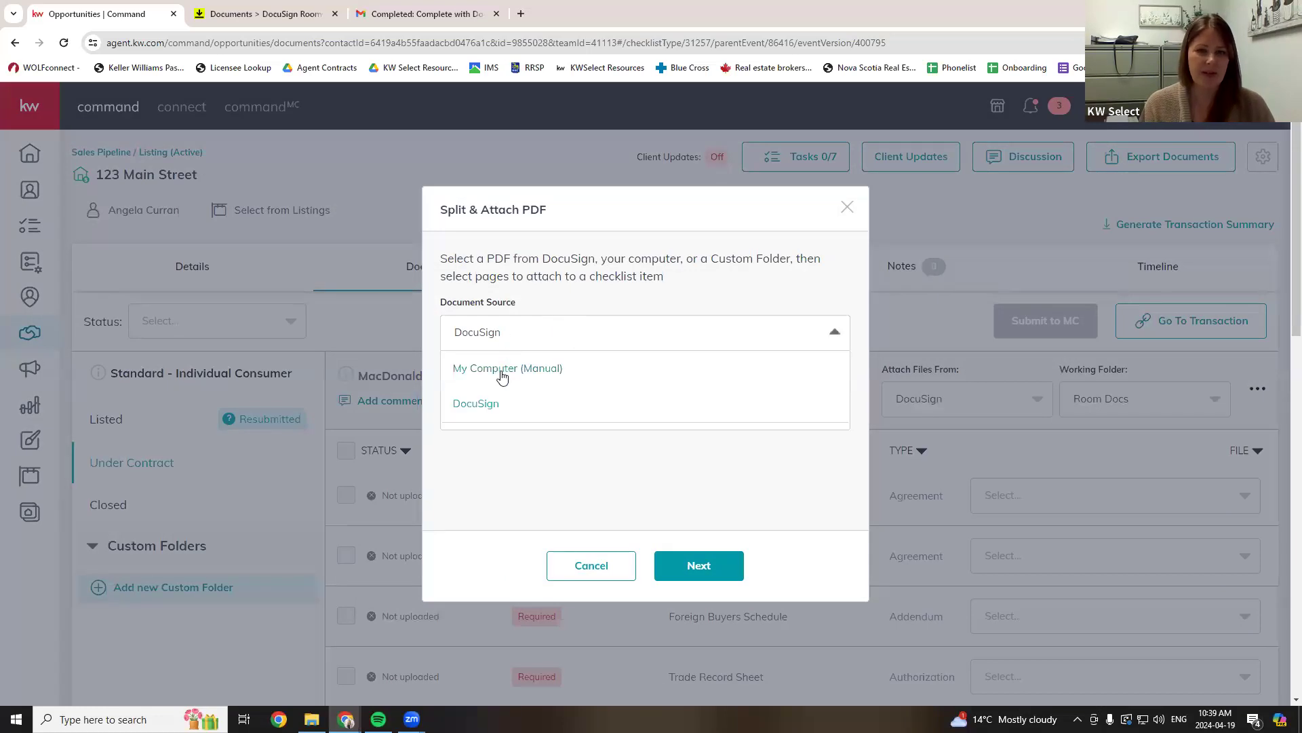
left_click(497, 371)
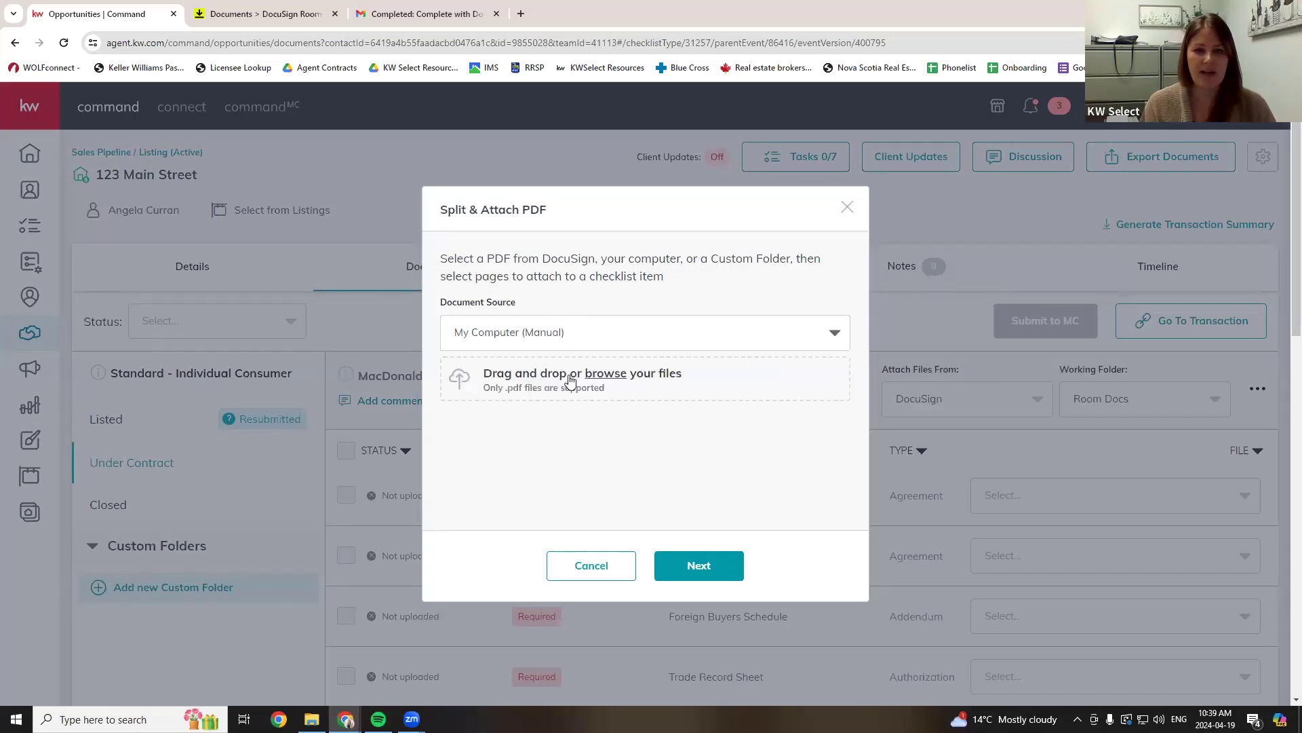
left_click(605, 374)
double_click(204, 109)
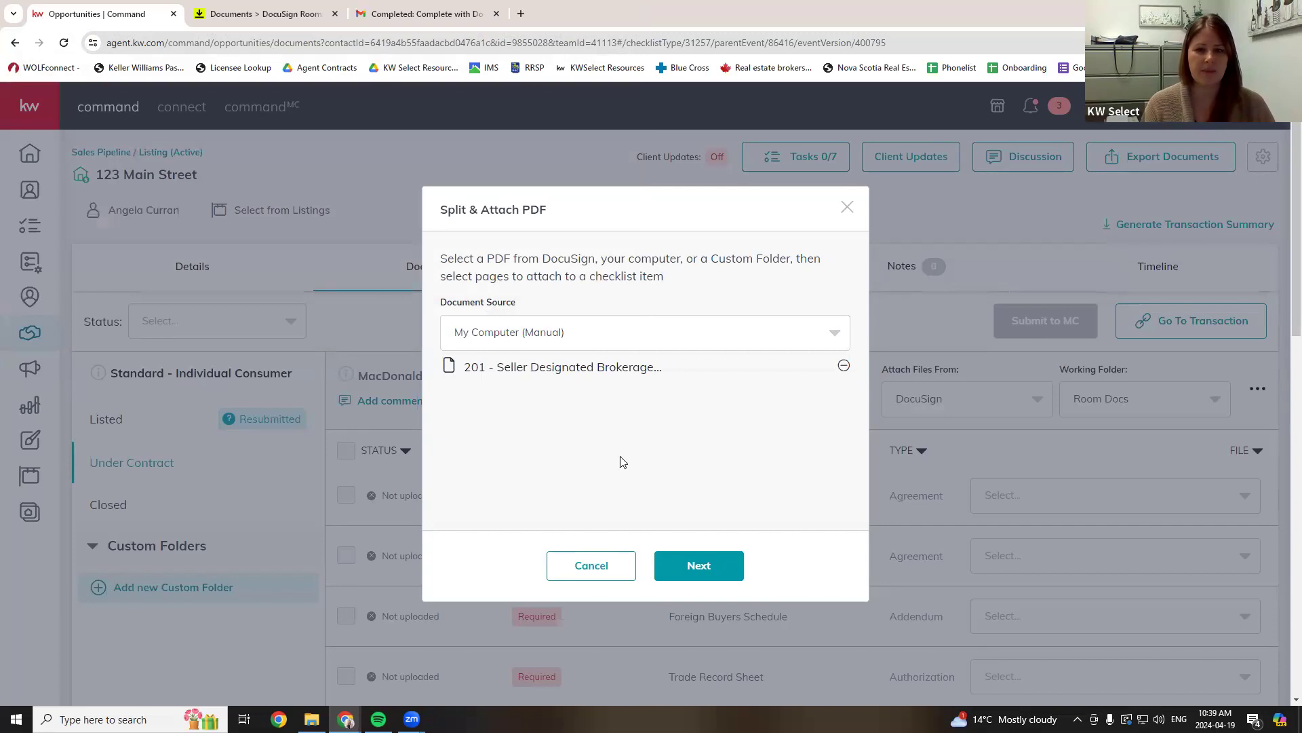
left_click(698, 566)
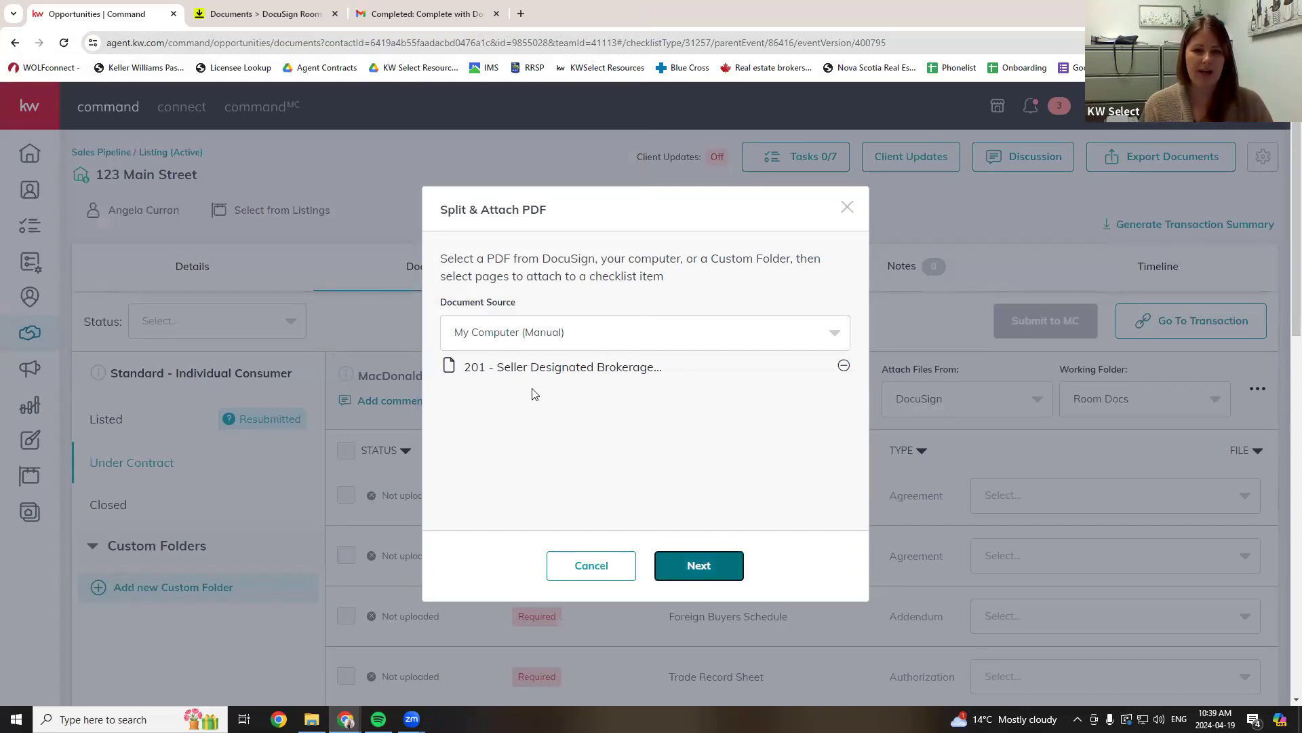
left_click(1018, 227)
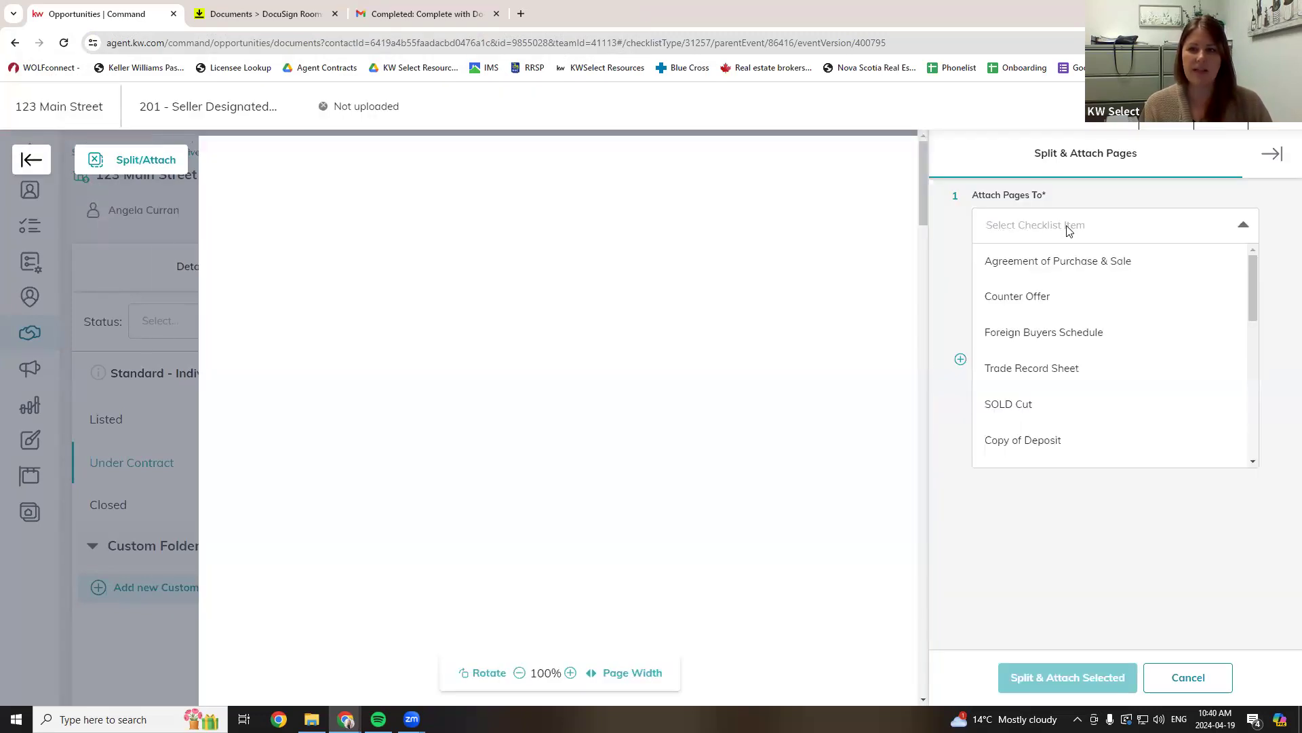
- Assign pages 1-2 to Agreement of Purchase & Sale, named APS
left_click(1078, 262)
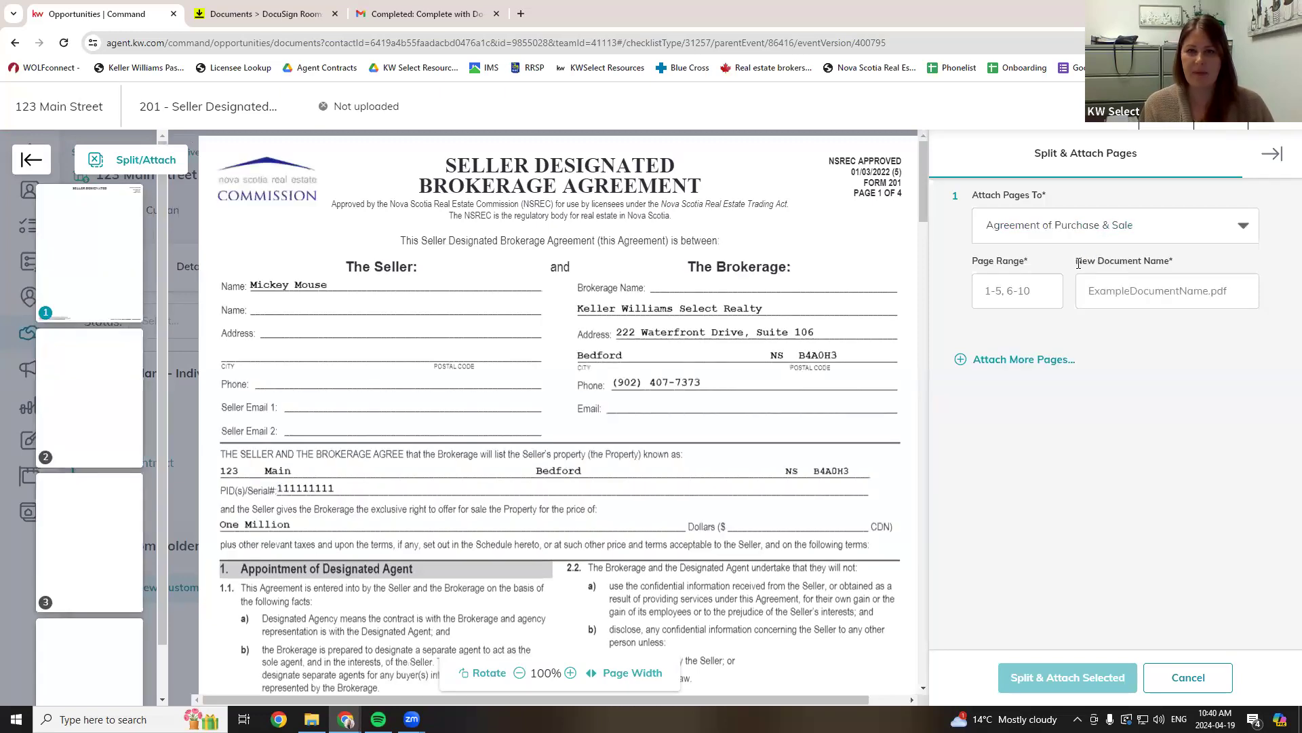
left_click(1019, 288)
type("1-2")
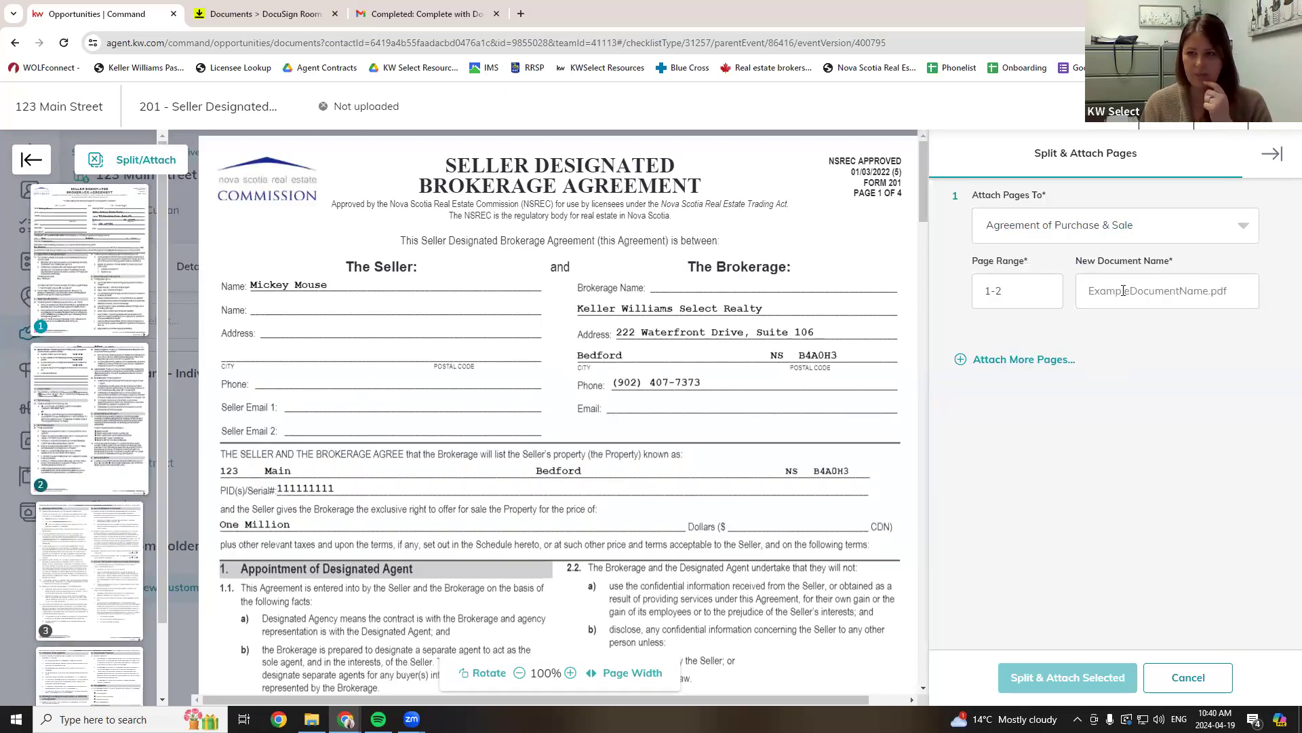
left_click(1124, 290)
type("APS")
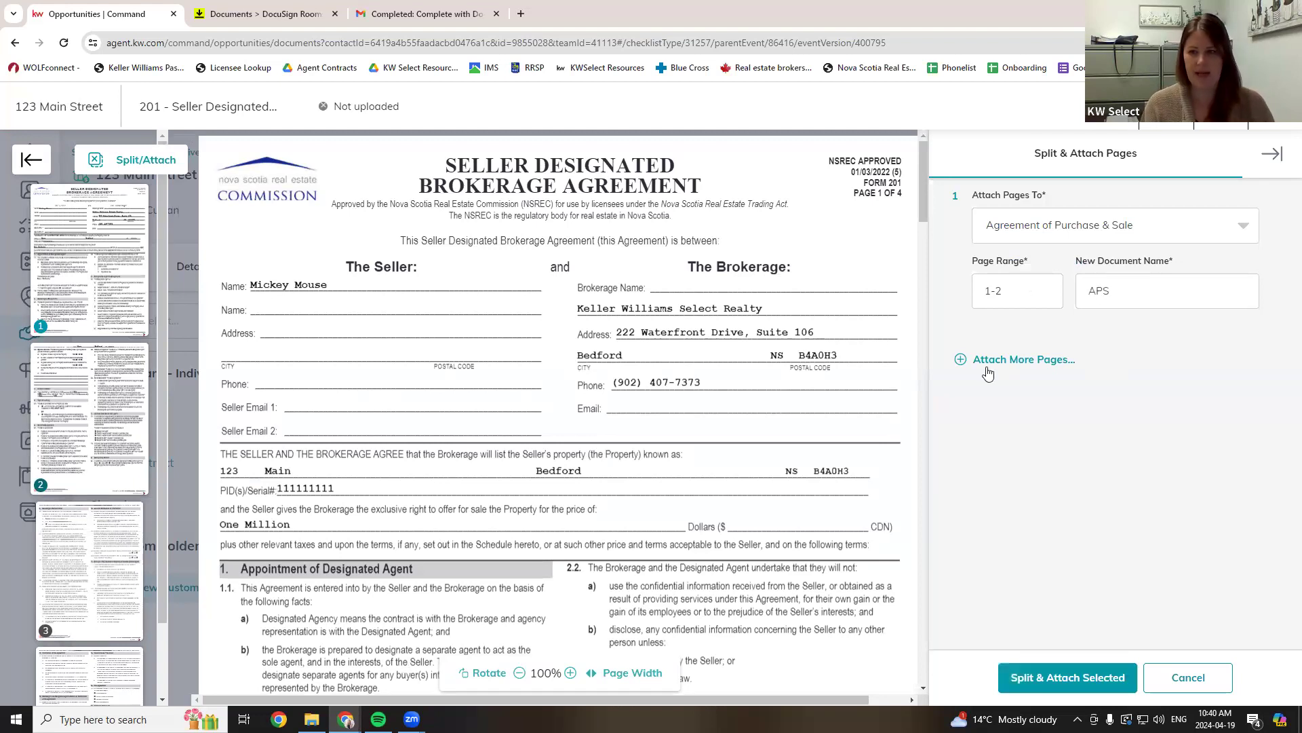
- Add pages 3-4 to Counter Offer named Counter, and split-attach the PDF
left_click(997, 361)
left_click(1016, 445)
type("3-4")
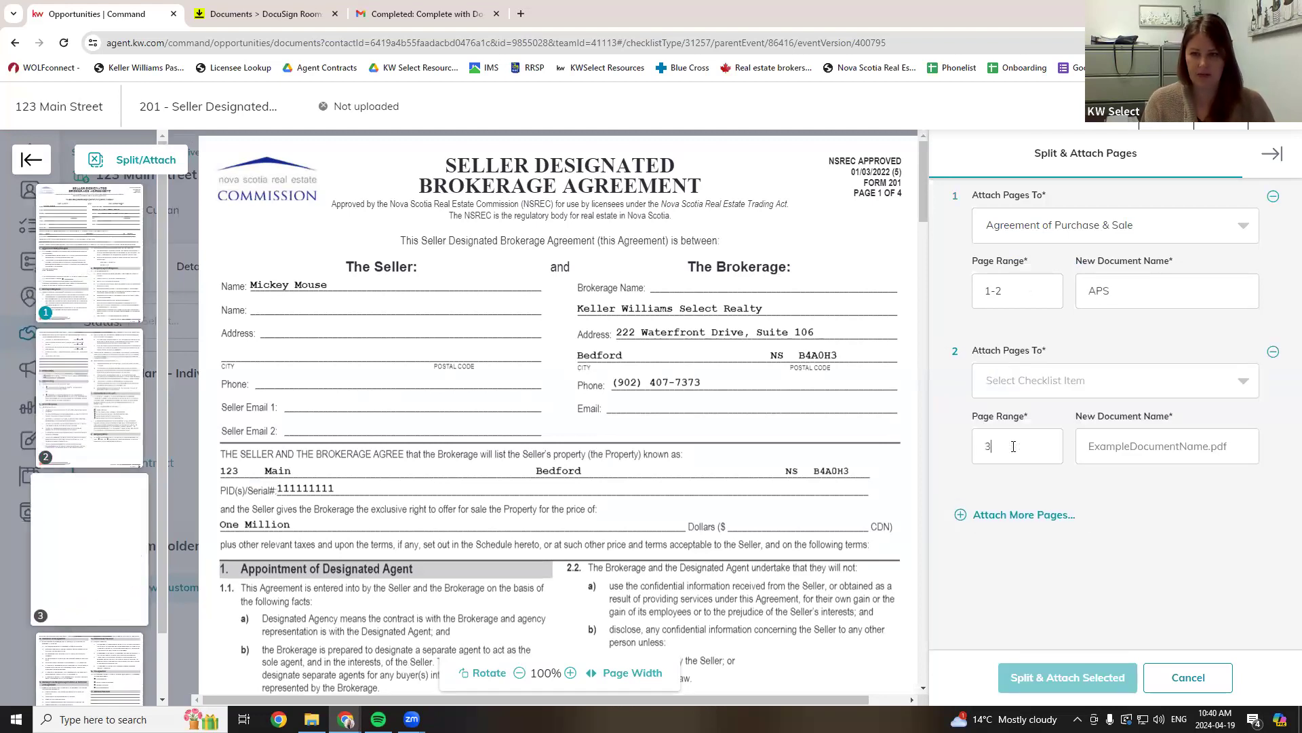
left_click(1005, 385)
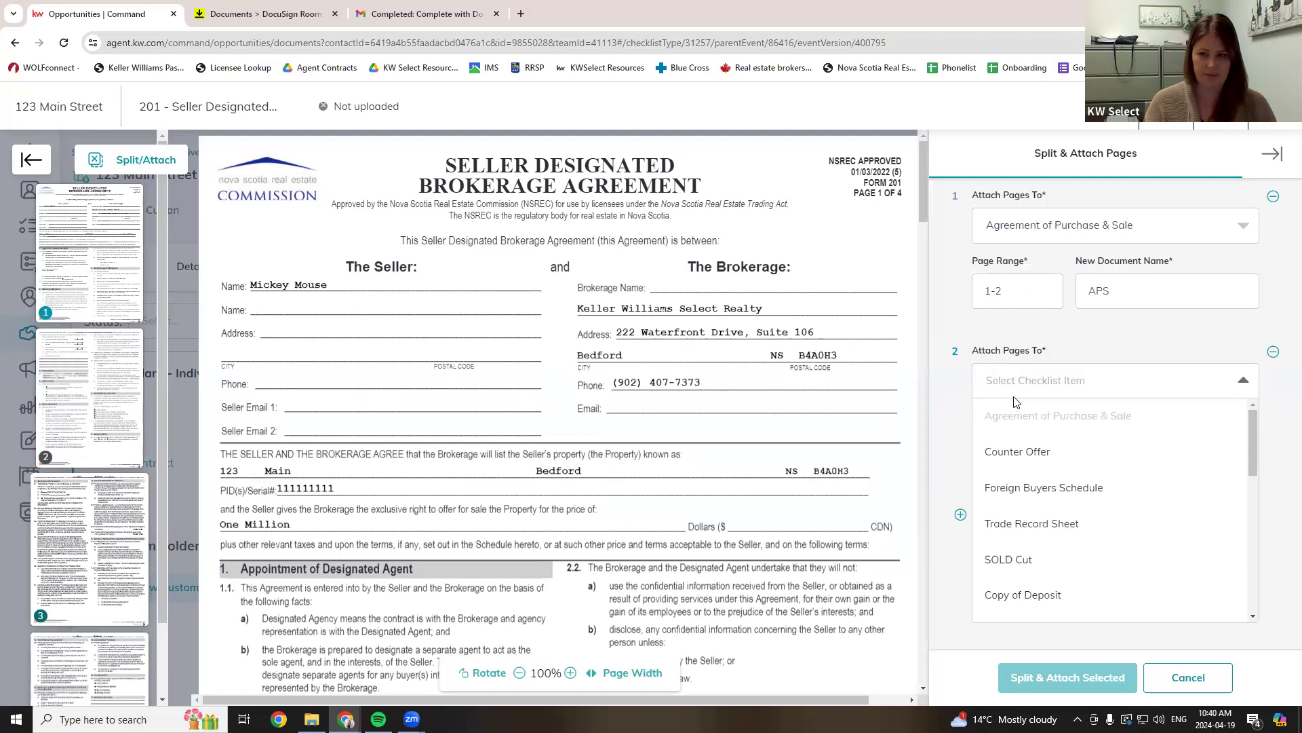
left_click(1017, 451)
left_click(1134, 446)
type("Counter")
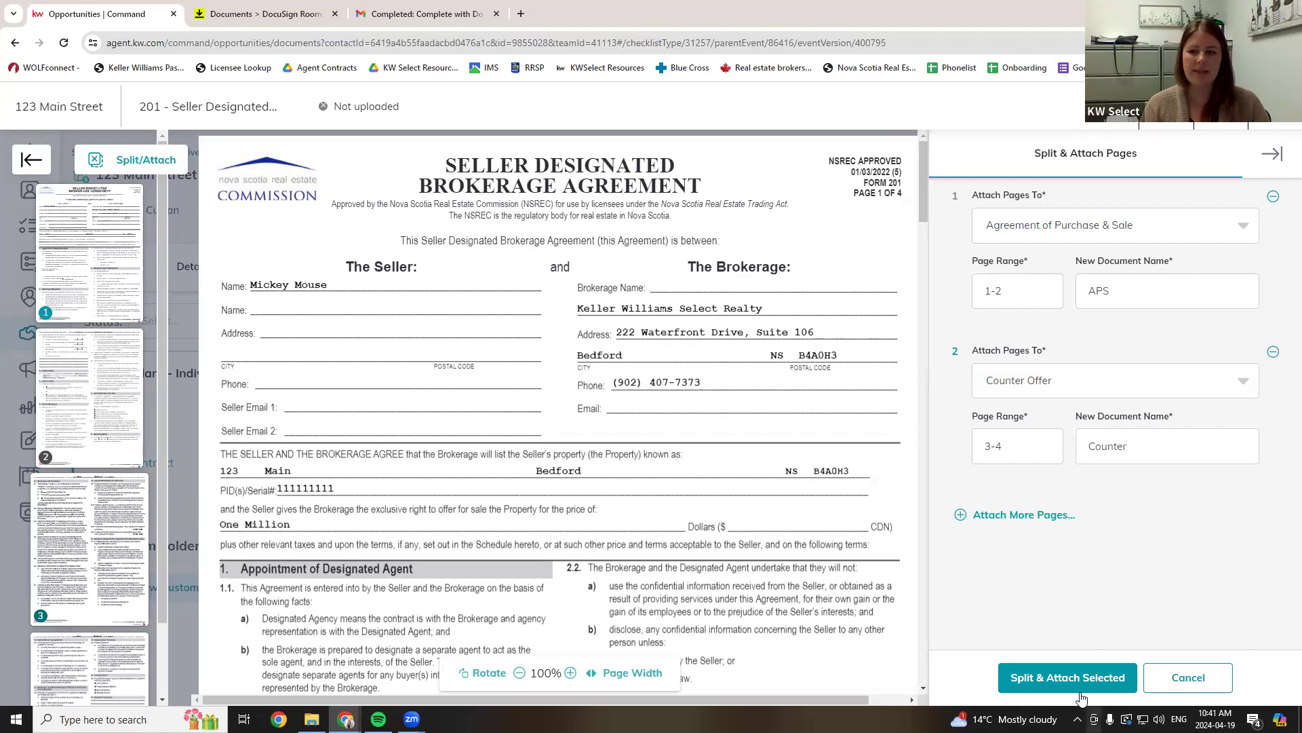
left_click(1067, 677)
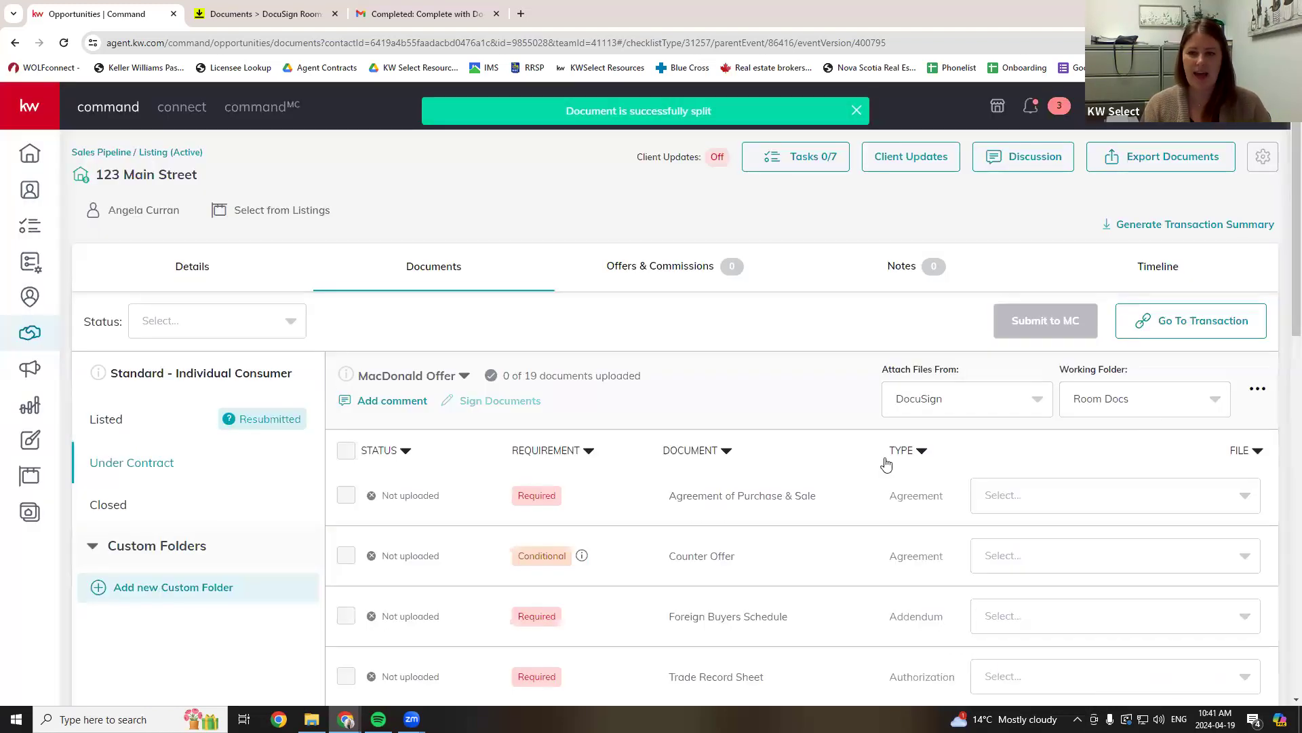
scroll(950, 440, "down", 1)
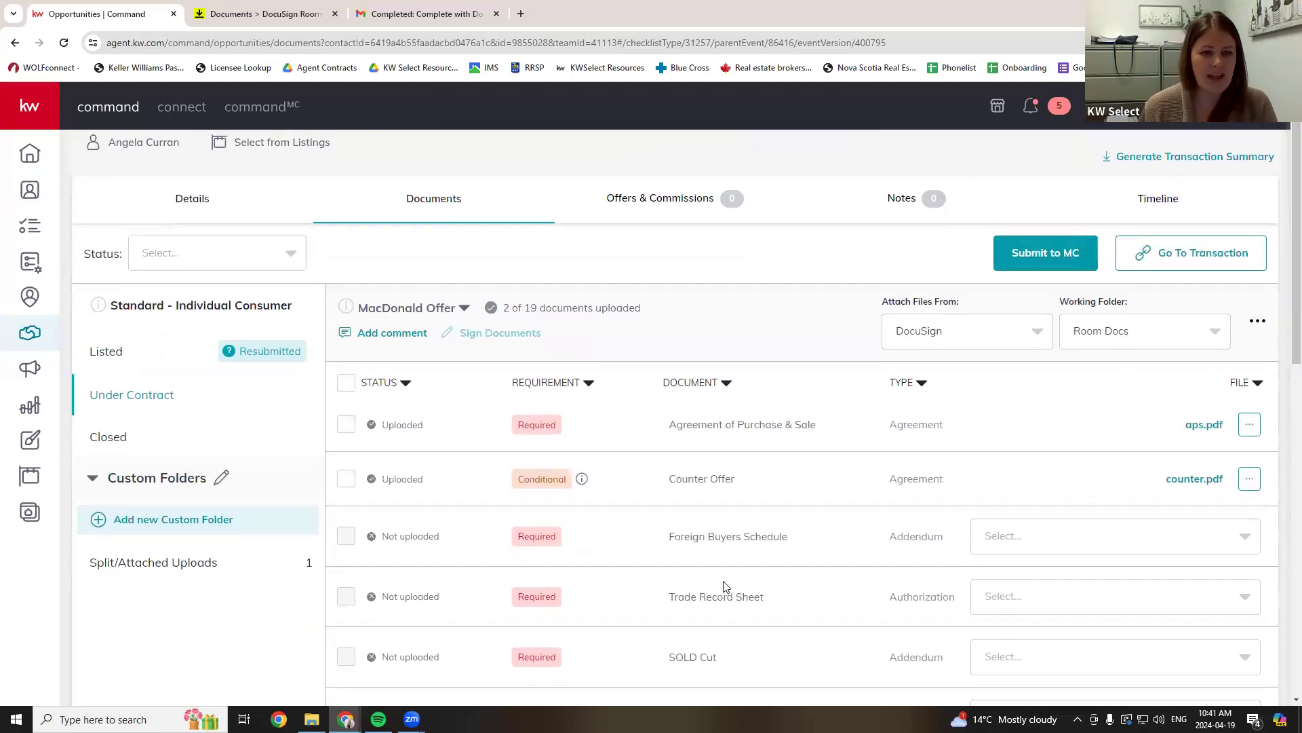
scroll(723, 586, "up", 1)
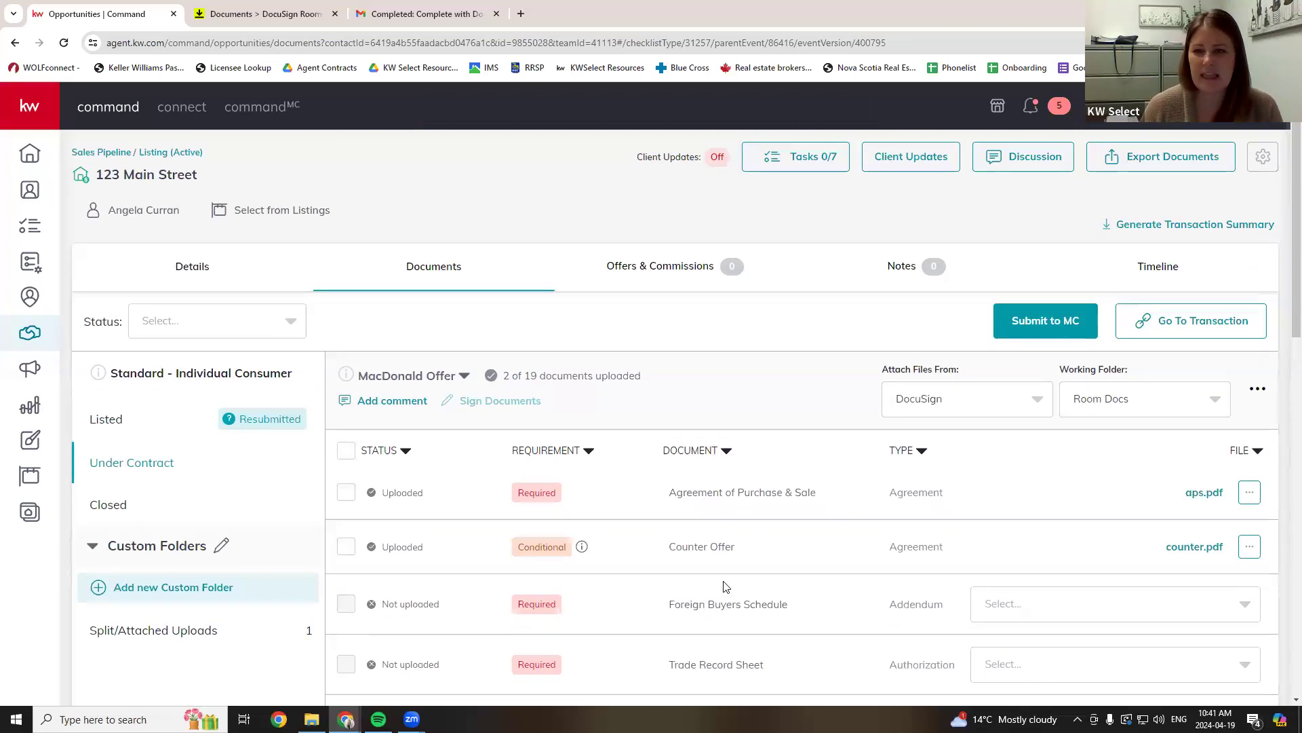
scroll(723, 586, "down", 1)
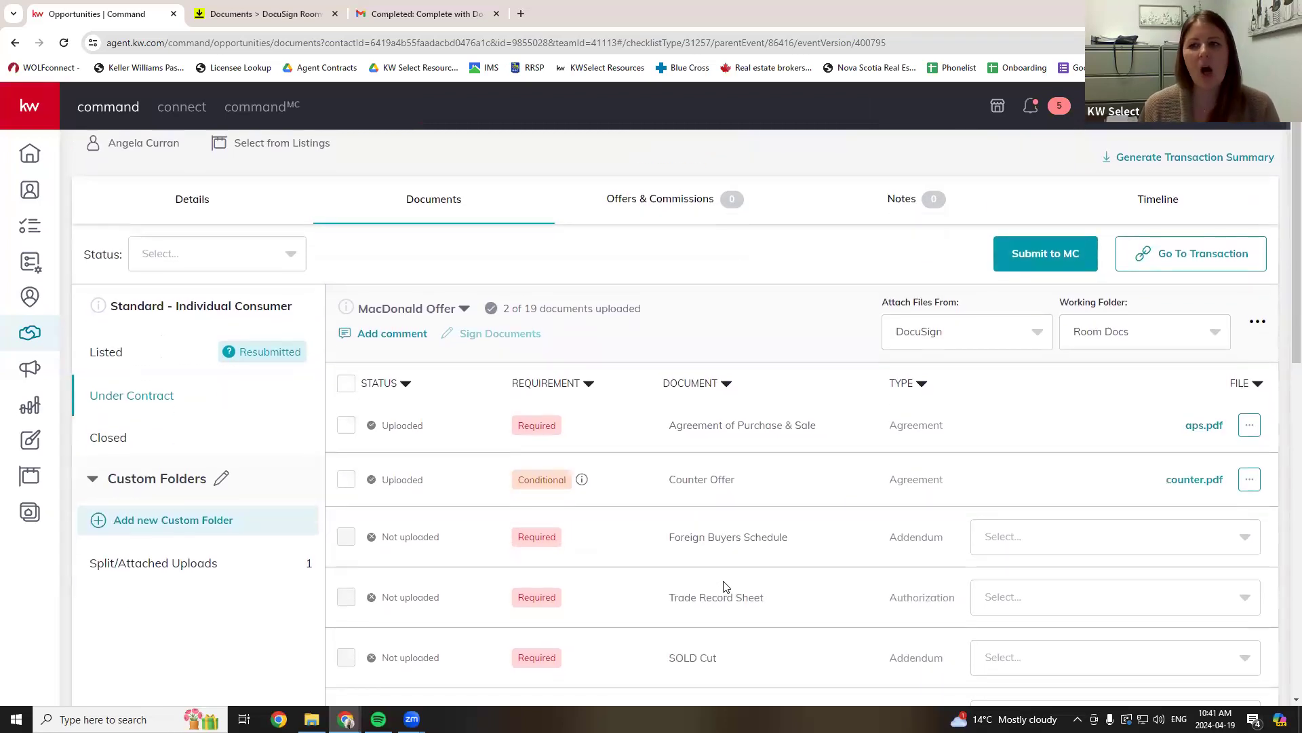
scroll(724, 586, "up", 1)
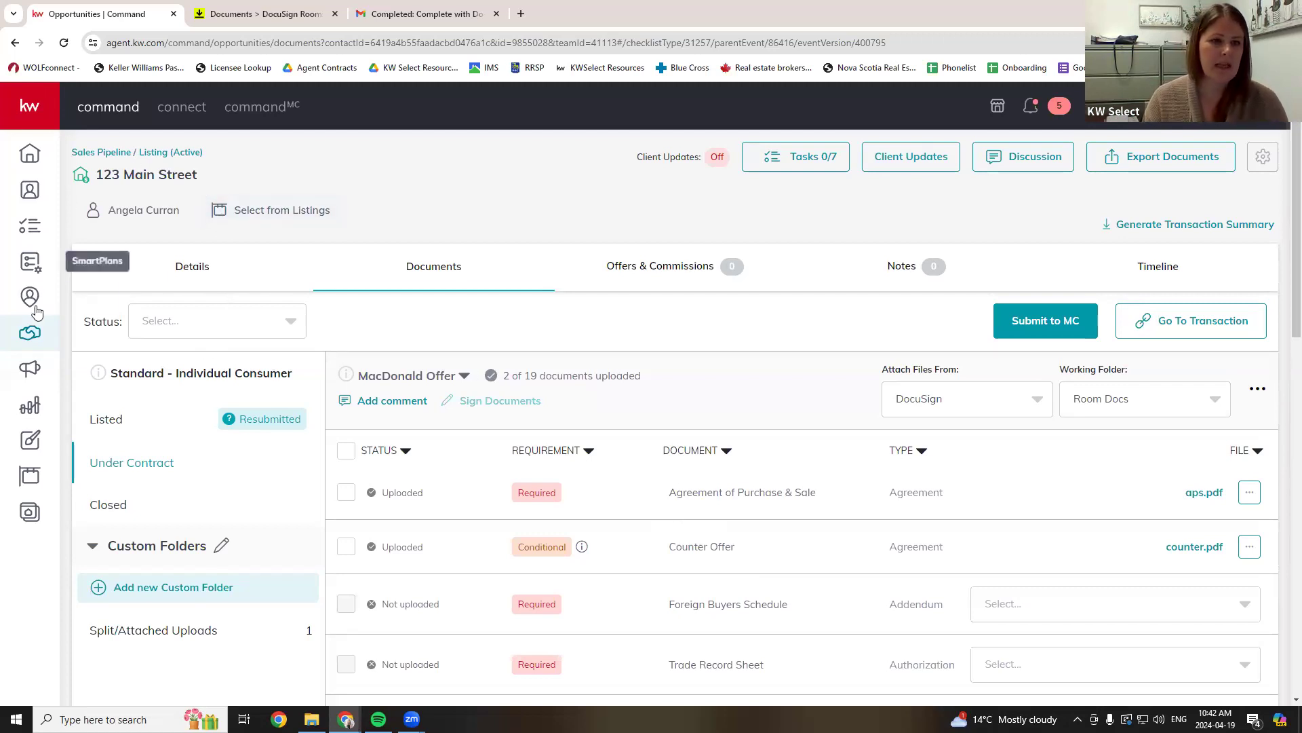
- Start a Buyer opportunity and pick the client contact by searching
left_click(30, 332)
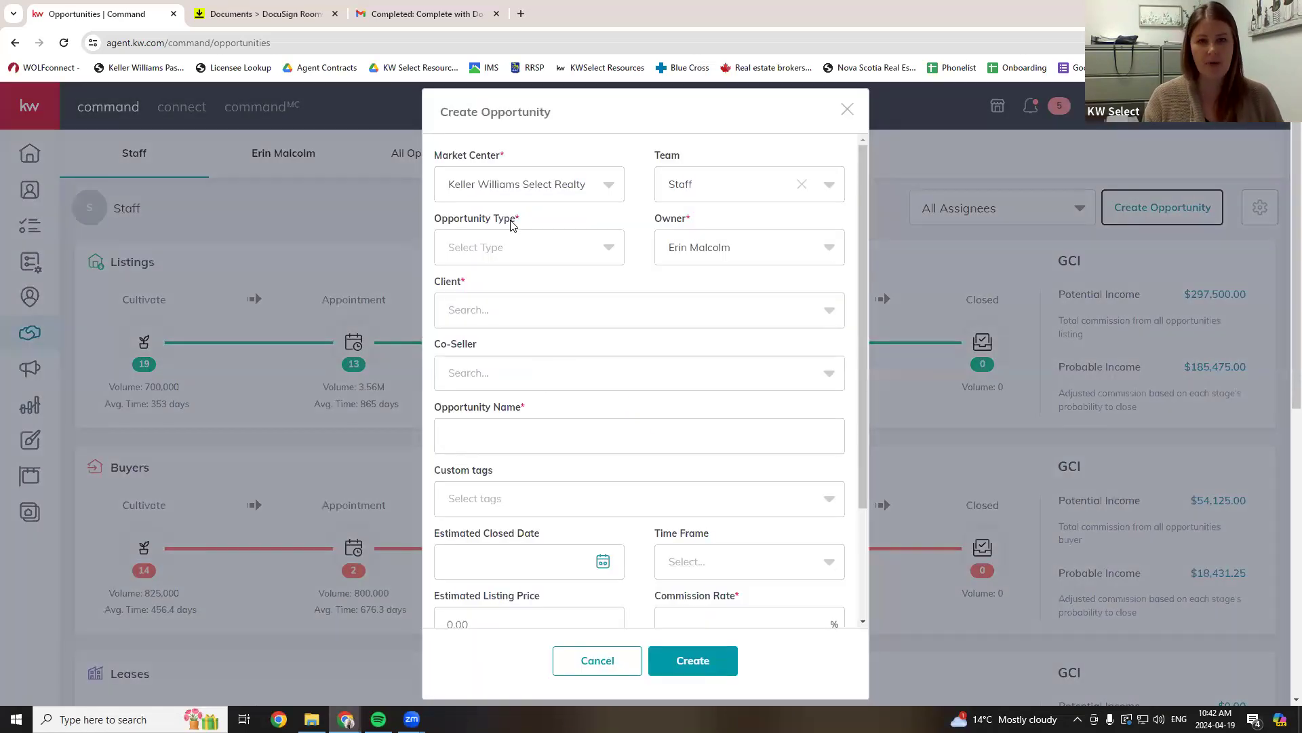
left_click(520, 254)
left_click(485, 334)
left_click(518, 319)
type("ange")
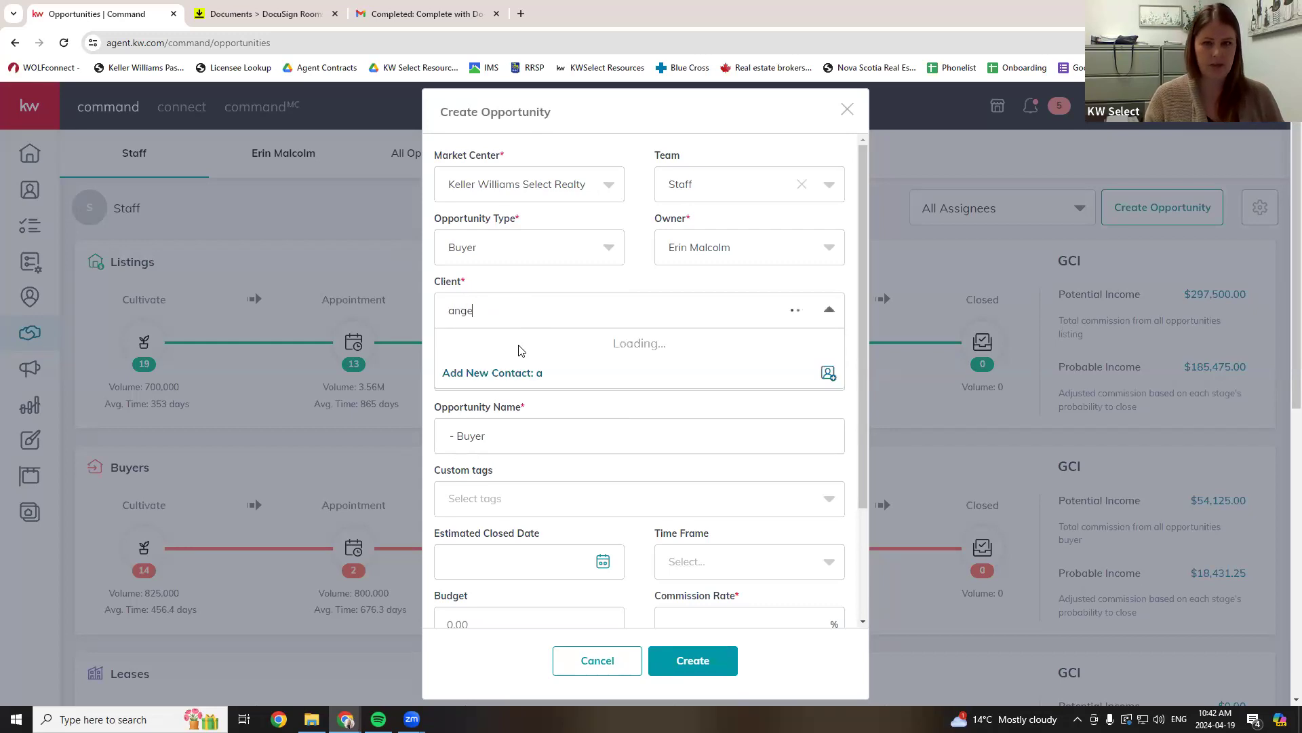
left_click(509, 360)
- Enter a 2.5% commission rate and create the opportunity
scroll(567, 354, "down", 3)
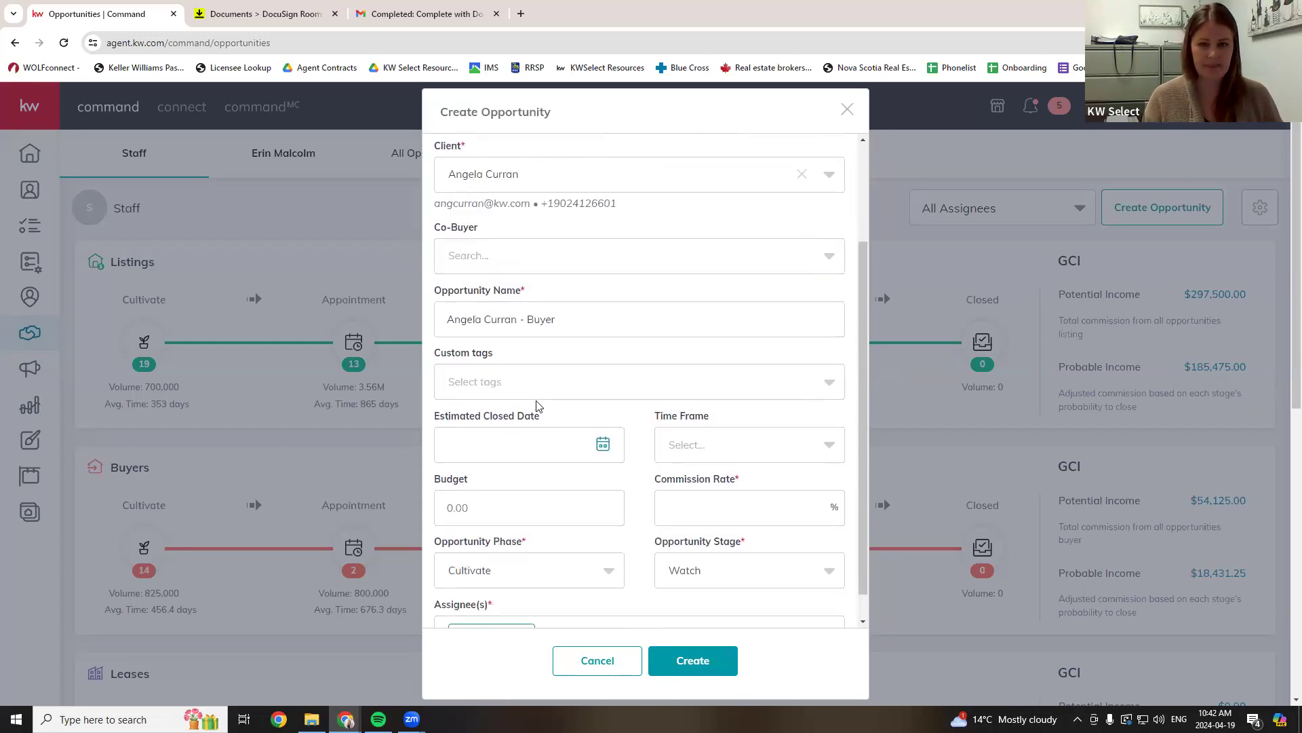
scroll(718, 468, "down", 1)
left_click(718, 460)
type("2.5")
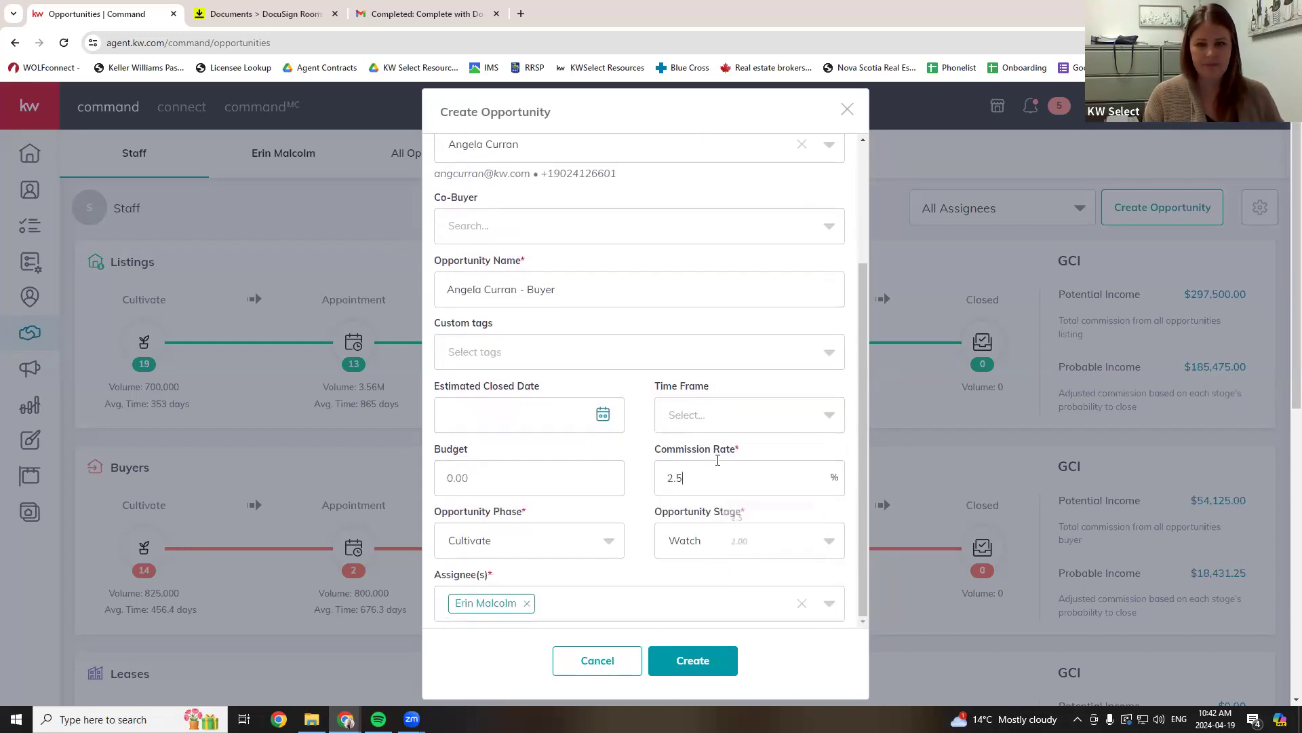
left_click(733, 669)
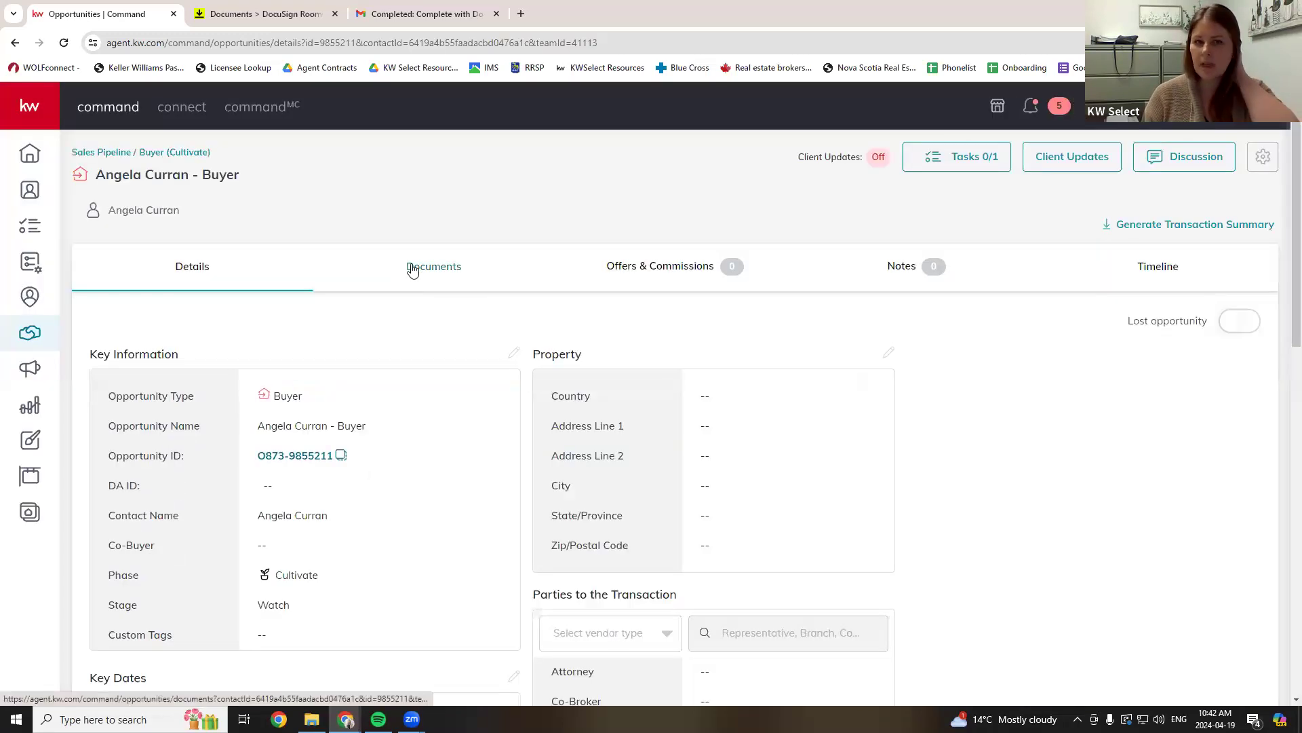
left_click(409, 268)
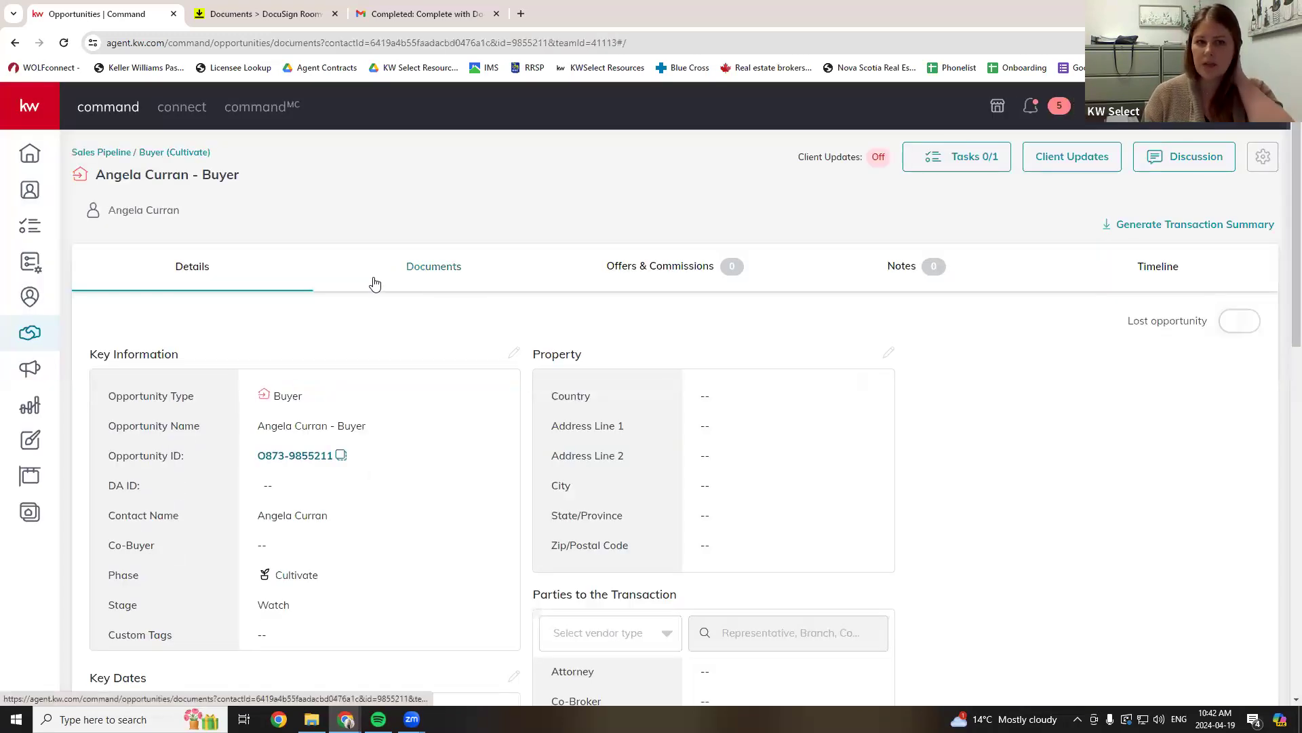
- Apply the FSBO checklist and view its Under Contract documents, 0 of 13 uploaded
left_click(197, 374)
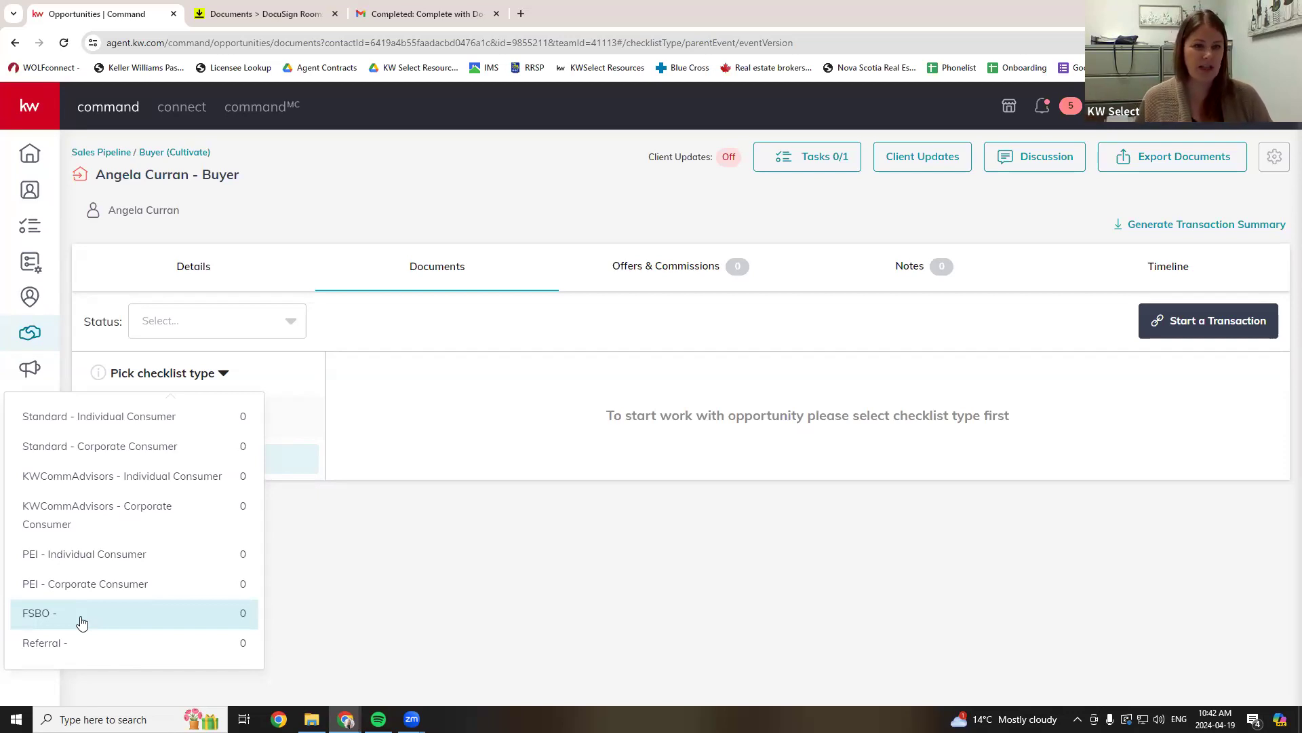
left_click(81, 619)
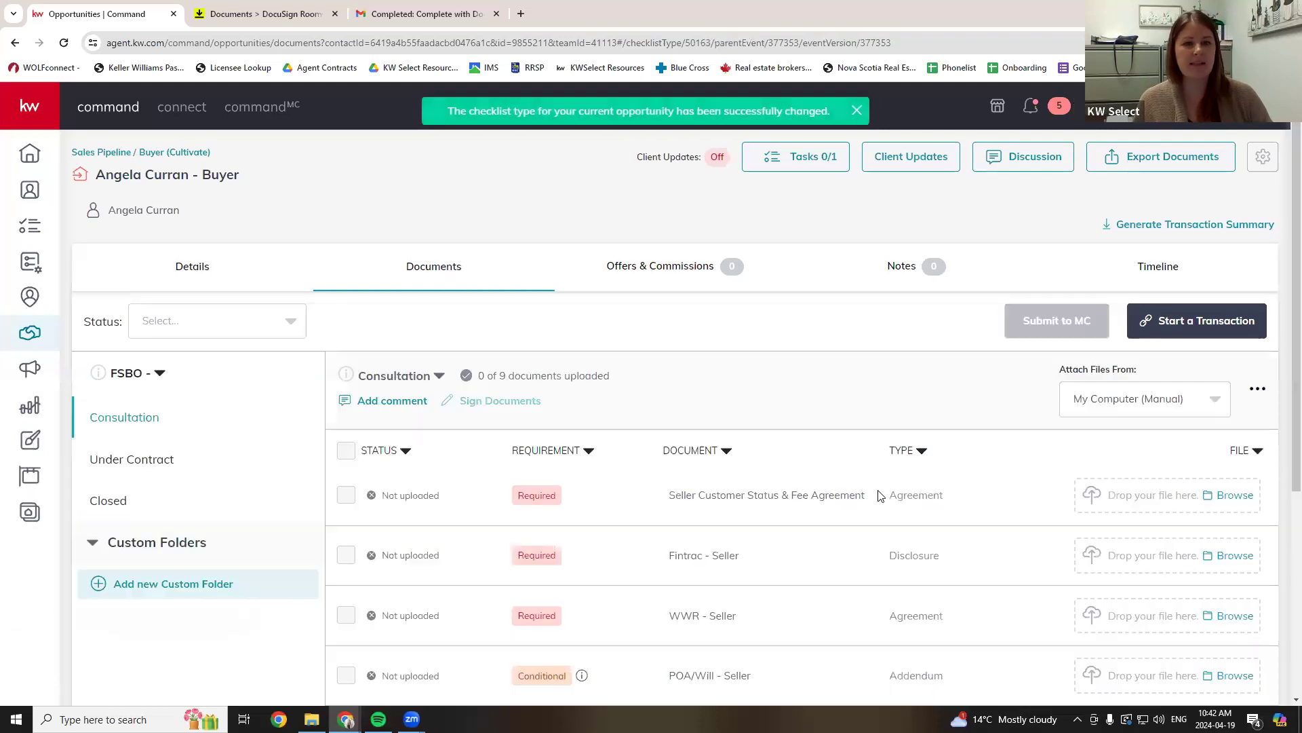
scroll(880, 496, "down", 5)
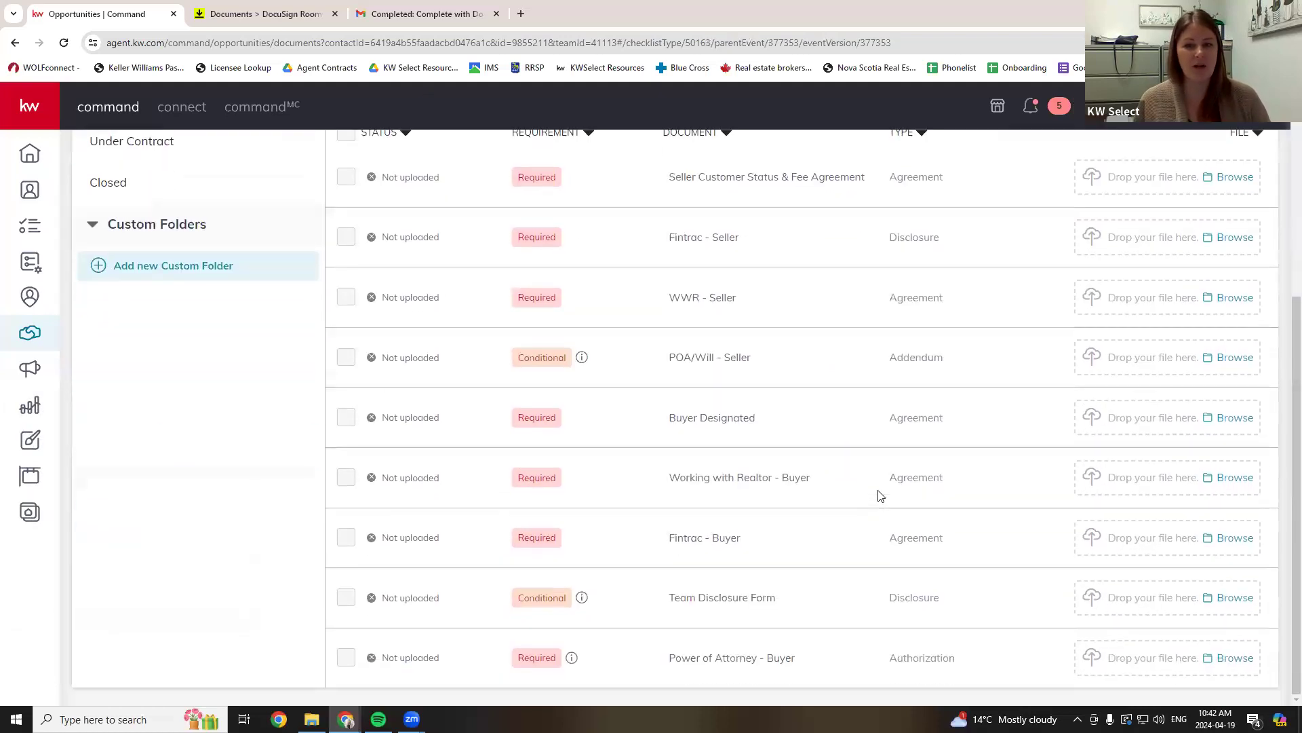
scroll(880, 496, "up", 2)
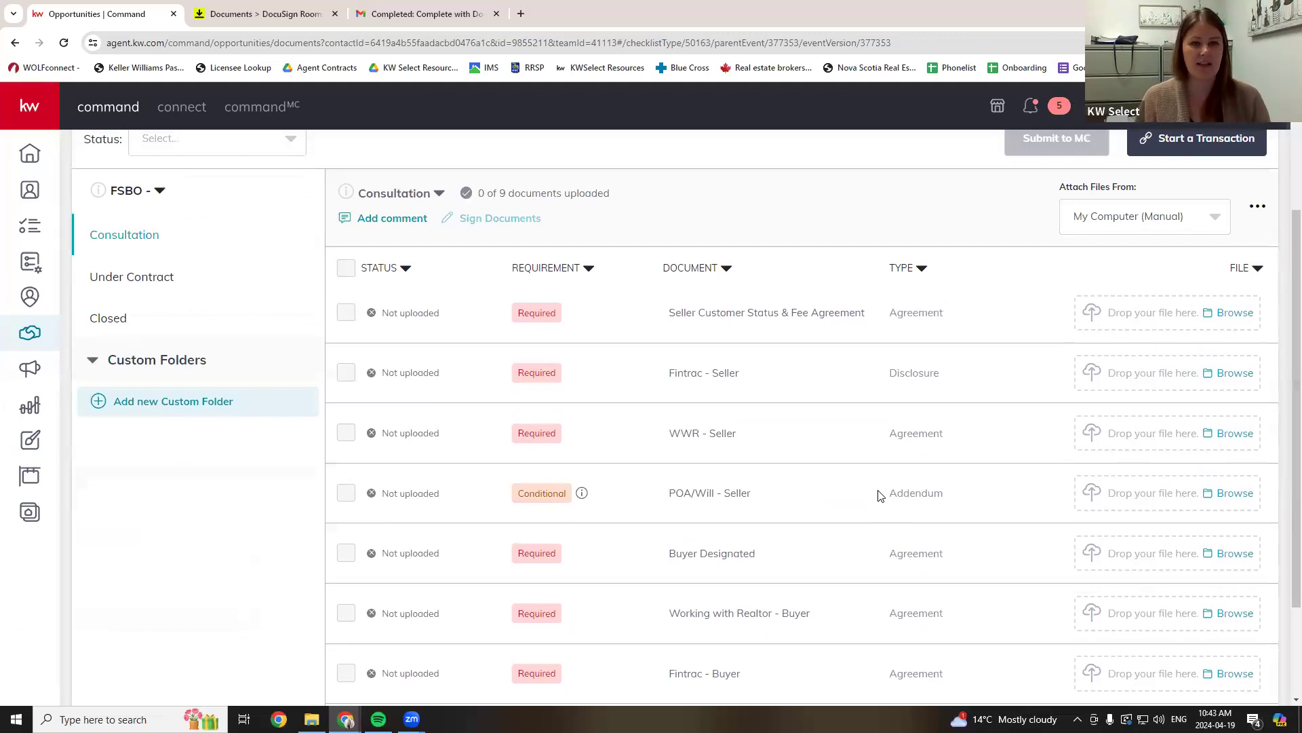
scroll(880, 496, "down", 2)
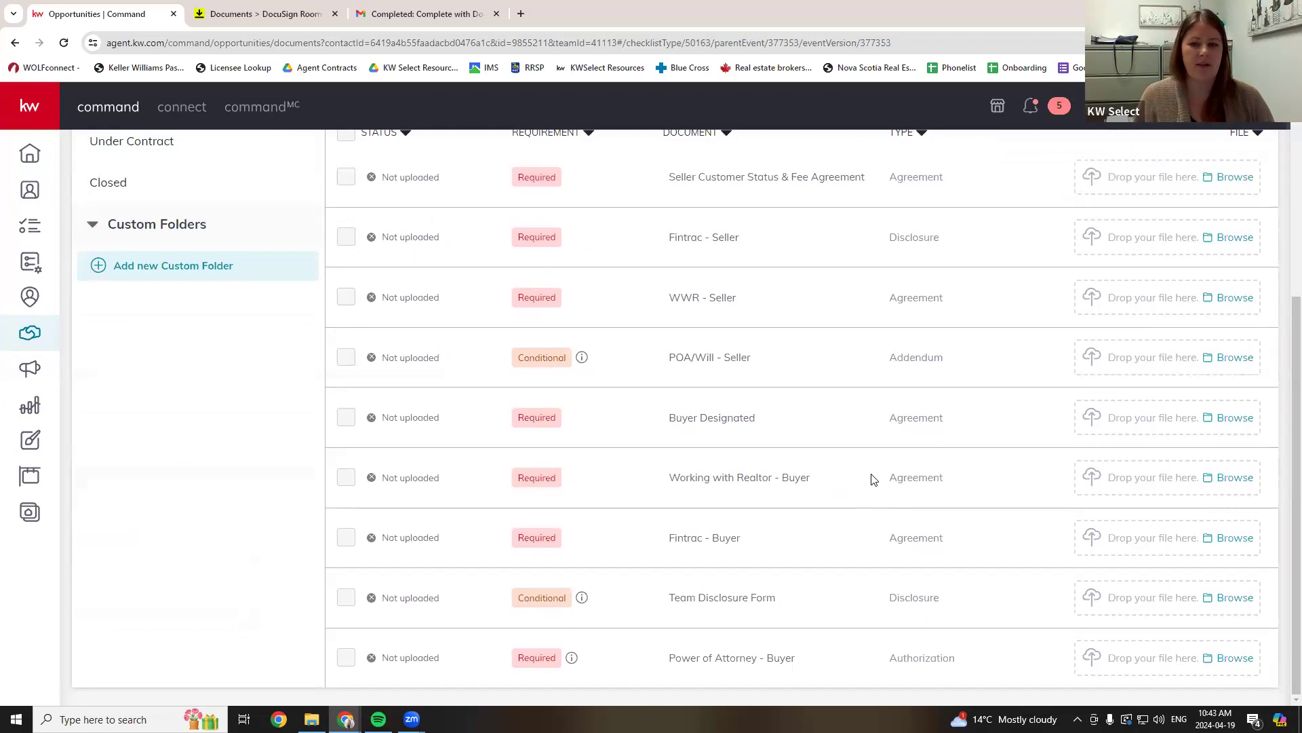
scroll(201, 279, "up", 2)
left_click(200, 279)
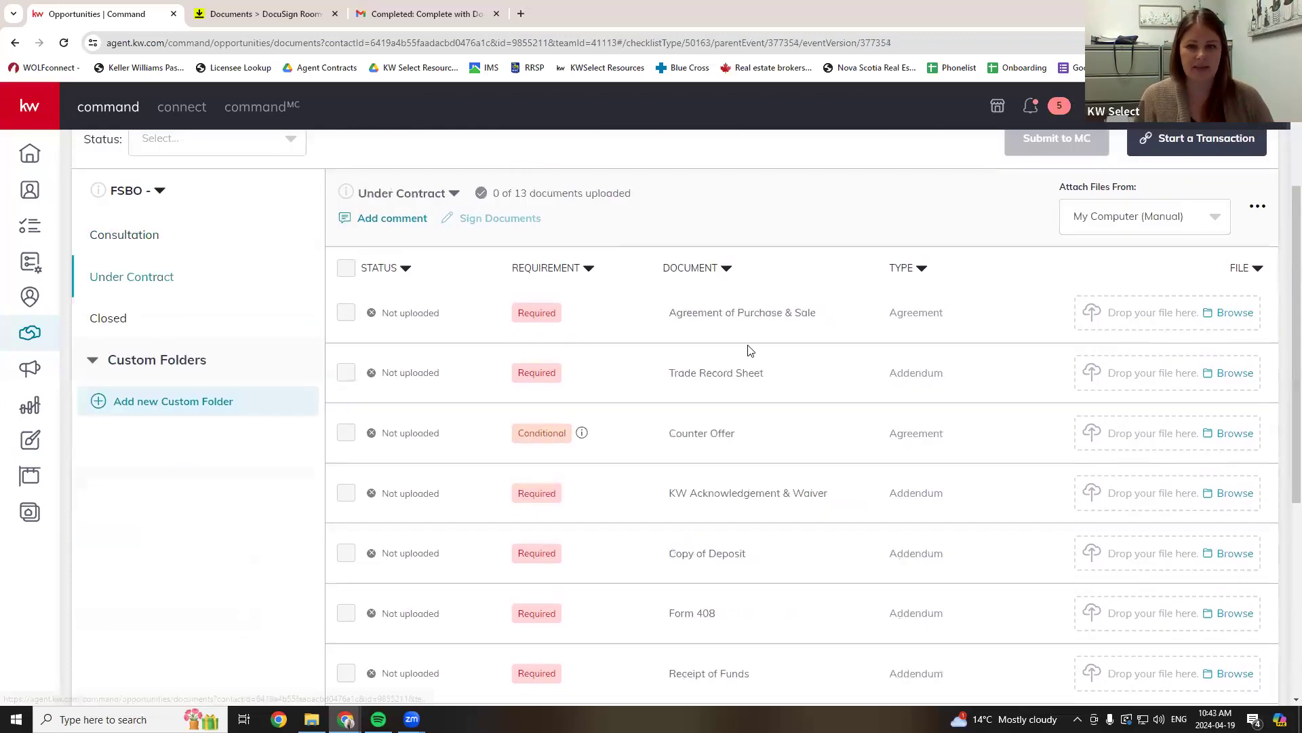
scroll(656, 350, "down", 5)
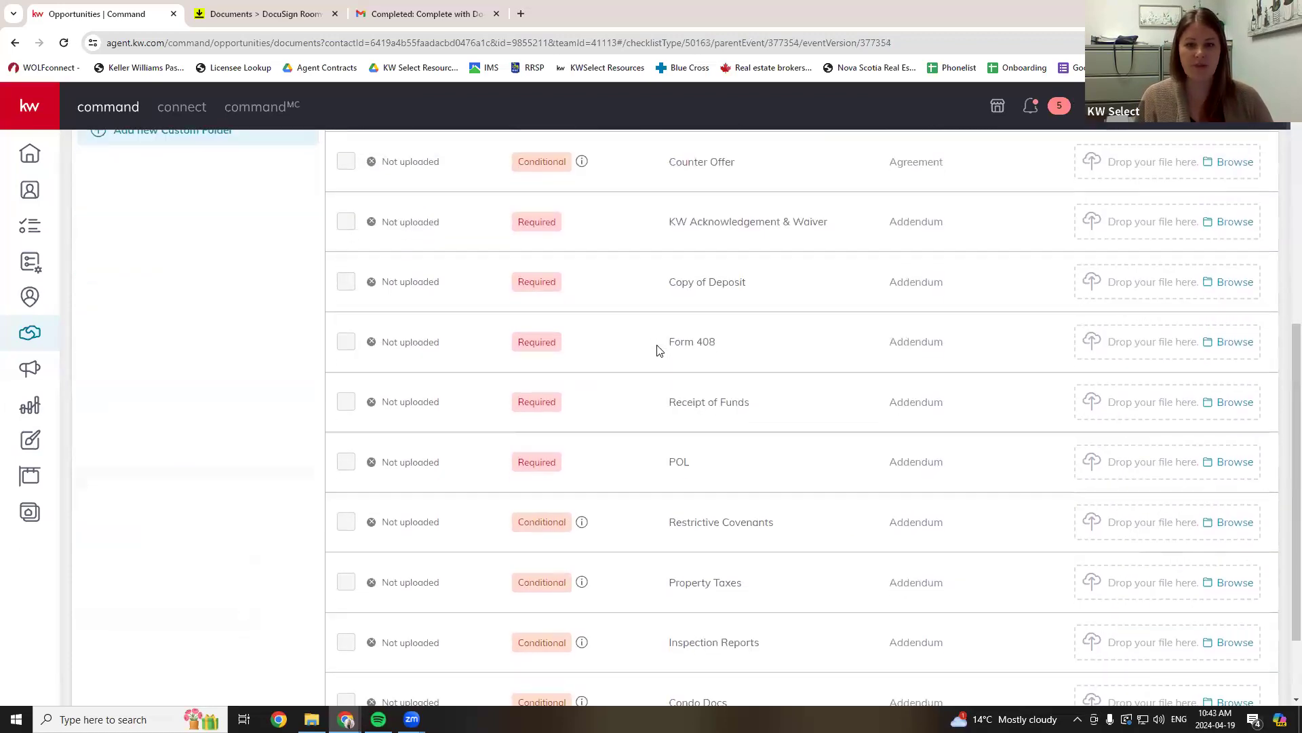
scroll(658, 351, "up", 6)
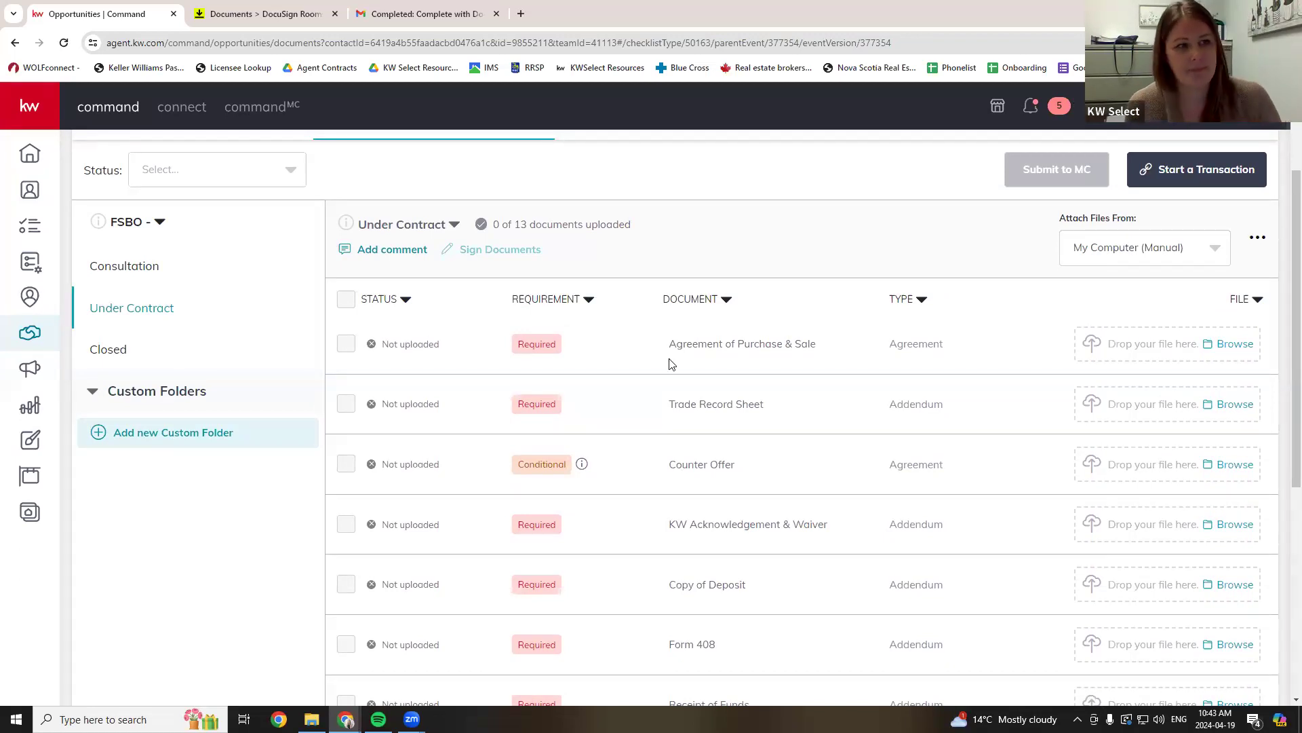
scroll(697, 339, "up", 3)
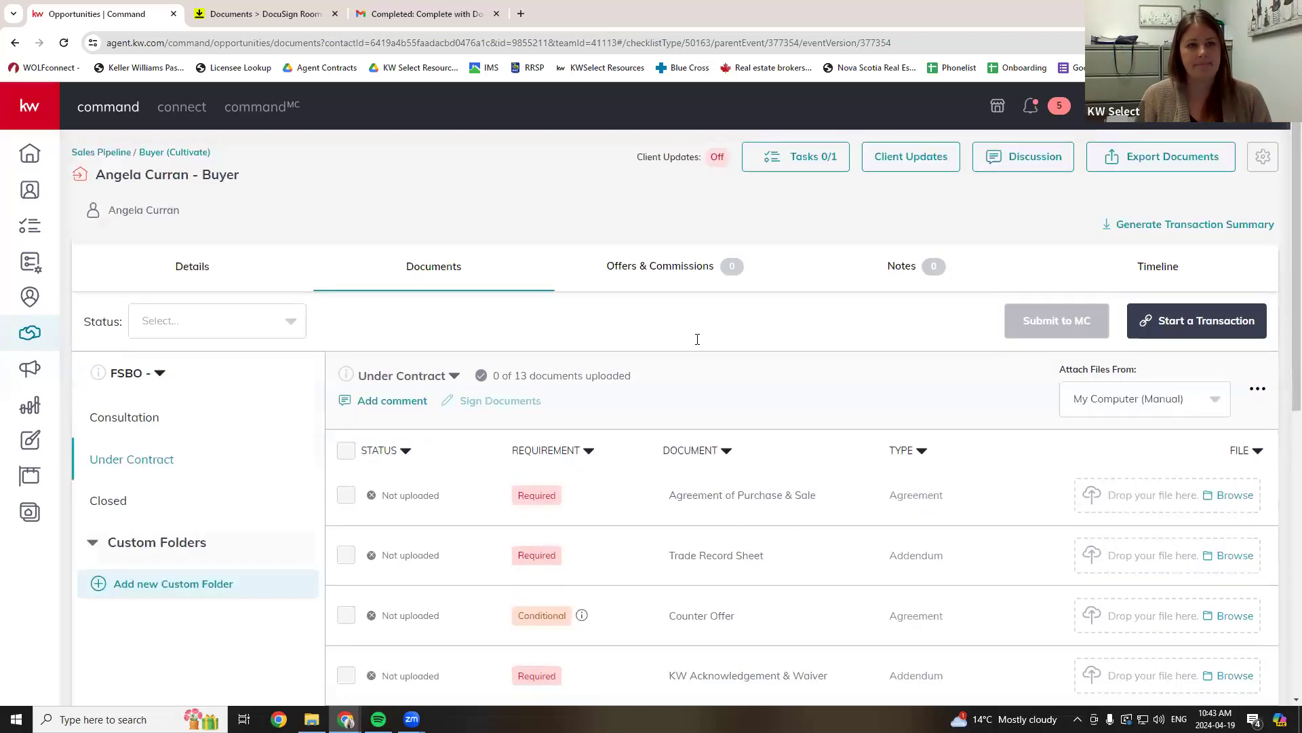